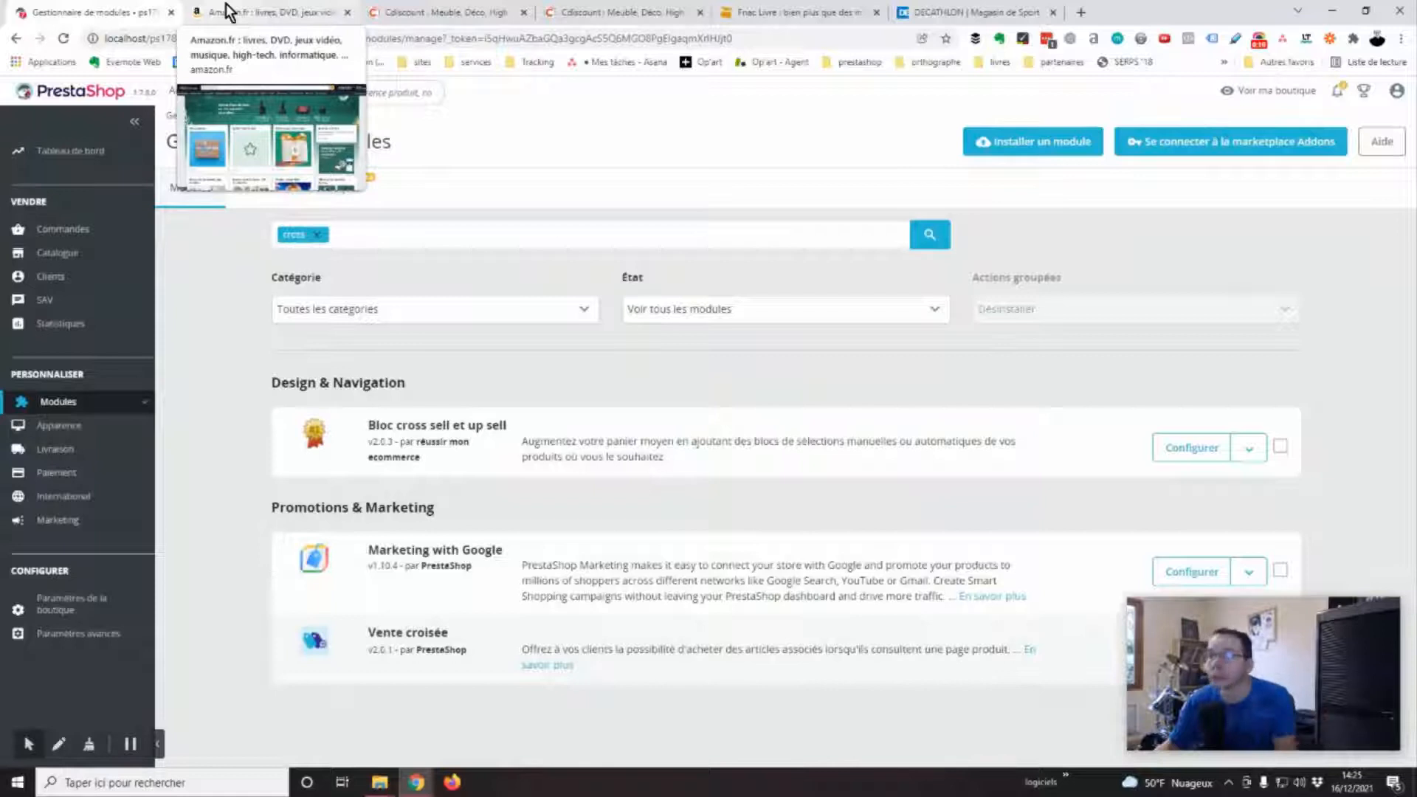
# - Go to the open Decathlon homepage and examine its product selections, from the Christmas gift ideas to the brand section
pyautogui.click(976, 5)
pyautogui.moveTo(1243, 636)
pyautogui.mouseDown()
pyautogui.moveTo(1202, 588)
pyautogui.moveTo(1221, 621)
pyautogui.mouseUp()
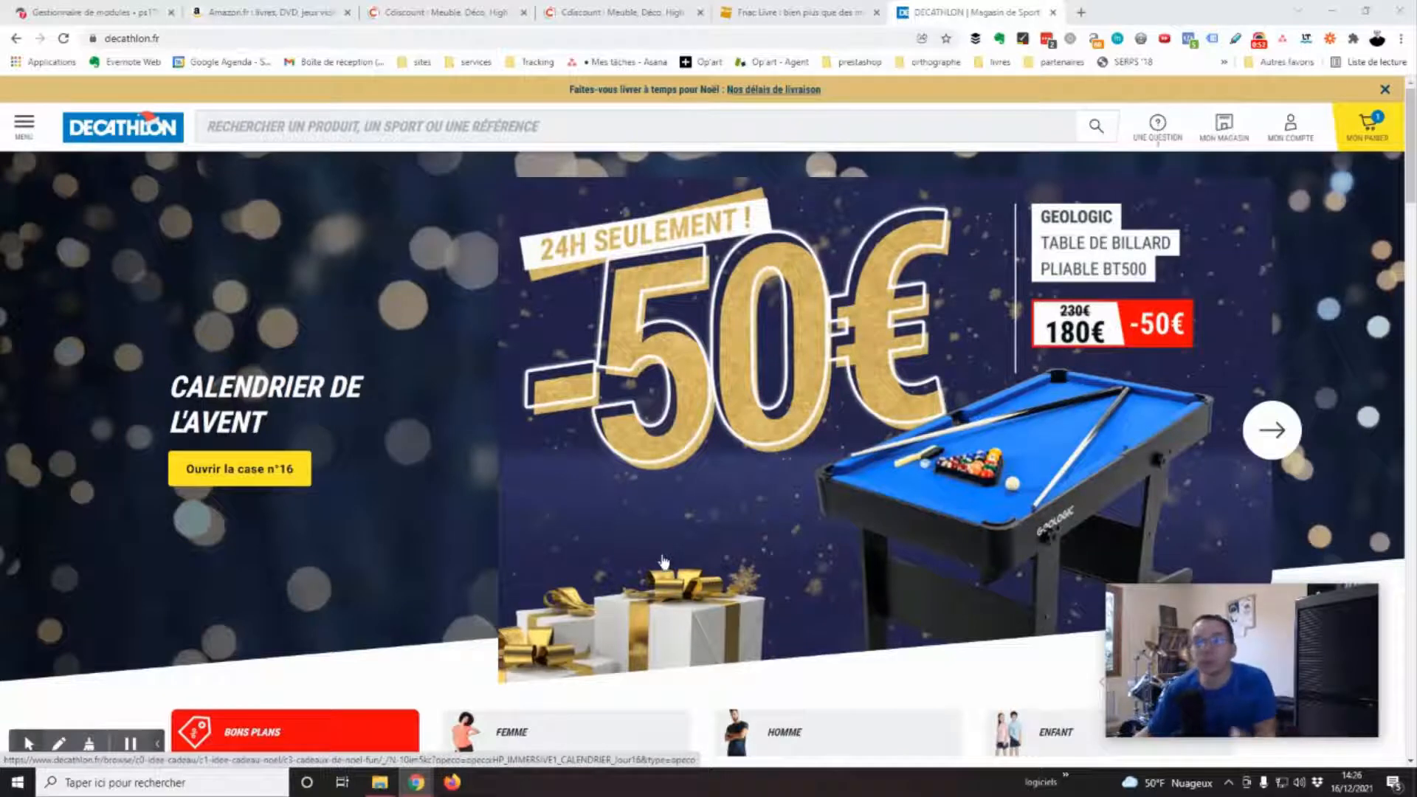
pyautogui.scroll(-4, 685, 402)
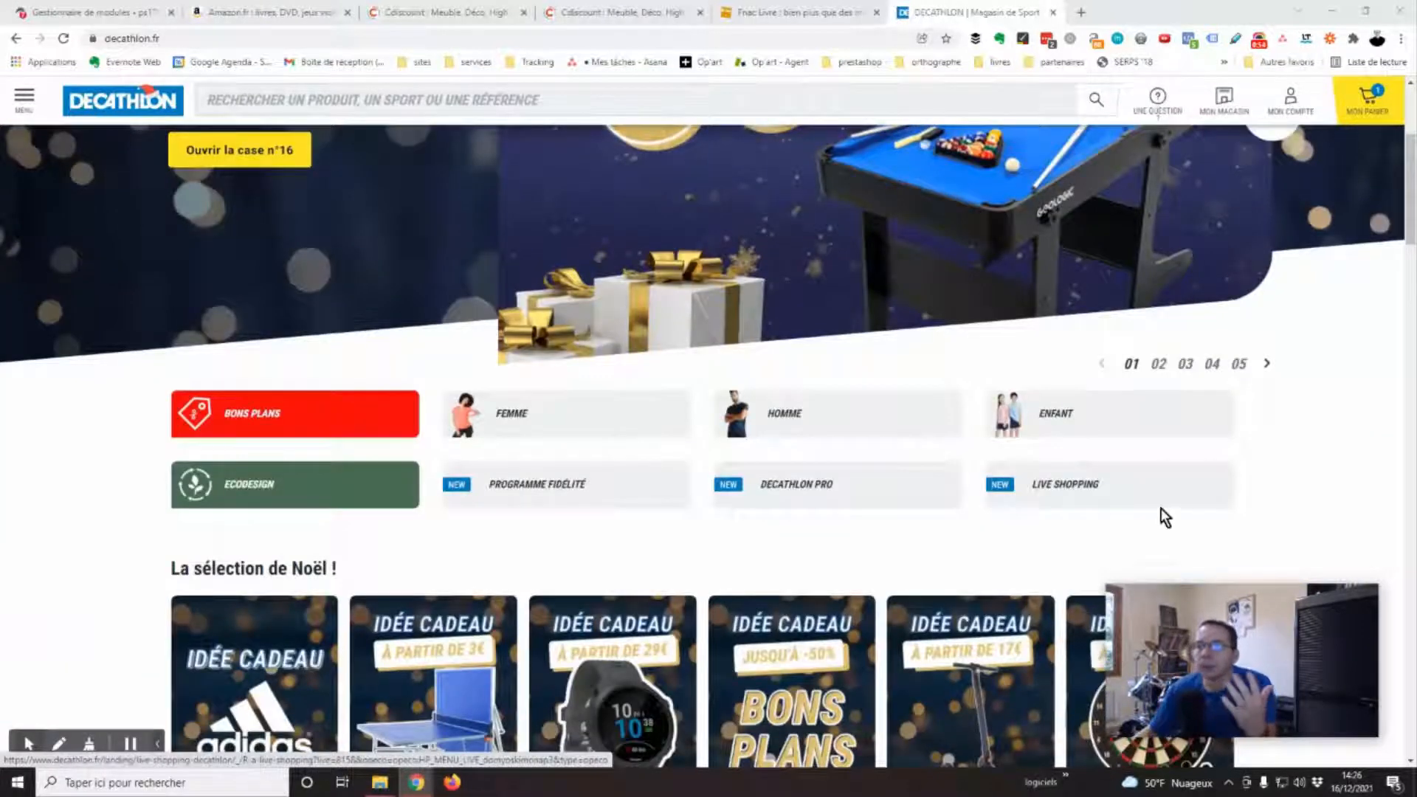
pyautogui.scroll(4, 999, 506)
pyautogui.scroll(-7, 647, 533)
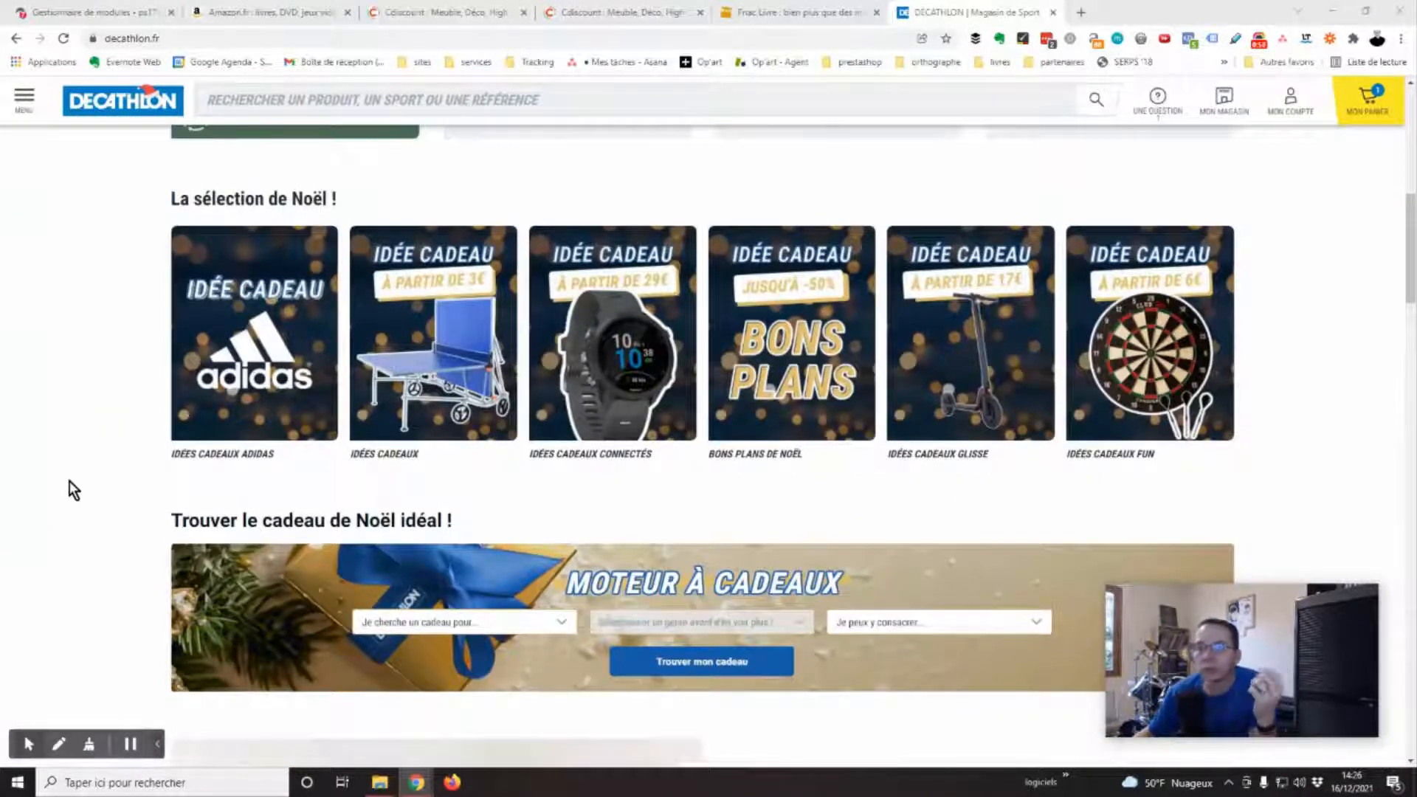
pyautogui.scroll(-5, 118, 552)
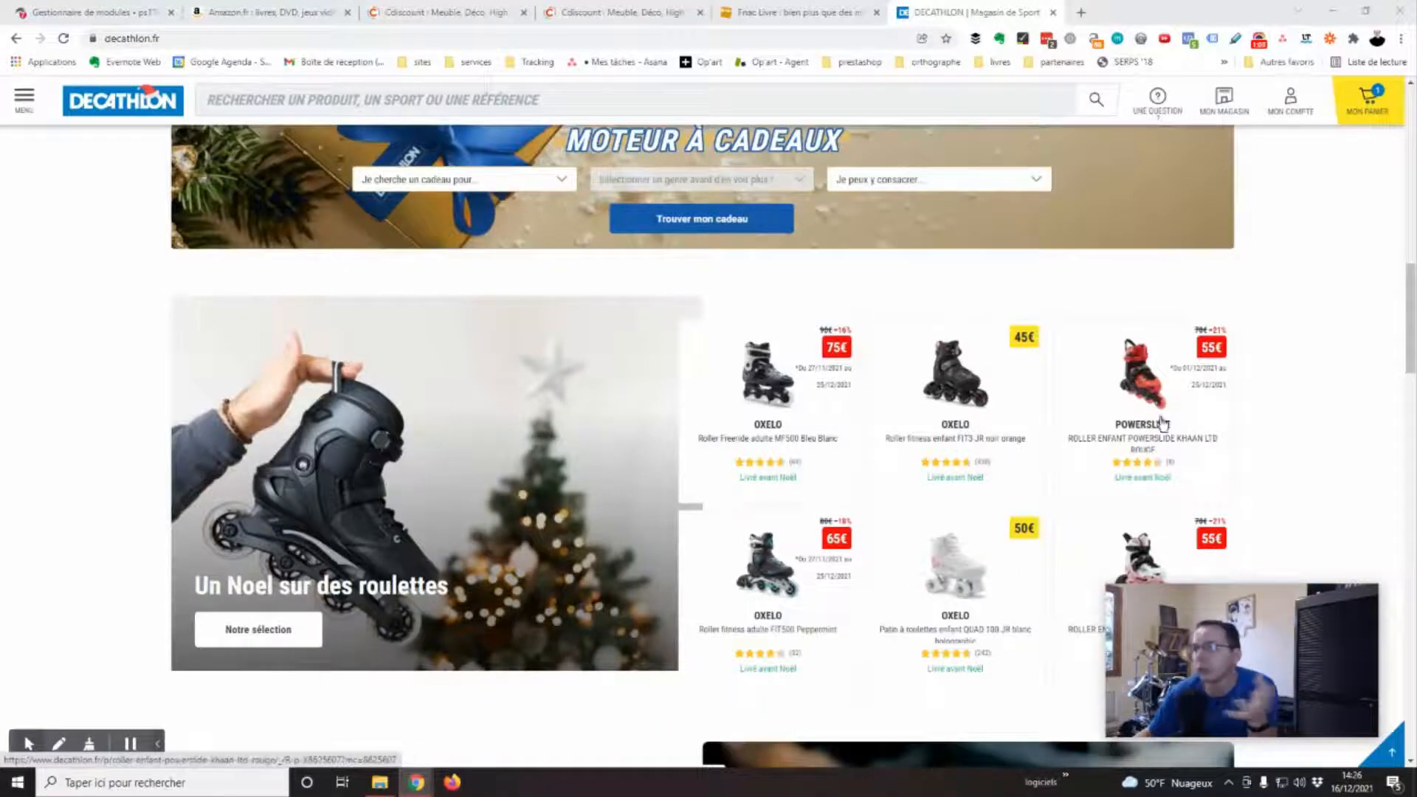
pyautogui.scroll(-7, 206, 469)
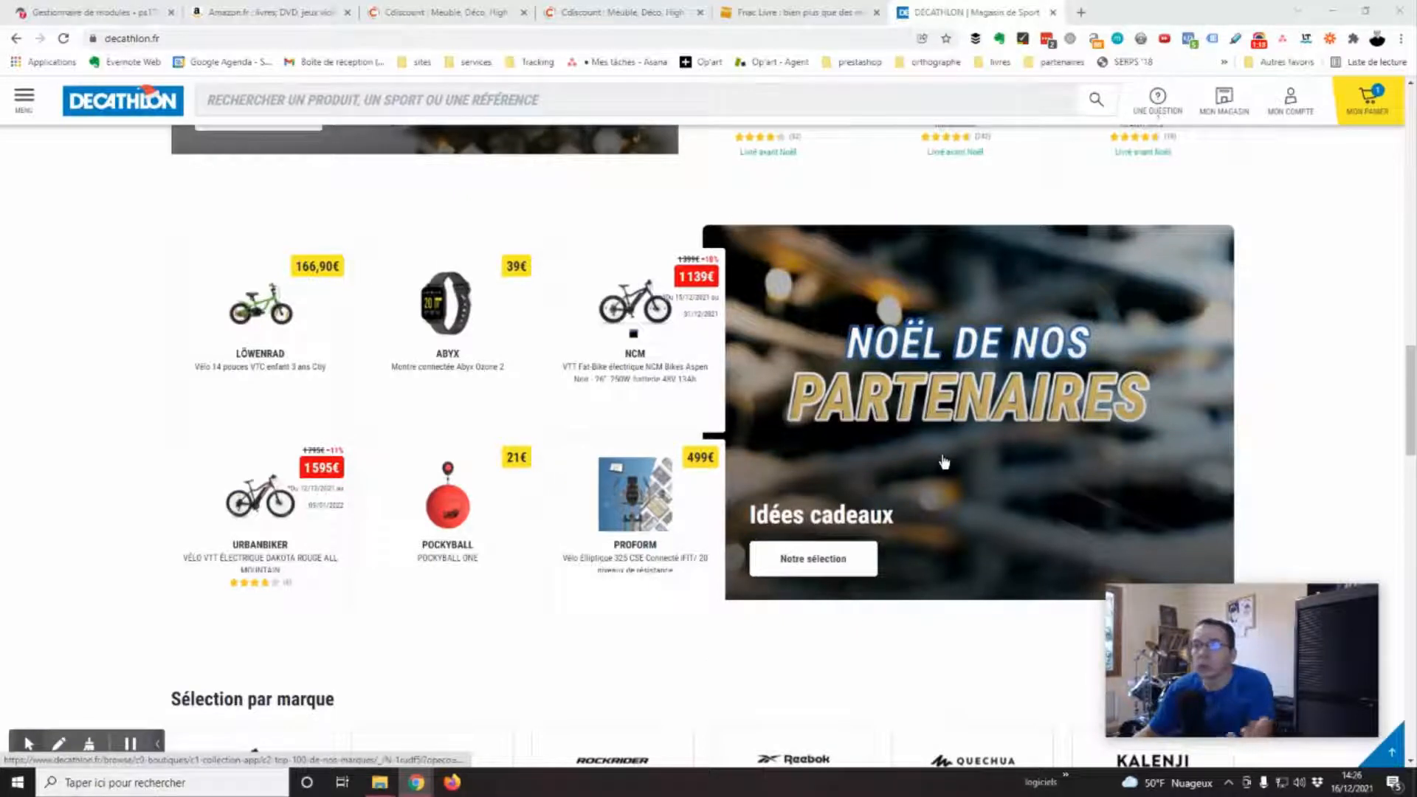
pyautogui.scroll(-10, 352, 366)
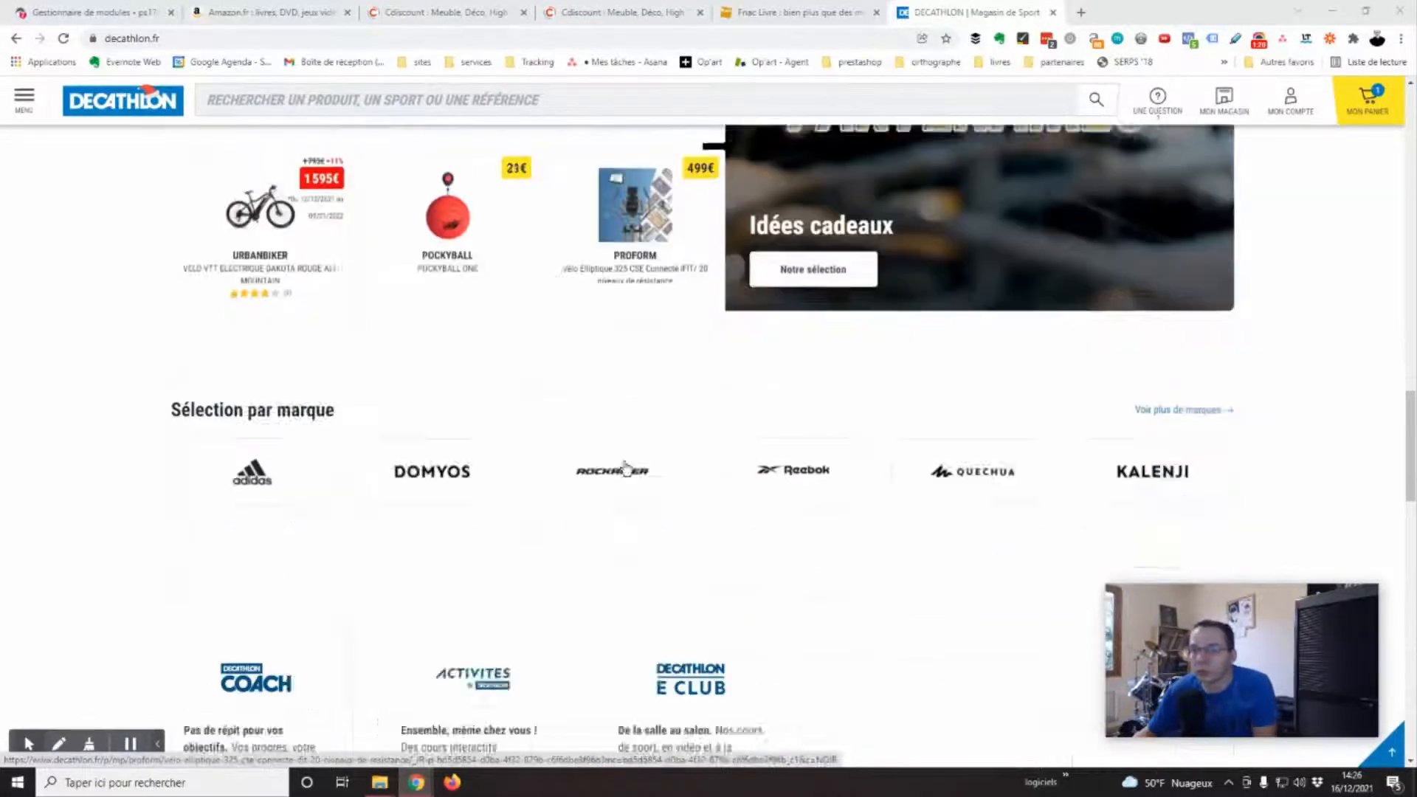
pyautogui.scroll(10, 733, 467)
pyautogui.scroll(10, 733, 466)
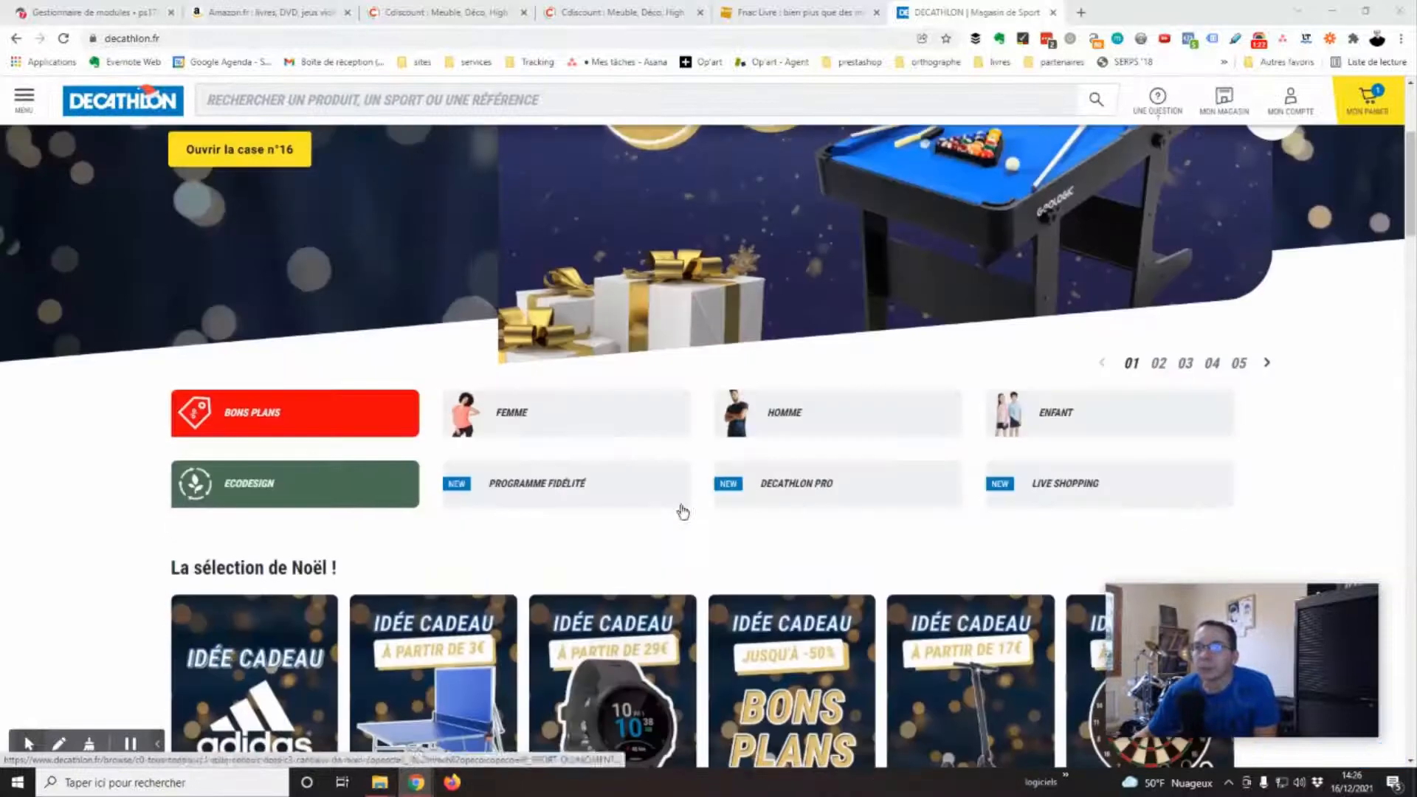
# - Switch to the Fnac site, go to its homepage and examine the recommendation and promotion blocks
pyautogui.click(816, 11)
pyautogui.scroll(-1, 1095, 602)
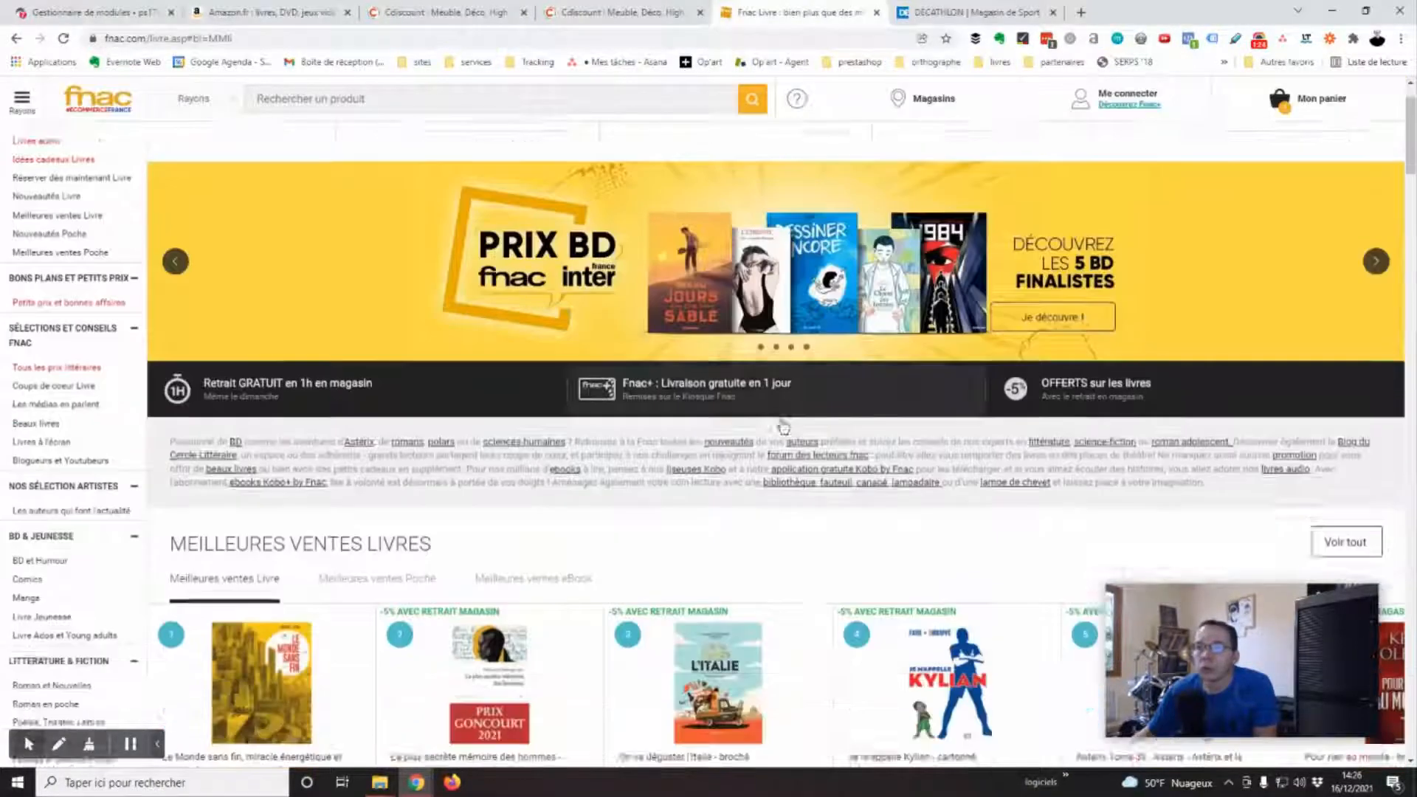
pyautogui.scroll(1, 791, 426)
pyautogui.click(60, 114)
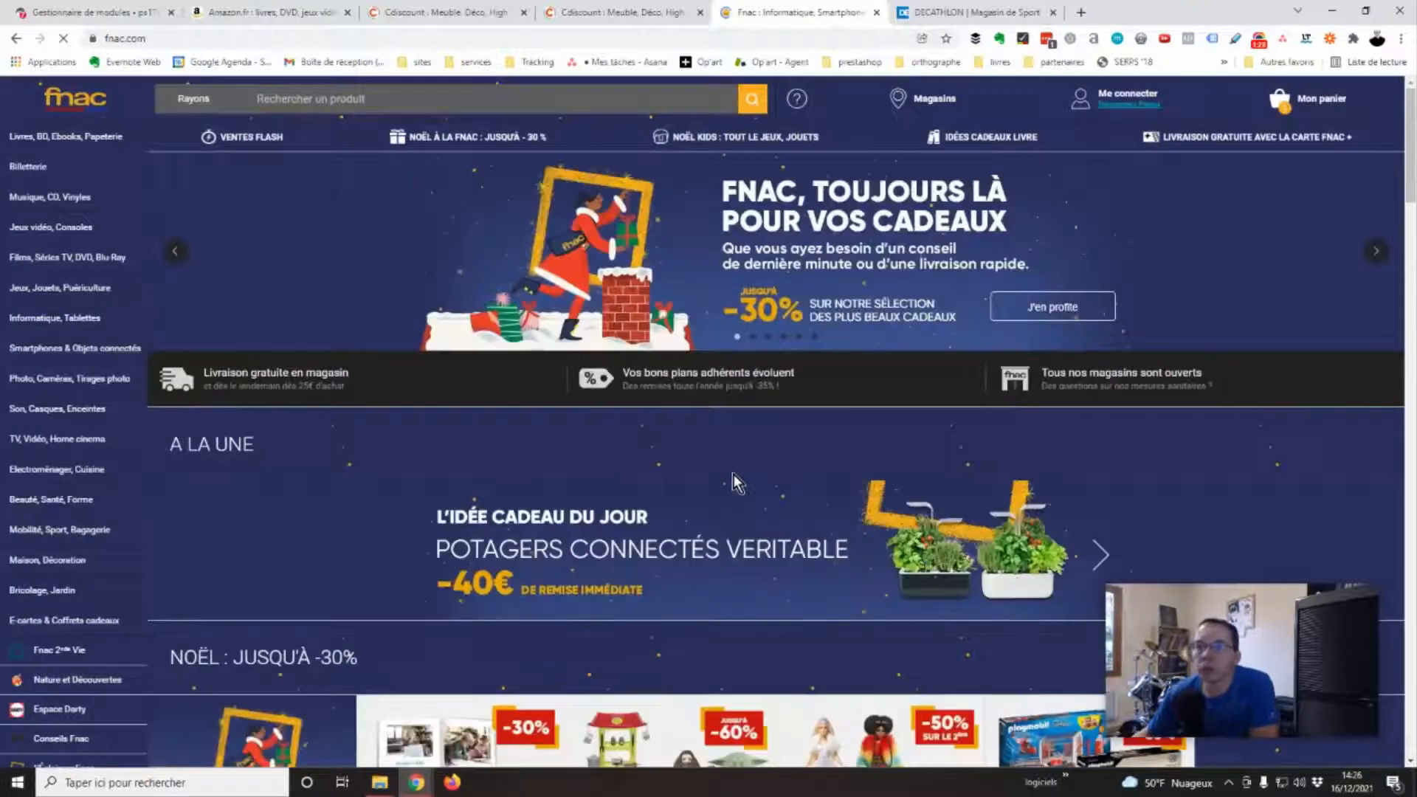
pyautogui.scroll(-3, 733, 477)
pyautogui.scroll(-8, 795, 428)
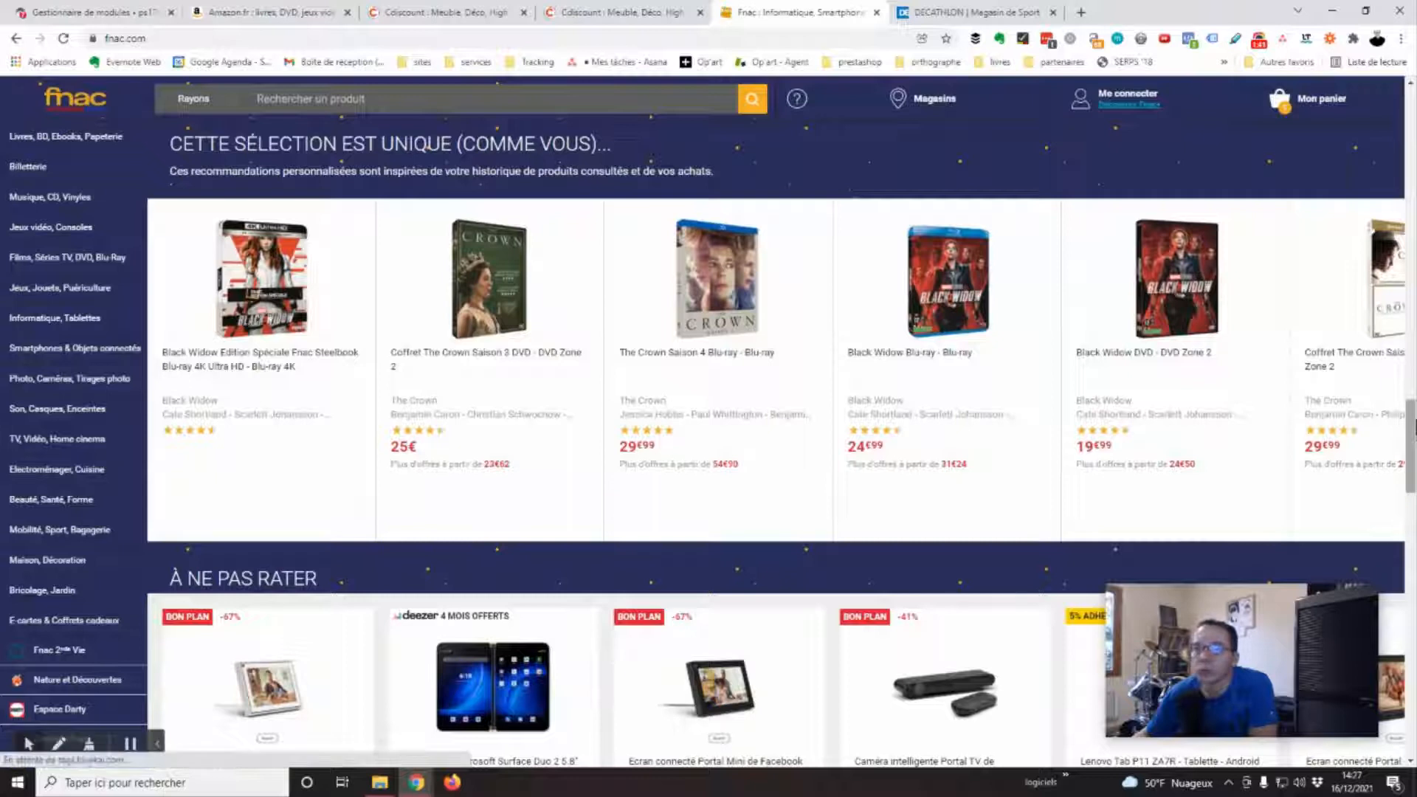
pyautogui.scroll(-4, 1062, 412)
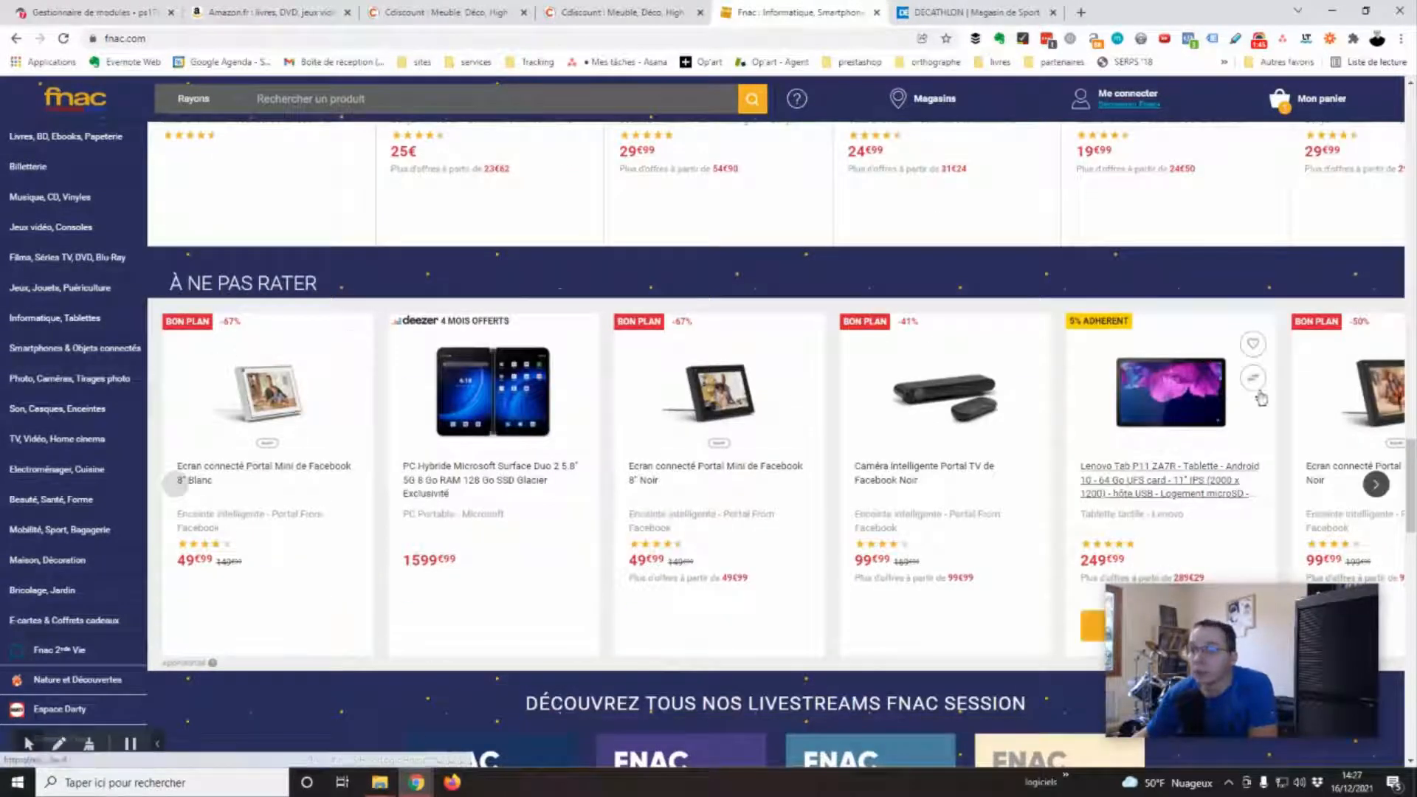
pyautogui.scroll(-4, 298, 488)
pyautogui.scroll(-4, 298, 487)
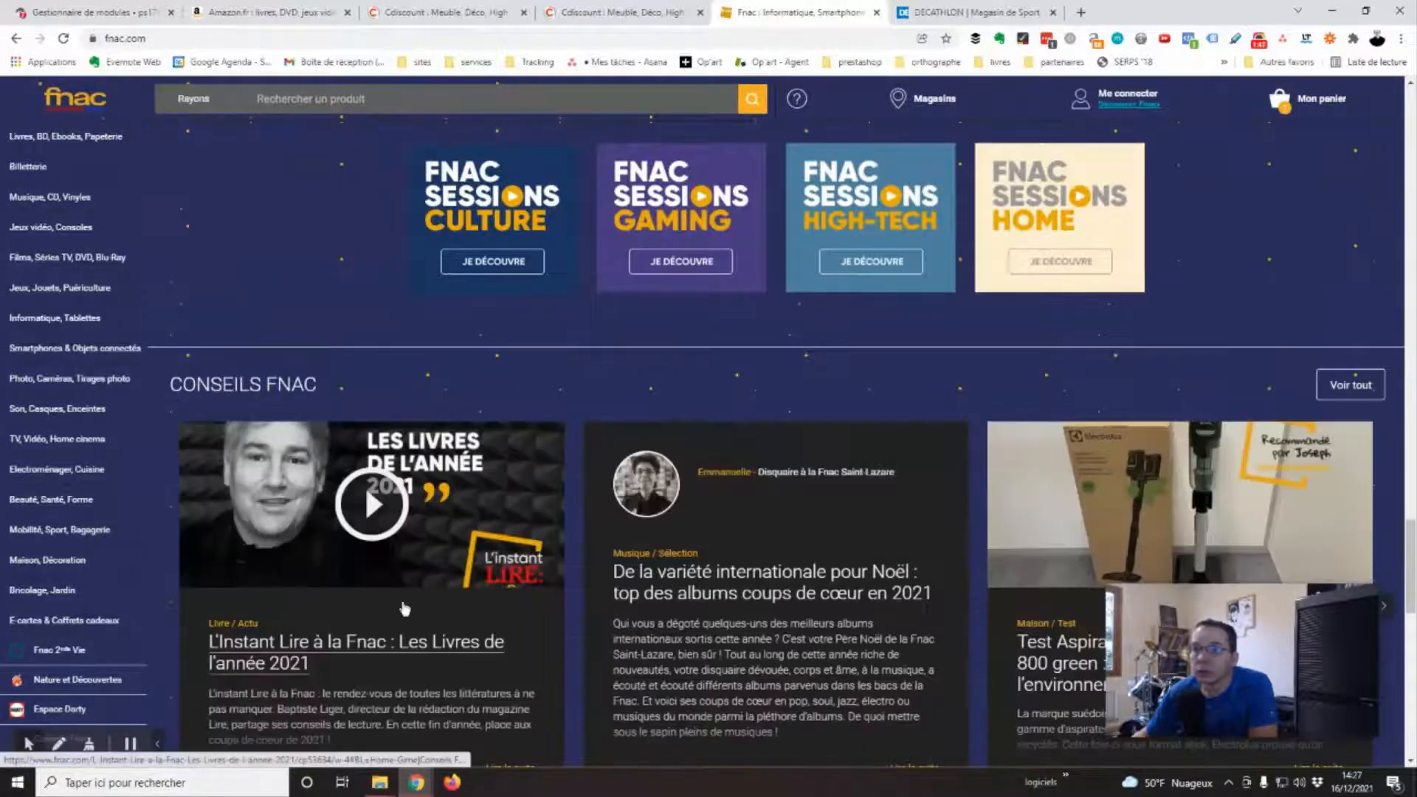
pyautogui.scroll(-15, 557, 577)
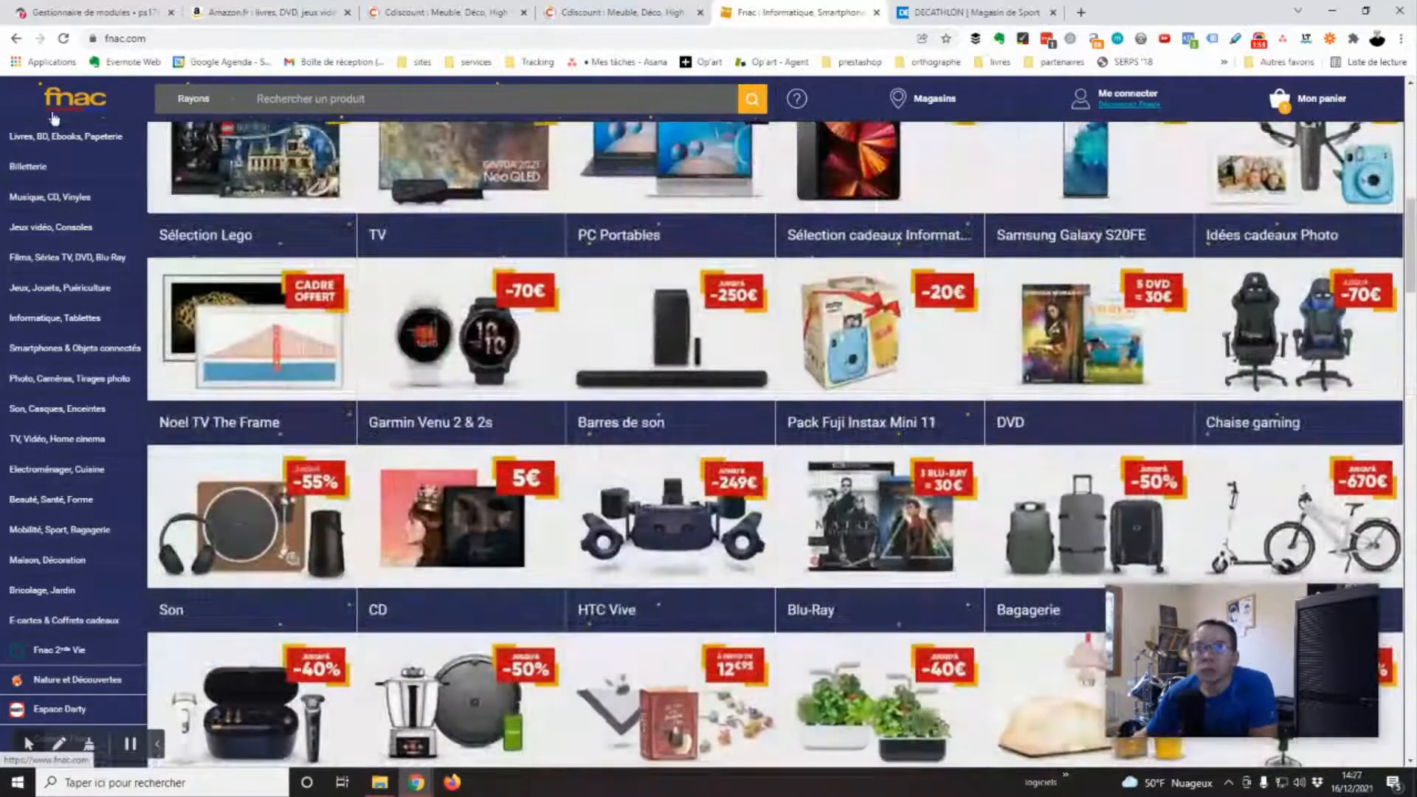
# - Open Fnac's books category page and examine its best-seller, gift idea, pre-order and new-release blocks
pyautogui.moveTo(64, 352)
pyautogui.click(66, 150)
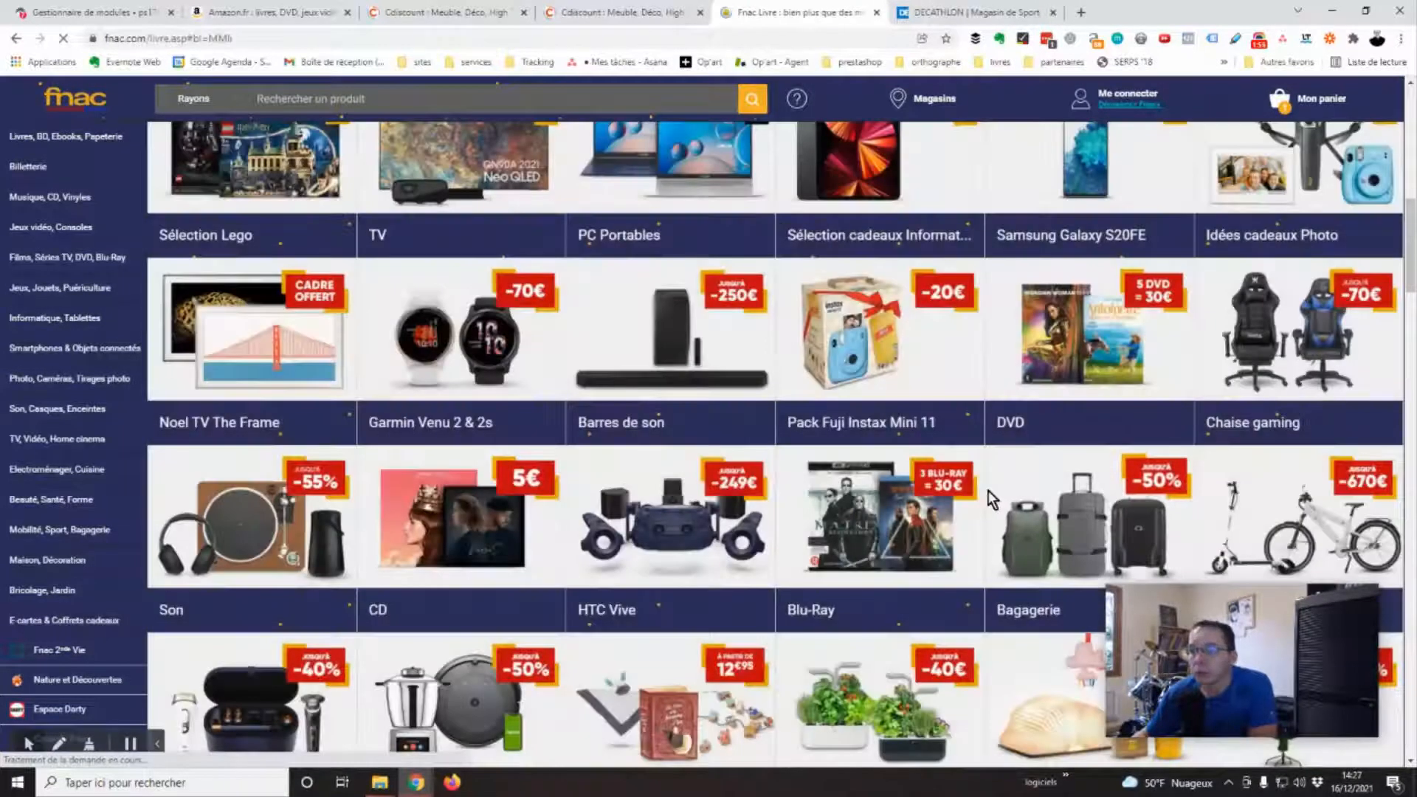
pyautogui.scroll(-5, 546, 392)
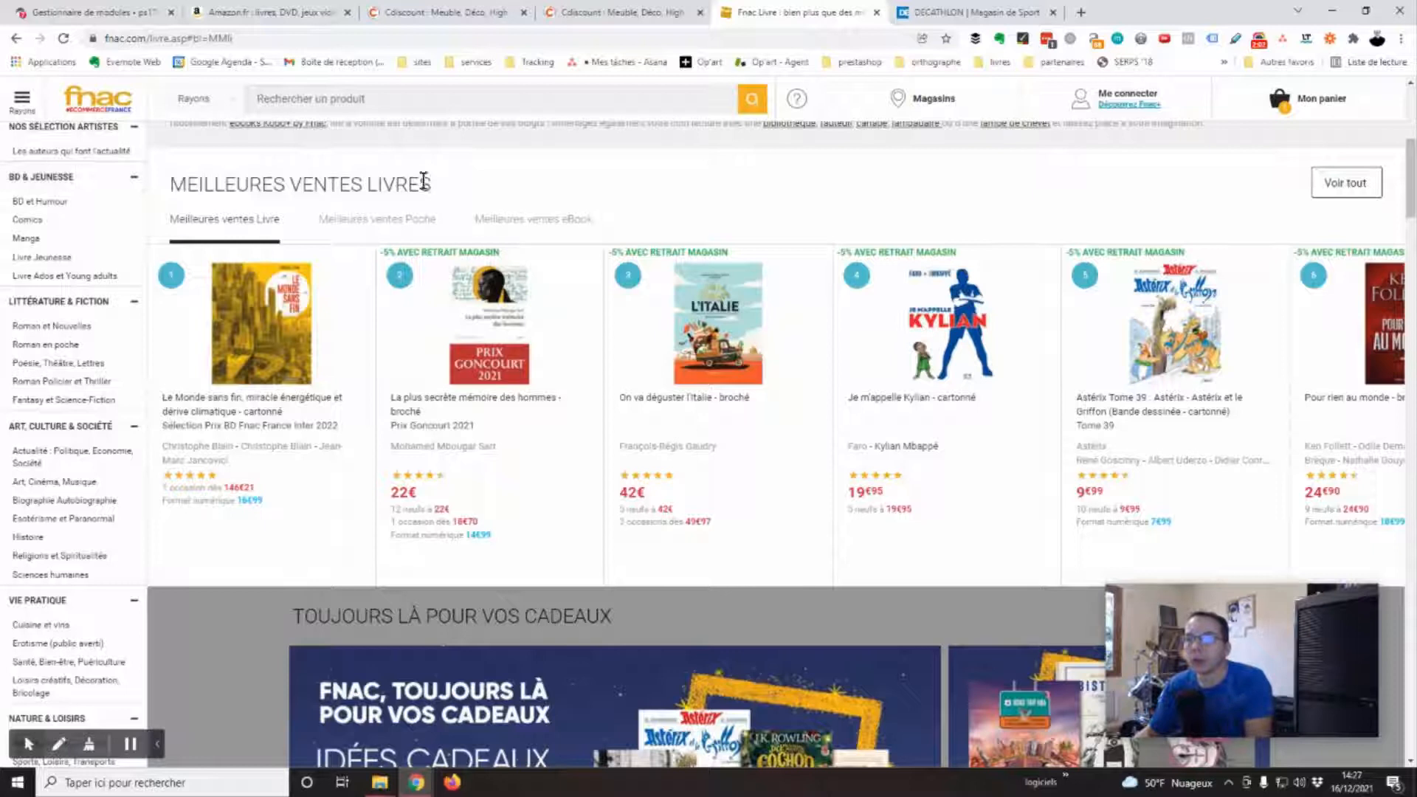
pyautogui.scroll(-7, 675, 389)
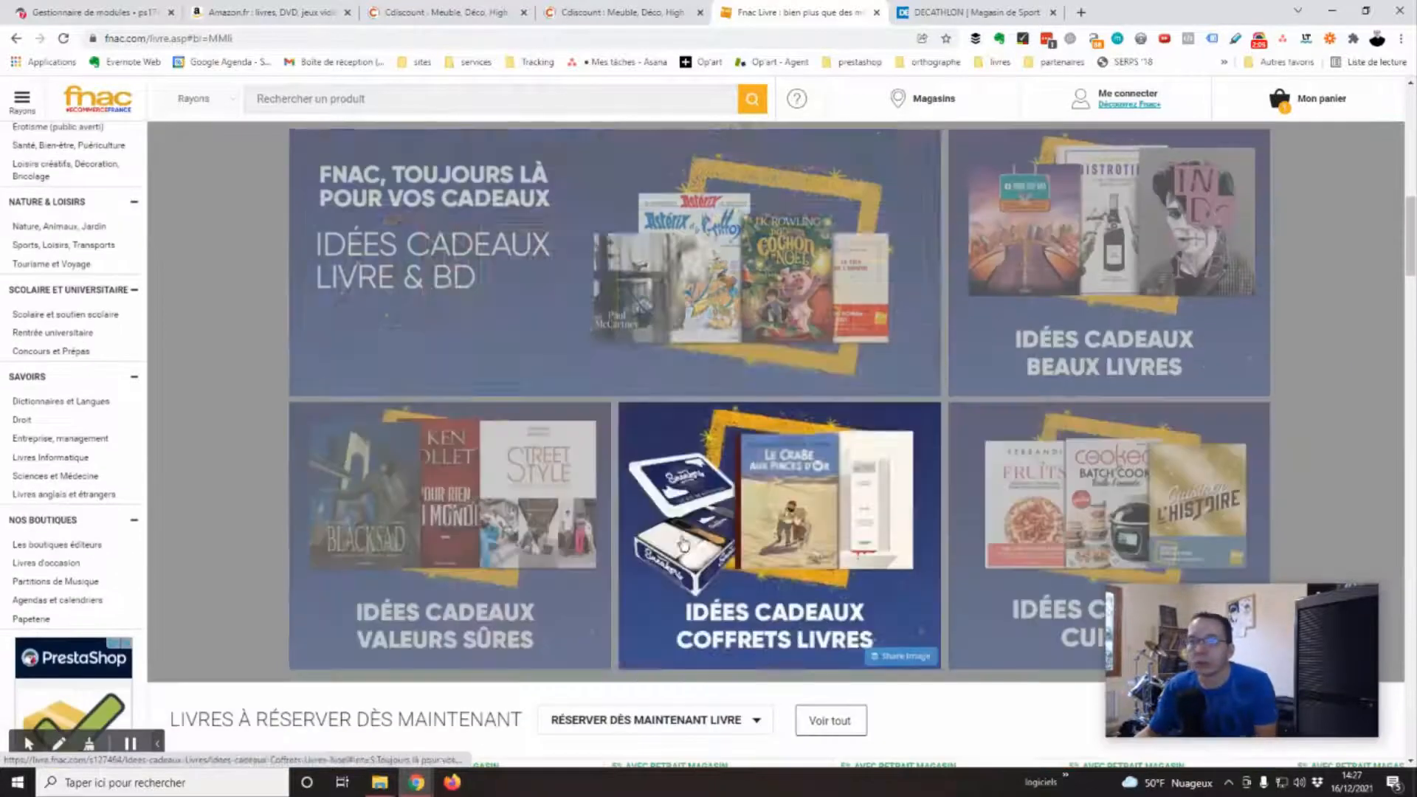
pyautogui.scroll(-6, 683, 545)
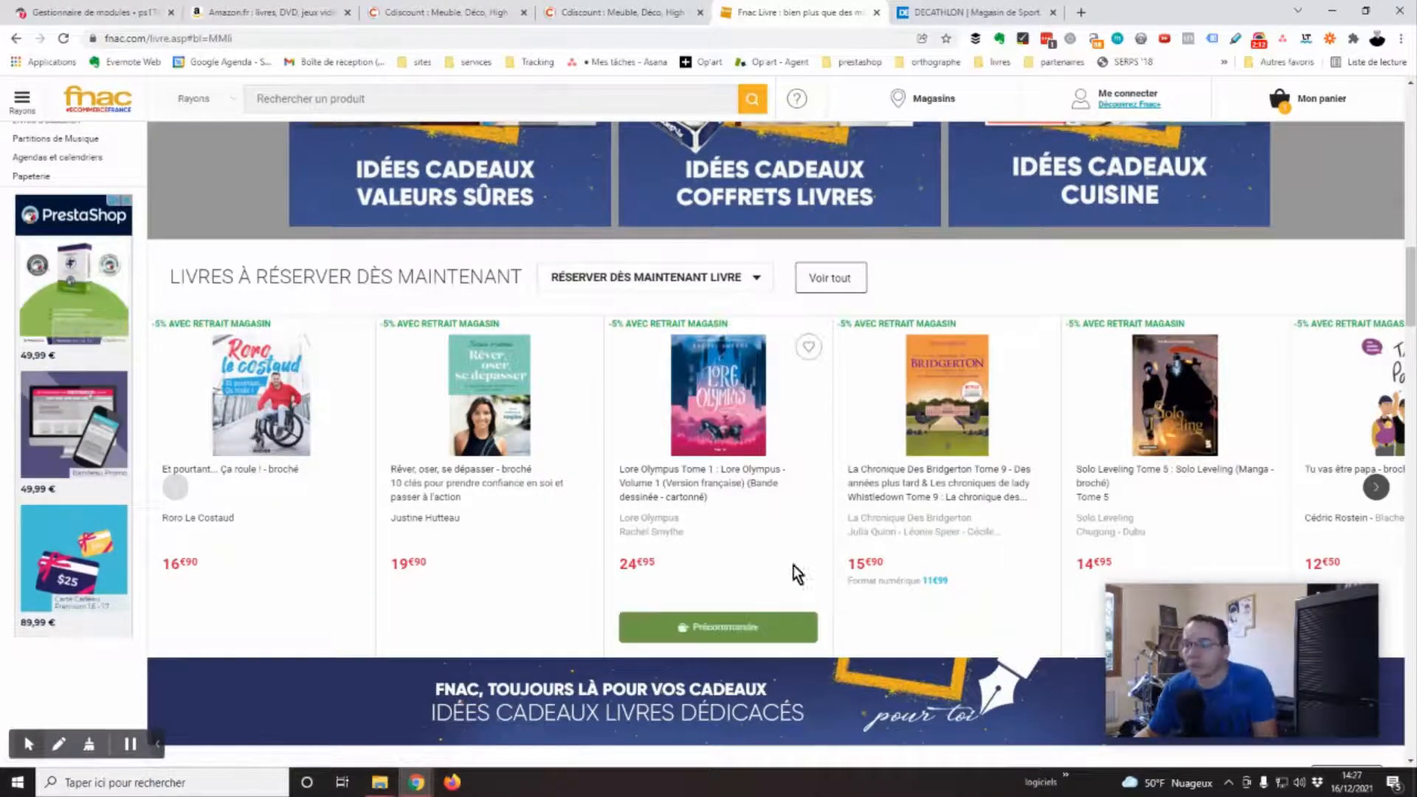
pyautogui.scroll(-8, 765, 479)
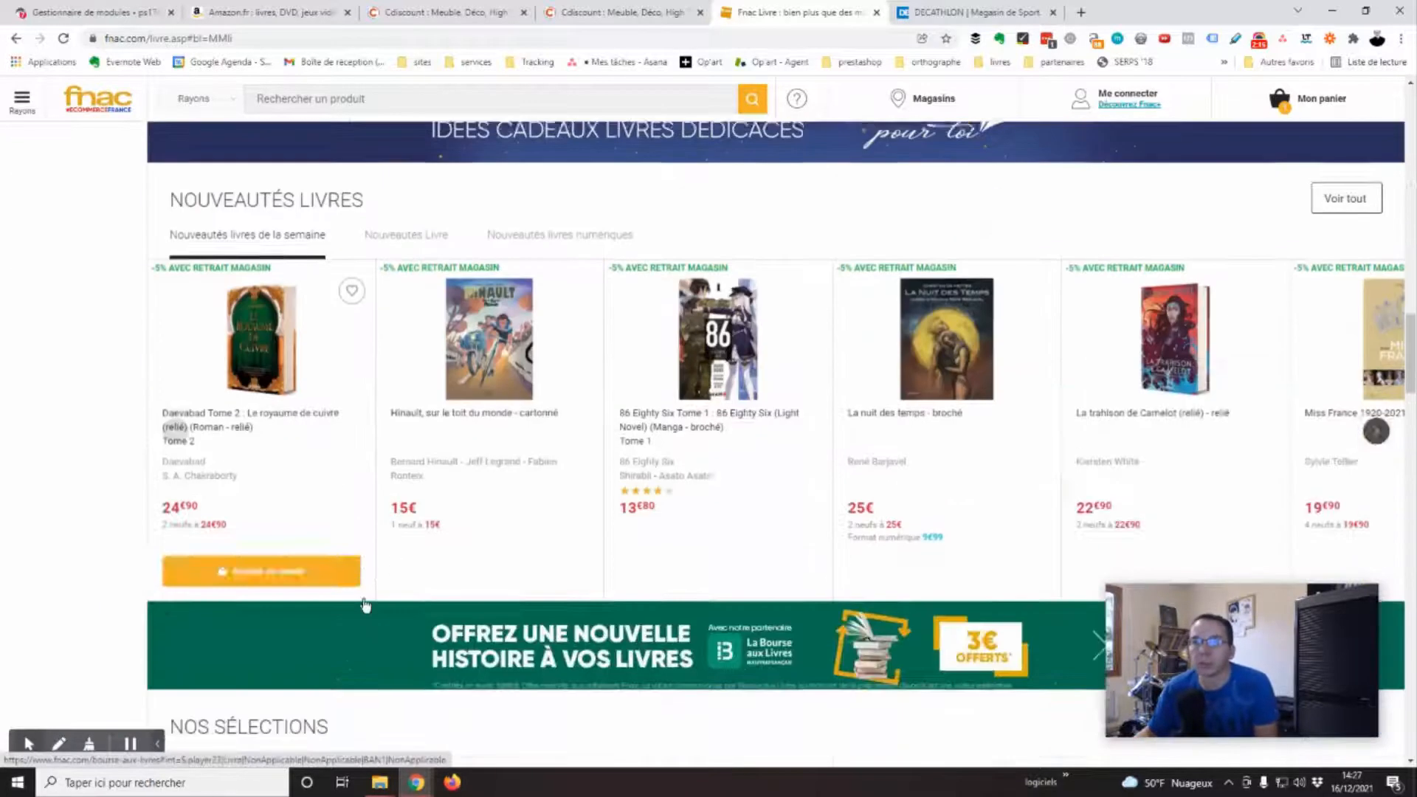
pyautogui.scroll(7, 738, 539)
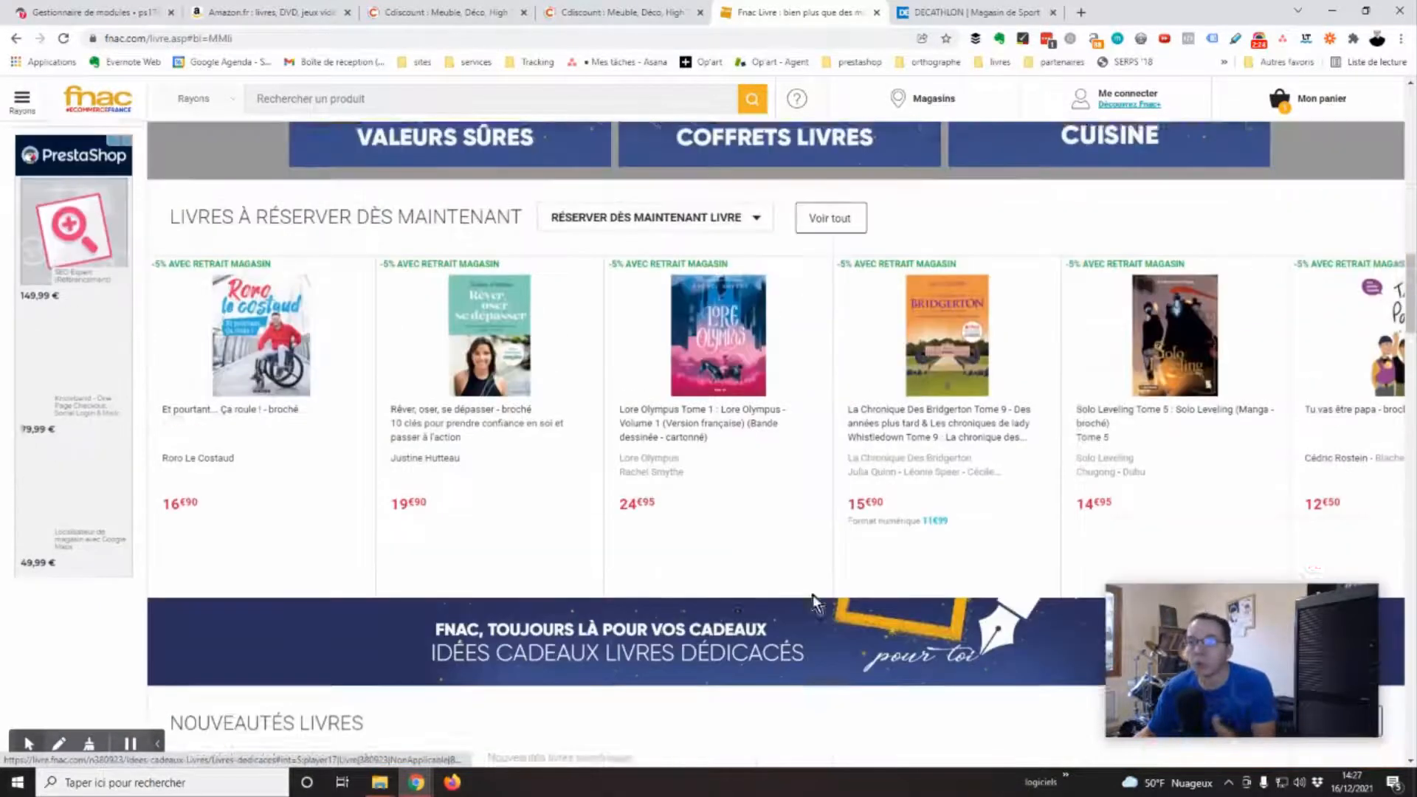
pyautogui.scroll(1, 746, 598)
pyautogui.scroll(7, 775, 609)
pyautogui.scroll(10, 781, 616)
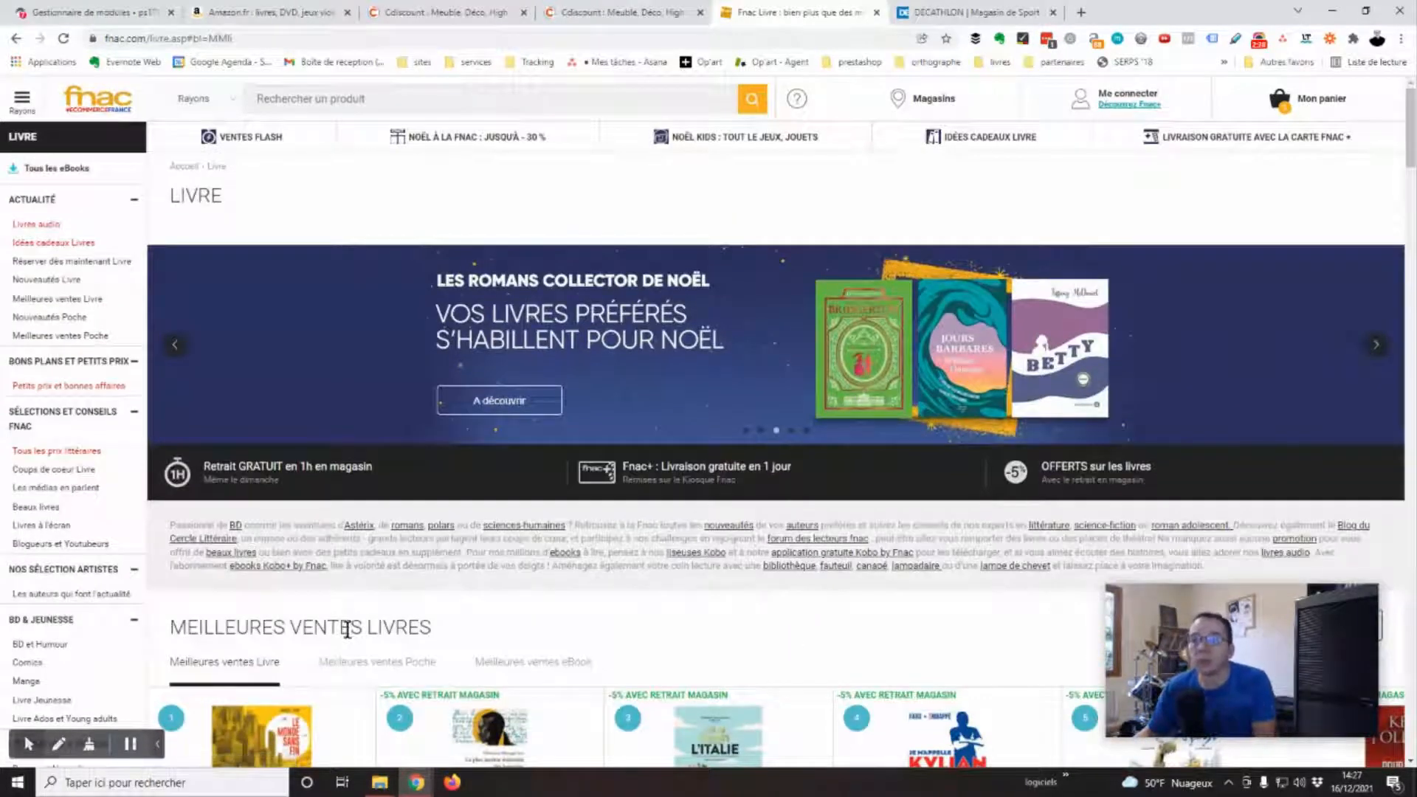
# - Open the top best-selling book "Le Monde sans fin" and examine the cross-sell blocks on its product page
pyautogui.scroll(-5, 347, 629)
pyautogui.click(341, 418)
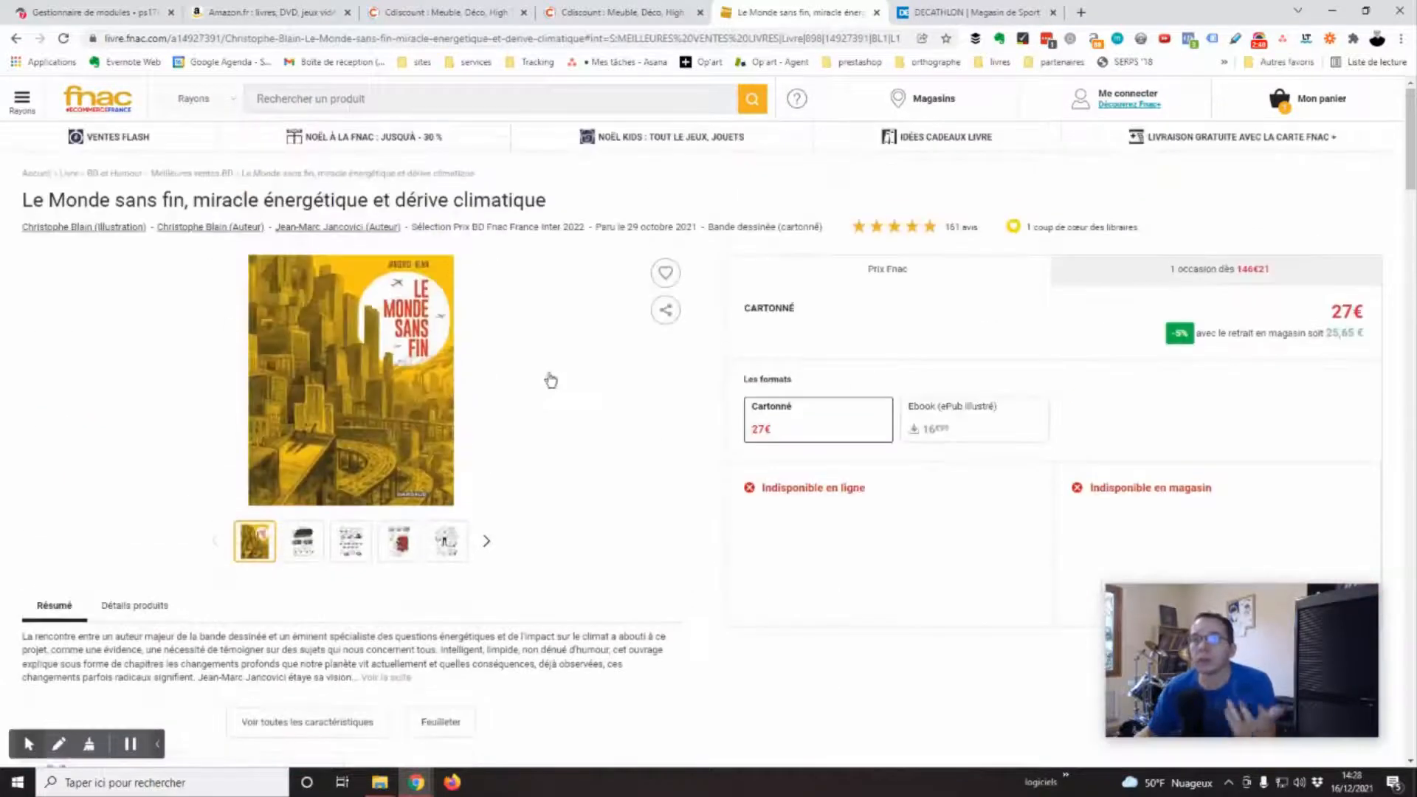
pyautogui.scroll(-15, 591, 443)
pyautogui.scroll(2, 111, 369)
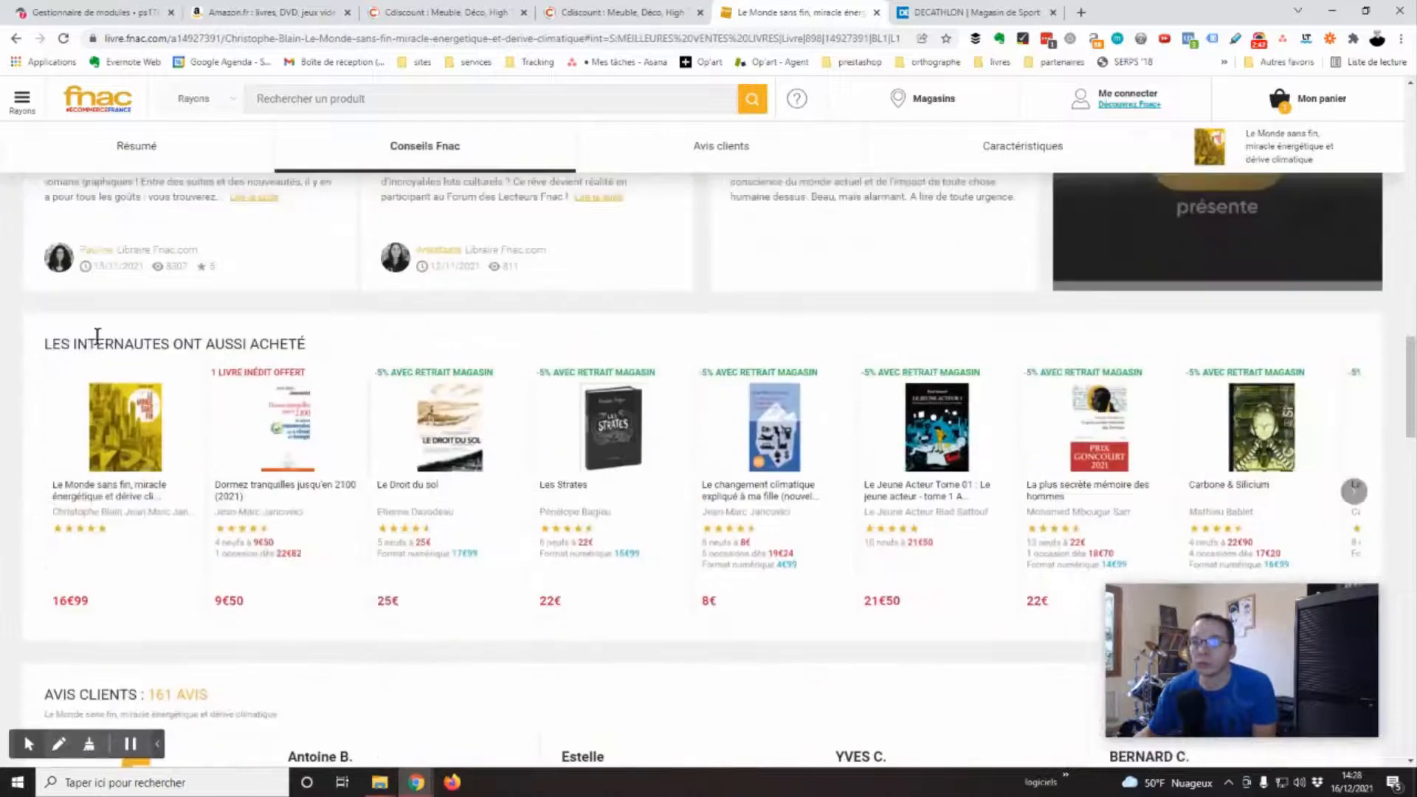
pyautogui.scroll(-11, 502, 354)
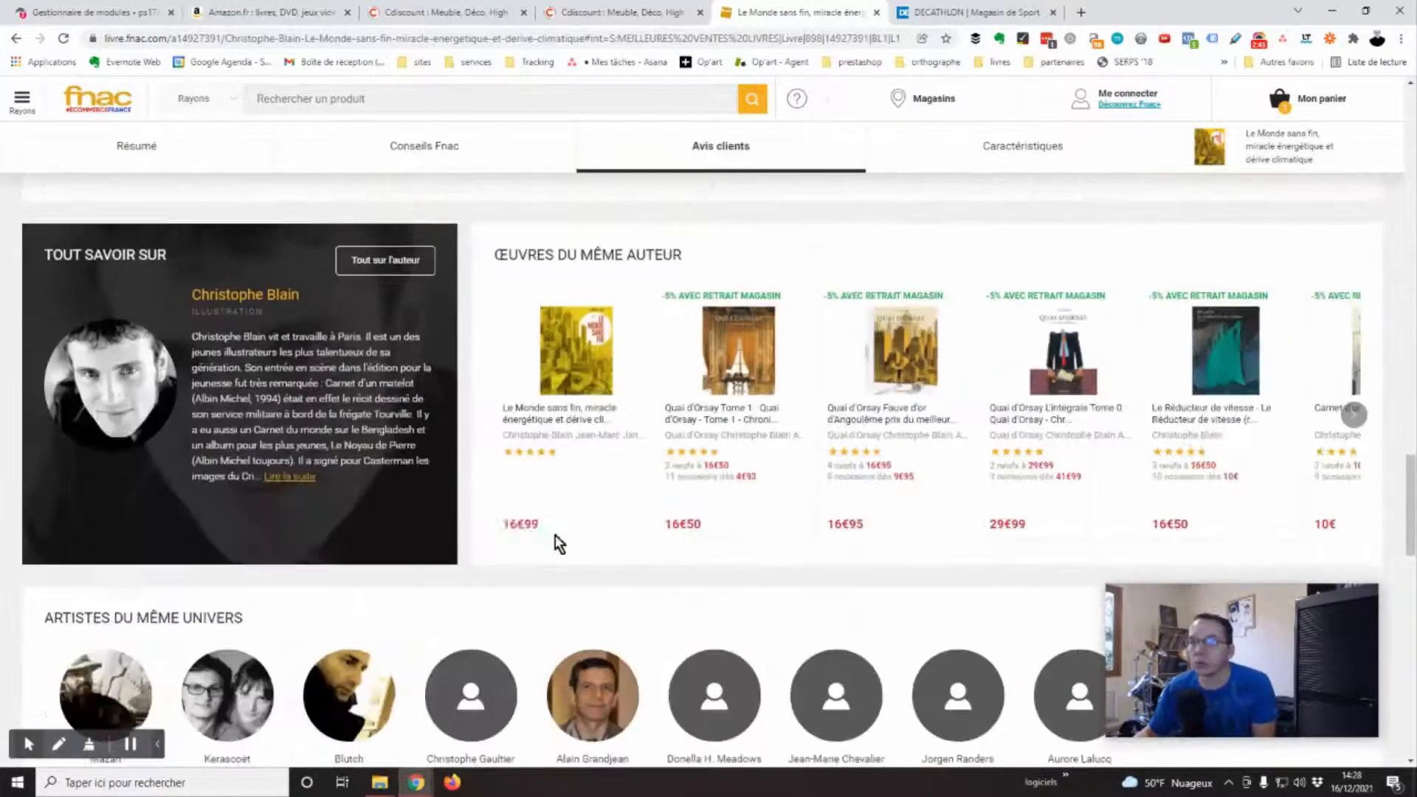
pyautogui.scroll(8, 739, 526)
pyautogui.scroll(-8, 703, 532)
pyautogui.scroll(20, 681, 561)
pyautogui.scroll(10, 677, 563)
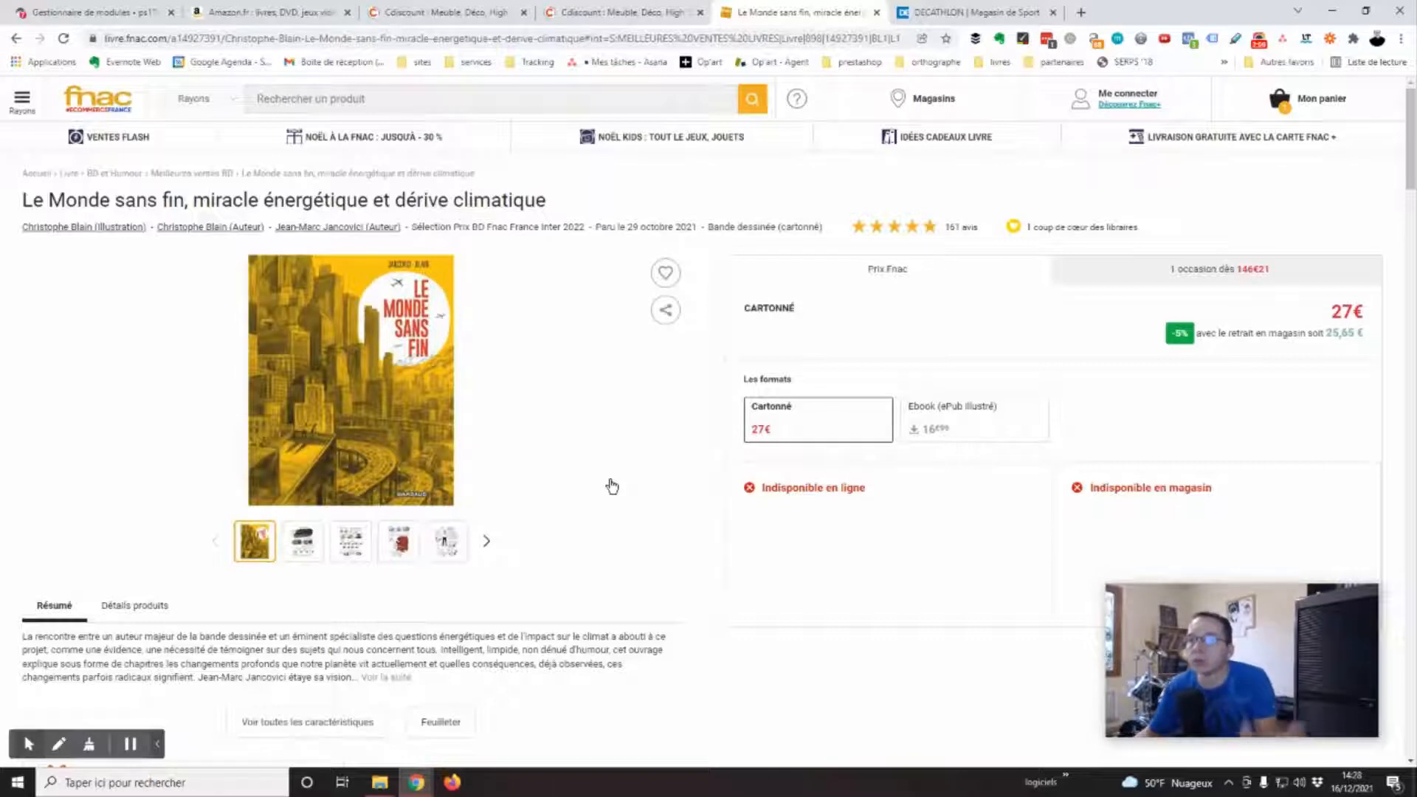
# - Switch to the Cdiscount homepage and examine the "Vos rendez-vous" and "Les meilleures offres de Noël" product blocks
pyautogui.click(651, 15)
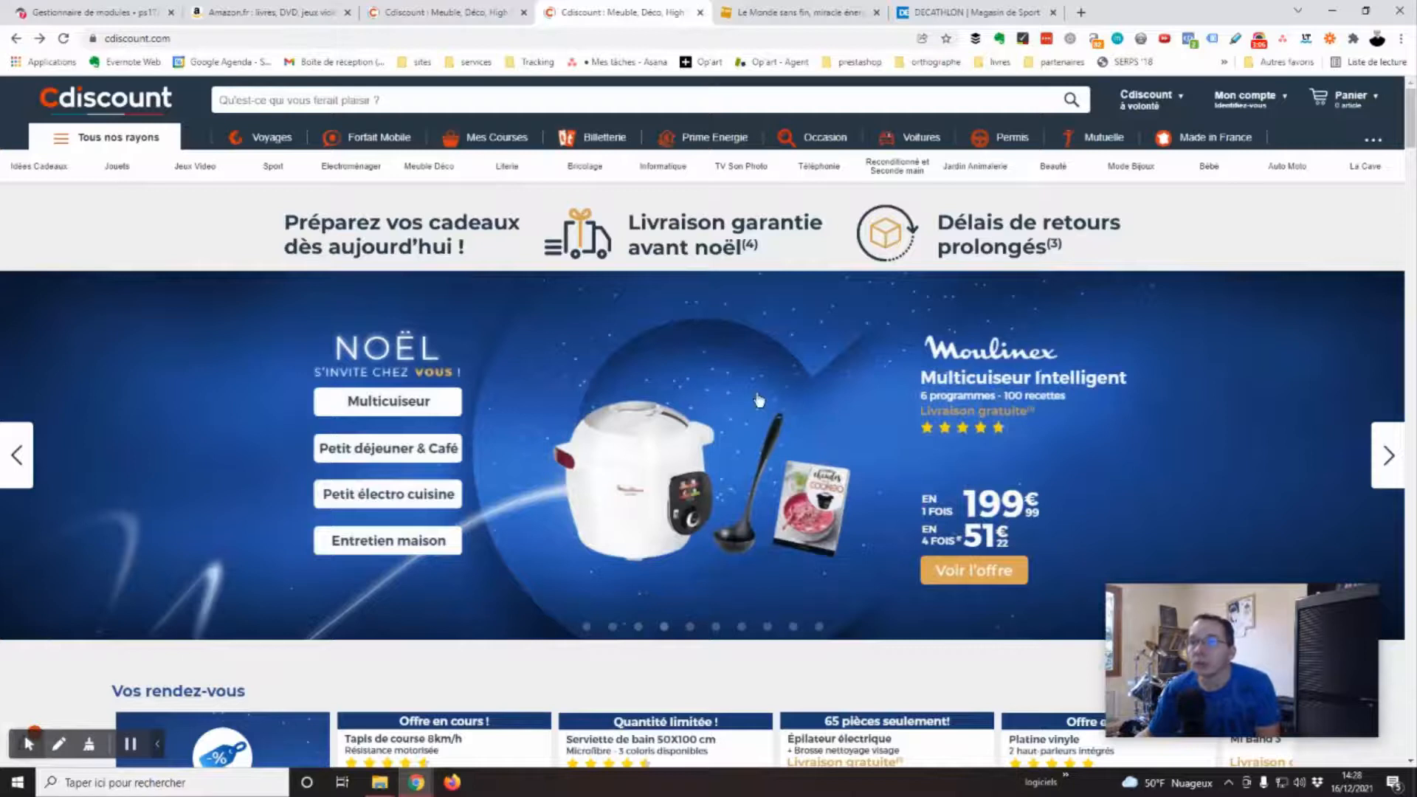
pyautogui.scroll(-5, 471, 420)
pyautogui.scroll(5, 133, 231)
pyautogui.scroll(-10, 304, 395)
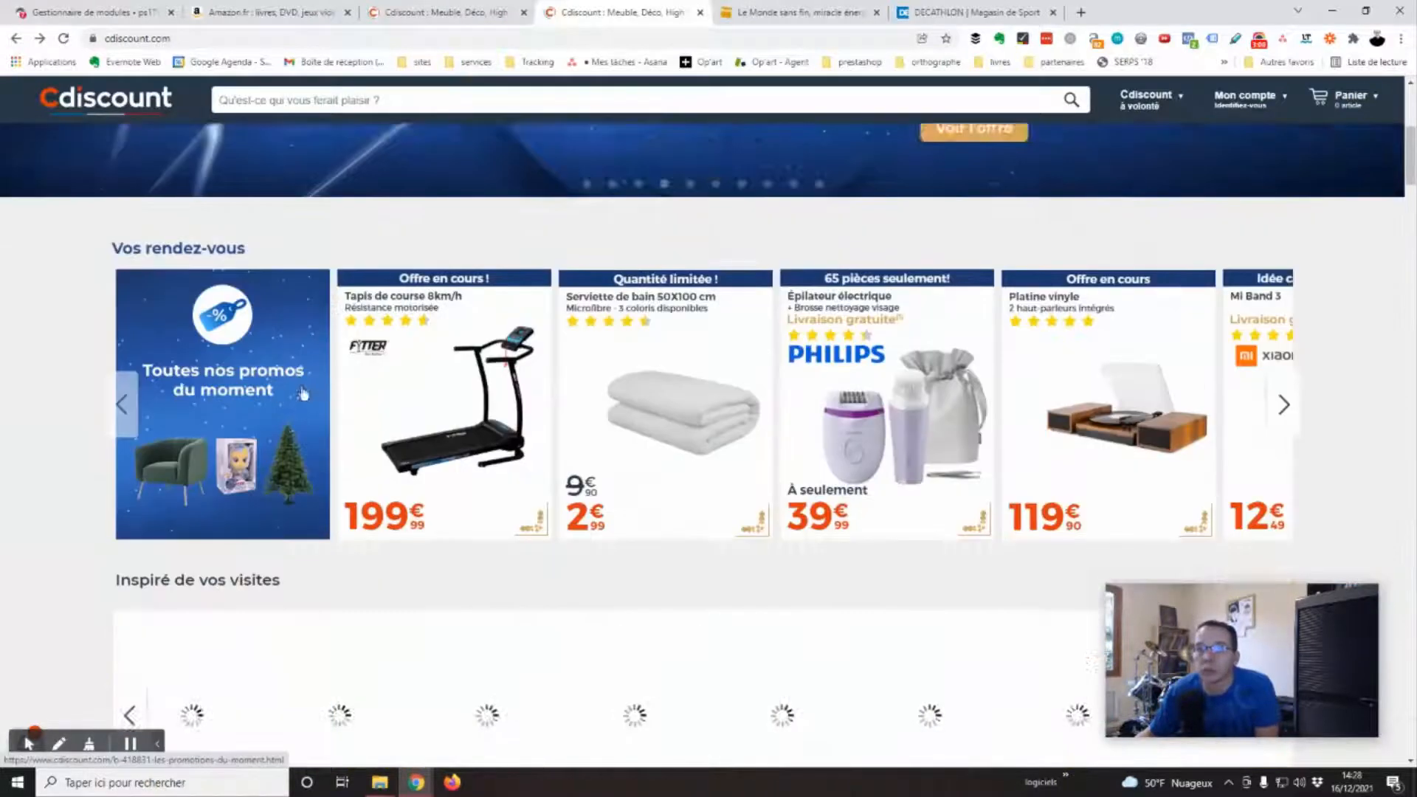
pyautogui.scroll(4, 327, 355)
pyautogui.moveTo(254, 190); pyautogui.dragTo(114, 171)
pyautogui.scroll(-5, 66, 450)
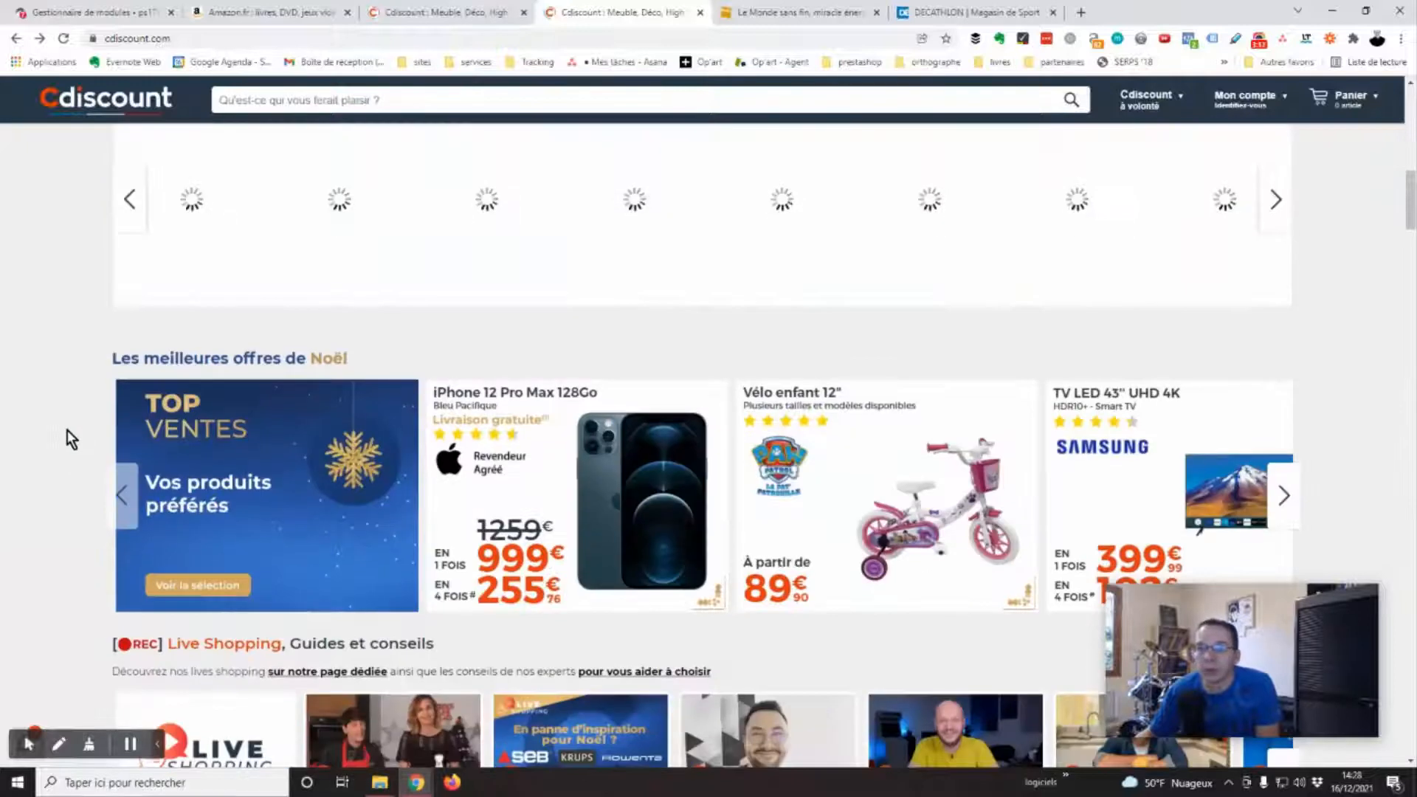
pyautogui.moveTo(77, 373); pyautogui.dragTo(291, 364)
# - Examine the "Nous avons sélectionné ces produits pour vous" block and the remaining sections of the Cdiscount homepage
pyautogui.scroll(-10, 420, 419)
pyautogui.scroll(1, 515, 369)
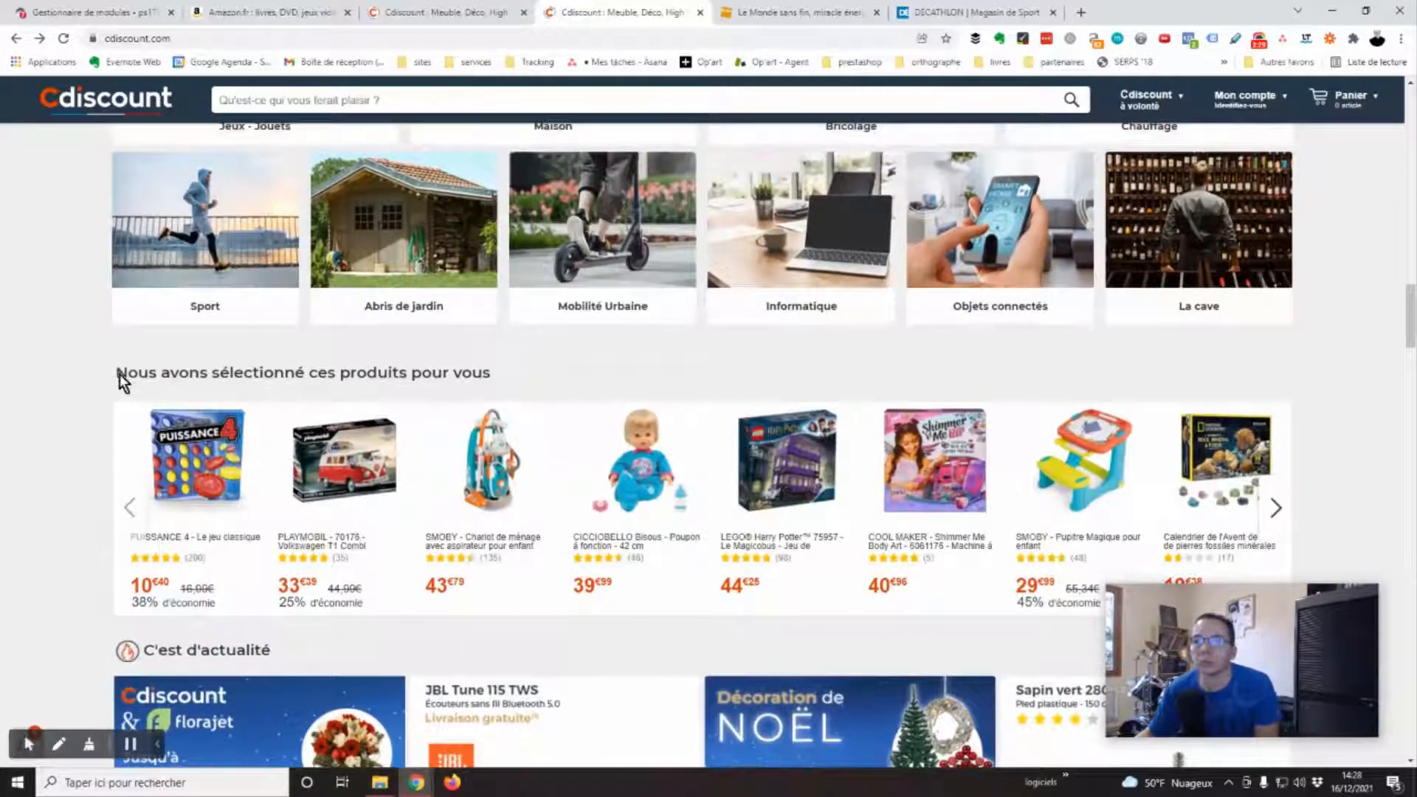
pyautogui.moveTo(125, 380); pyautogui.dragTo(440, 373)
pyautogui.scroll(-15, 93, 485)
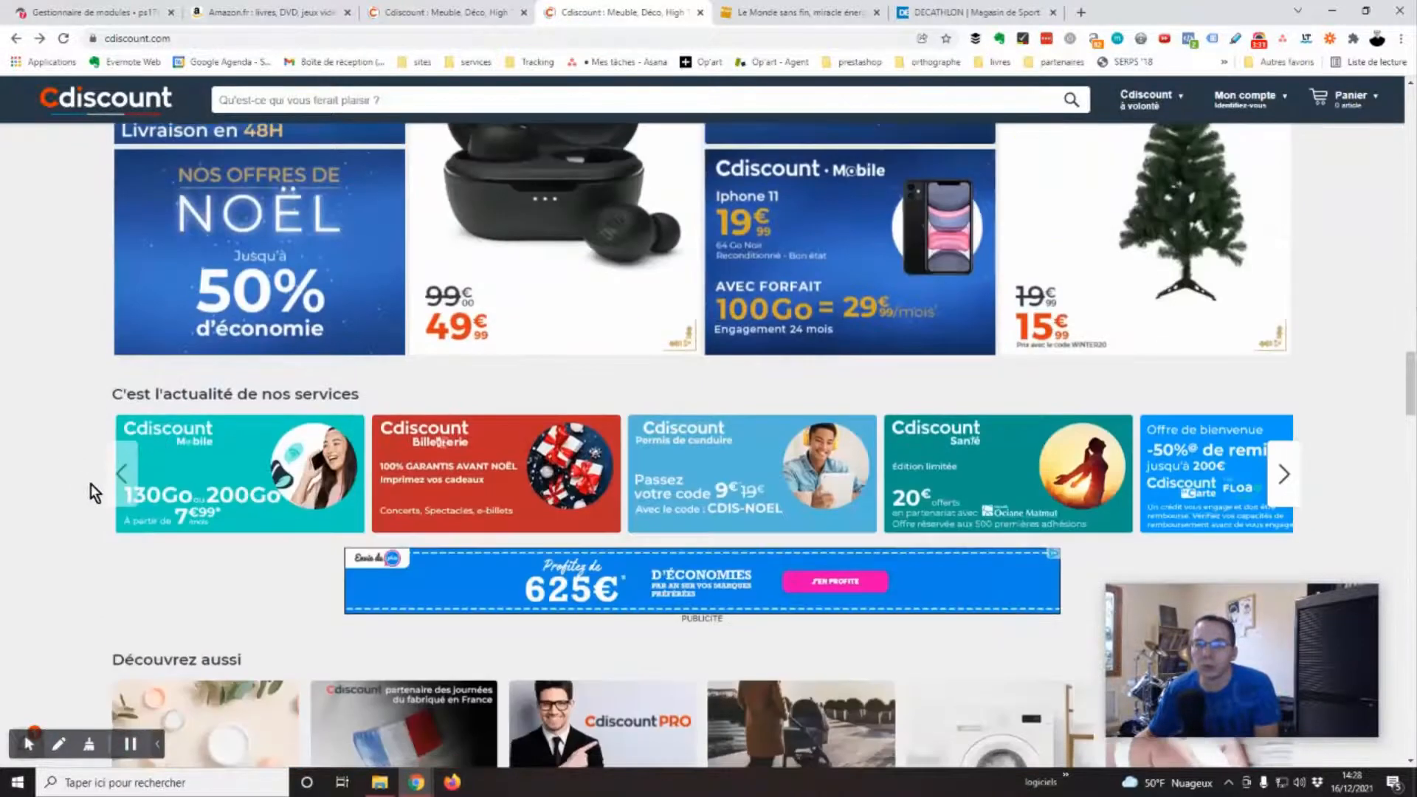
pyautogui.scroll(-7, 92, 558)
pyautogui.scroll(20, 141, 611)
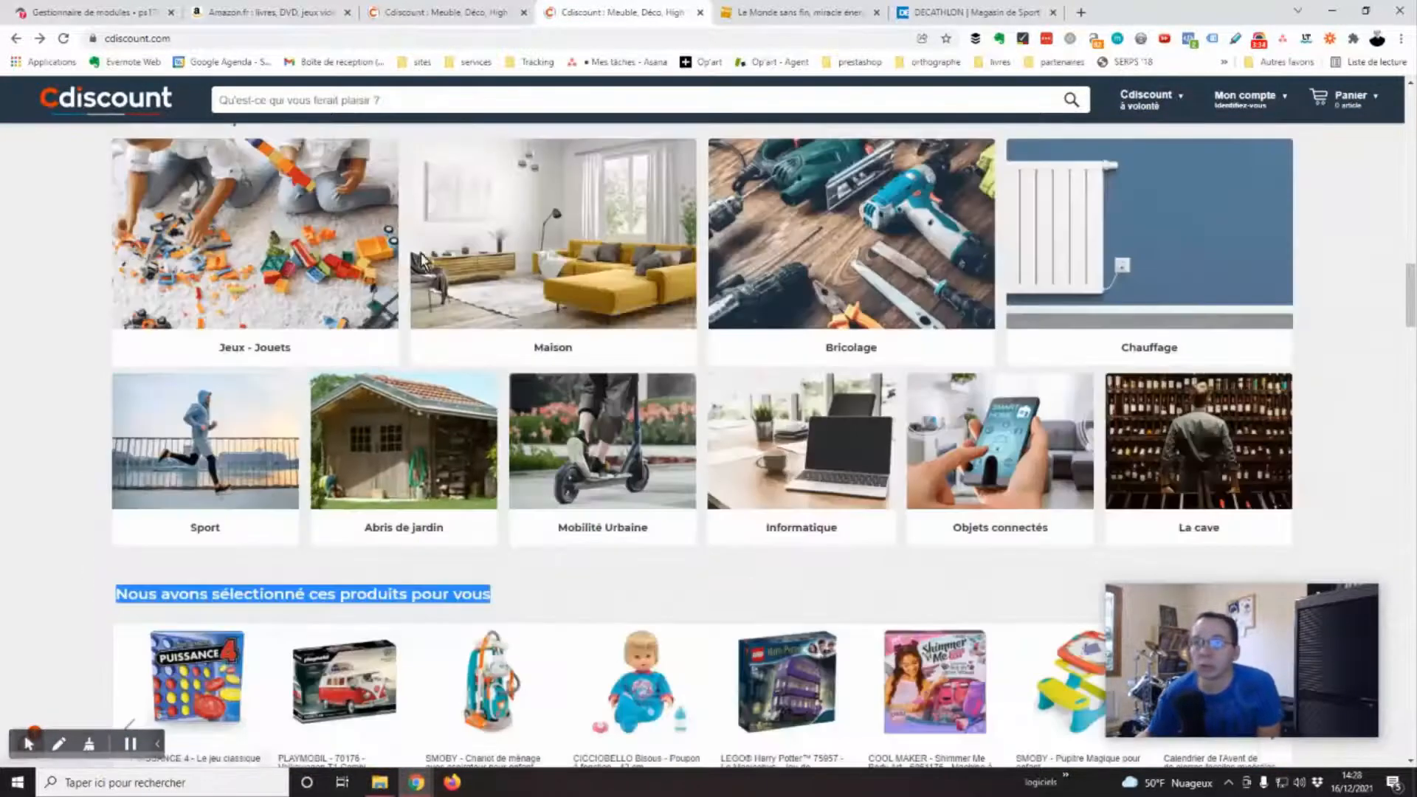
# - Switch to the Amazon homepage and examine its themed product blocks, from handmade gifts and phone flash sales to grocery best sellers
pyautogui.click(295, 12)
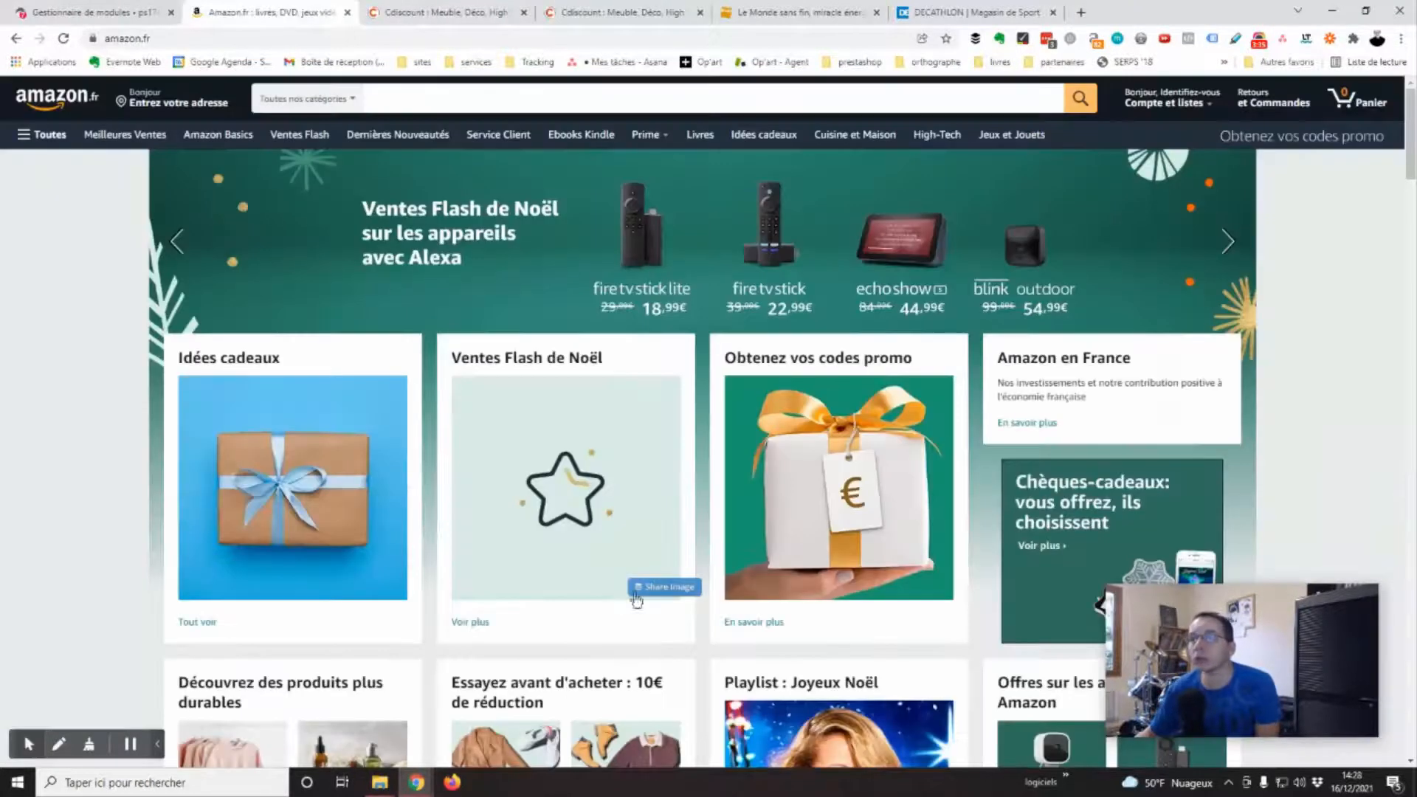
pyautogui.scroll(-5, 660, 498)
pyautogui.scroll(-5, 642, 497)
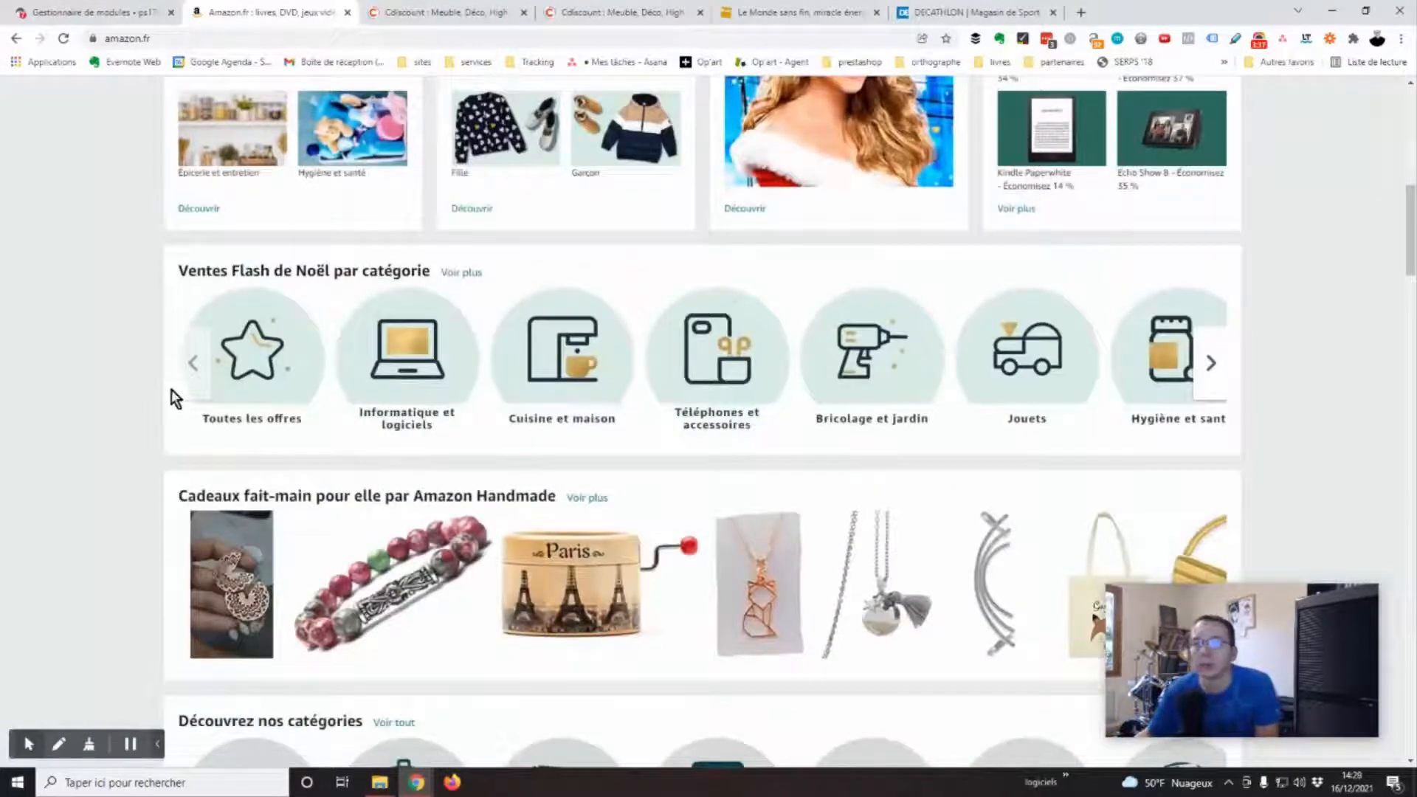
pyautogui.scroll(-4, 173, 472)
pyautogui.moveTo(178, 201); pyautogui.dragTo(550, 202)
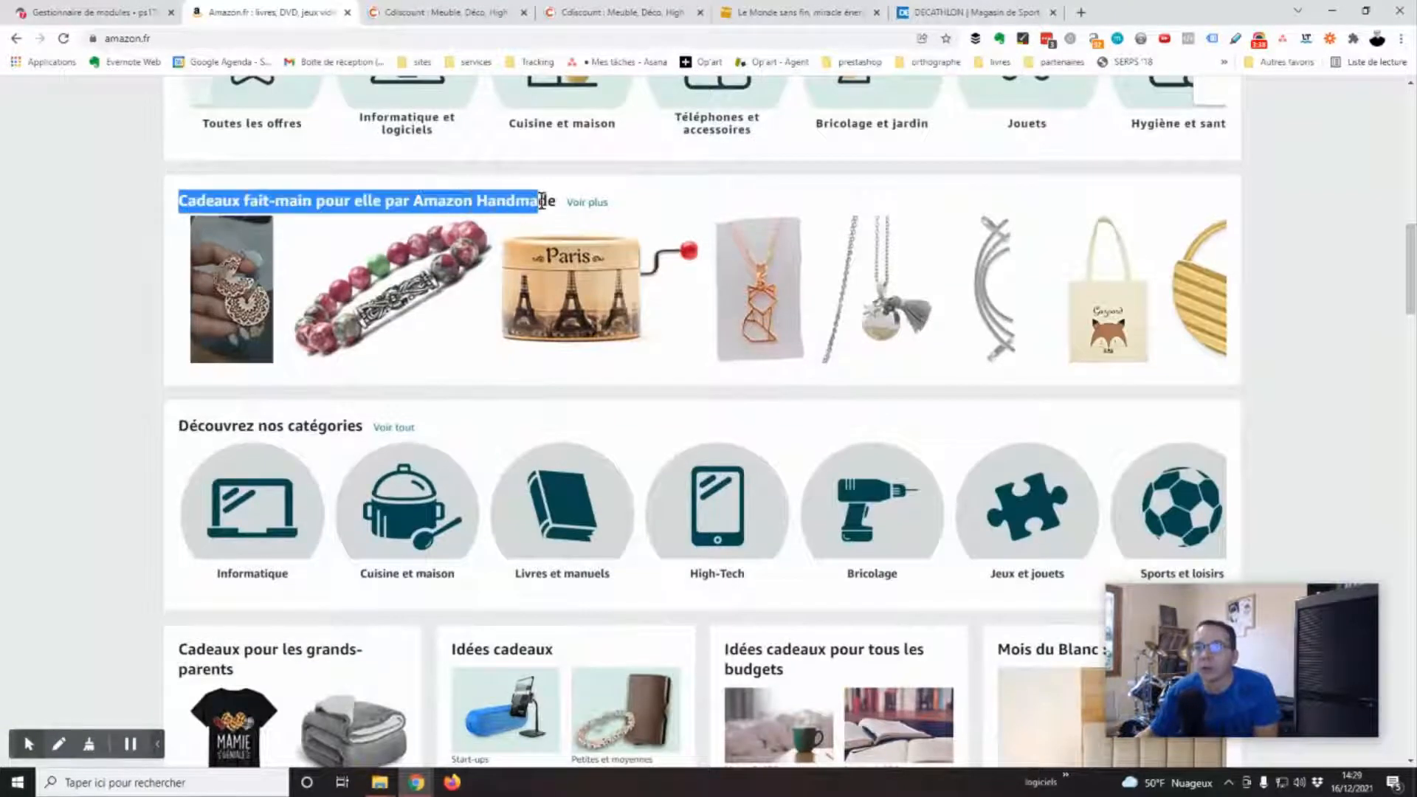
pyautogui.scroll(-10, 103, 422)
pyautogui.moveTo(177, 237); pyautogui.dragTo(436, 236)
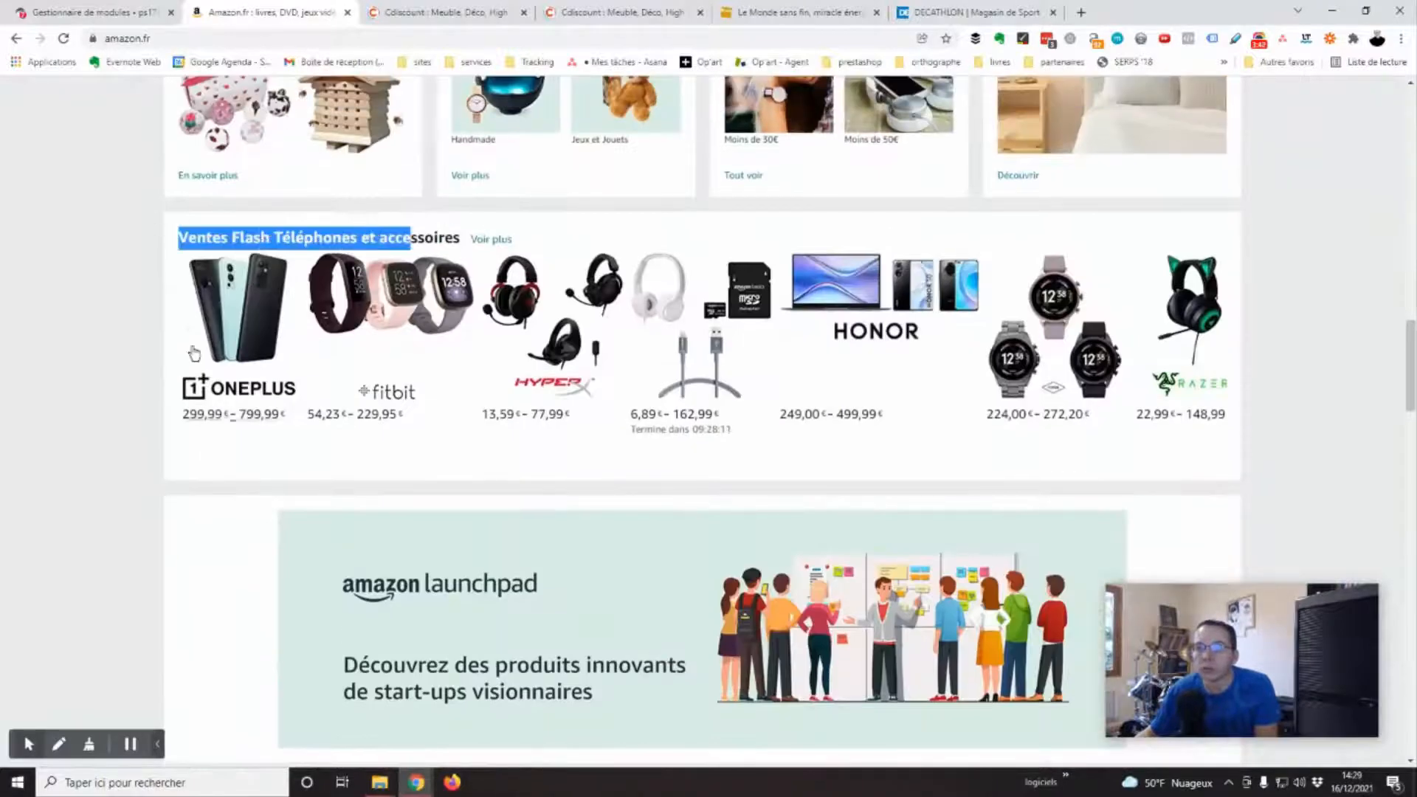
pyautogui.scroll(-12, 140, 356)
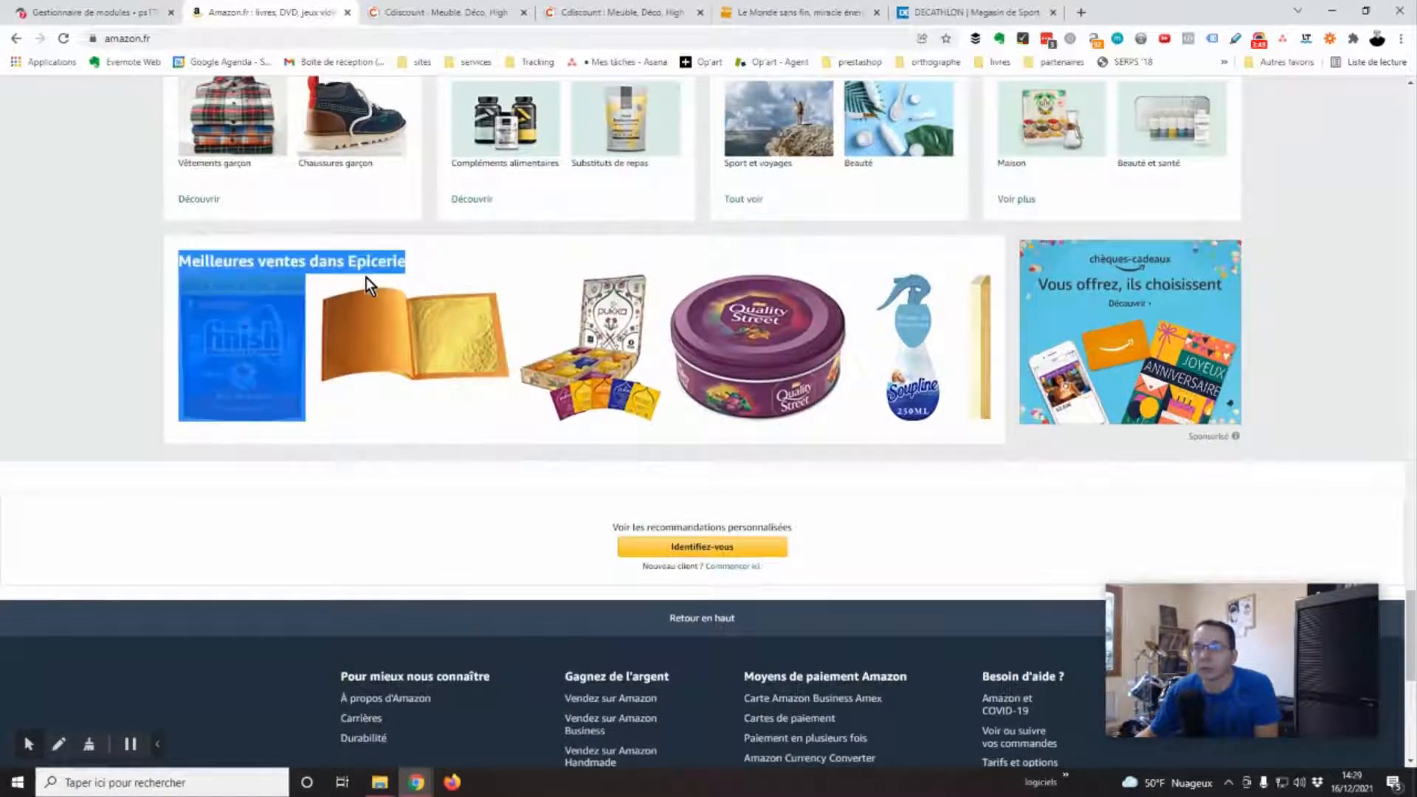
# - Open Amazon's Blu-ray category and examine its "Les meilleures ventes" and "Les mieux notés" product blocks
pyautogui.scroll(15, 1303, 473)
pyautogui.scroll(20, 1314, 516)
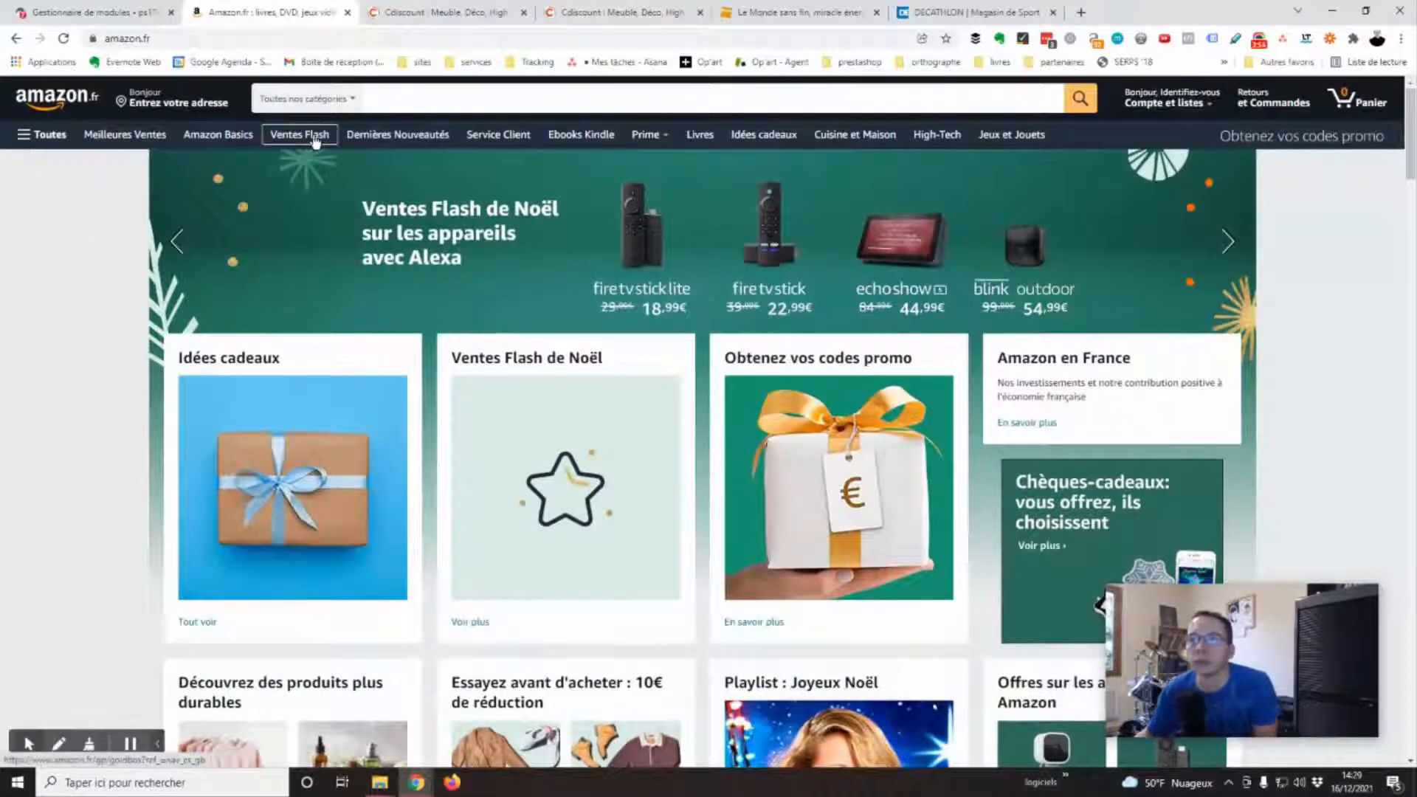
pyautogui.click(47, 133)
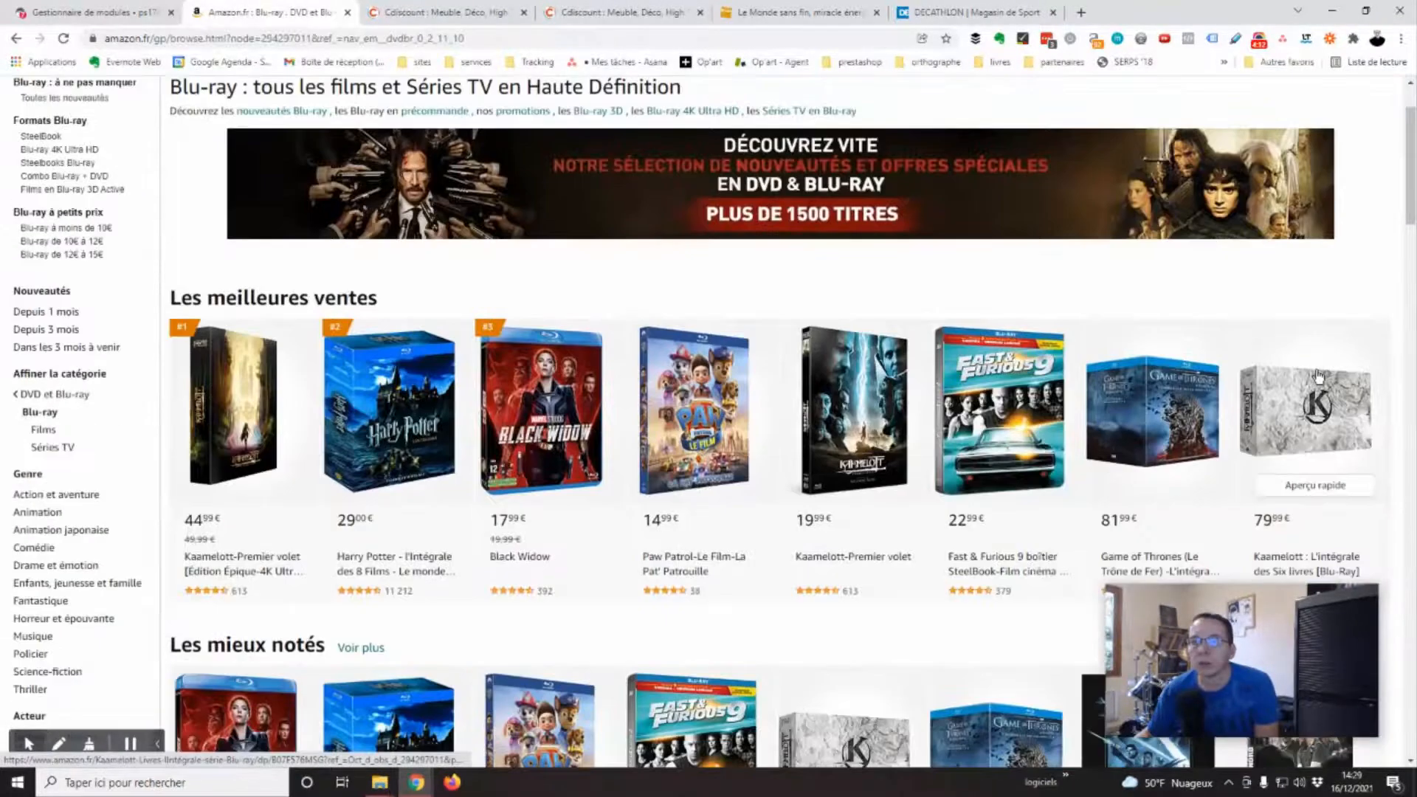
pyautogui.scroll(-1, 143, 253)
pyautogui.scroll(2, 142, 253)
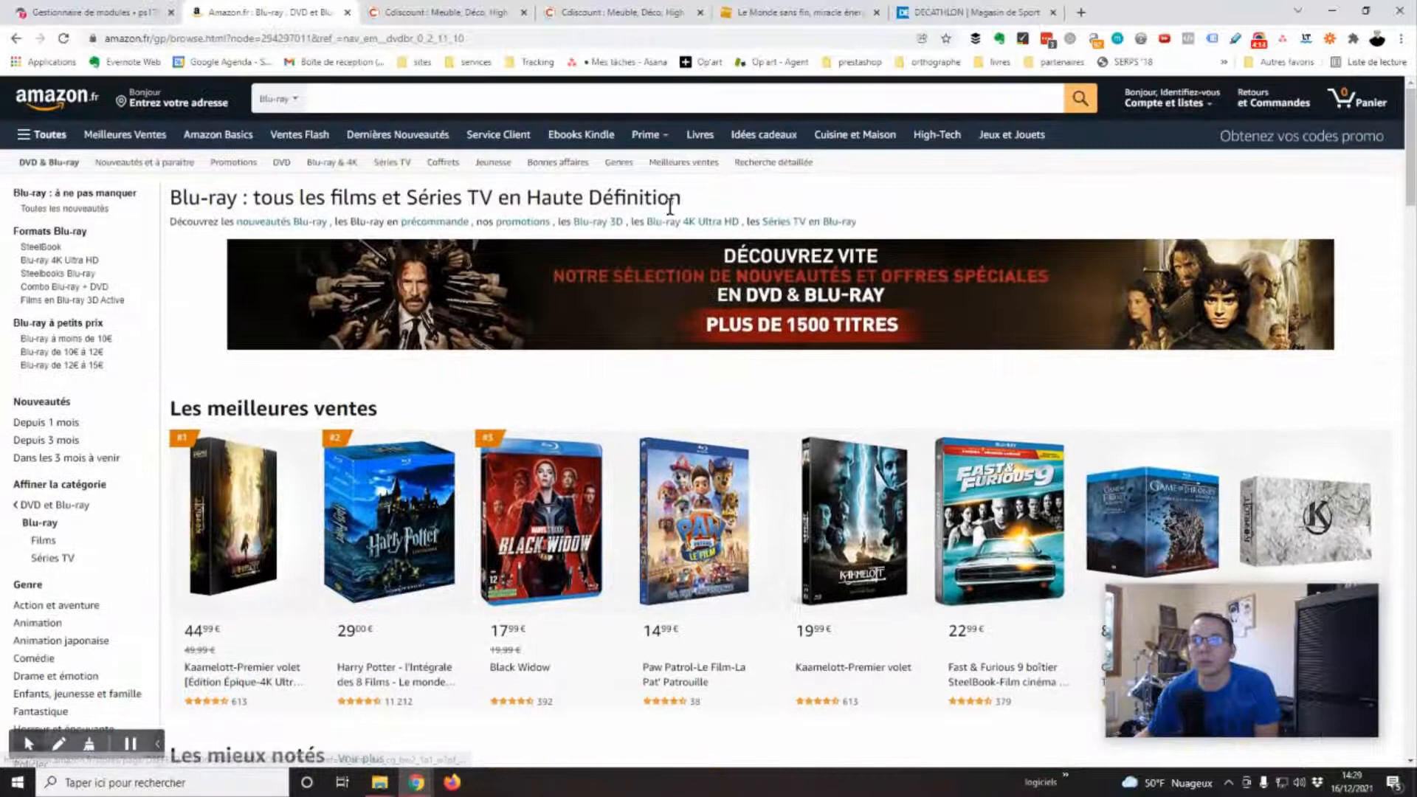
pyautogui.scroll(-4, 658, 415)
pyautogui.scroll(2, 630, 423)
pyautogui.scroll(-4, 630, 424)
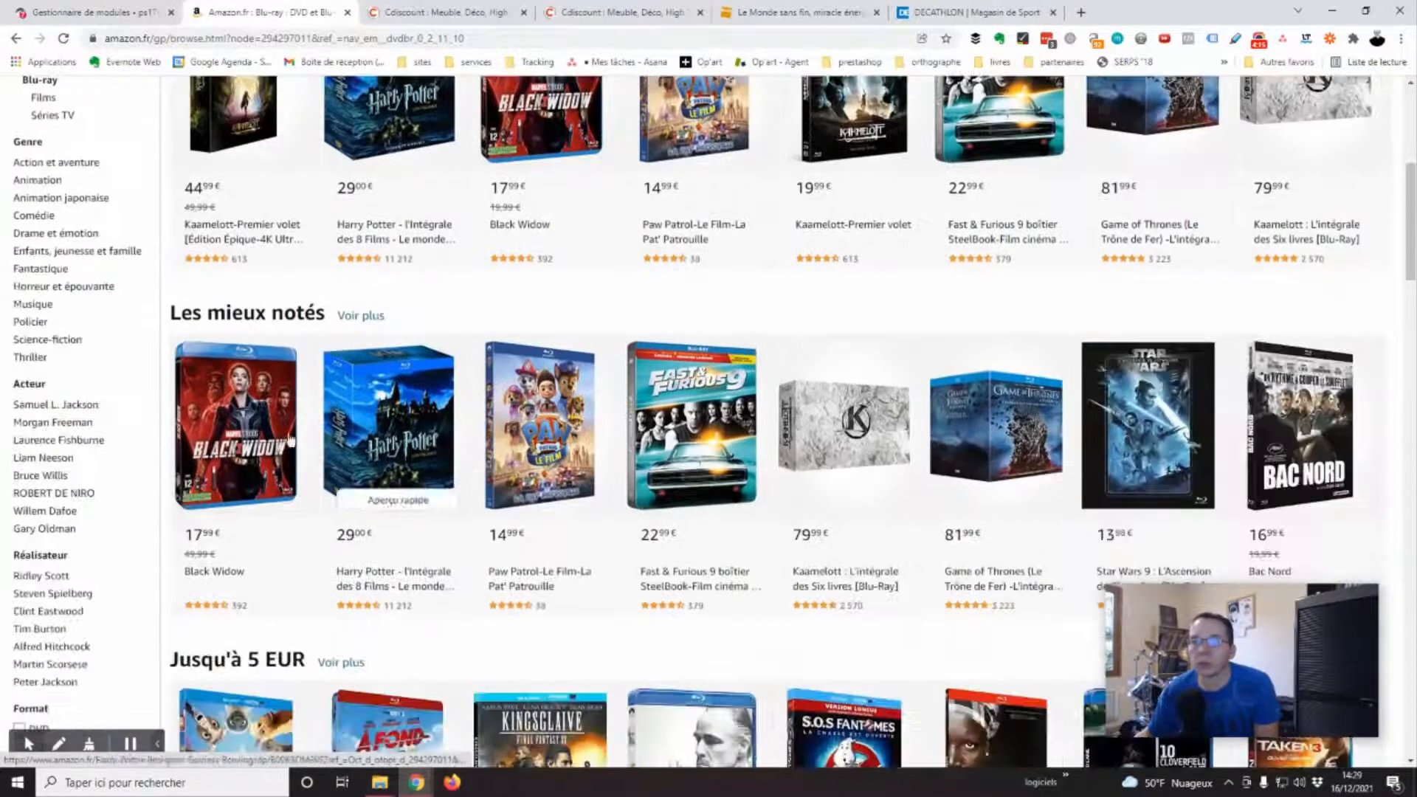
# - Examine the "Jusqu'à 5 EUR" and "Vos recommandations" blocks and the product results below them on the Blu-ray page
pyautogui.scroll(-4, 155, 484)
pyautogui.scroll(-6, 310, 408)
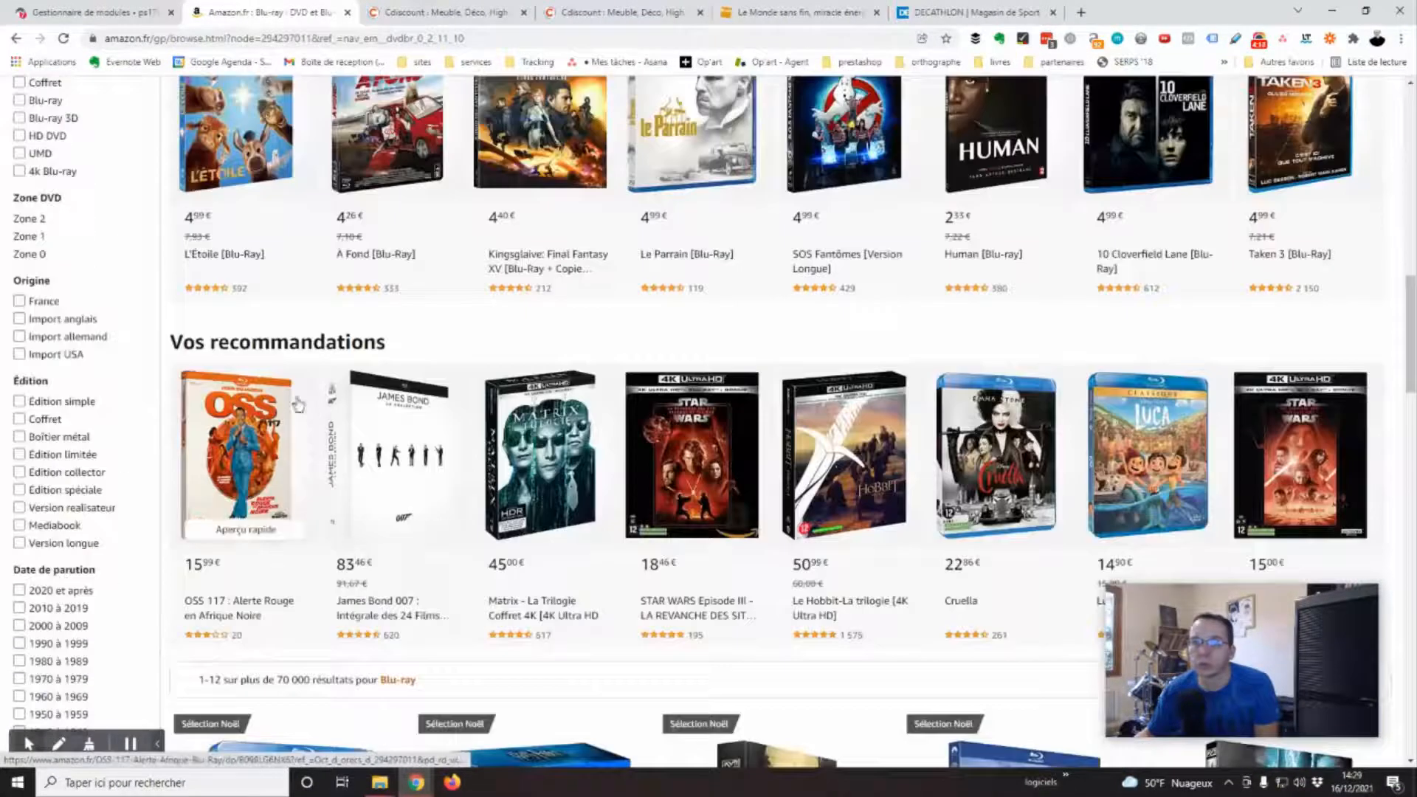
pyautogui.scroll(-5, 310, 408)
pyautogui.scroll(-3, 295, 494)
pyautogui.scroll(-2, 284, 517)
pyautogui.scroll(7, 376, 594)
pyautogui.scroll(-2, 522, 544)
pyautogui.scroll(20, 587, 613)
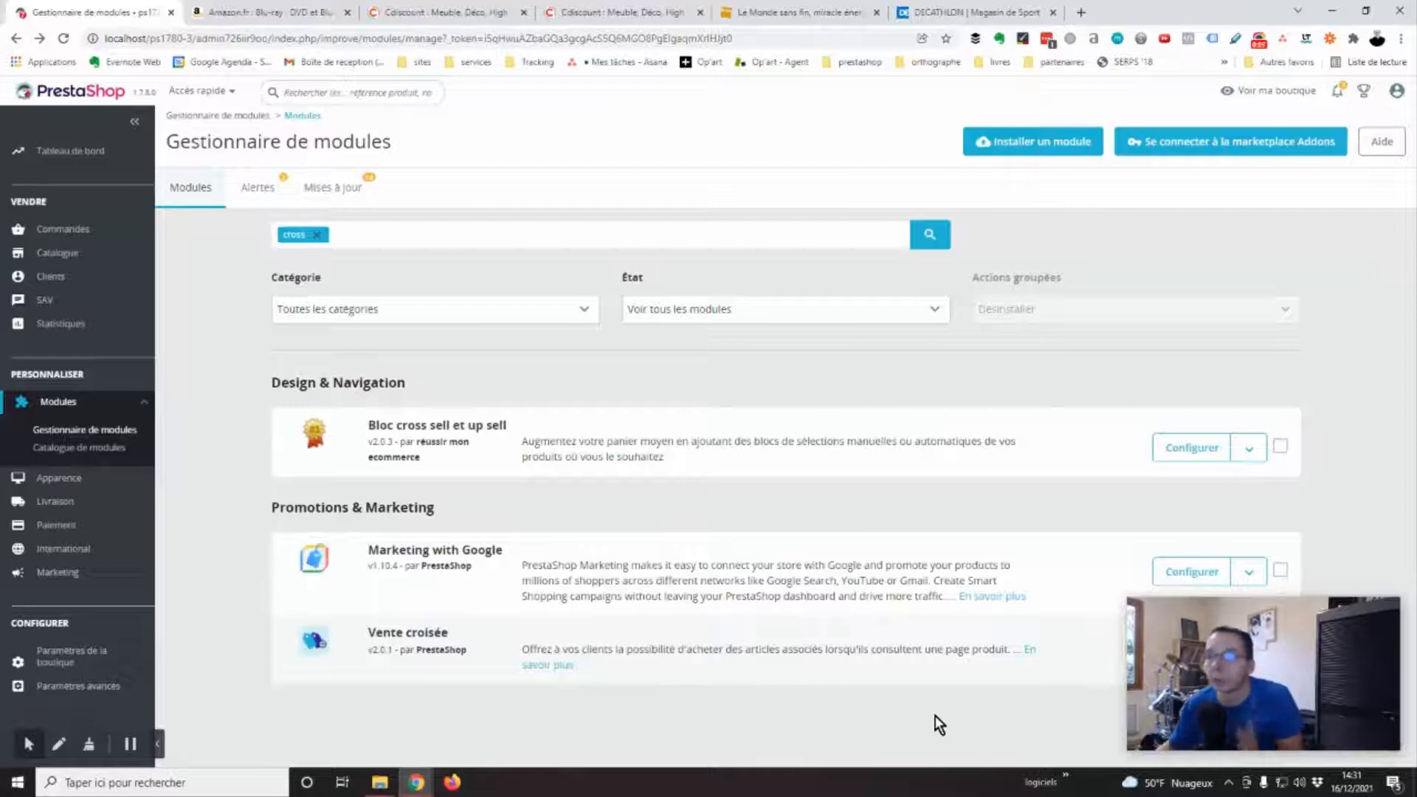
# - Open the configuration page of the "Bloc cross sell et up sell" module in PrestaShop with its list of blocks
pyautogui.click(1195, 456)
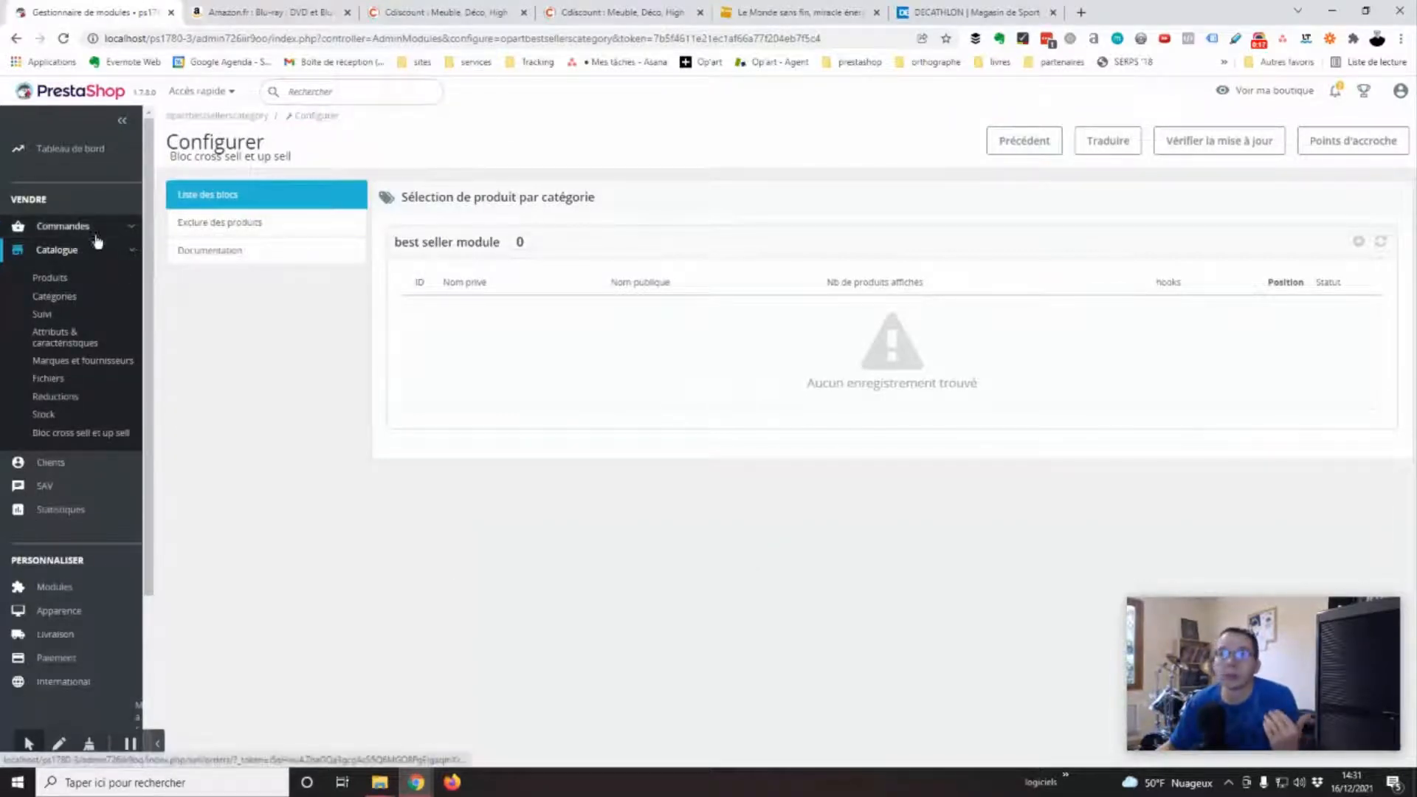
pyautogui.click(104, 434)
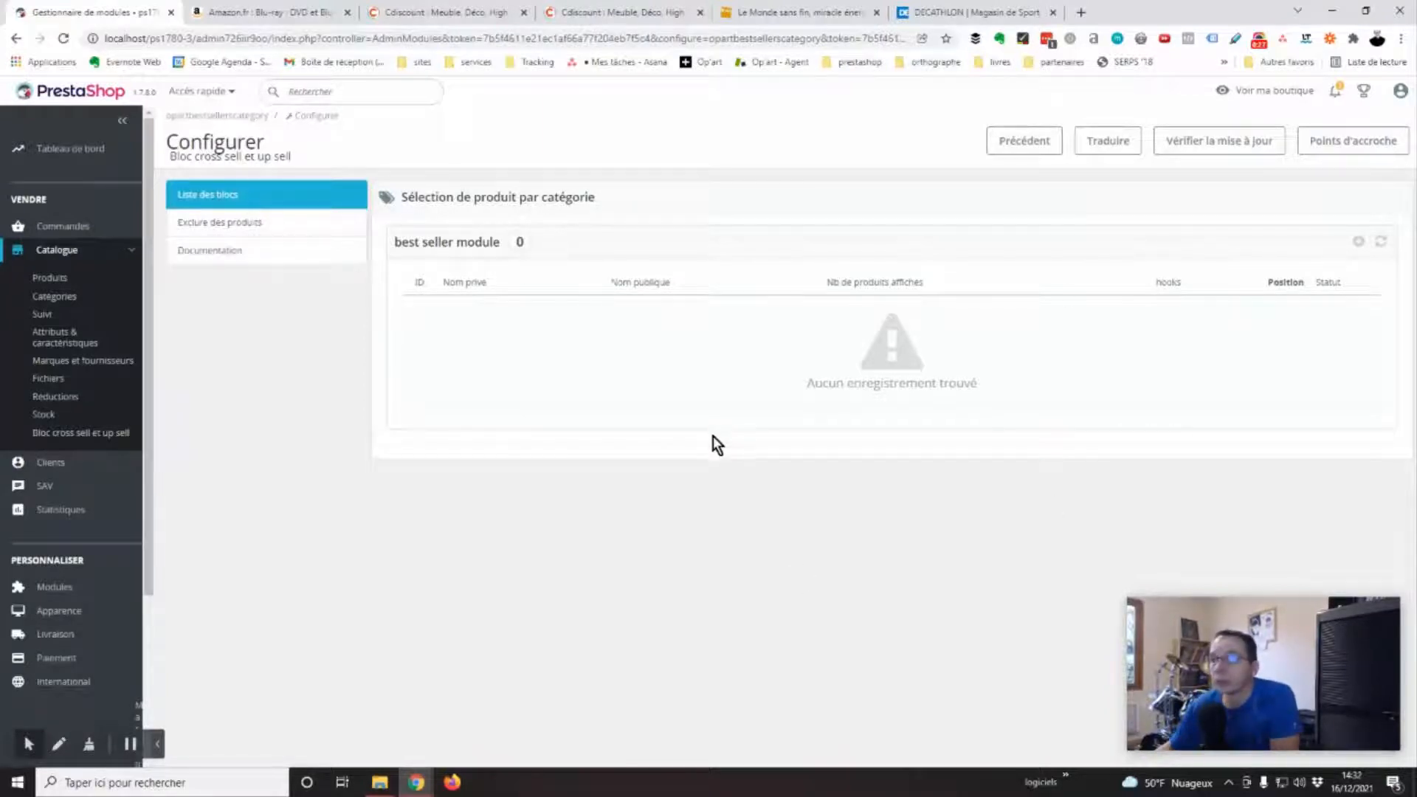
# - Switch to Amazon's Blu-ray page to examine its themed product blocks, and return to the PrestaShop module configuration
pyautogui.click(198, 12)
pyautogui.scroll(-9, 671, 583)
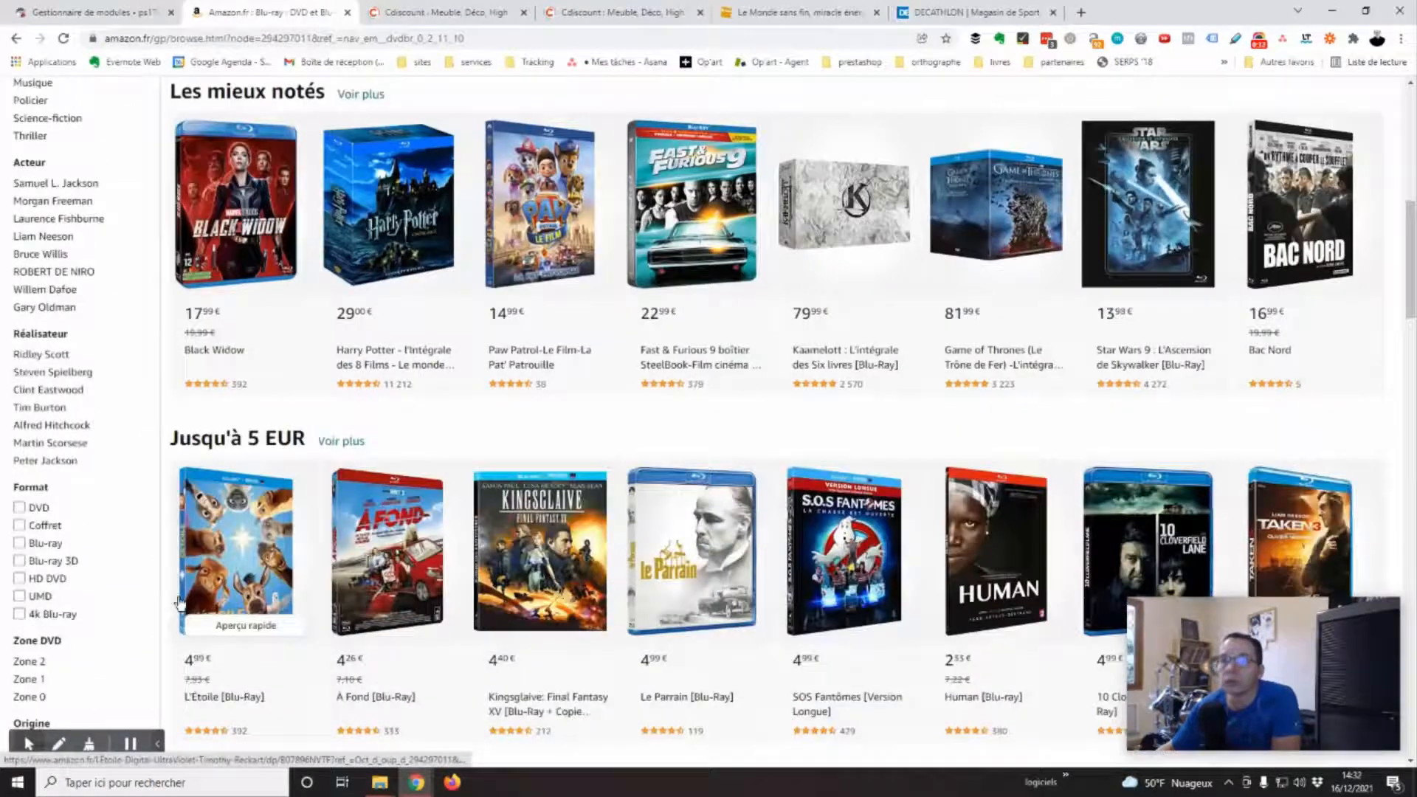
pyautogui.click(104, 12)
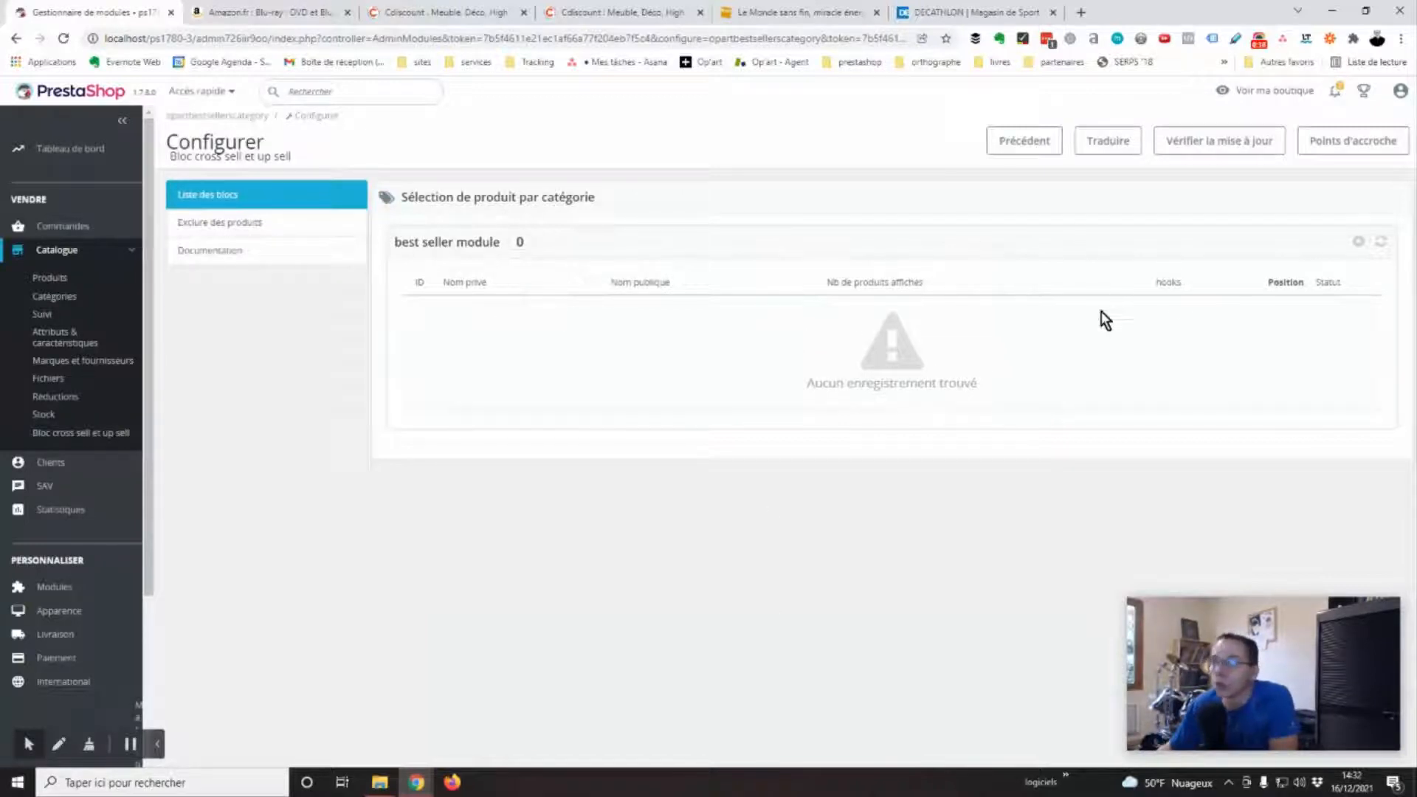
# - Add a new product selection block, keep it active and set its position to Home
pyautogui.click(1359, 242)
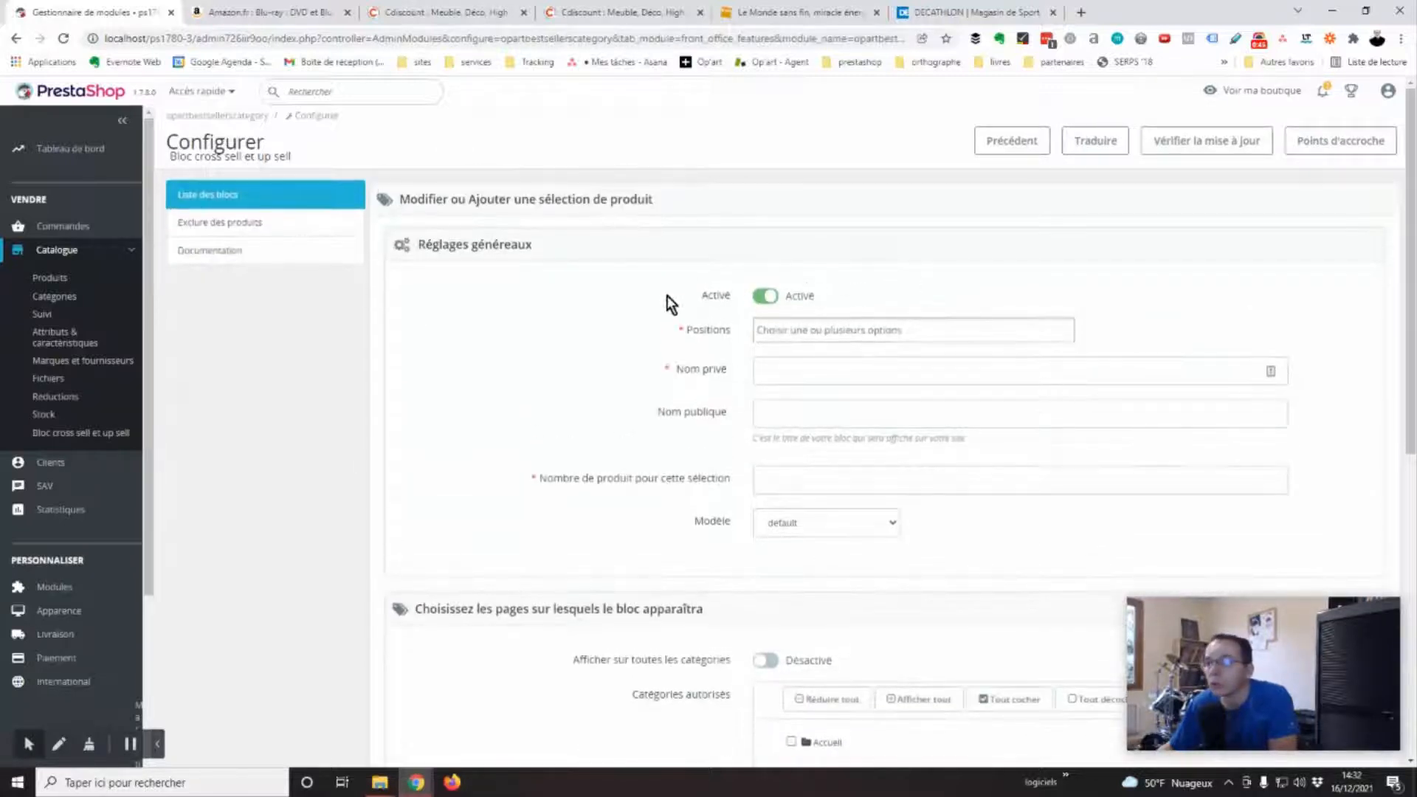
pyautogui.click(766, 296)
pyautogui.click(763, 296)
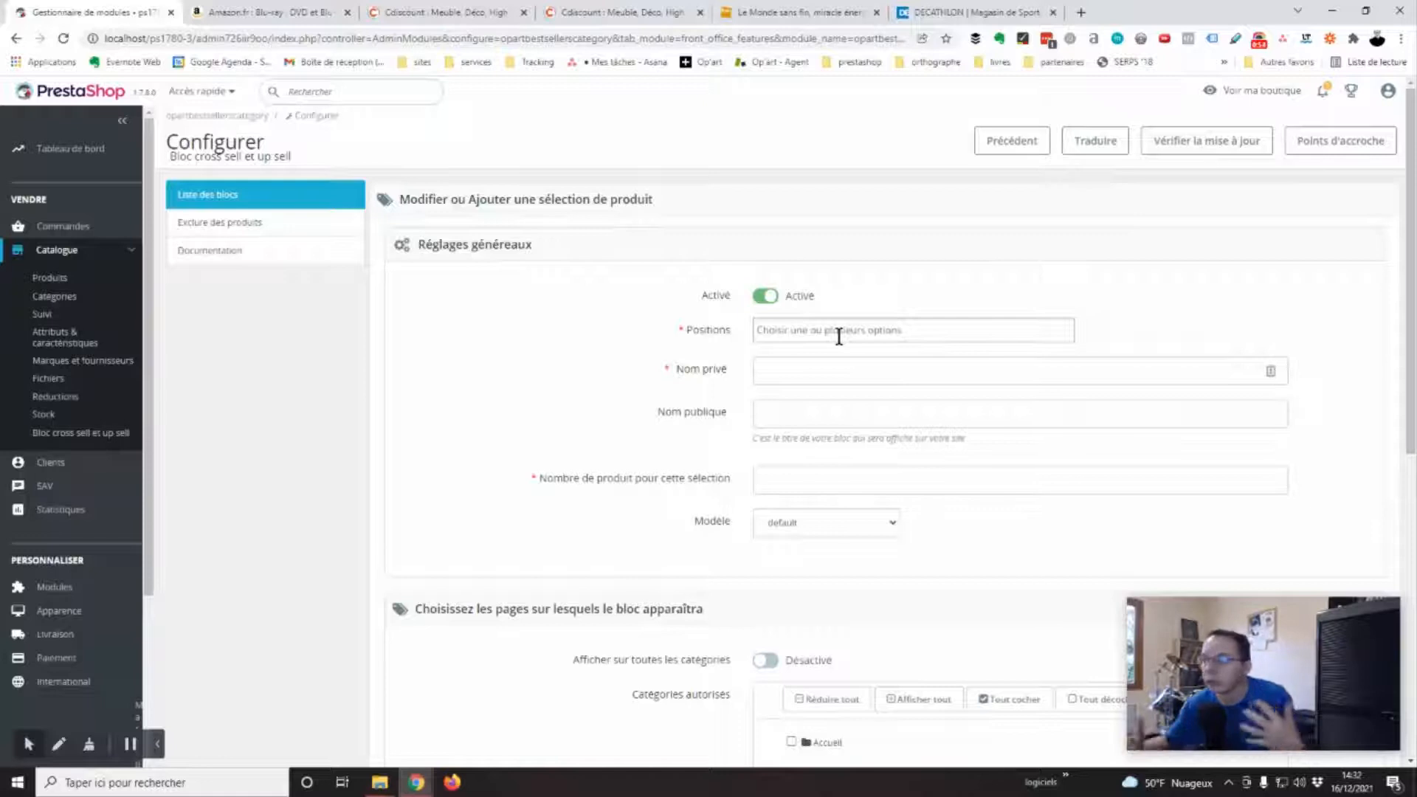
pyautogui.click(791, 330)
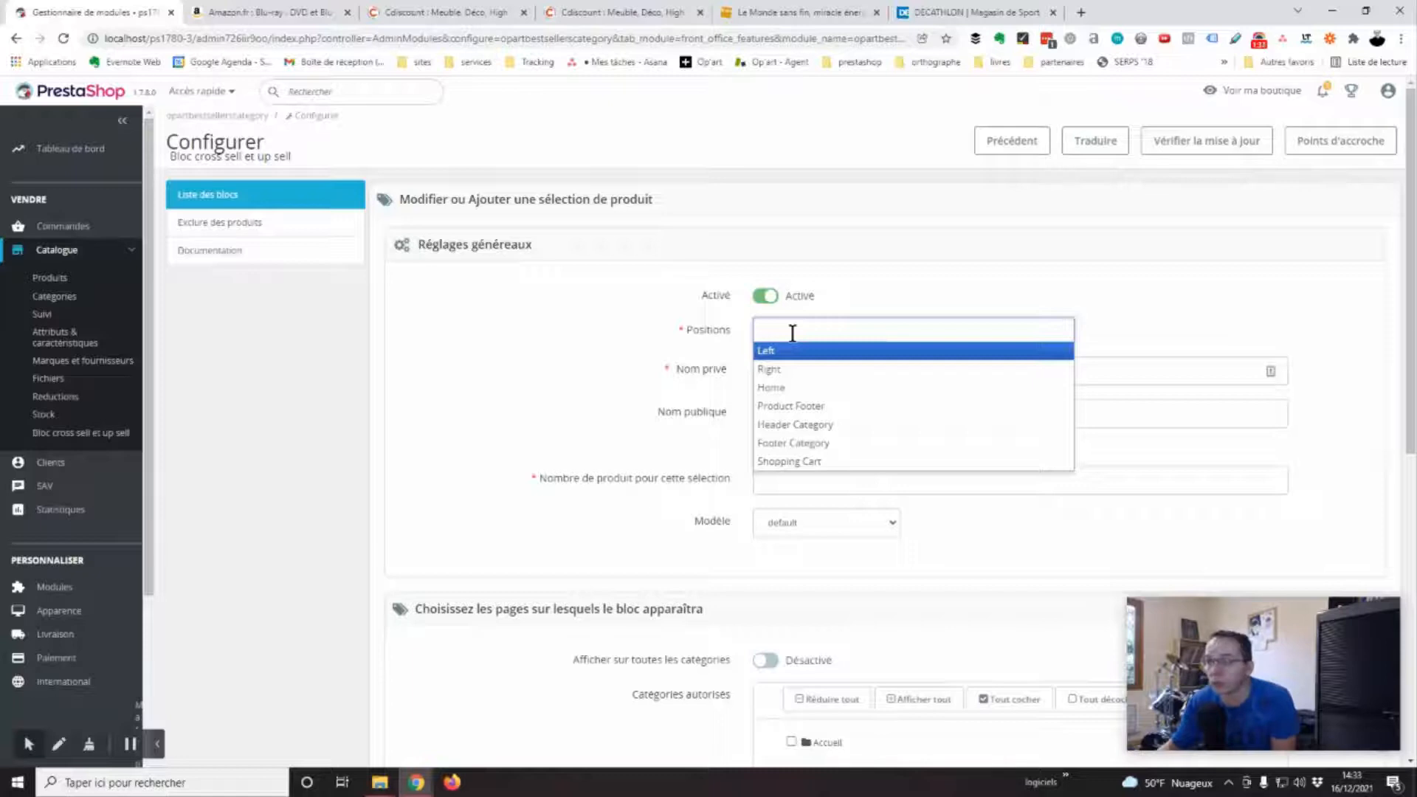
pyautogui.click(777, 390)
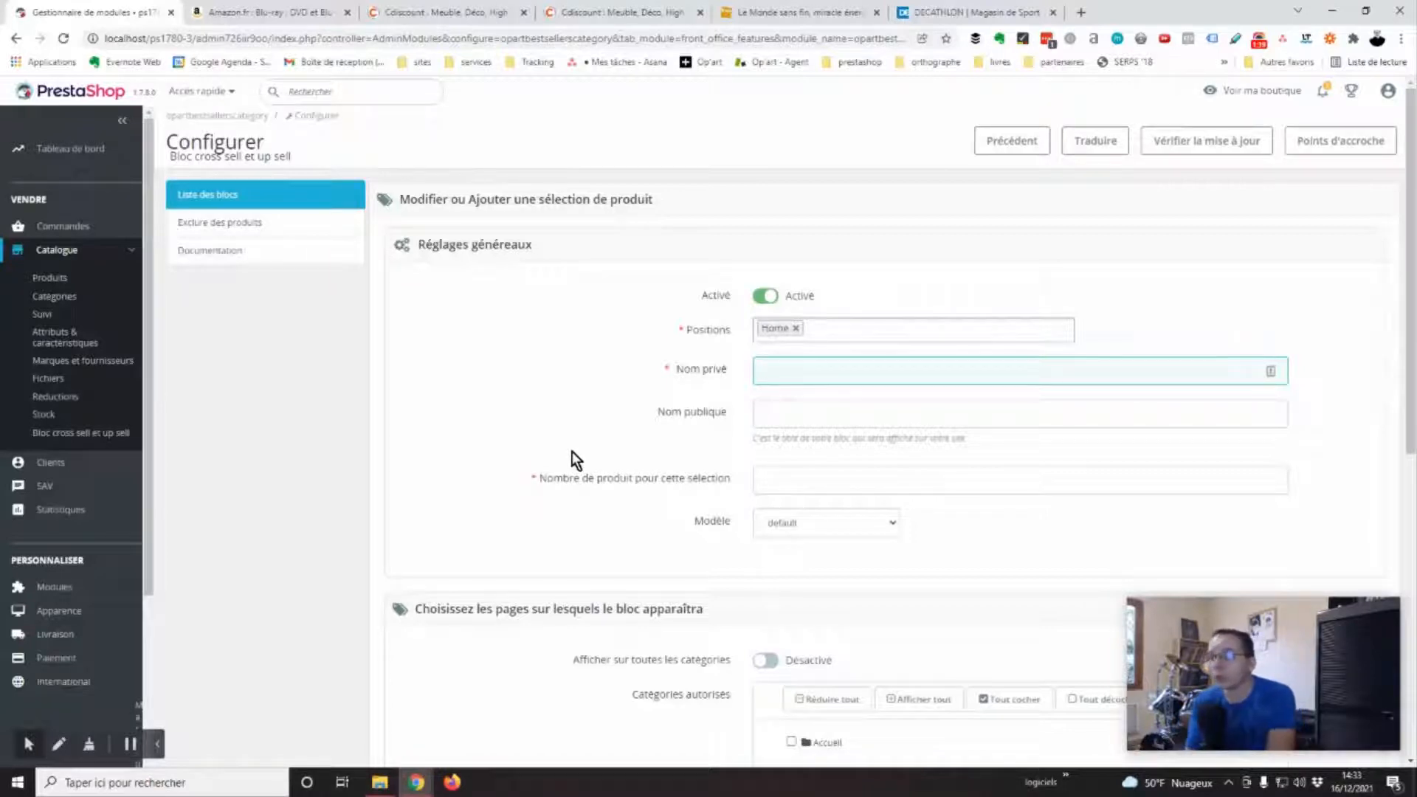
# - Give the block the private name "Ma premiere selection"
pyautogui.click(812, 421)
pyautogui.hotkey('shift', 'Tab')
pyautogui.write('Ma')
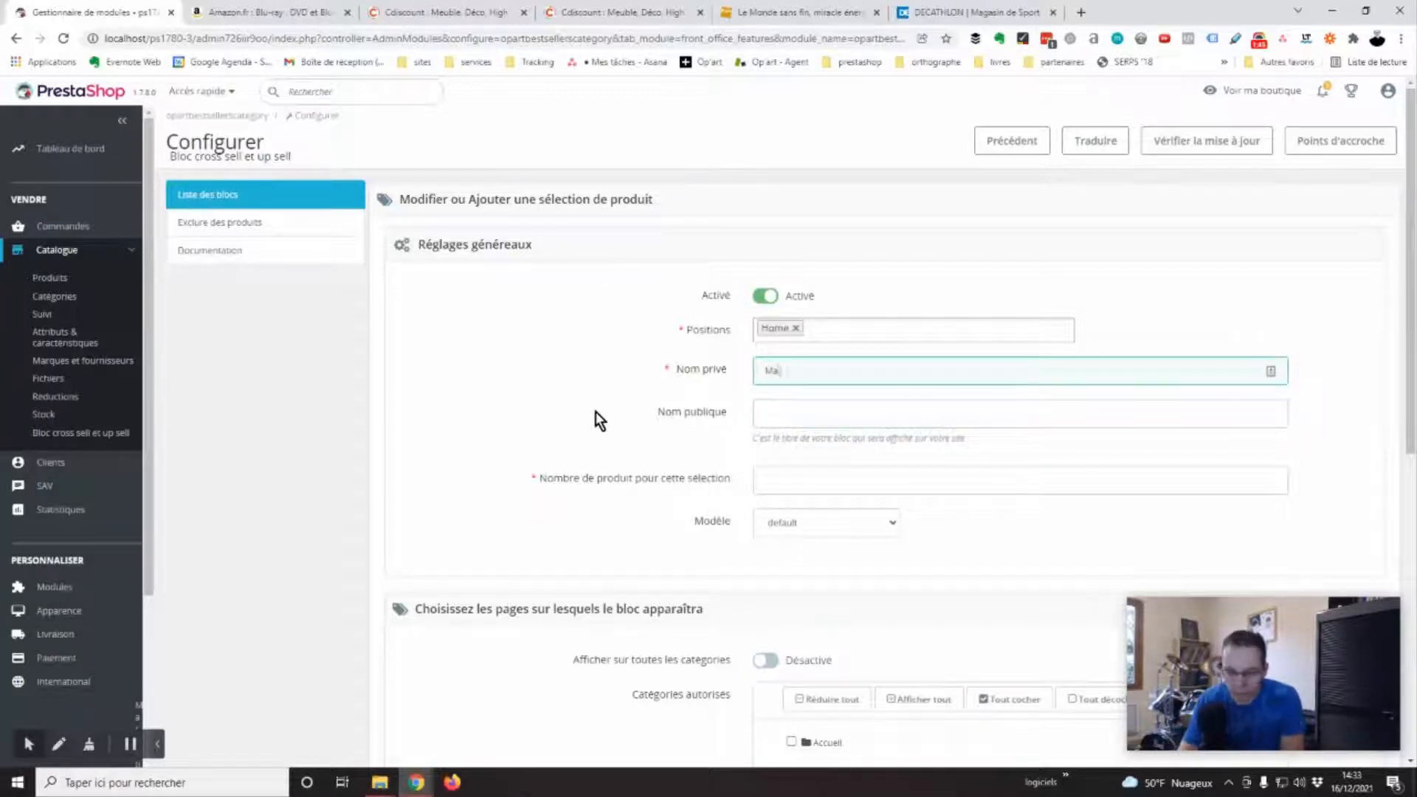
pyautogui.write(' premiere selection')
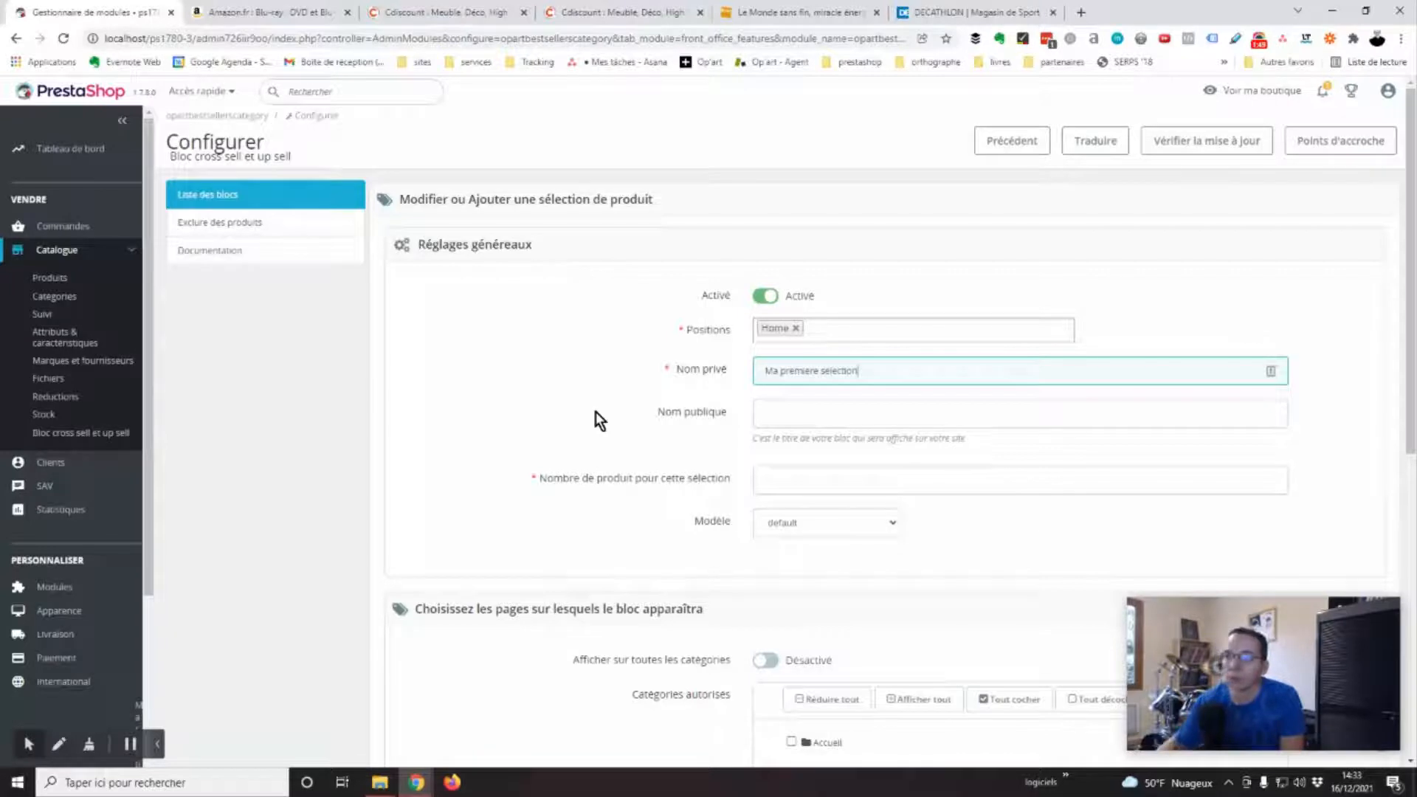
pyautogui.moveTo(866, 375); pyautogui.dragTo(664, 382)
# - Set the block's public name to "Notre selection de Noël" and its number of products to 4
pyautogui.click(842, 415)
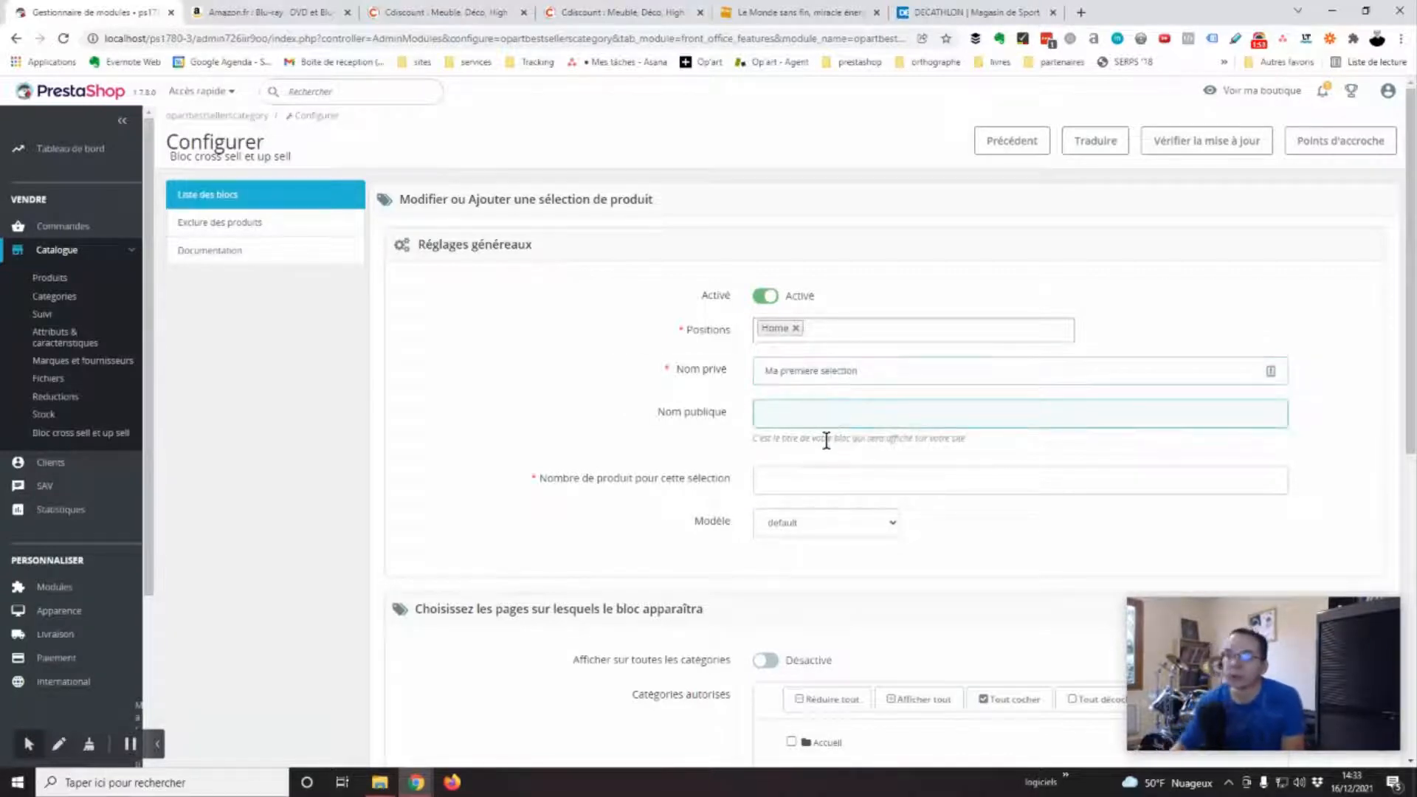
pyautogui.write('Notre selection de No')
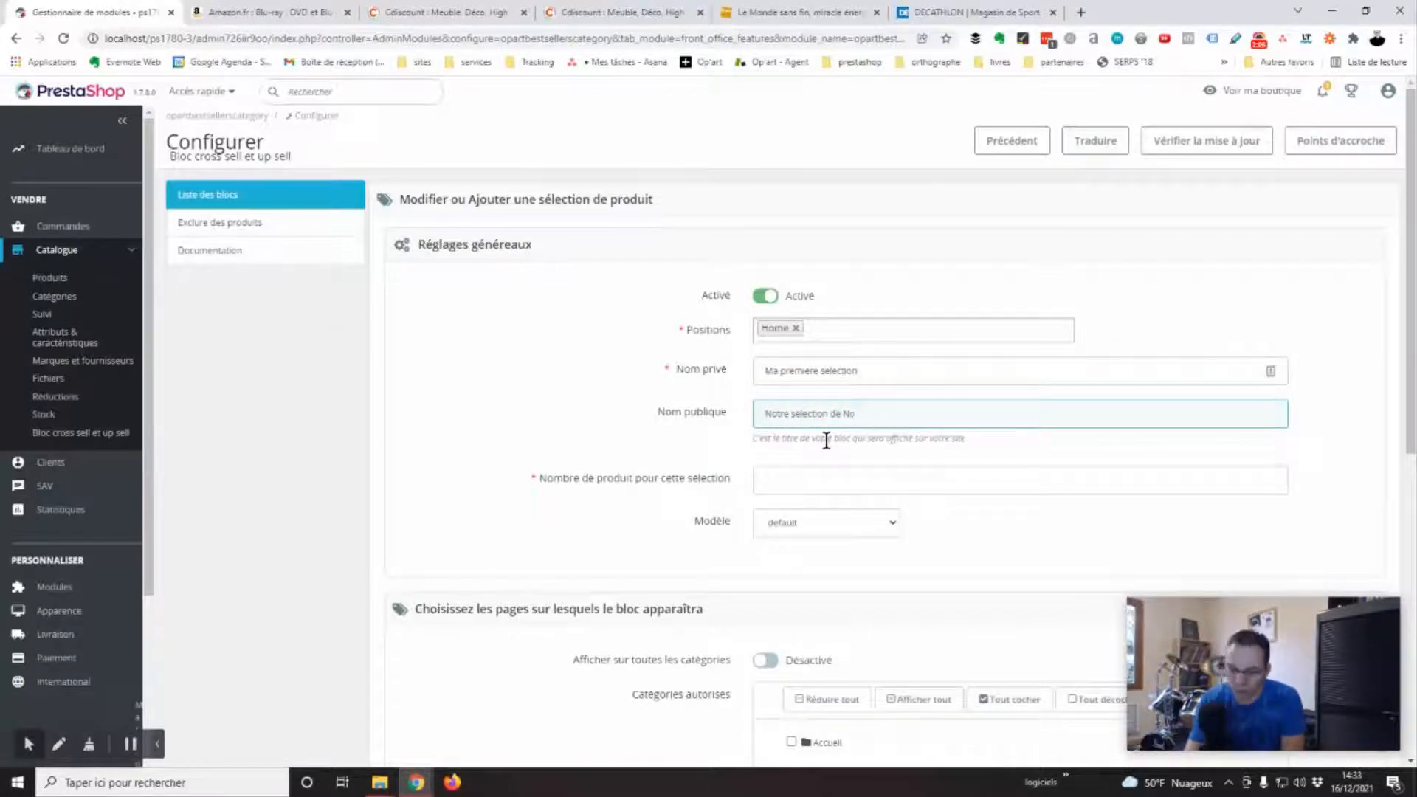
pyautogui.write('ël')
pyautogui.press('Tab')
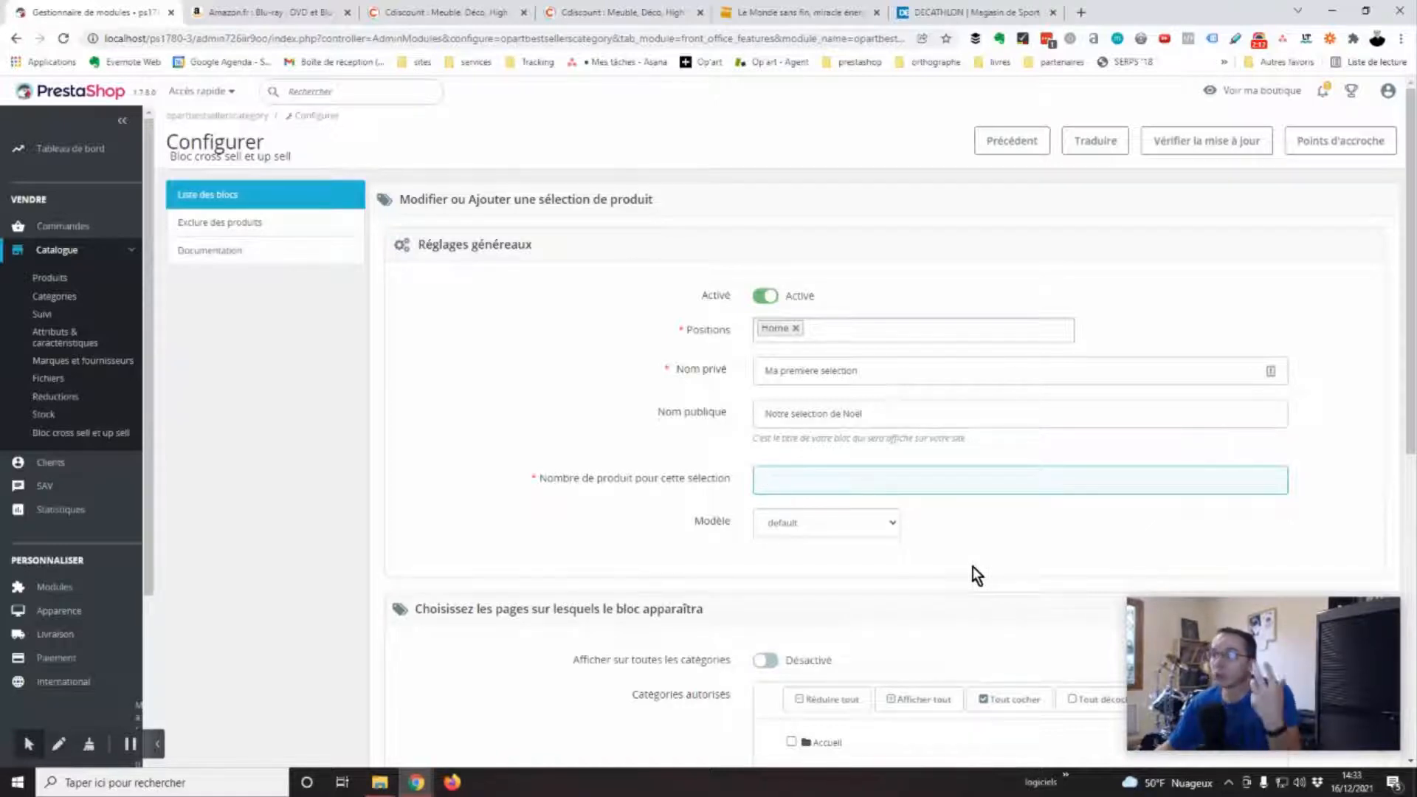
pyautogui.write('4')
pyautogui.scroll(-1, 595, 437)
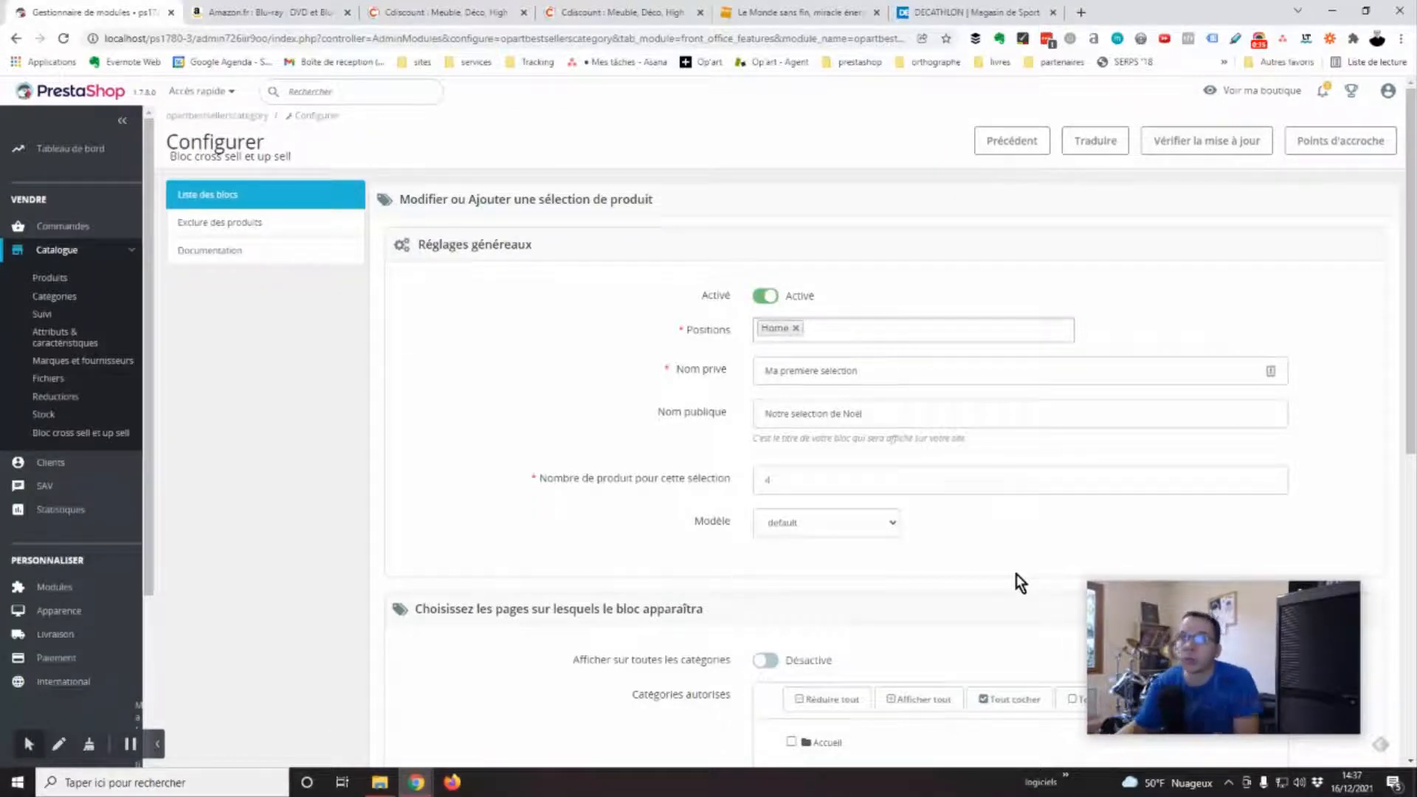
# - Switch to Amazon's Blu-ray page and examine how many products its "Les meilleures ventes" block displays
pyautogui.click(268, 12)
pyautogui.scroll(5, 787, 541)
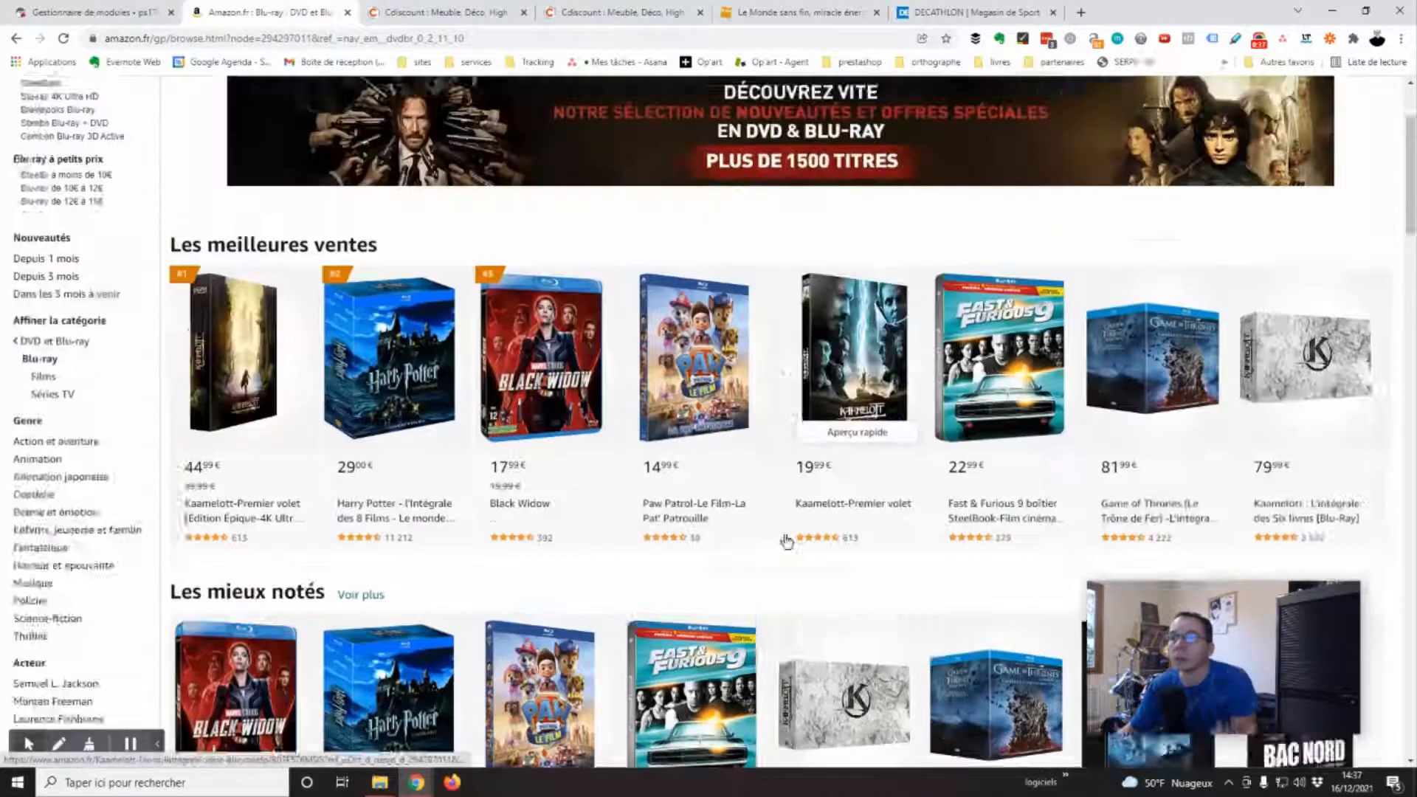
pyautogui.scroll(2, 787, 541)
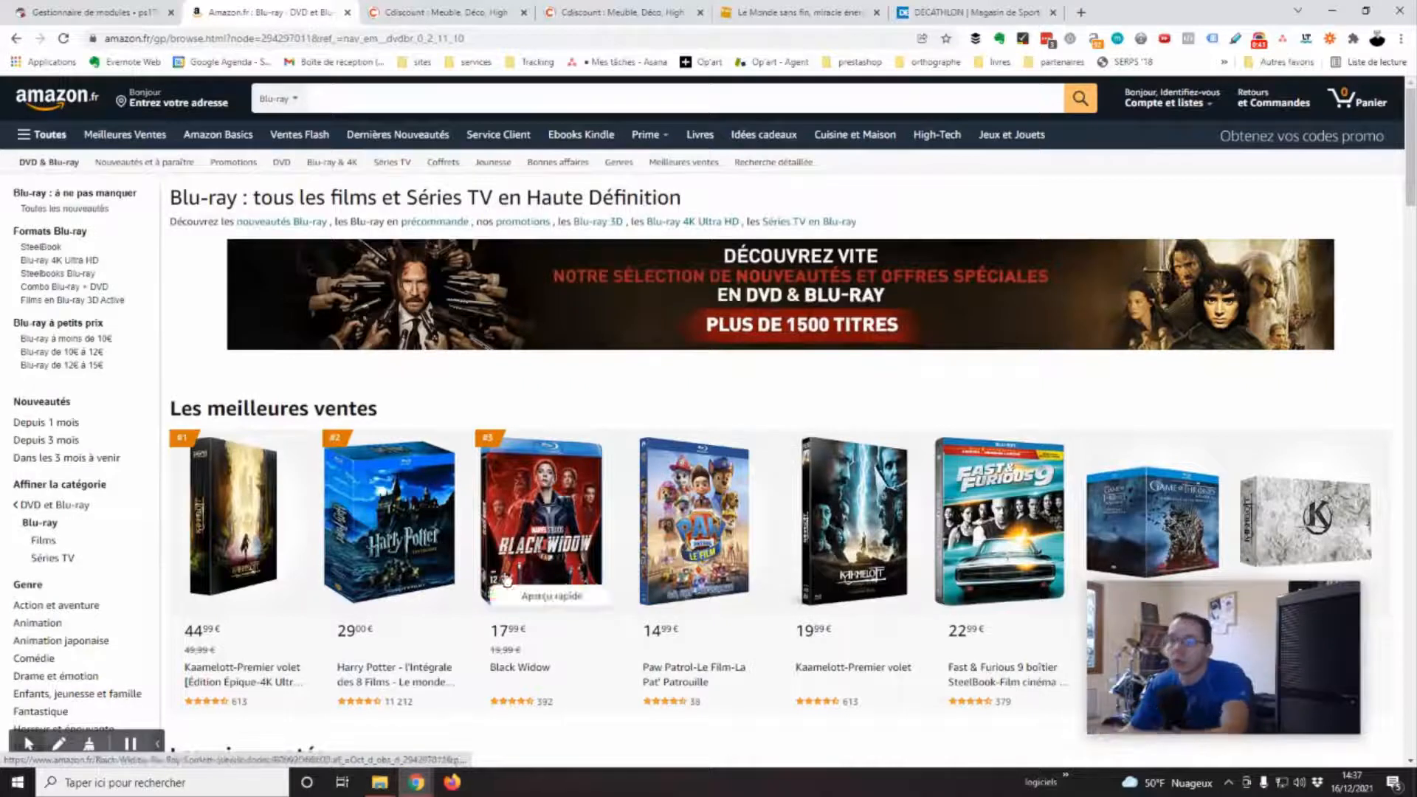
pyautogui.scroll(-2, 508, 579)
pyautogui.scroll(2, 399, 369)
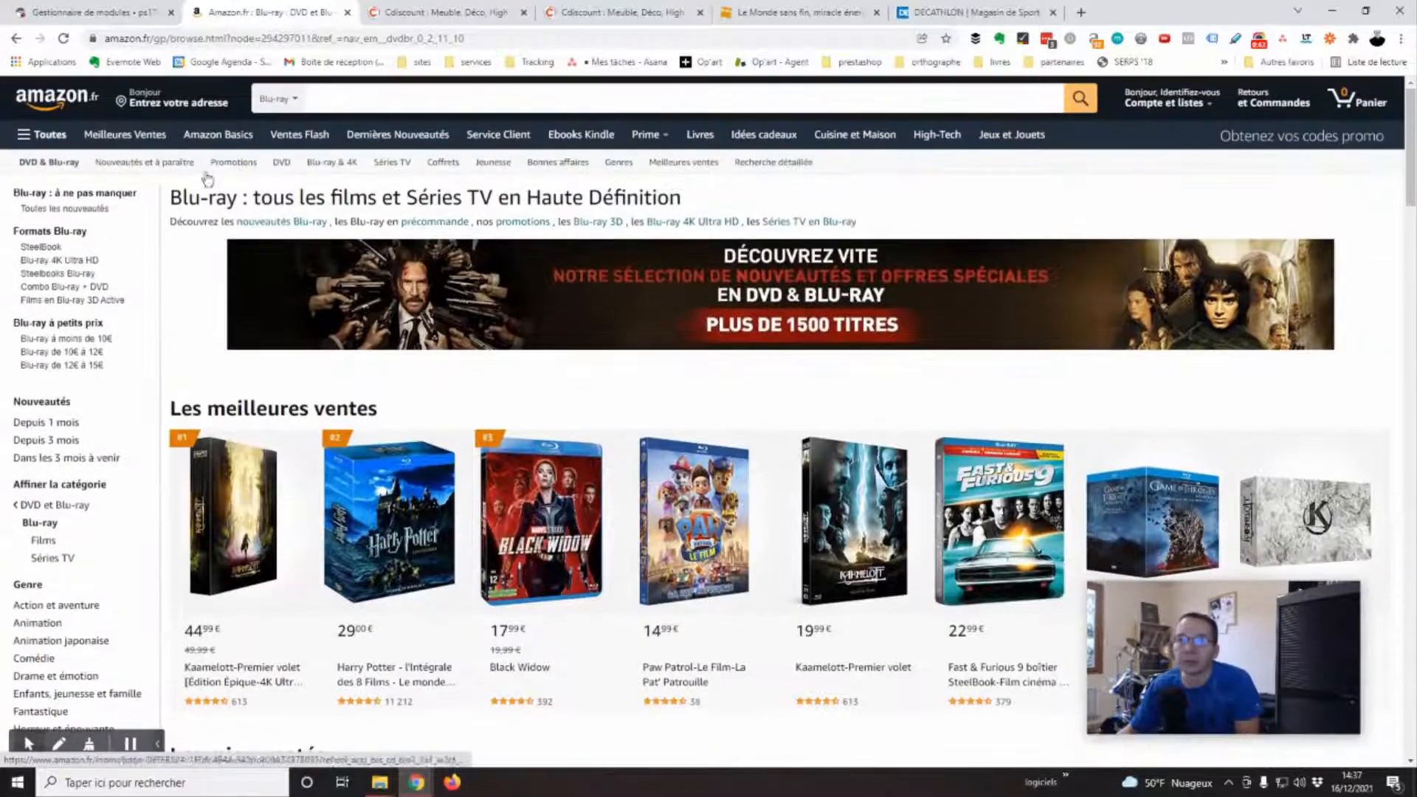
# - Return to the Amazon homepage, accept the cookies and examine the layouts of its different product blocks
pyautogui.click(16, 38)
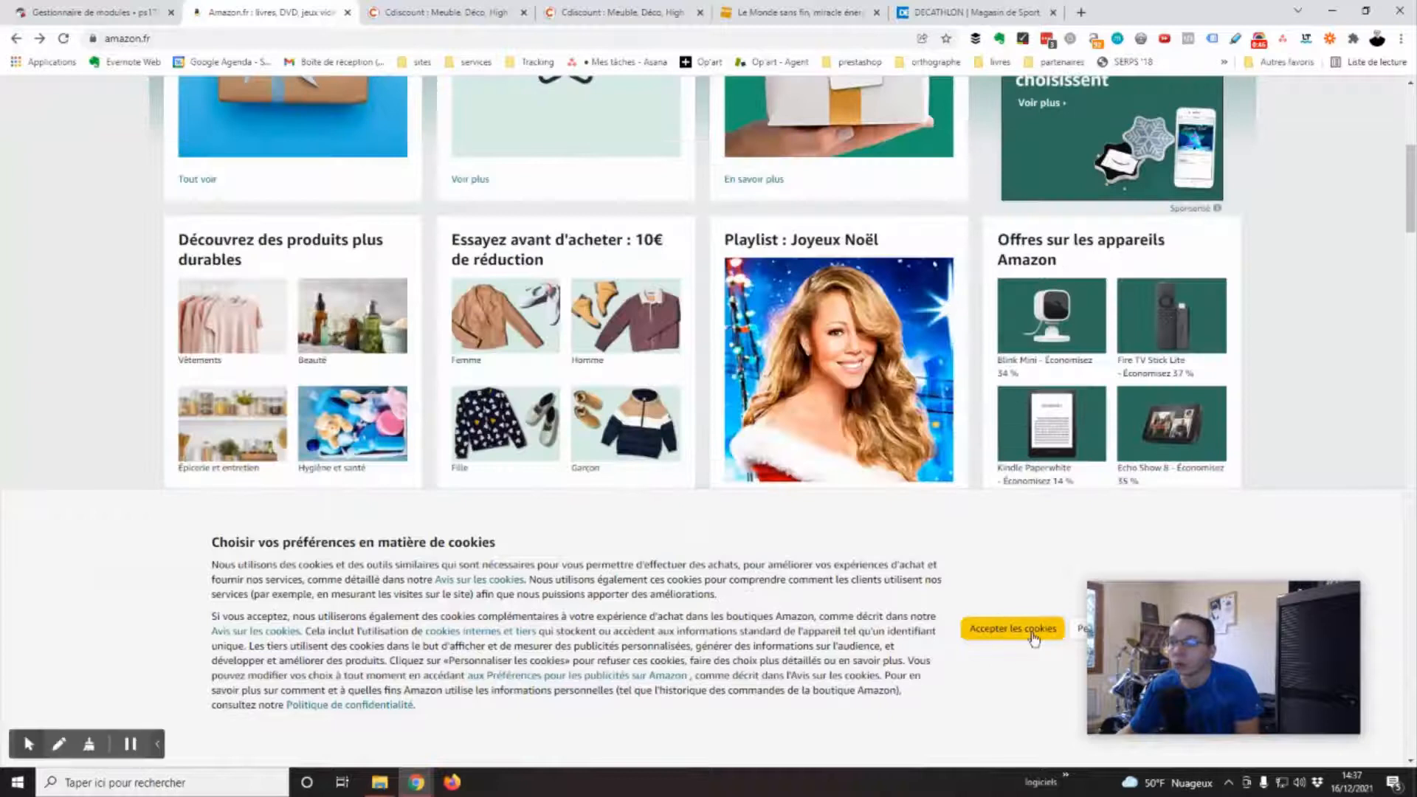
pyautogui.click(1023, 630)
pyautogui.scroll(-5, 569, 559)
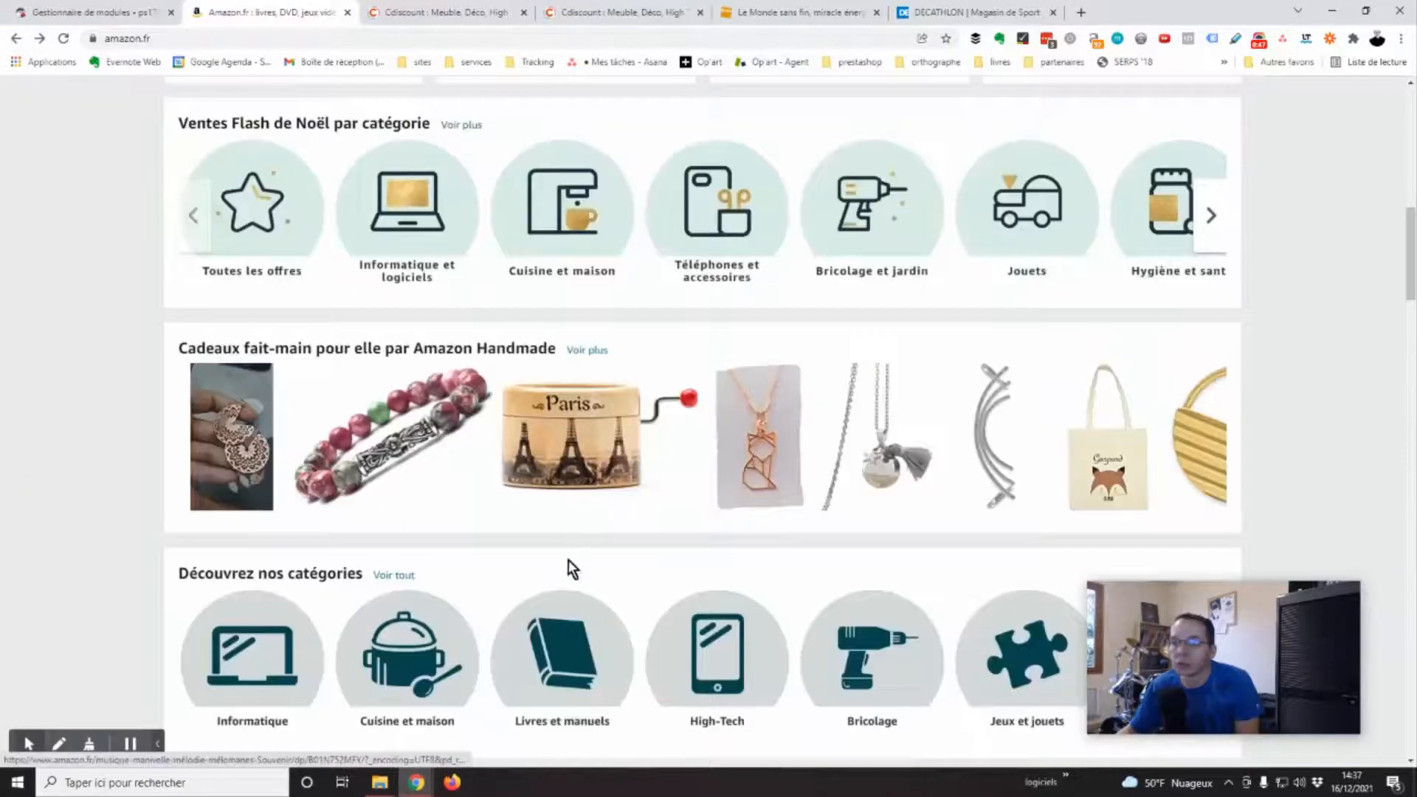
pyautogui.scroll(-8, 517, 572)
pyautogui.scroll(2, 494, 517)
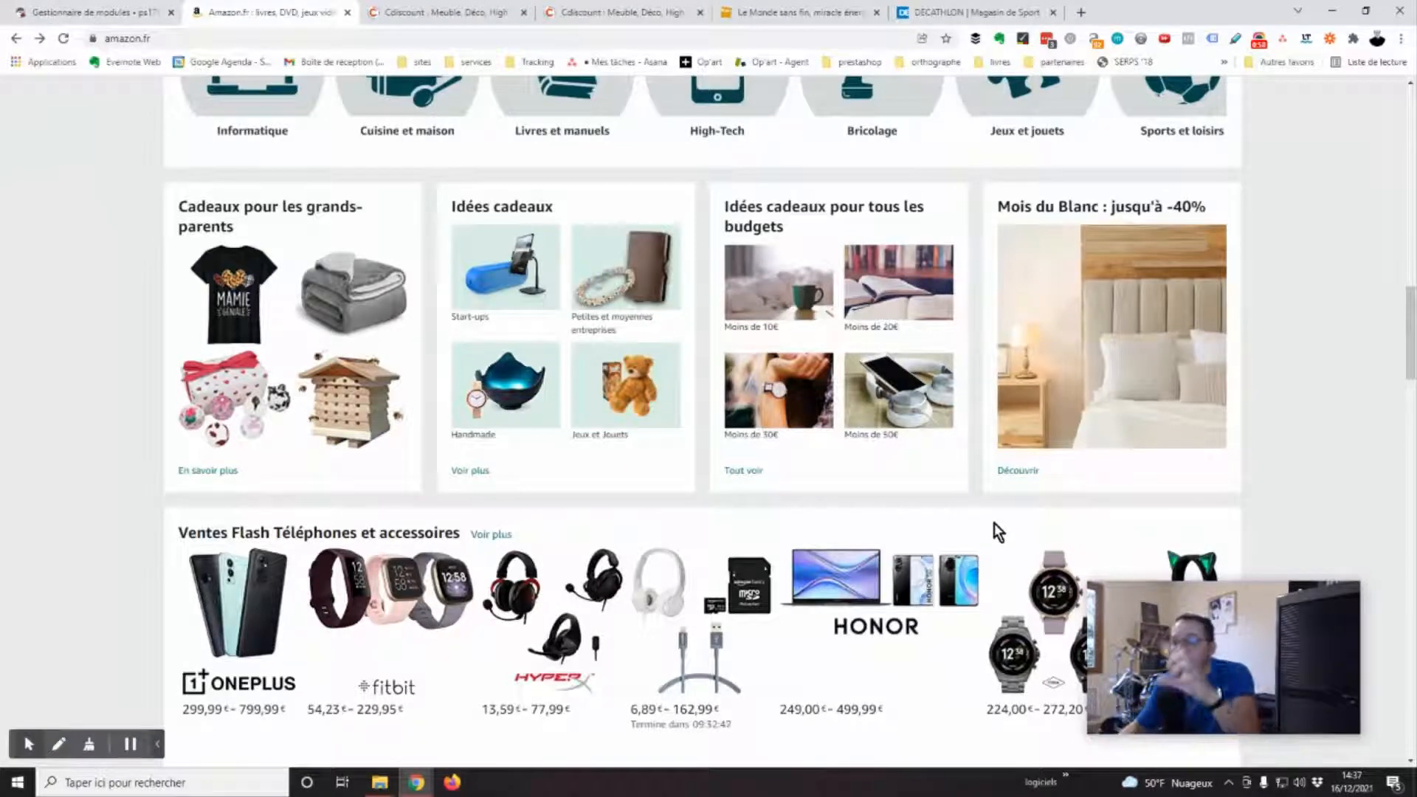
# - Switch back to the PrestaShop block form and examine the page display settings in relation to the chosen position
pyautogui.click(122, 12)
pyautogui.scroll(-3, 1000, 535)
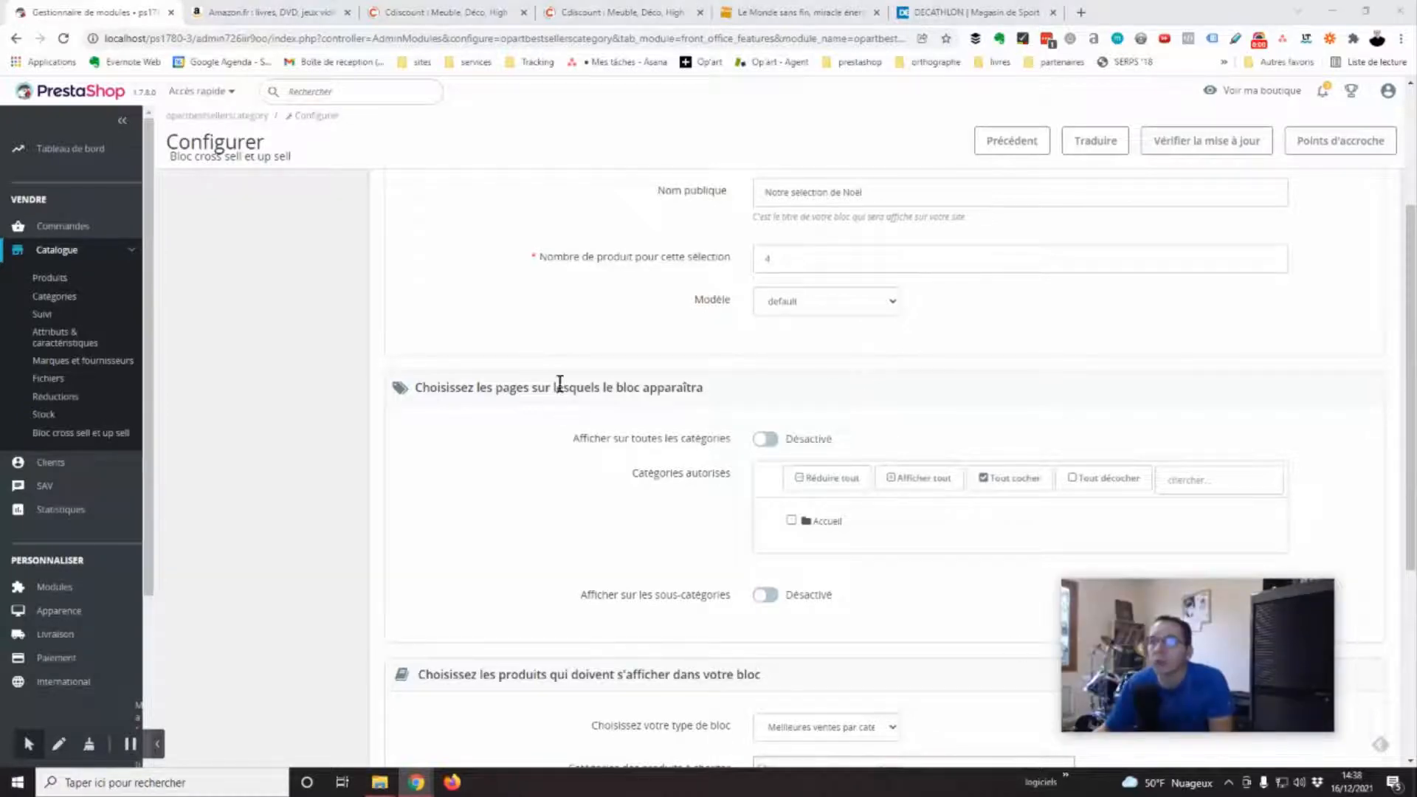
pyautogui.scroll(1, 568, 406)
pyautogui.scroll(-2, 627, 399)
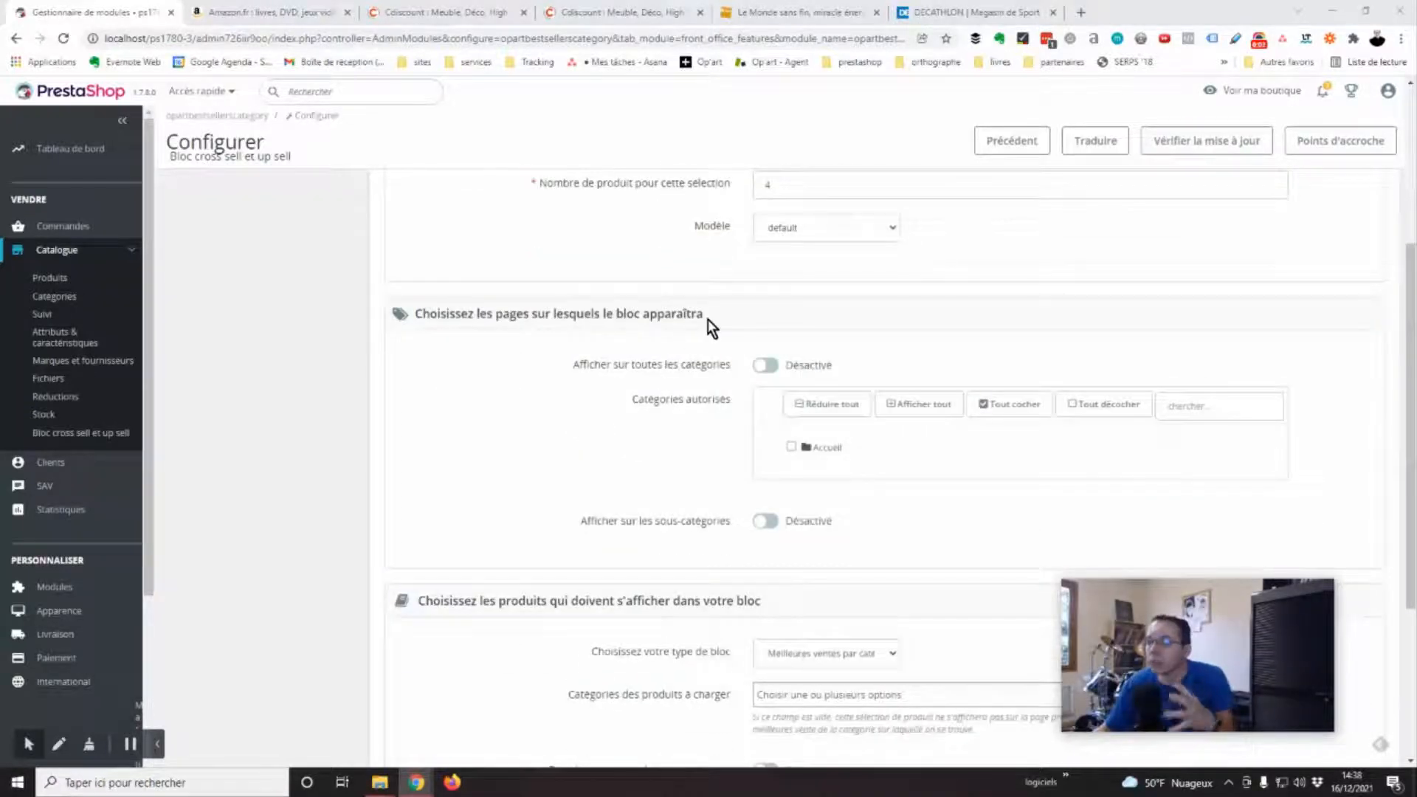
pyautogui.scroll(4, 664, 508)
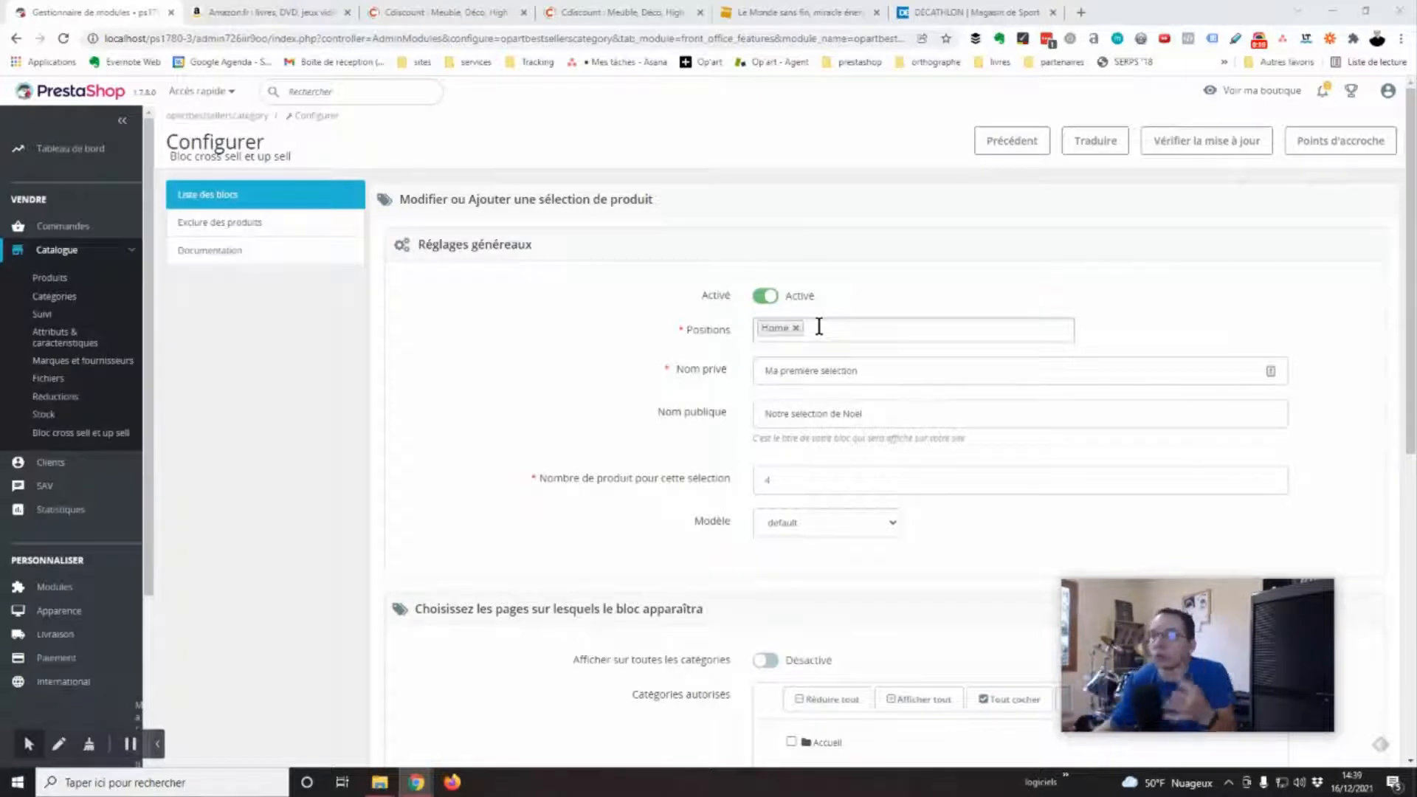
pyautogui.scroll(-4, 648, 510)
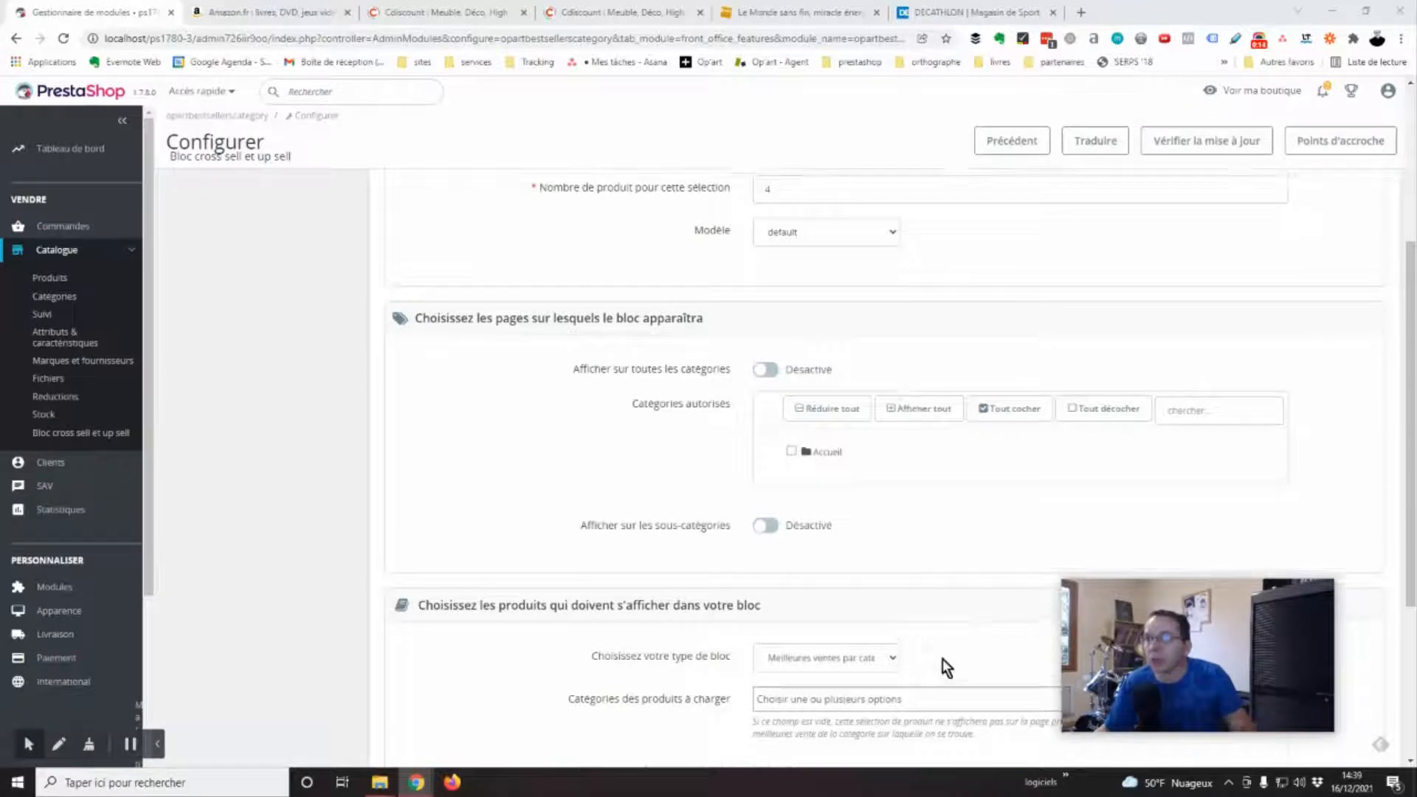
pyautogui.scroll(4, 883, 333)
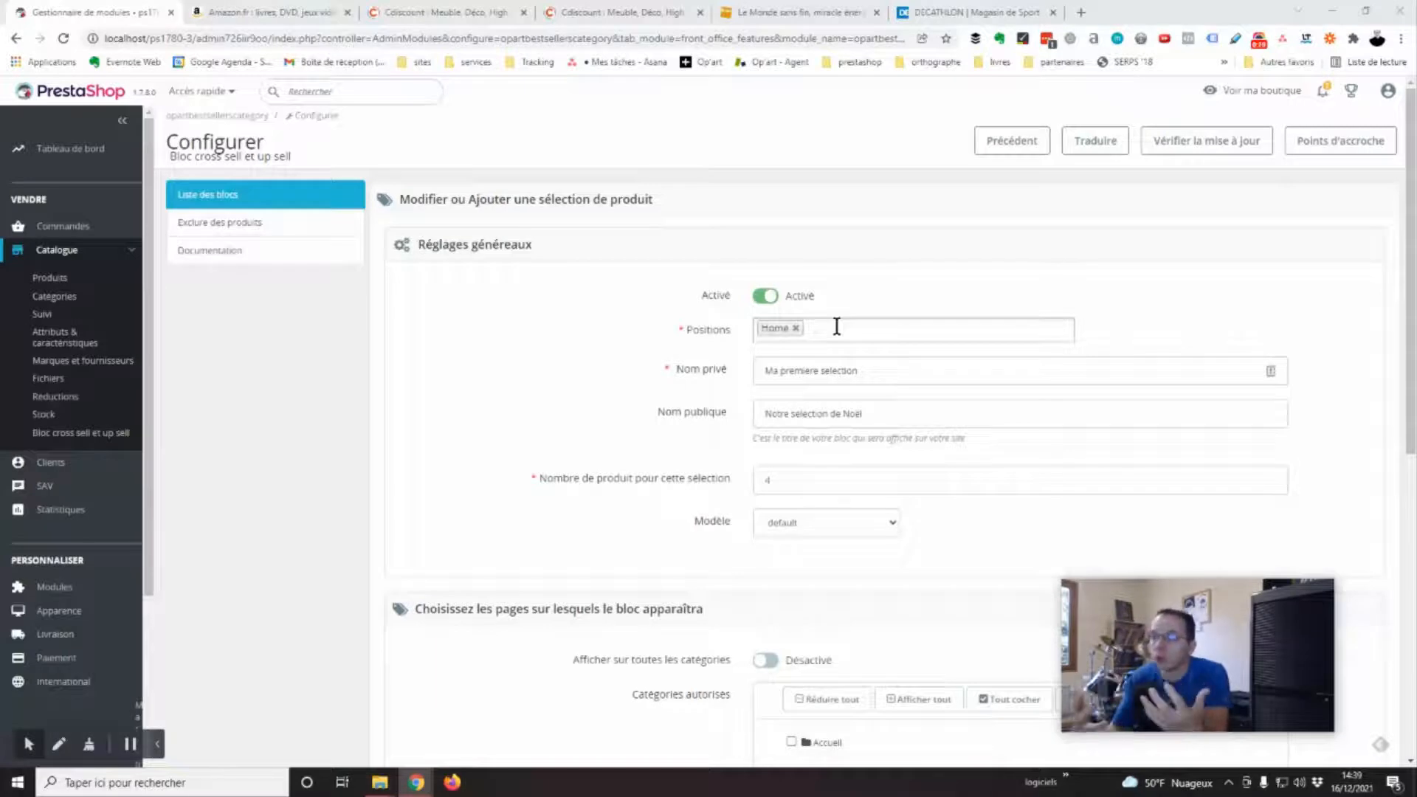
# - Enable display on all categories, review the available block positions without adding one, and disable display on all categories again
pyautogui.scroll(-4, 827, 354)
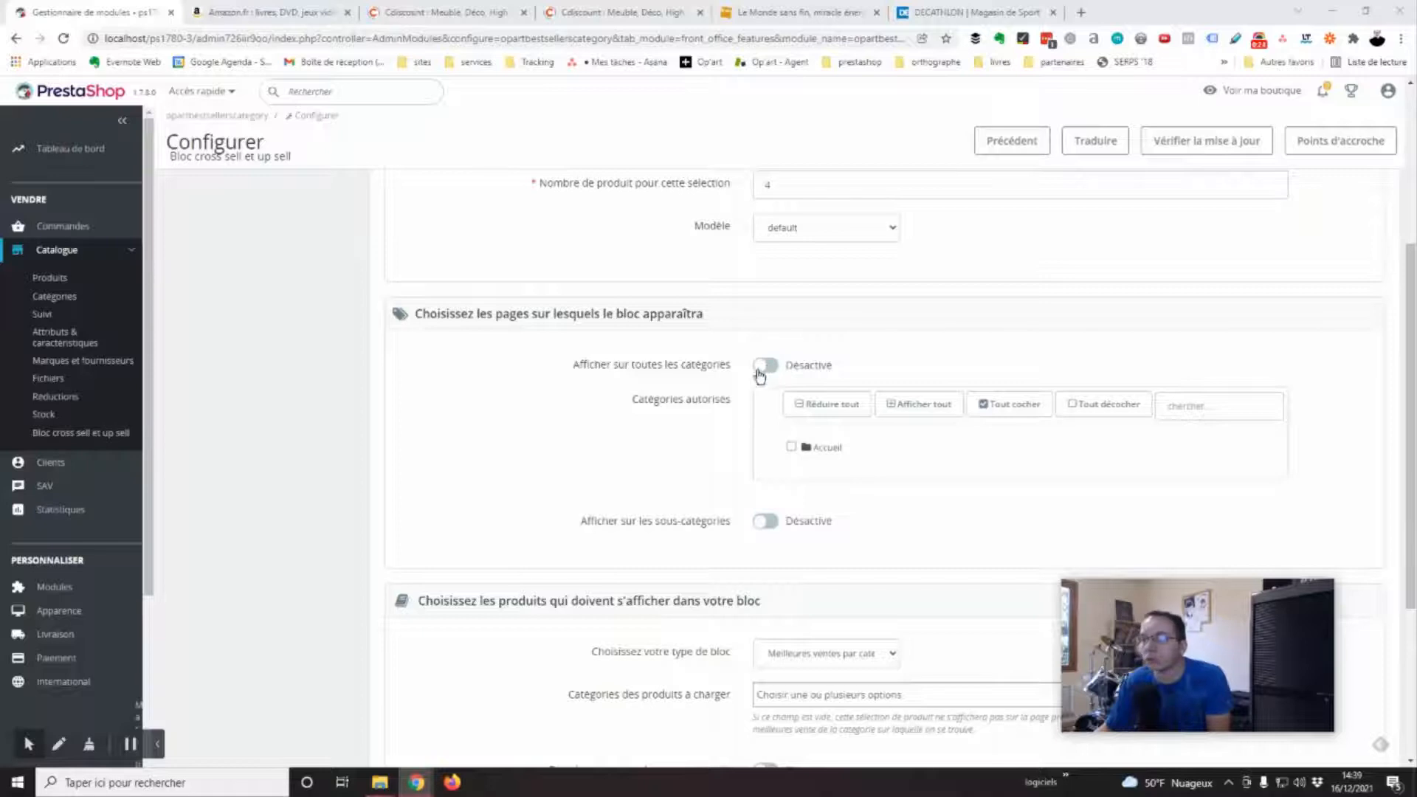
pyautogui.click(765, 366)
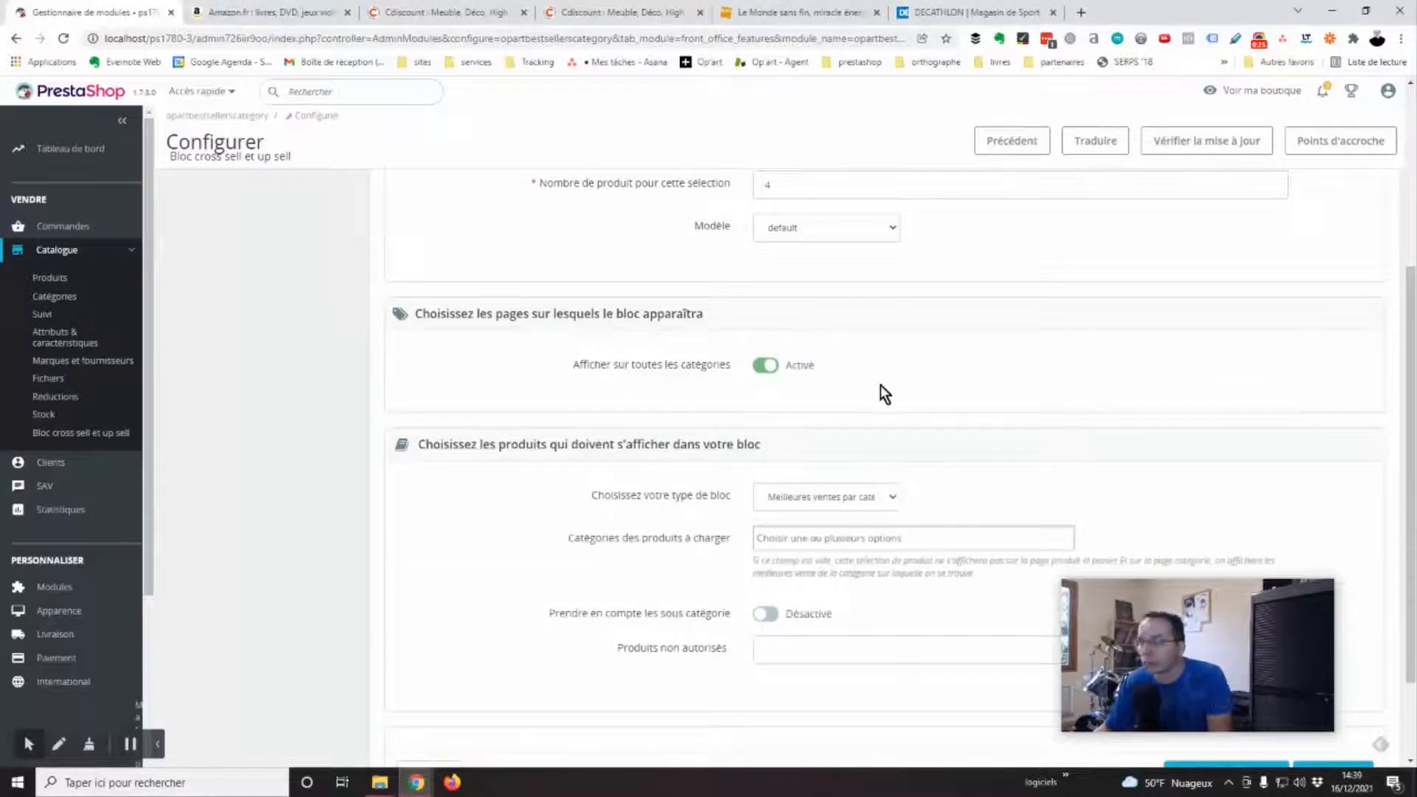
pyautogui.scroll(4, 886, 443)
pyautogui.click(832, 336)
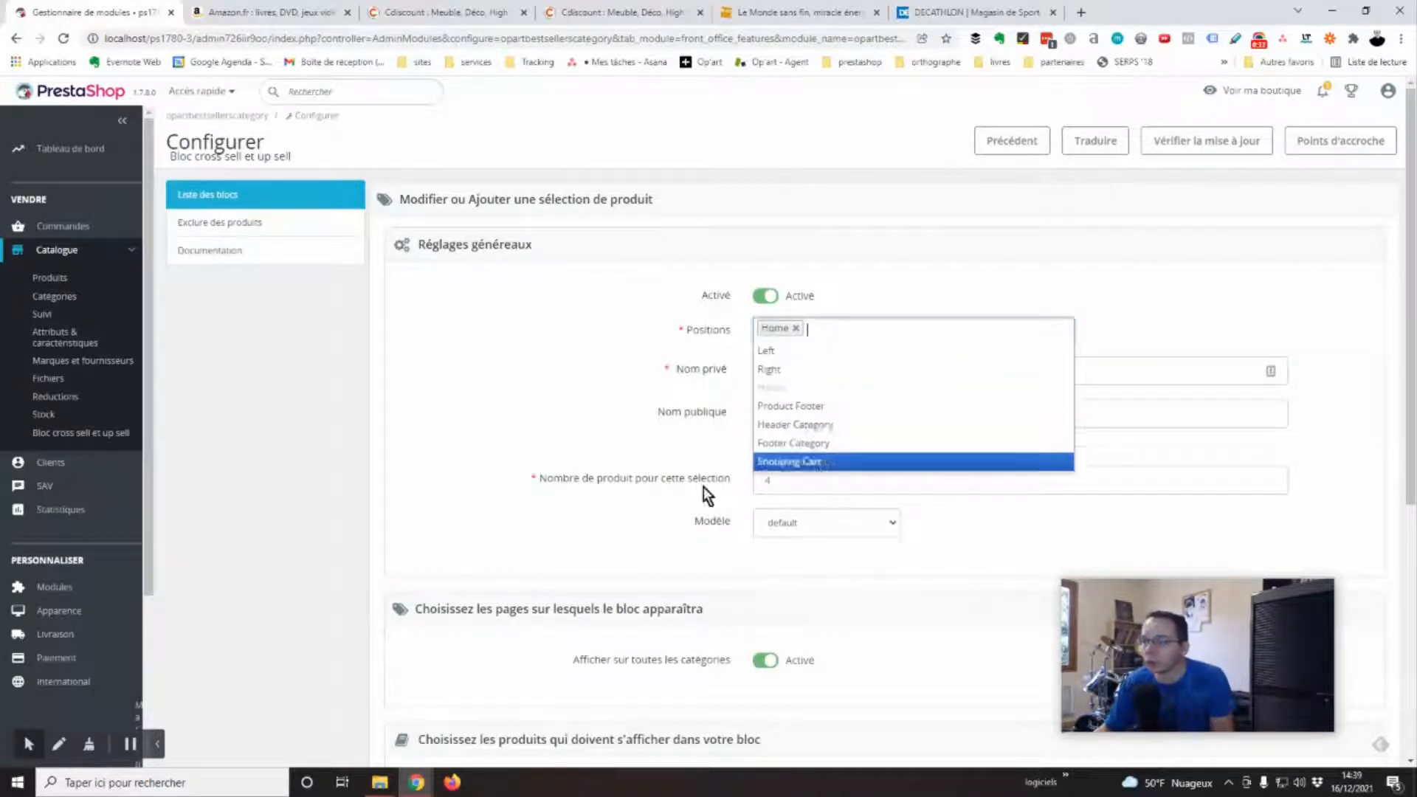
pyautogui.click(499, 591)
pyautogui.scroll(-3, 498, 590)
pyautogui.click(765, 440)
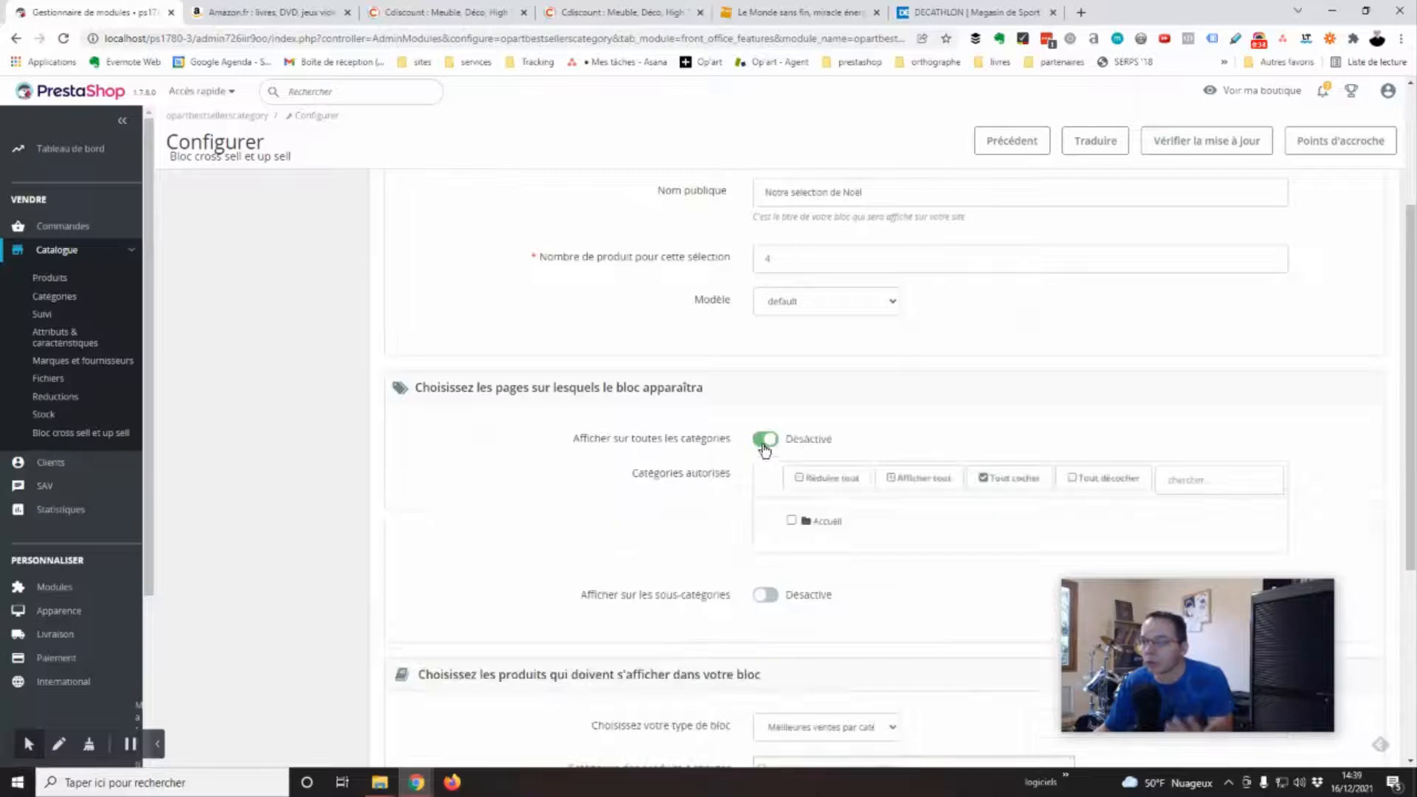
# - Expand the Accueil node of the allowed categories and review the available block positions without adding one
pyautogui.click(821, 522)
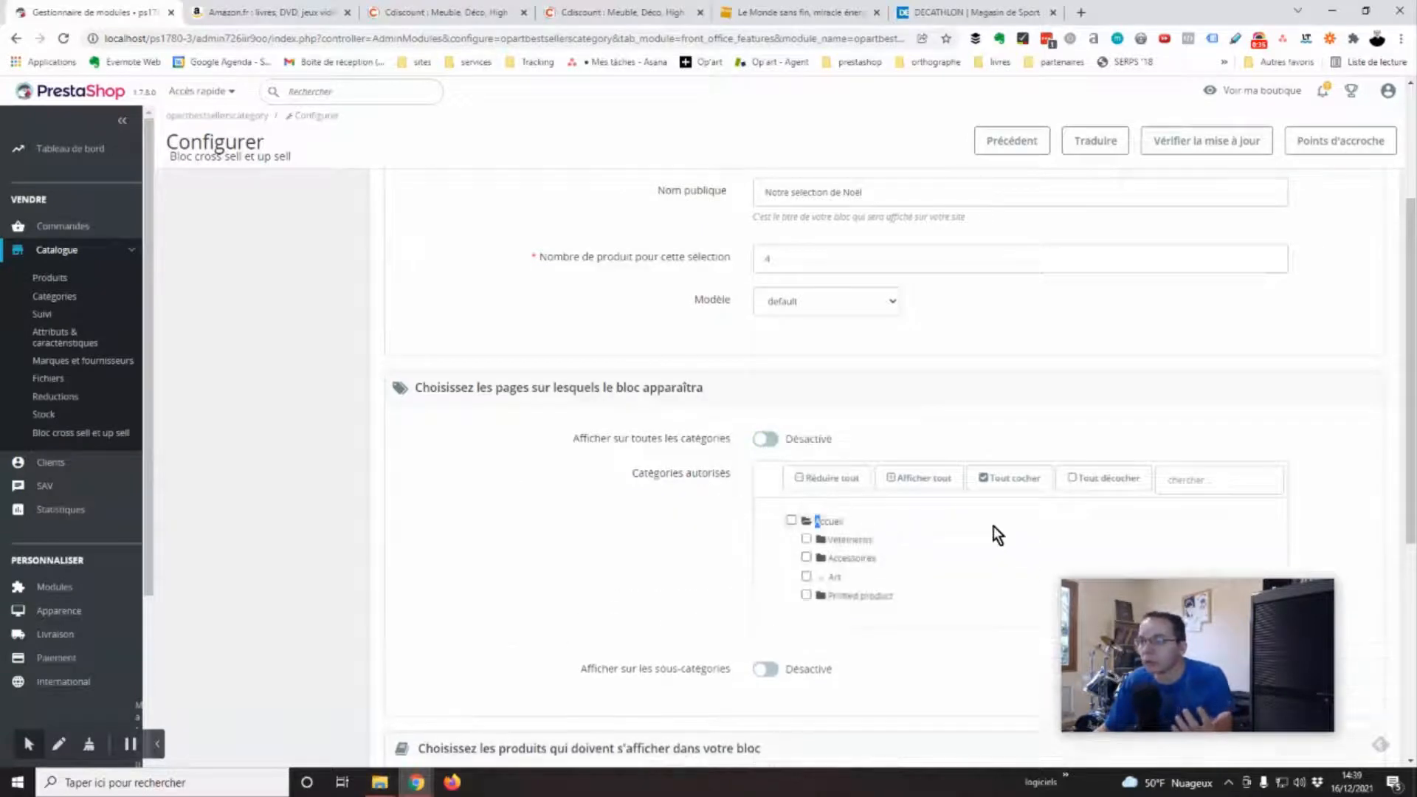
pyautogui.scroll(-3, 989, 526)
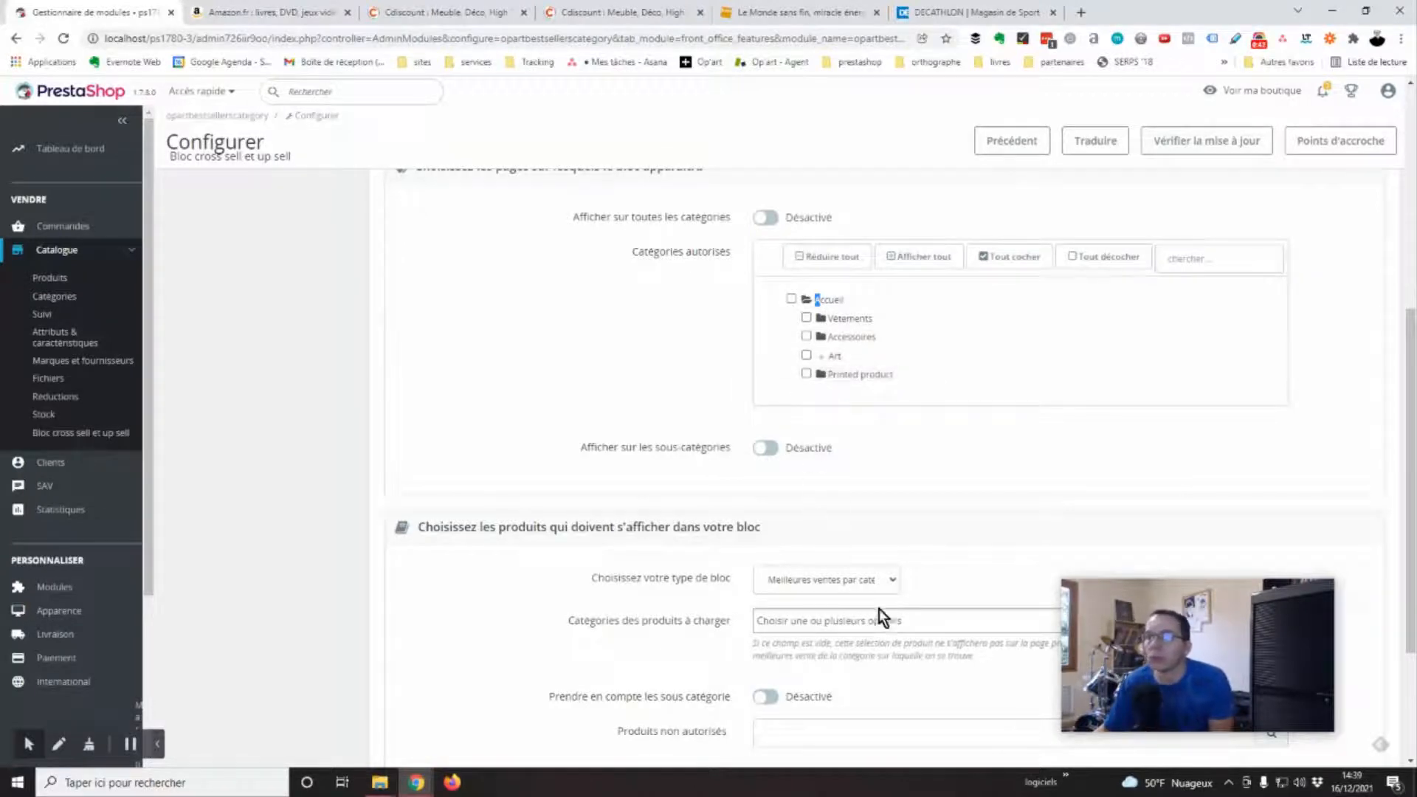
pyautogui.scroll(6, 880, 609)
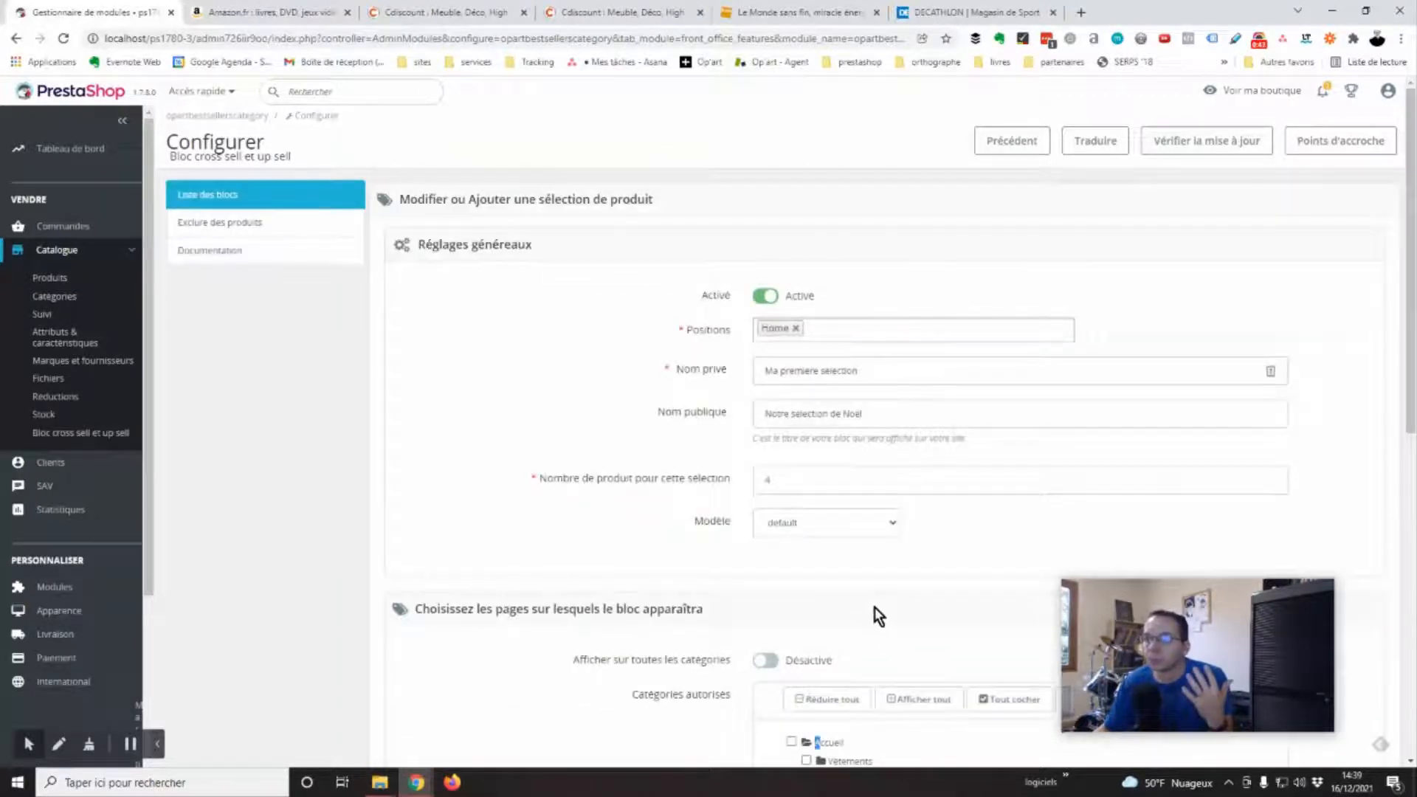
pyautogui.click(813, 327)
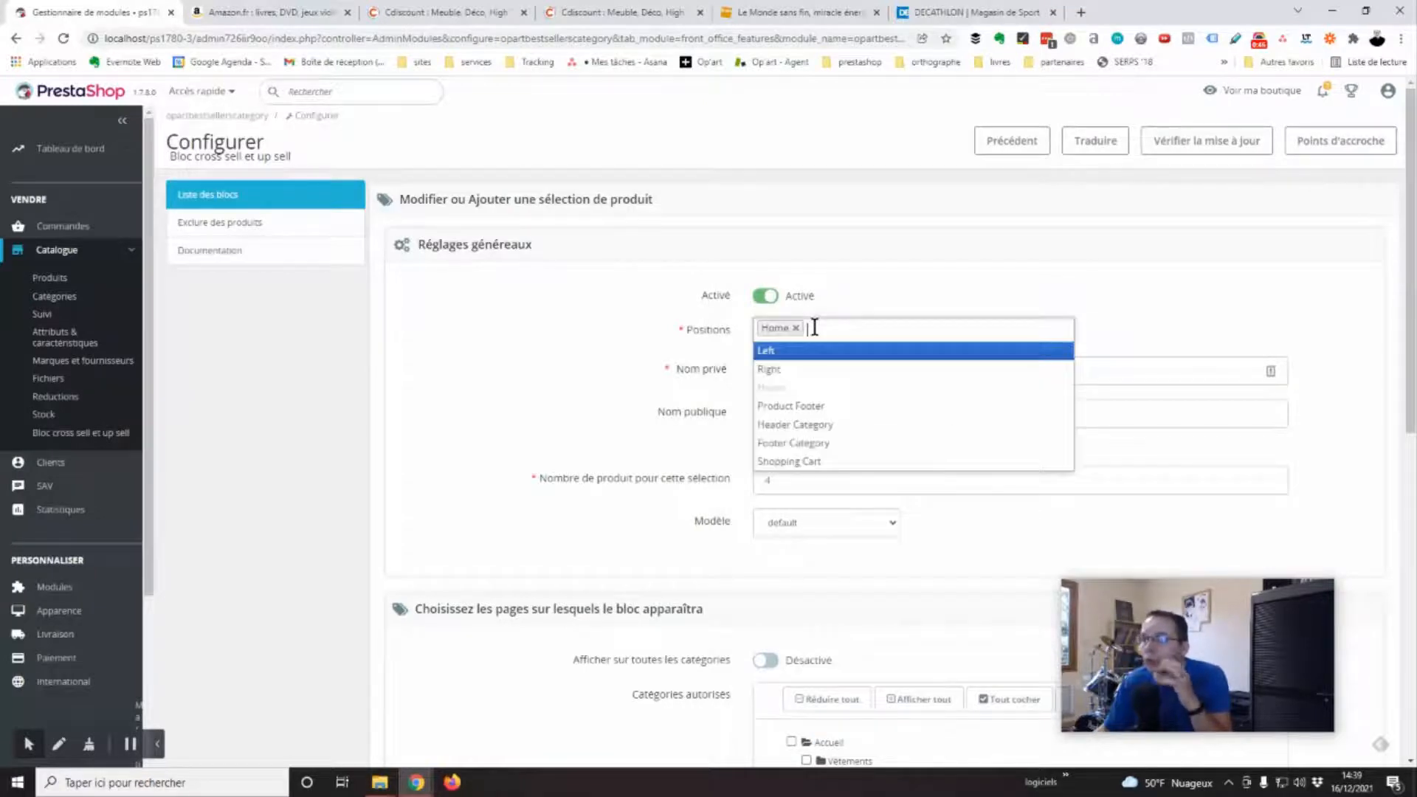
pyautogui.click(598, 387)
# - Enable display of the block on all categories
pyautogui.scroll(-5, 598, 387)
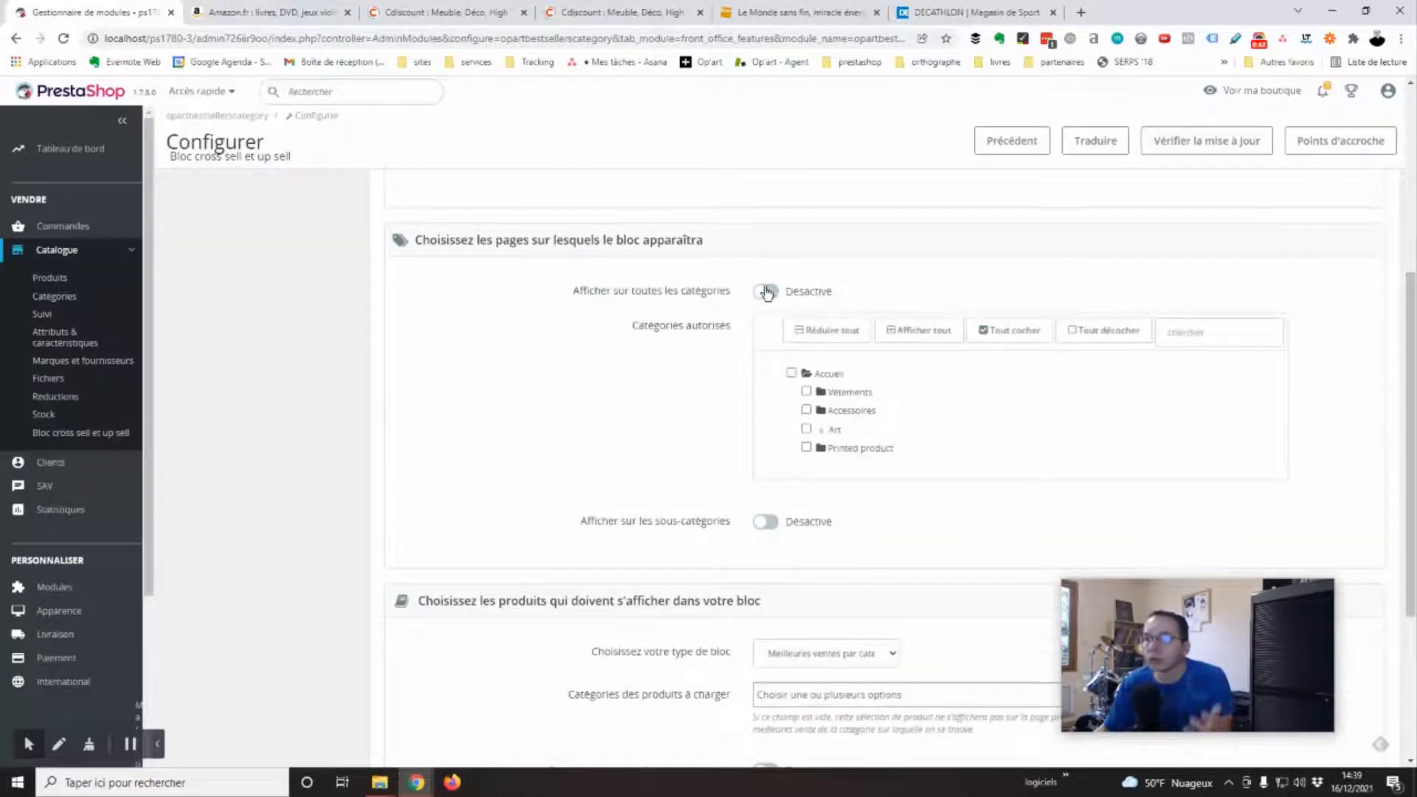
pyautogui.click(767, 292)
pyautogui.scroll(5, 854, 398)
pyautogui.scroll(-4, 829, 392)
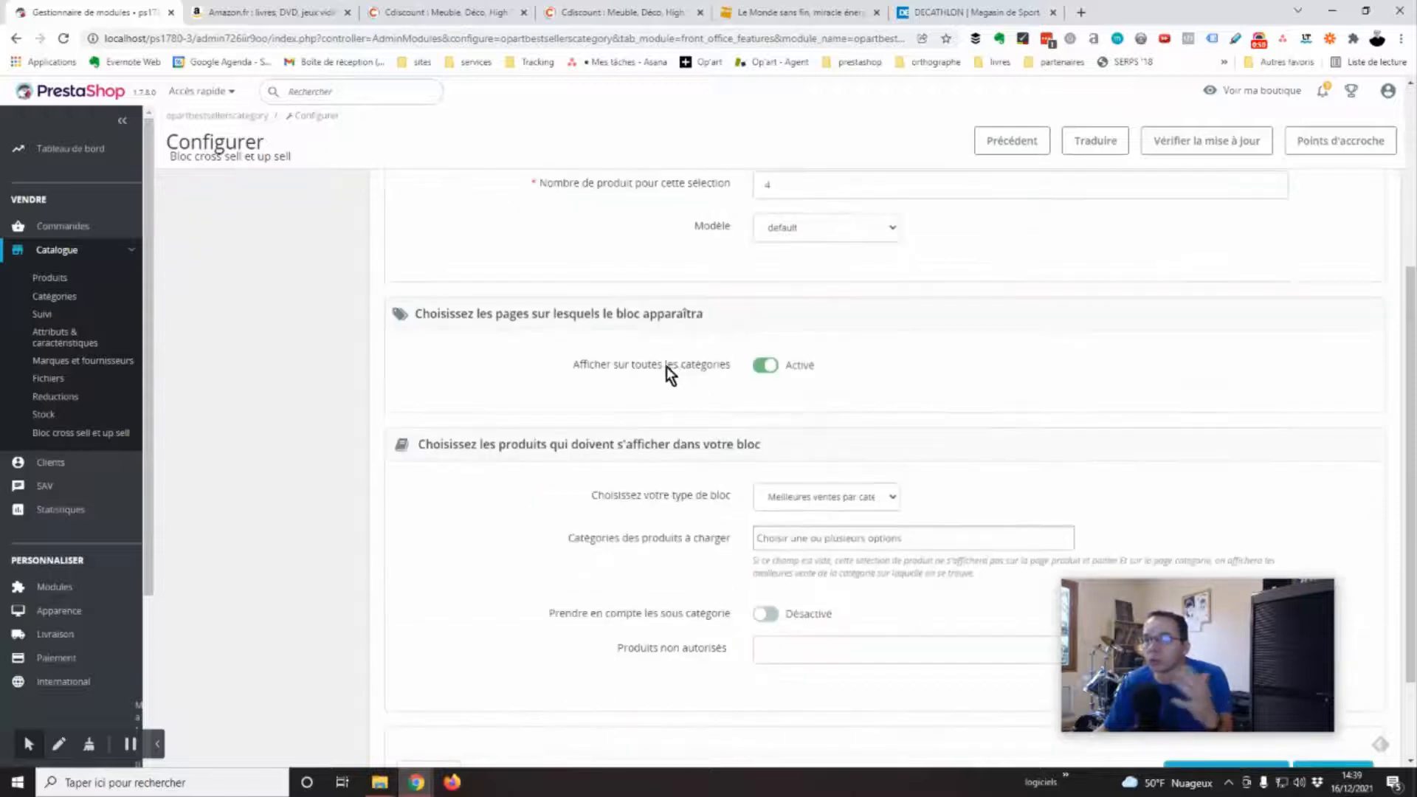
pyautogui.scroll(-2, 672, 332)
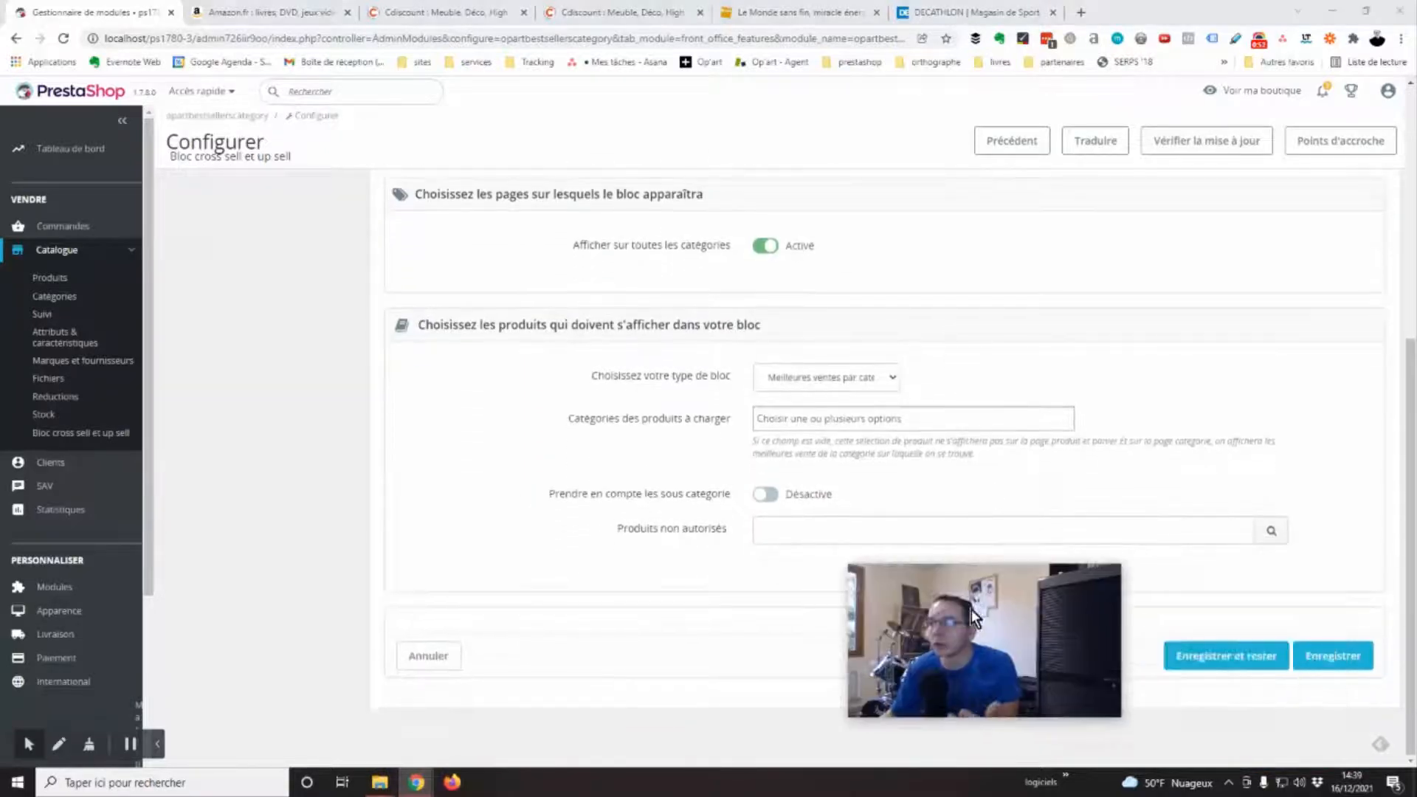
pyautogui.moveTo(971, 610); pyautogui.dragTo(990, 623)
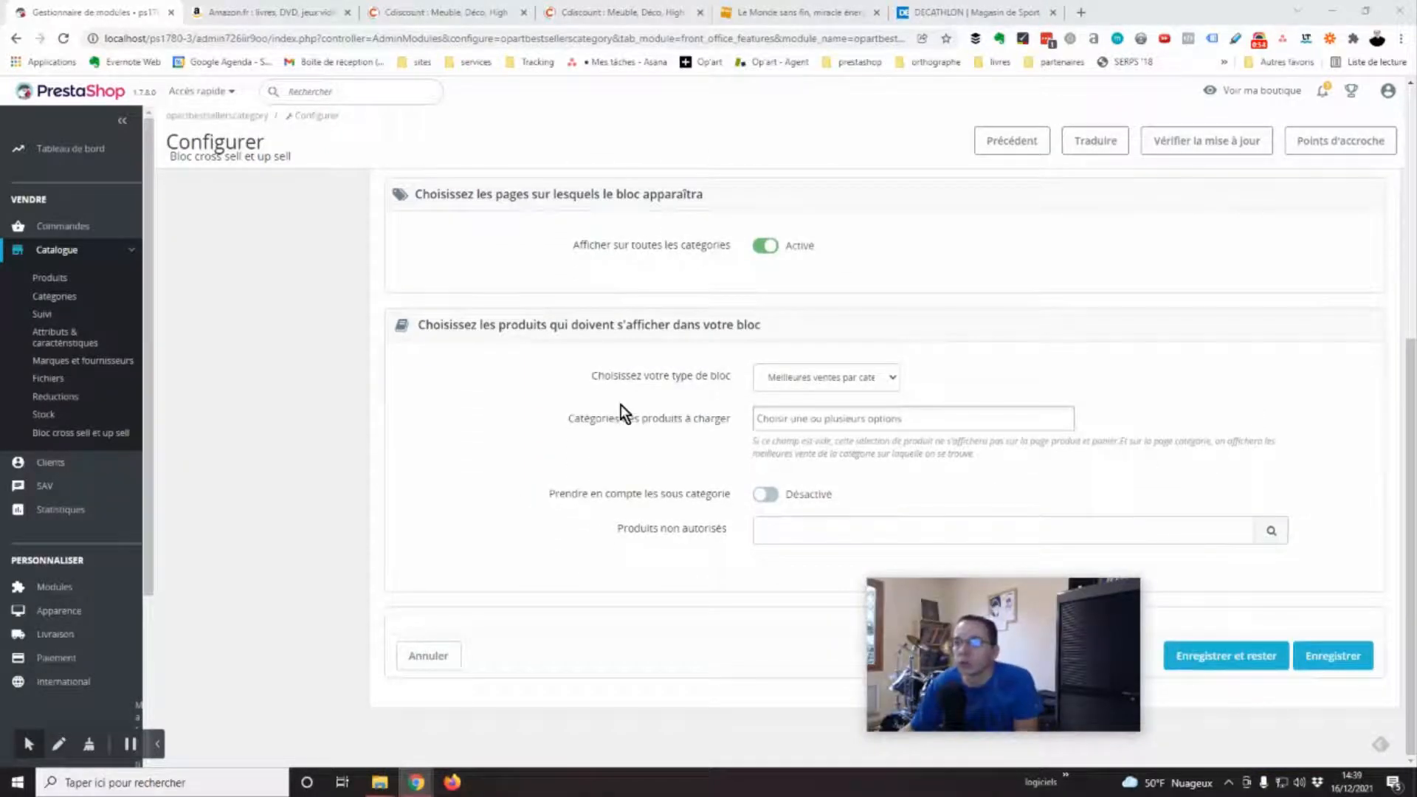
# - Review the available block types and set the block type to "Sélection de produits"
pyautogui.click(867, 384)
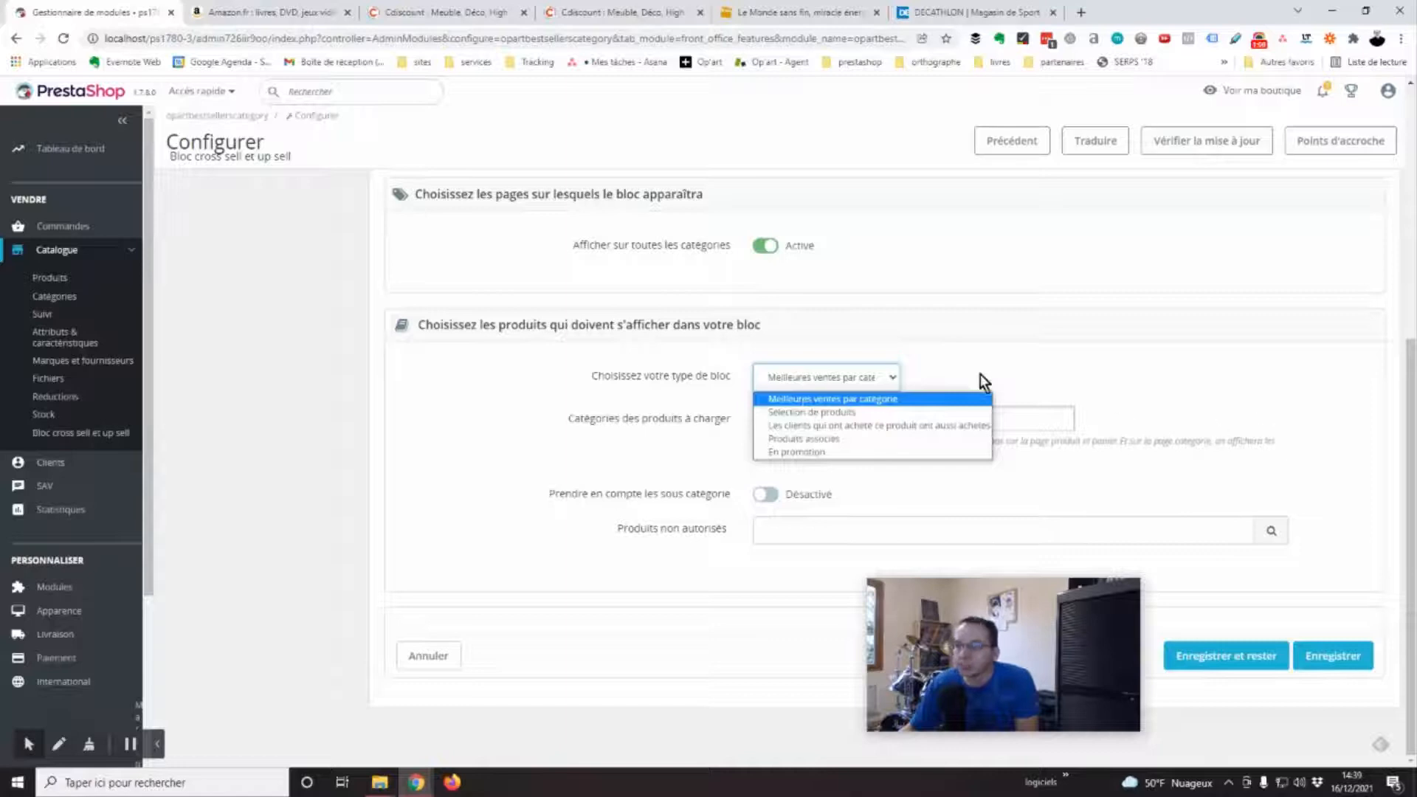
pyautogui.click(876, 379)
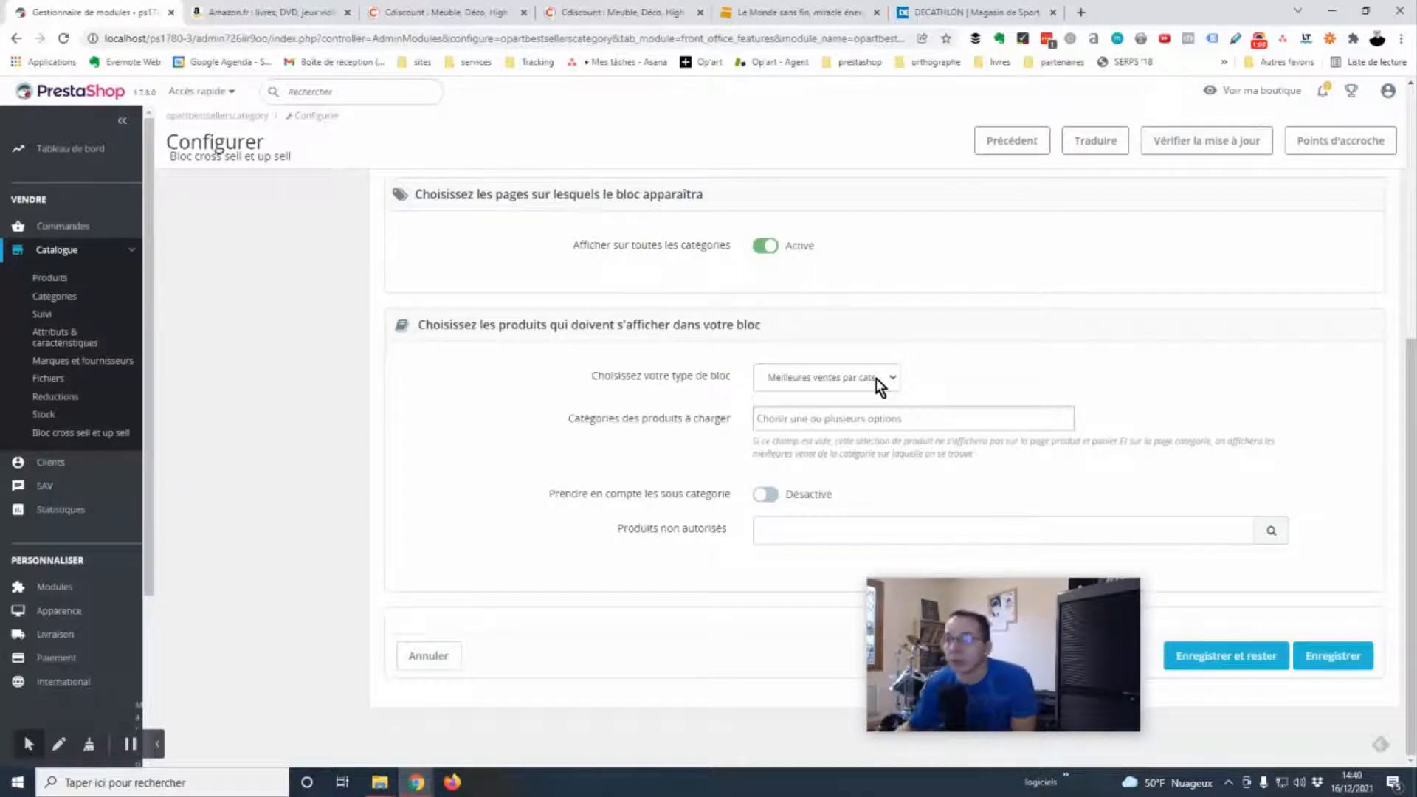
pyautogui.click(795, 418)
pyautogui.click(790, 382)
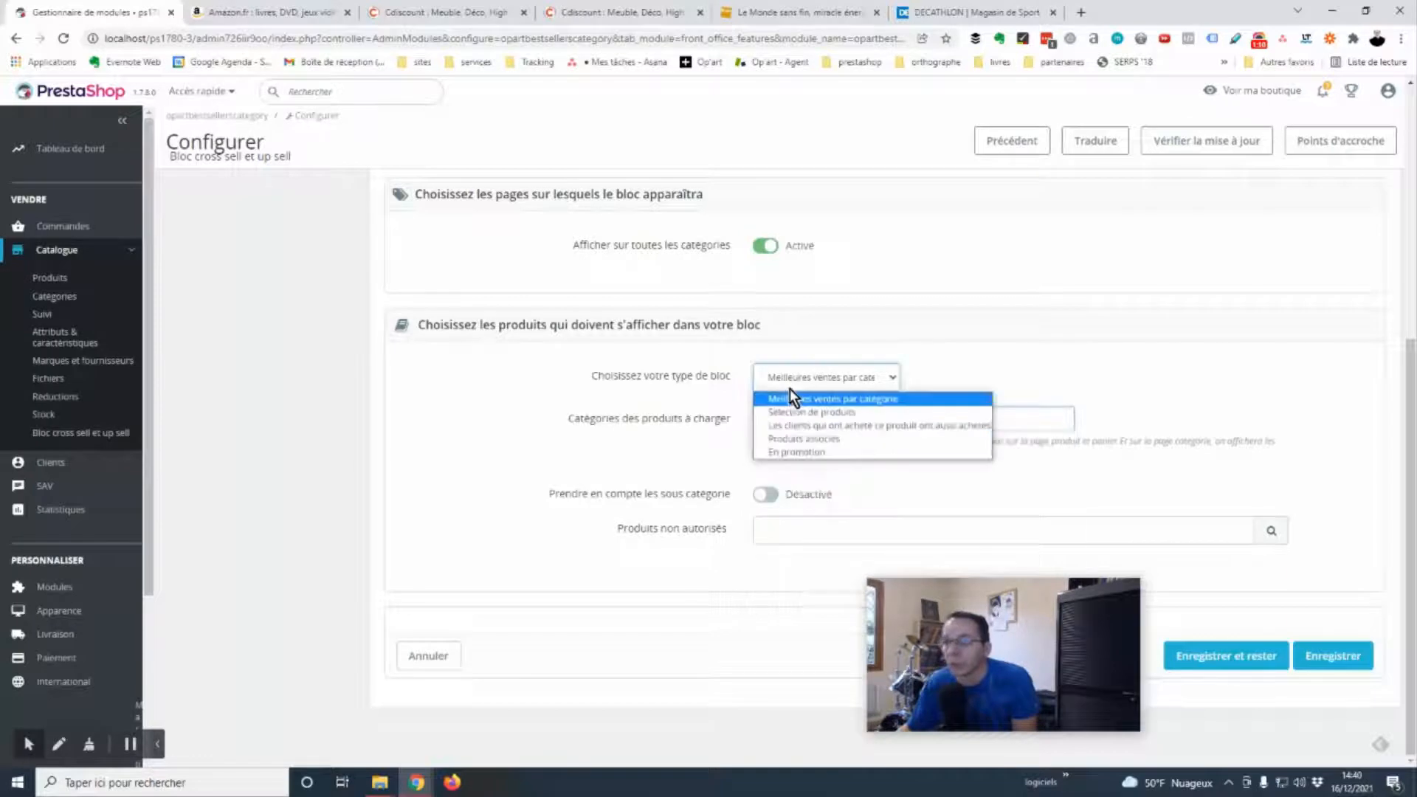
pyautogui.click(804, 417)
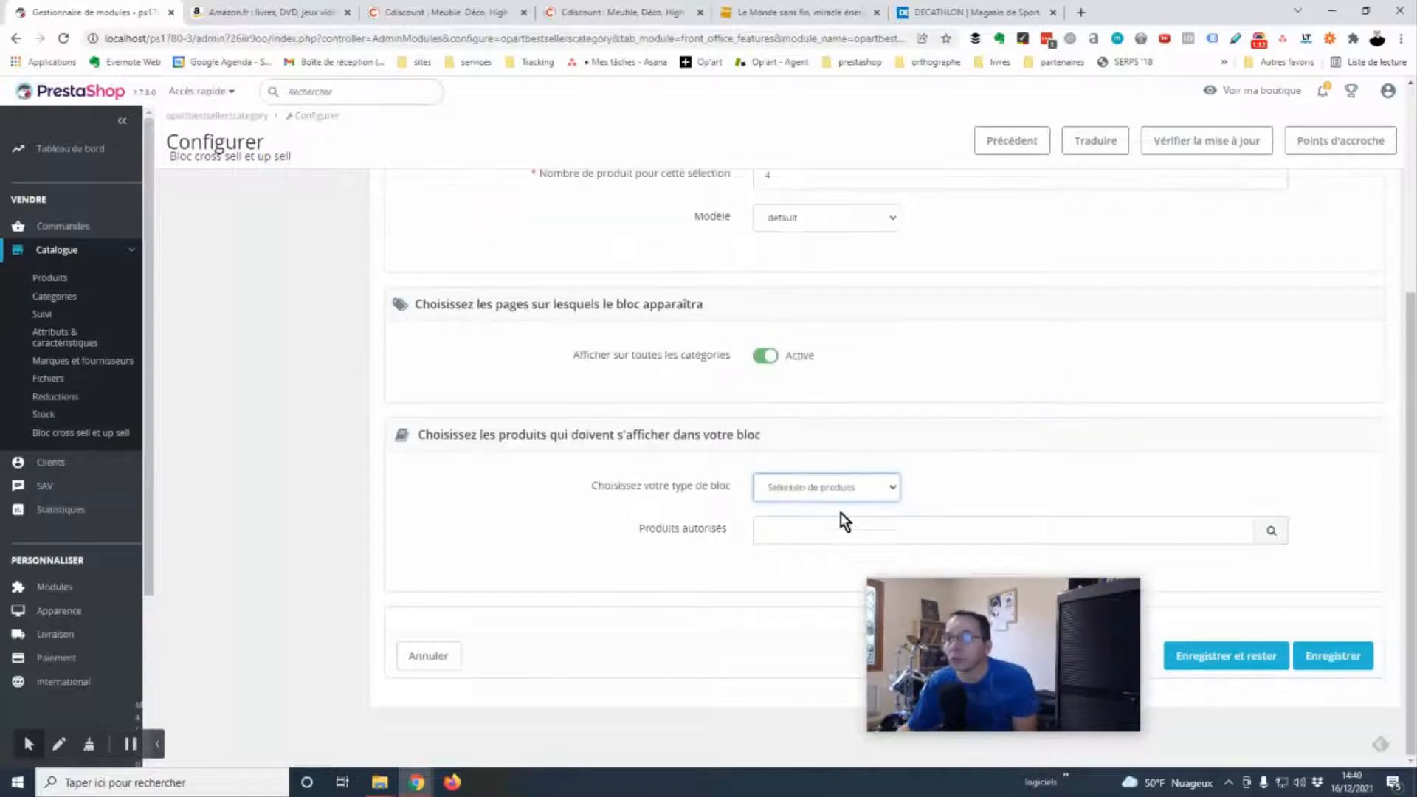
# - Search the authorised products for "t-" and examine the suggested T-shirts without adding one
pyautogui.click(785, 532)
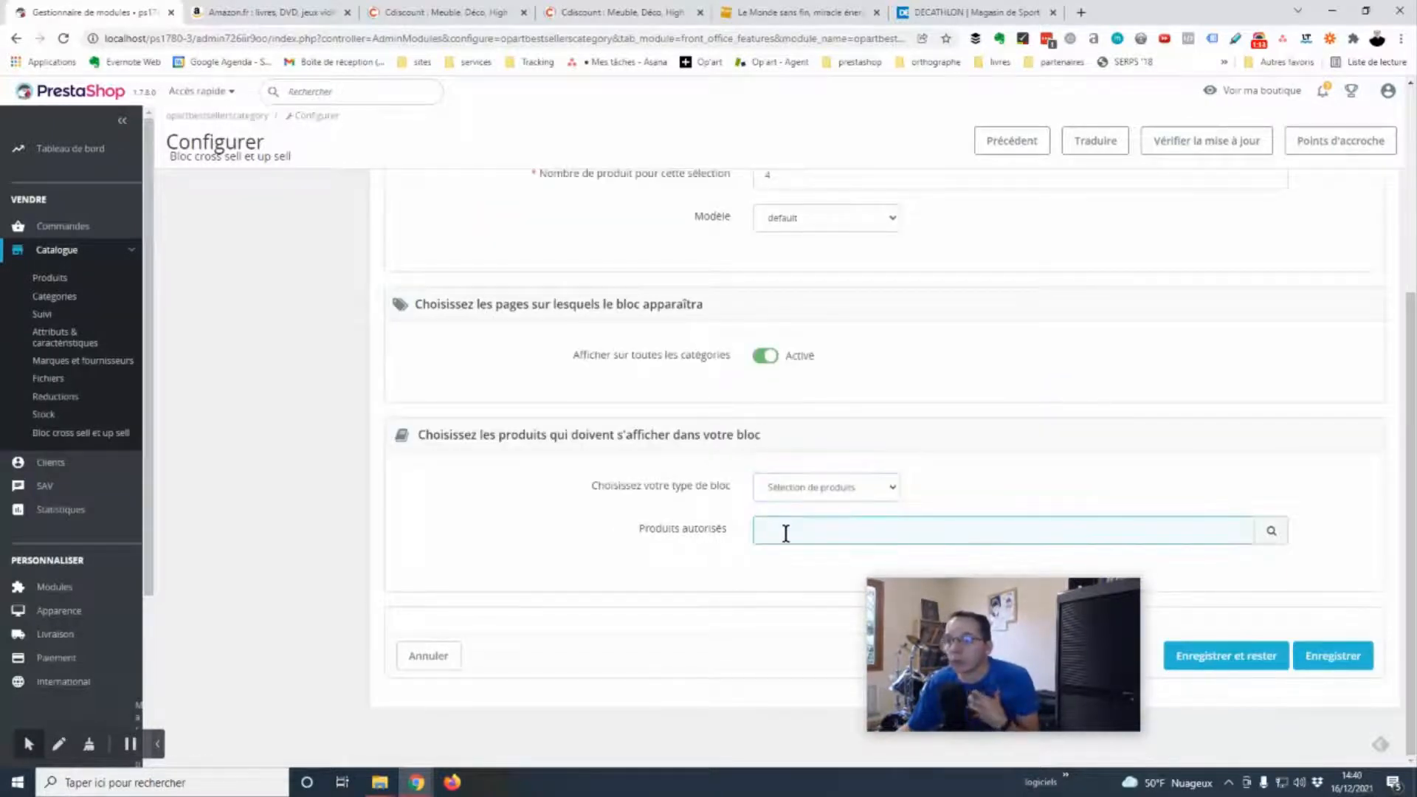
pyautogui.write('t')
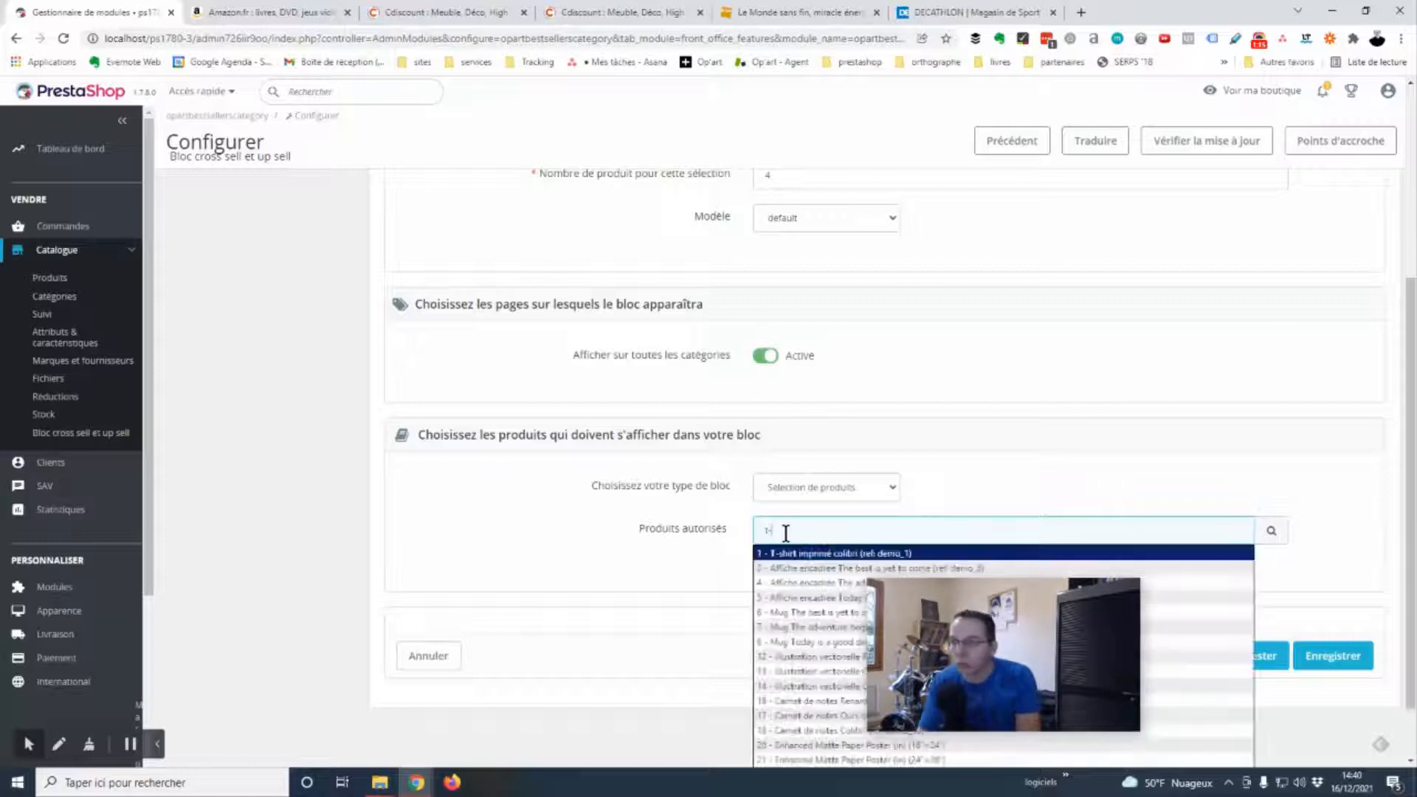
pyautogui.write('-')
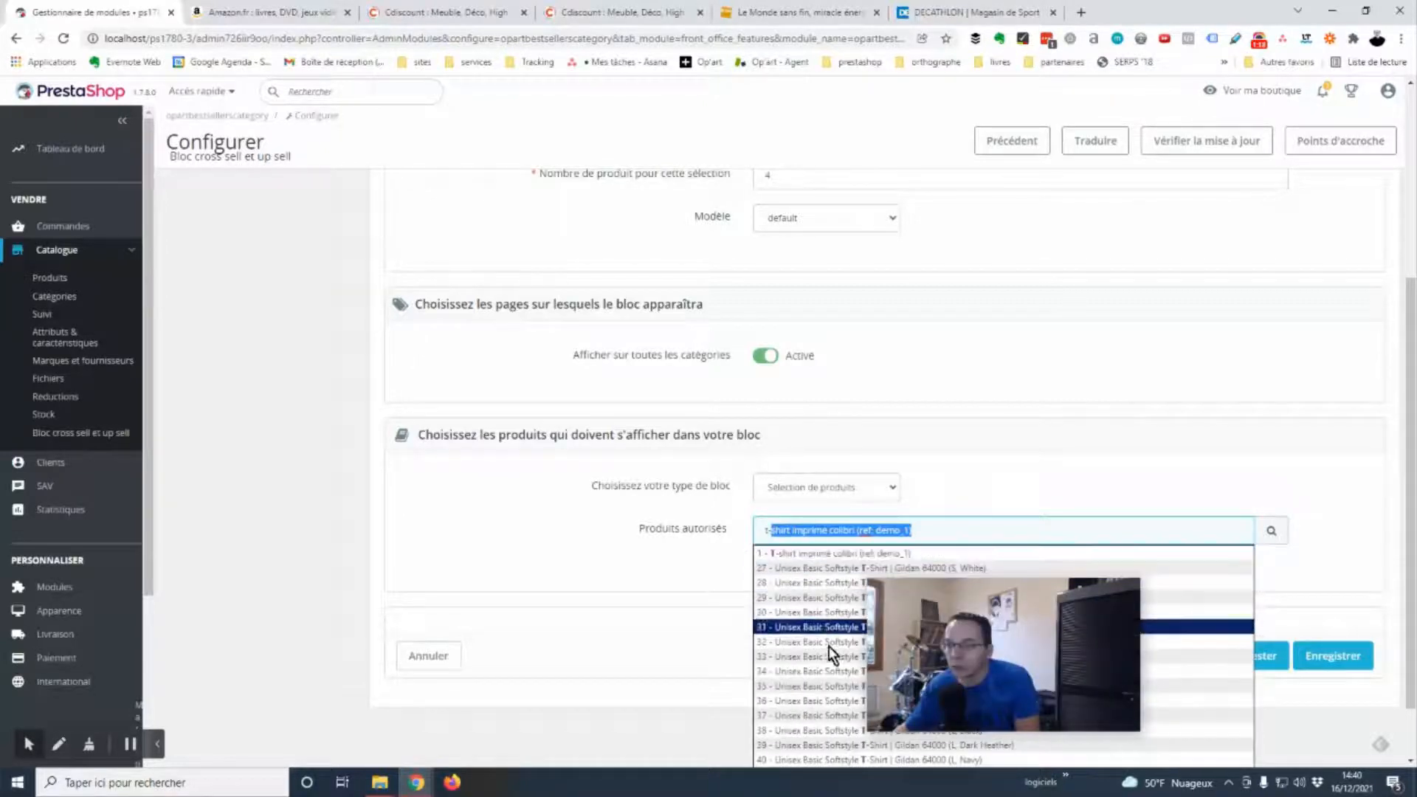
pyautogui.scroll(-1, 832, 653)
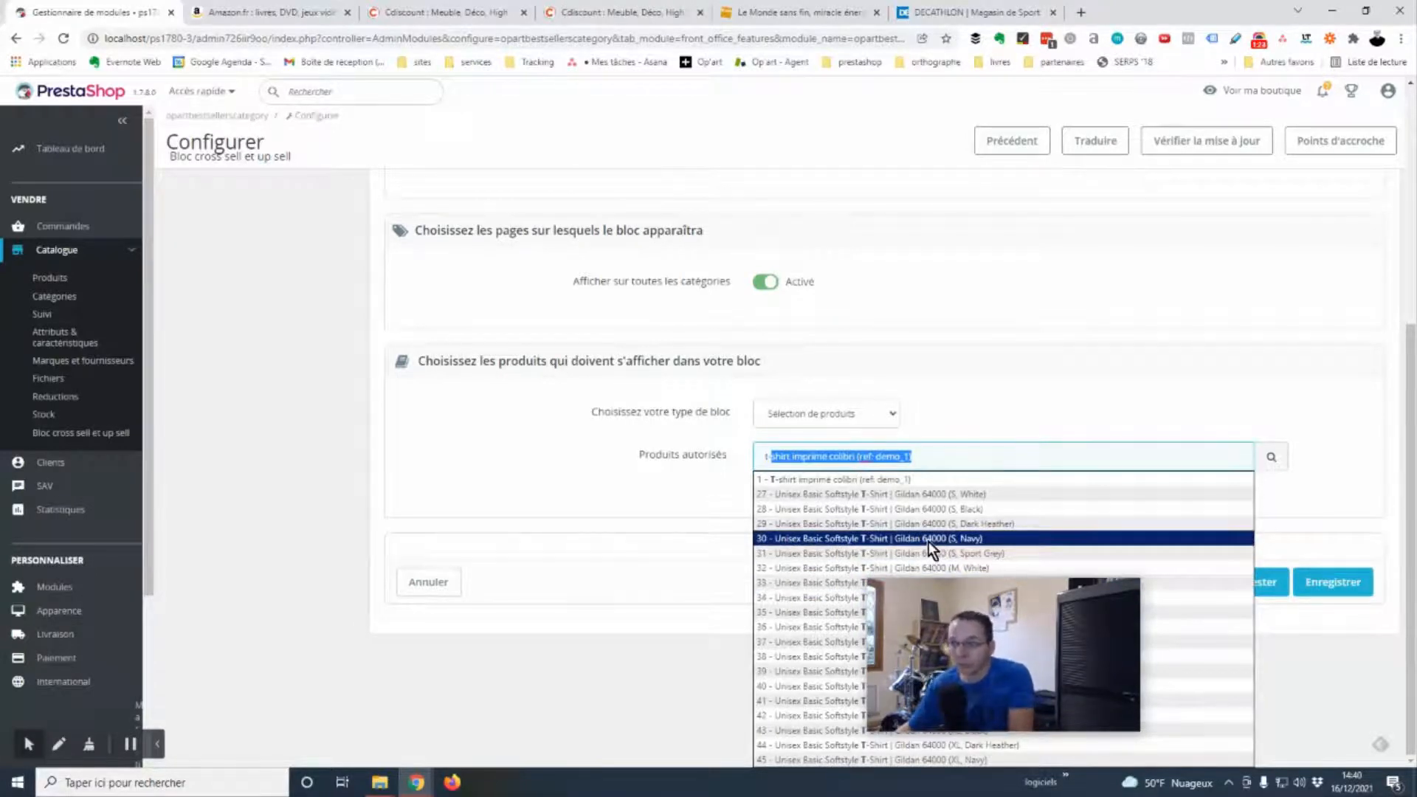
pyautogui.click(946, 454)
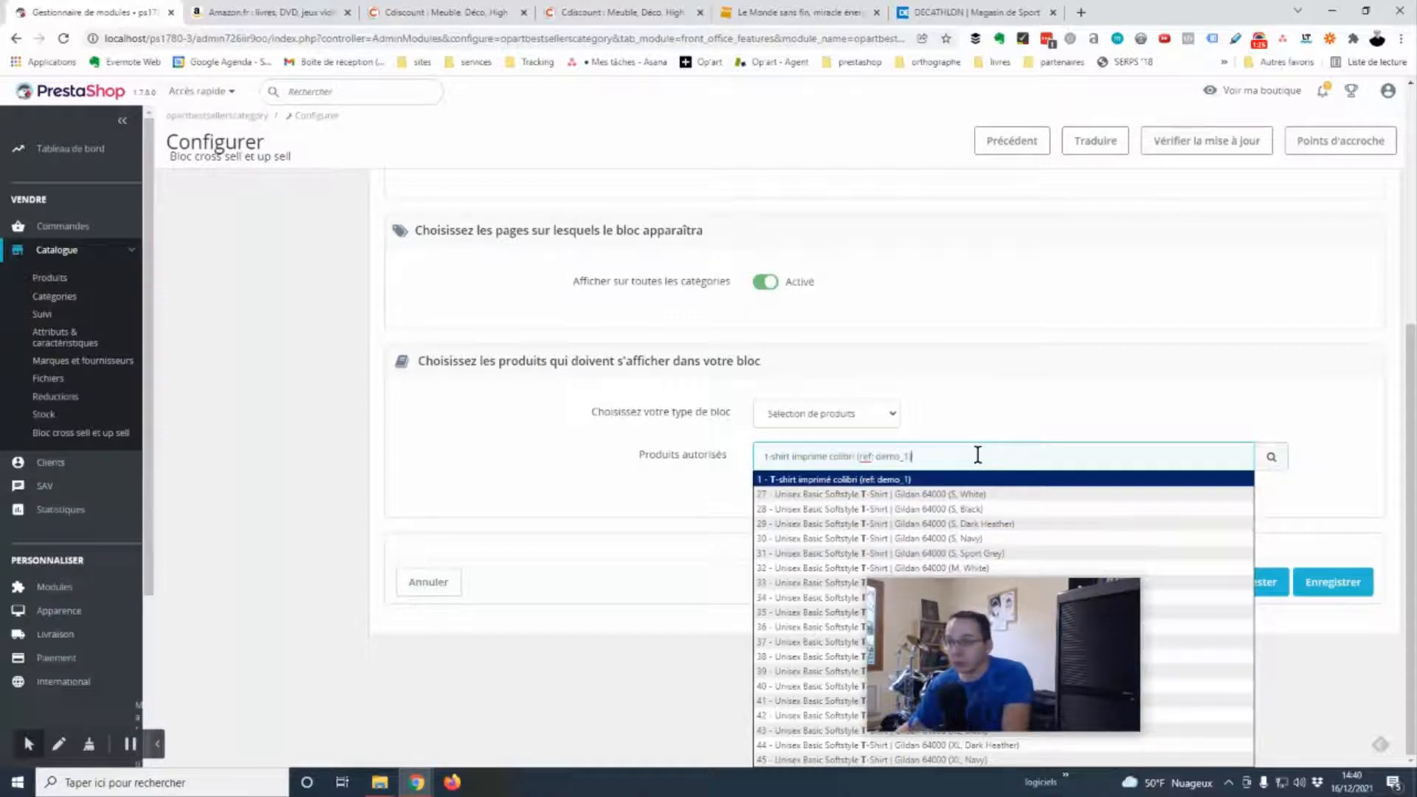
pyautogui.scroll(1, 818, 398)
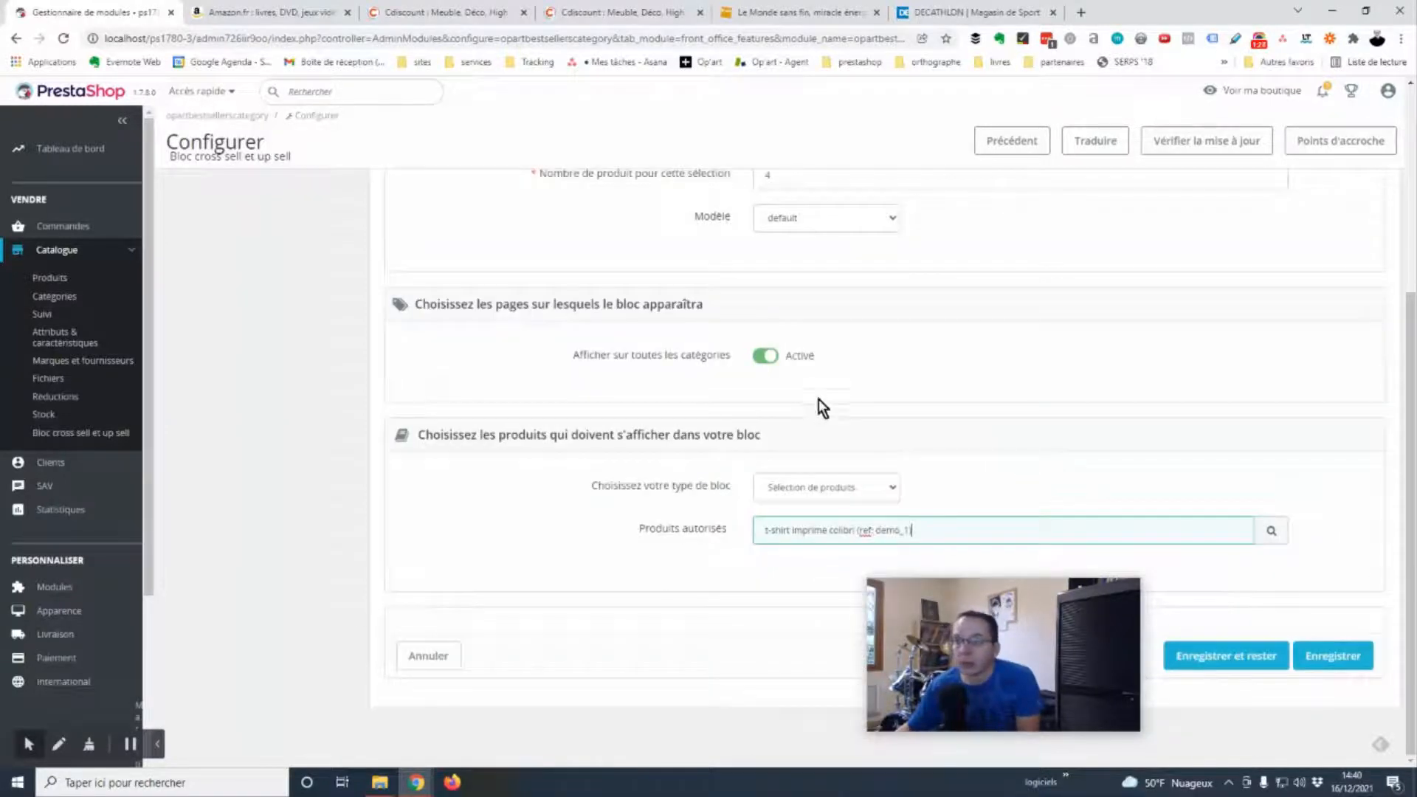
# - Try the block type for products also bought by customers, followed by the "Produits associés" type
pyautogui.click(852, 487)
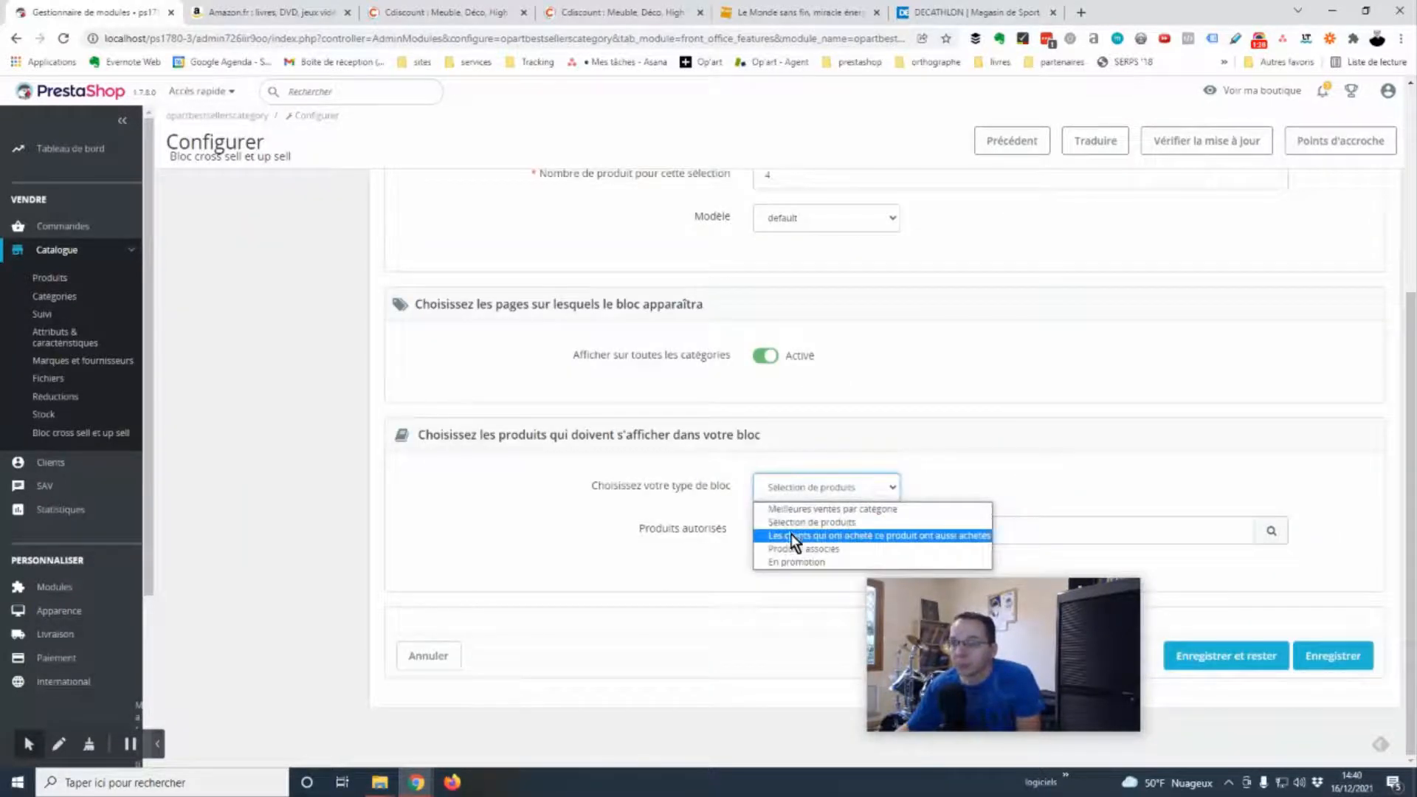
pyautogui.click(886, 538)
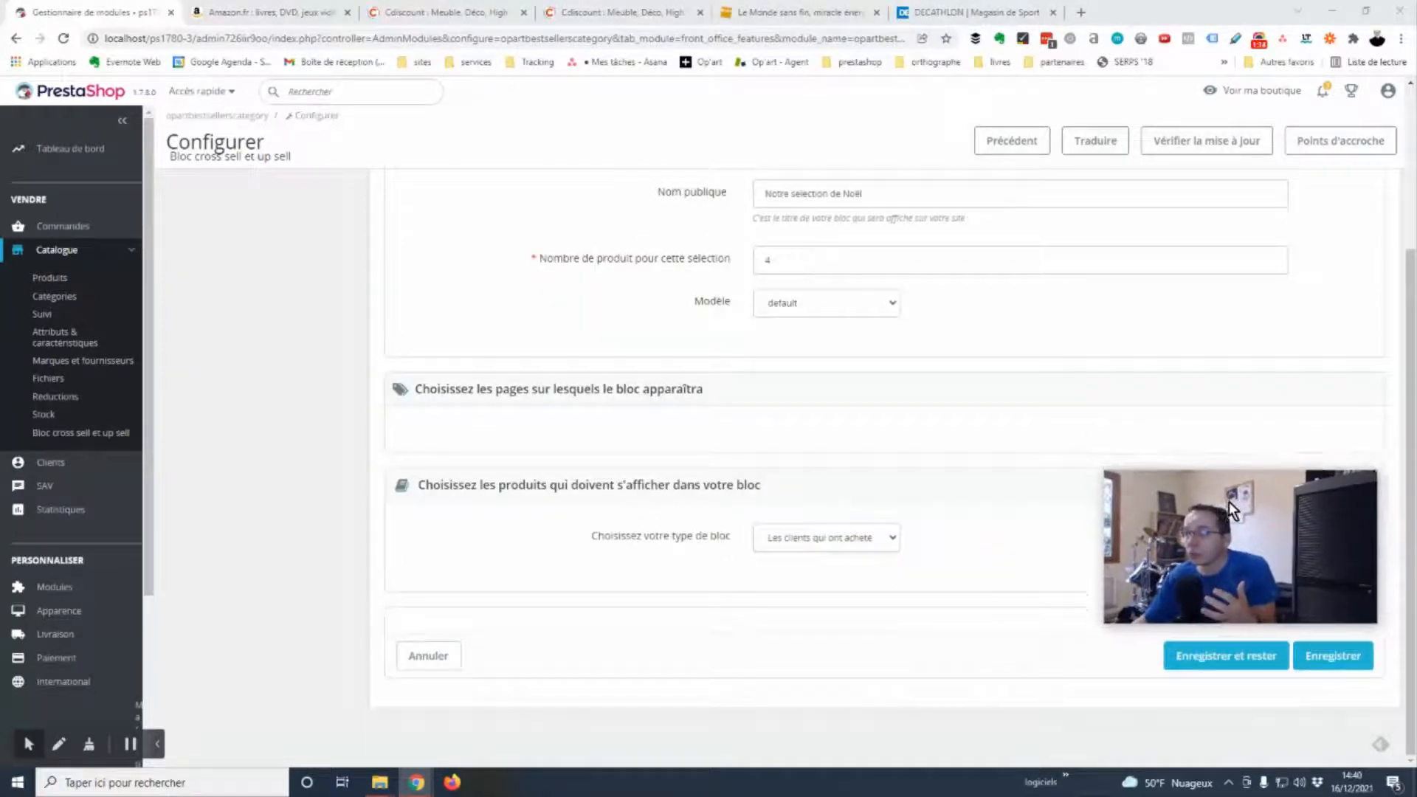
pyautogui.click(830, 540)
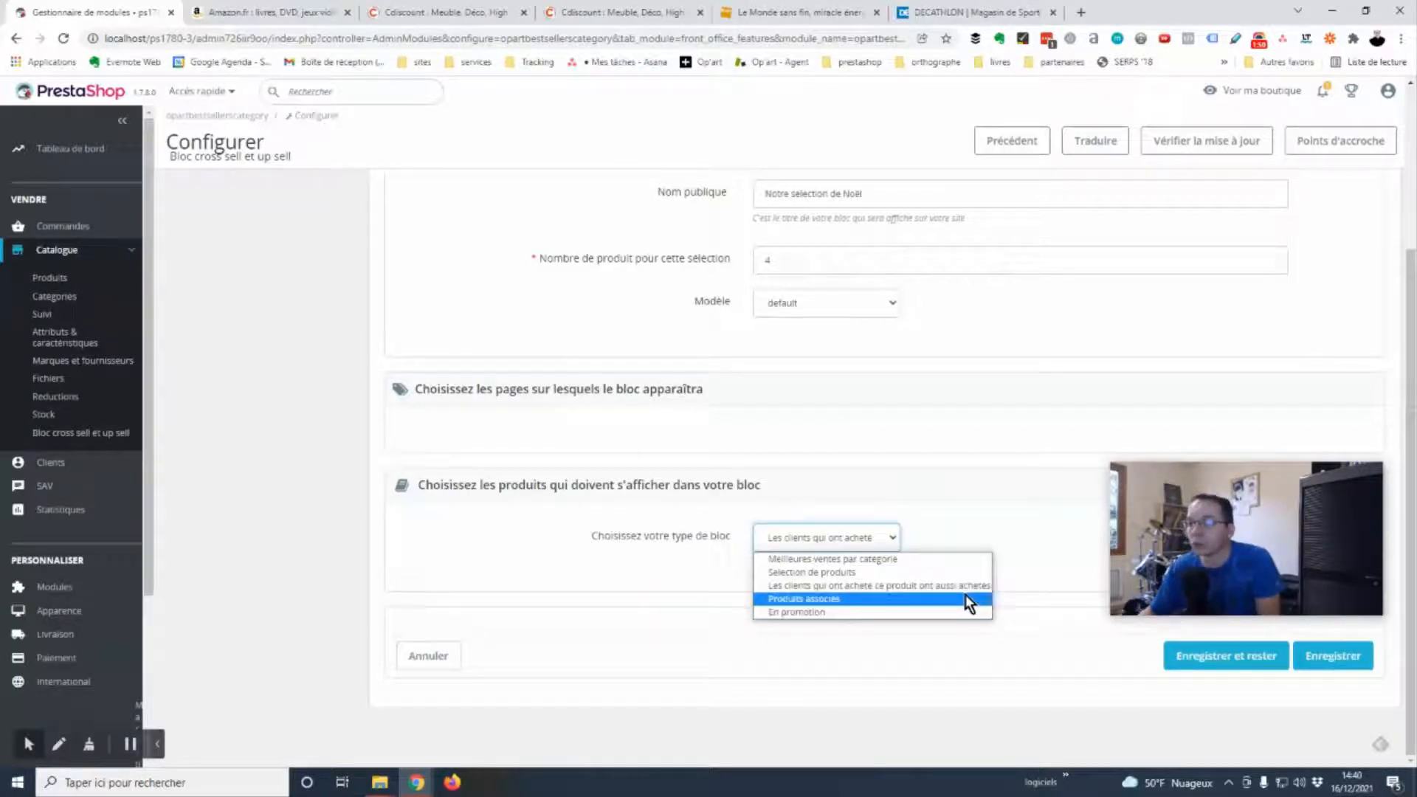
pyautogui.click(822, 601)
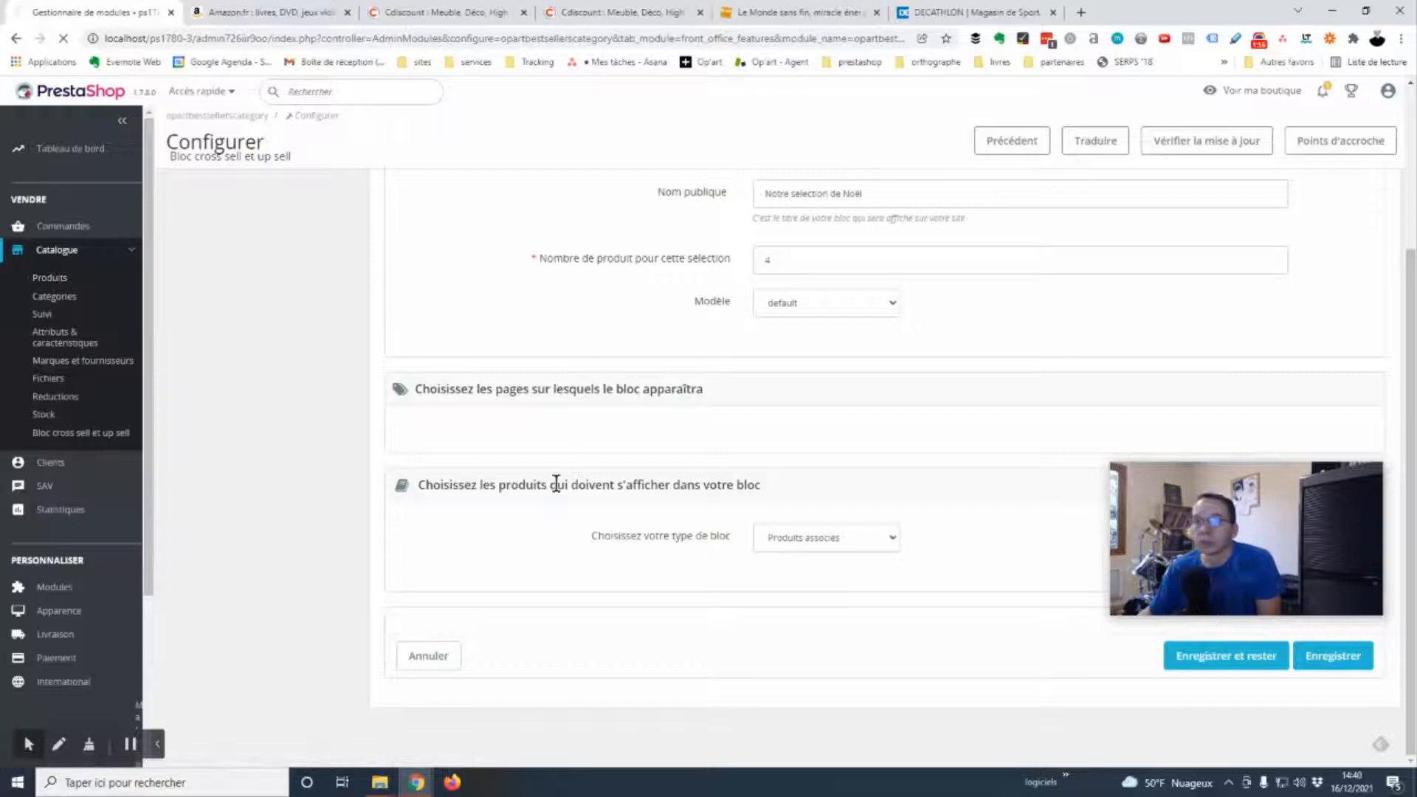
# - Open the product catalogue in a new tab and display the associated-product search field of Biodegradable iPhone Case (iPhone 13 mini)
pyautogui.rightClick(59, 279)
pyautogui.click(118, 286)
pyautogui.hotkey('ctrl', 'Tab')
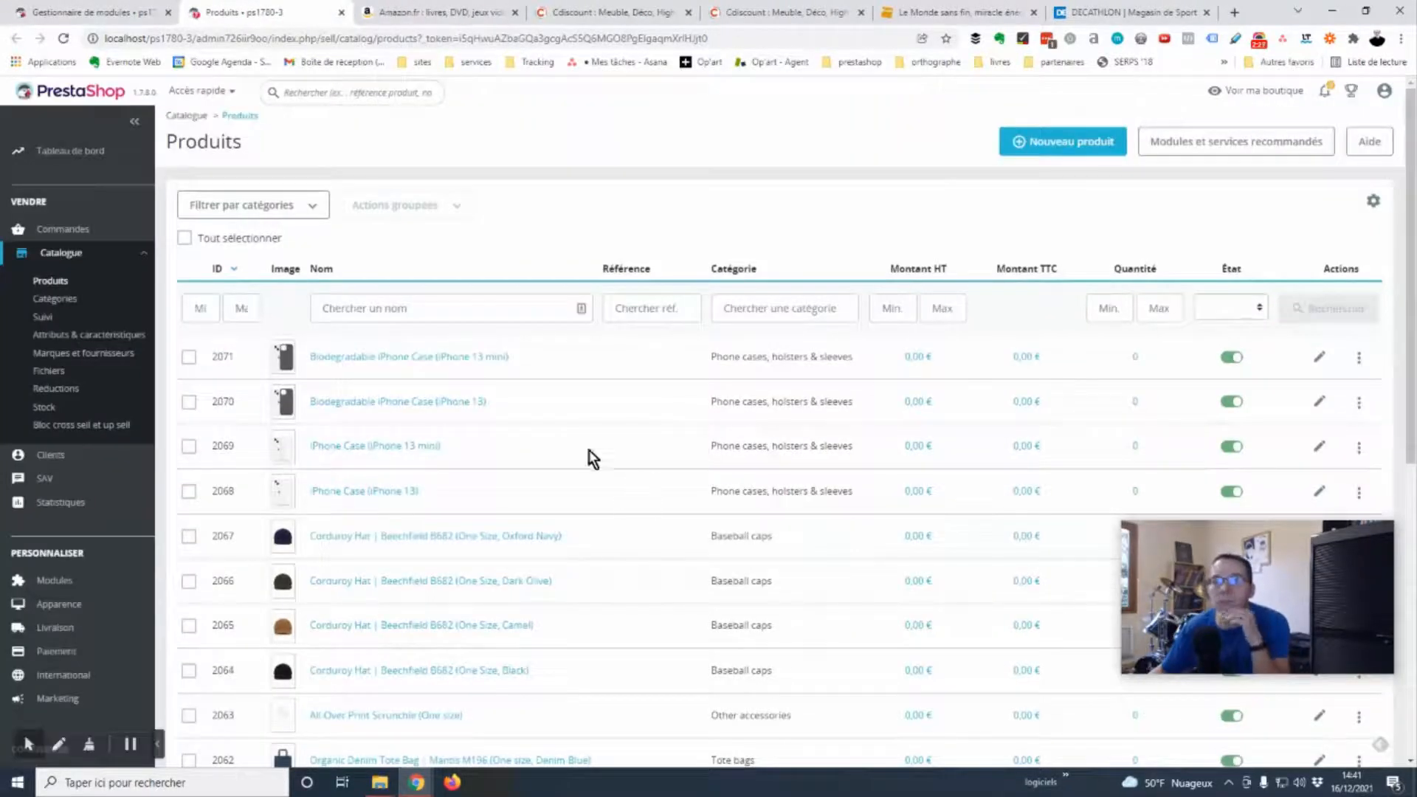
pyautogui.click(468, 358)
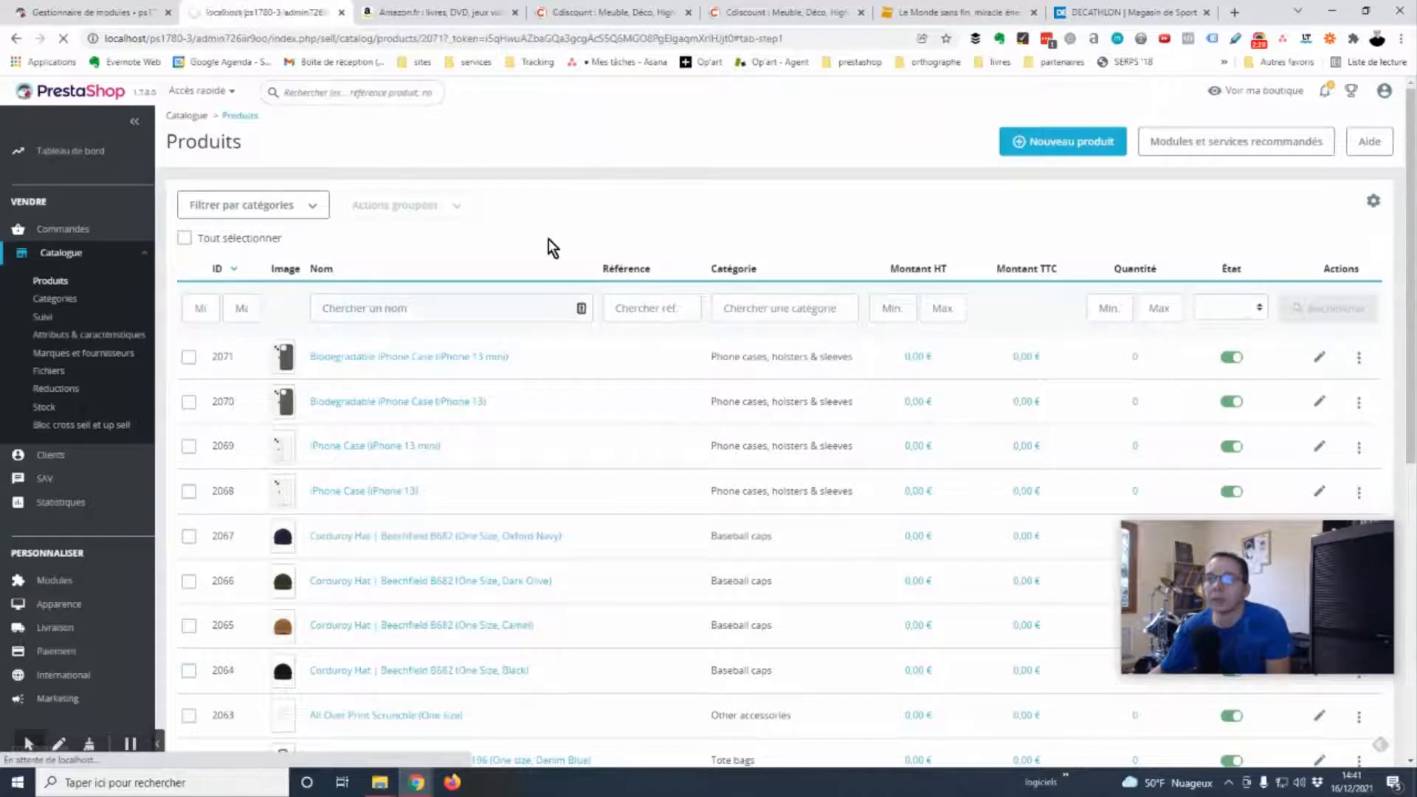
pyautogui.scroll(-5, 481, 566)
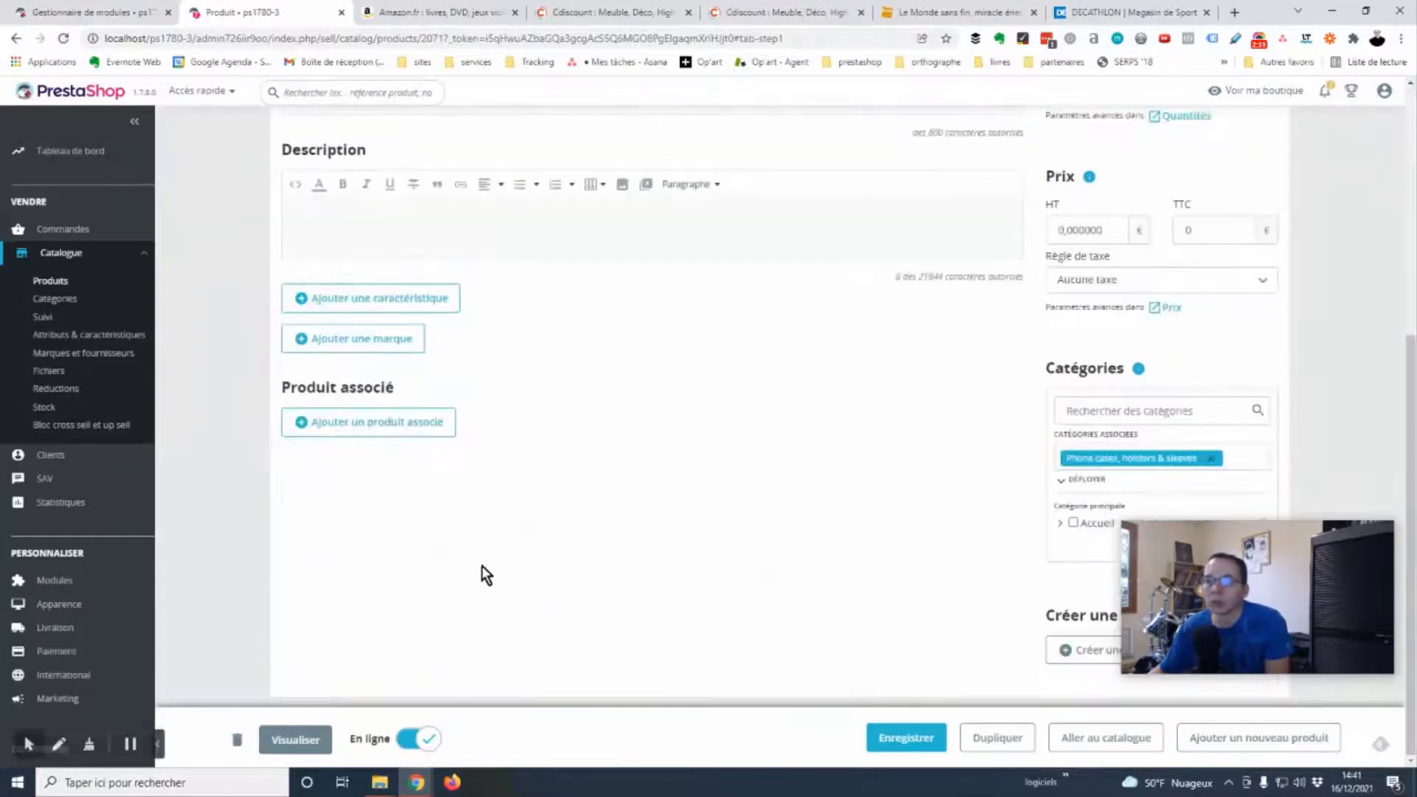
pyautogui.click(377, 434)
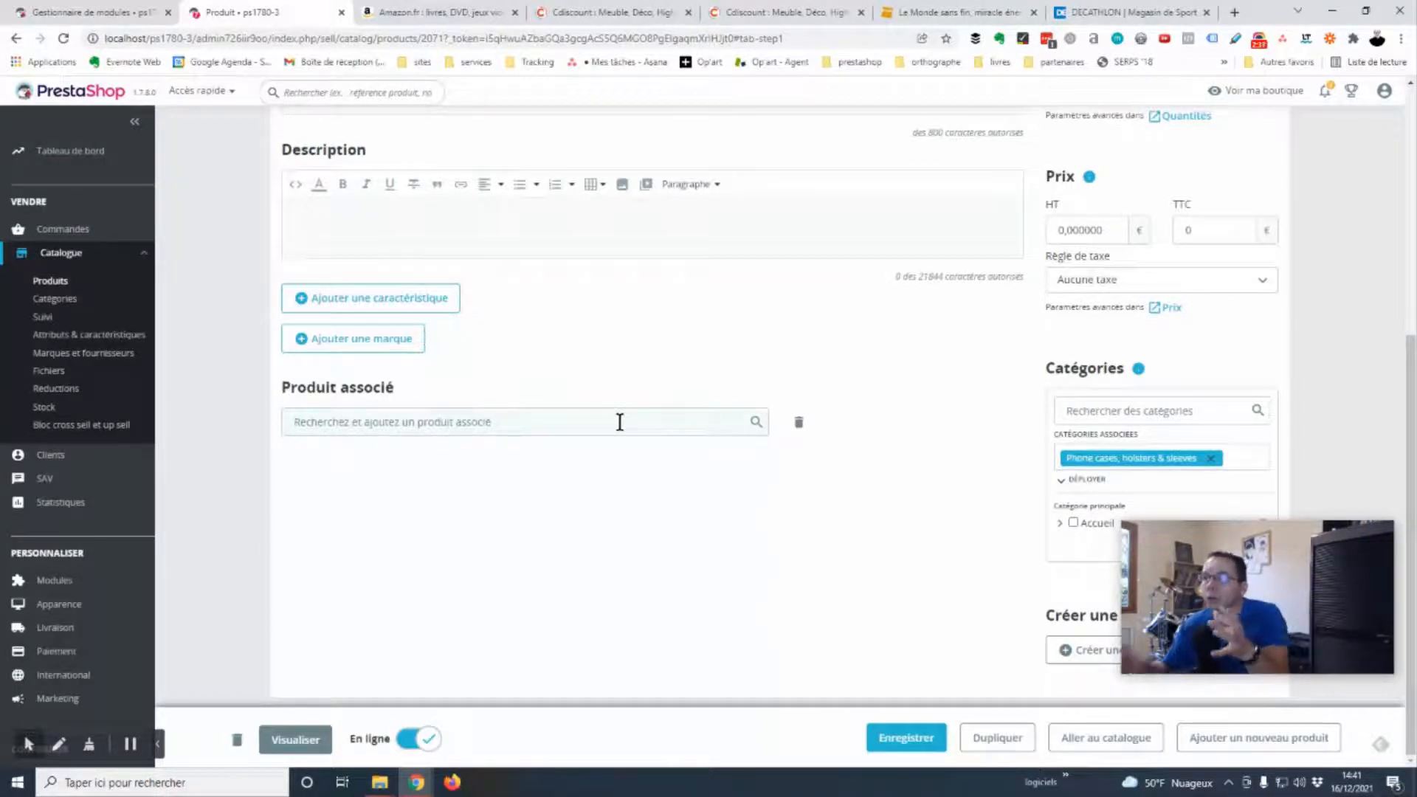
# - Return to the block form, try the "En promotion" type with the Art category, and remove that category again
pyautogui.click(95, 11)
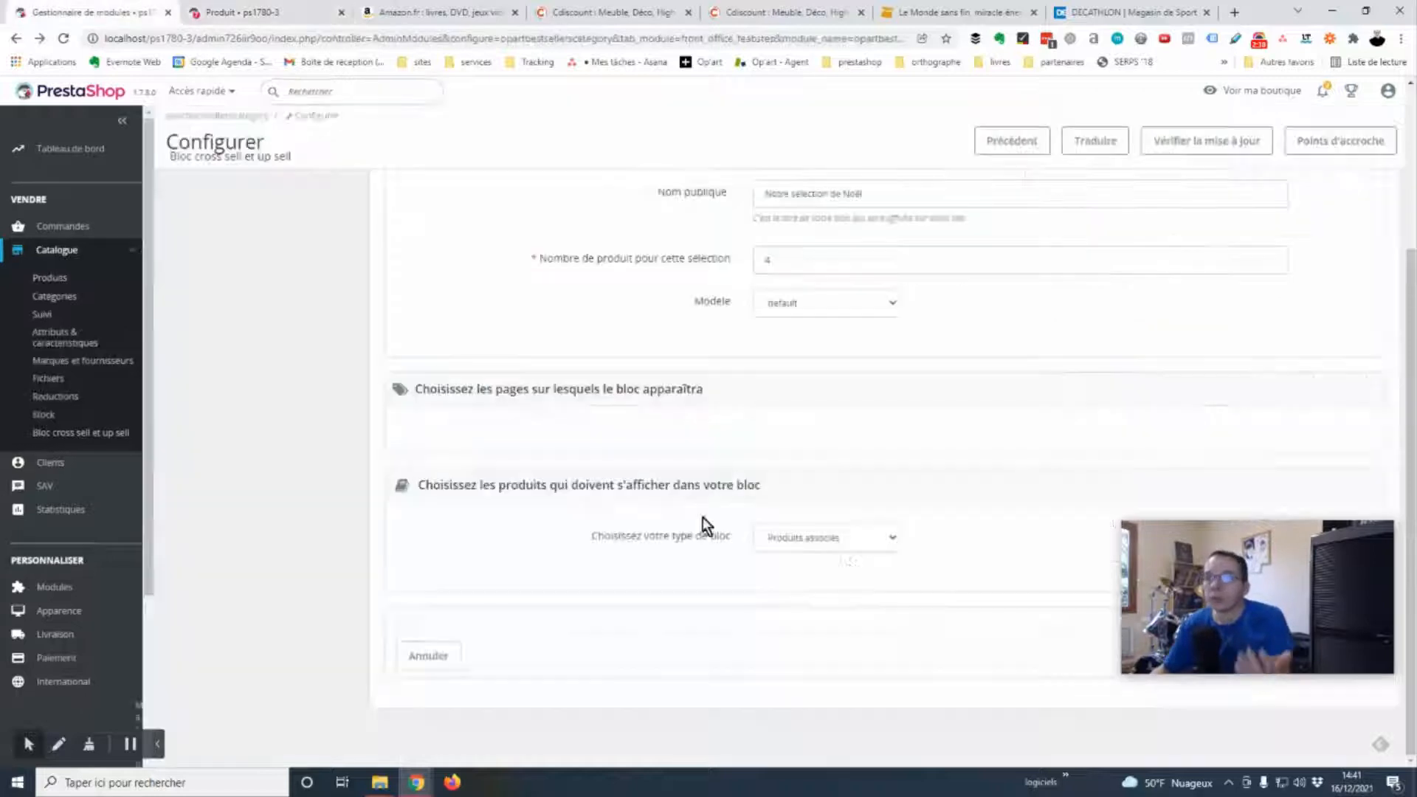
pyautogui.click(849, 538)
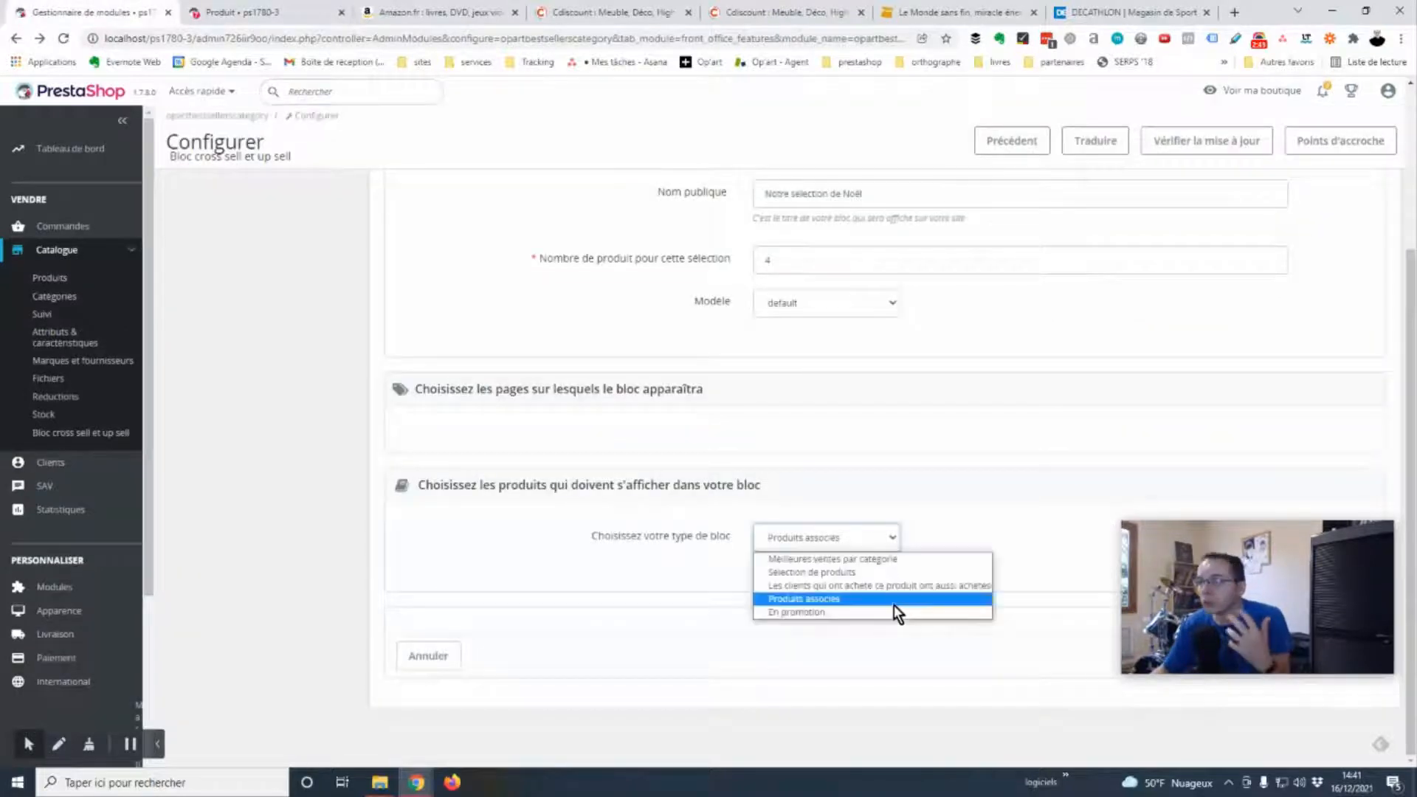
pyautogui.click(806, 613)
pyautogui.scroll(-3, 982, 558)
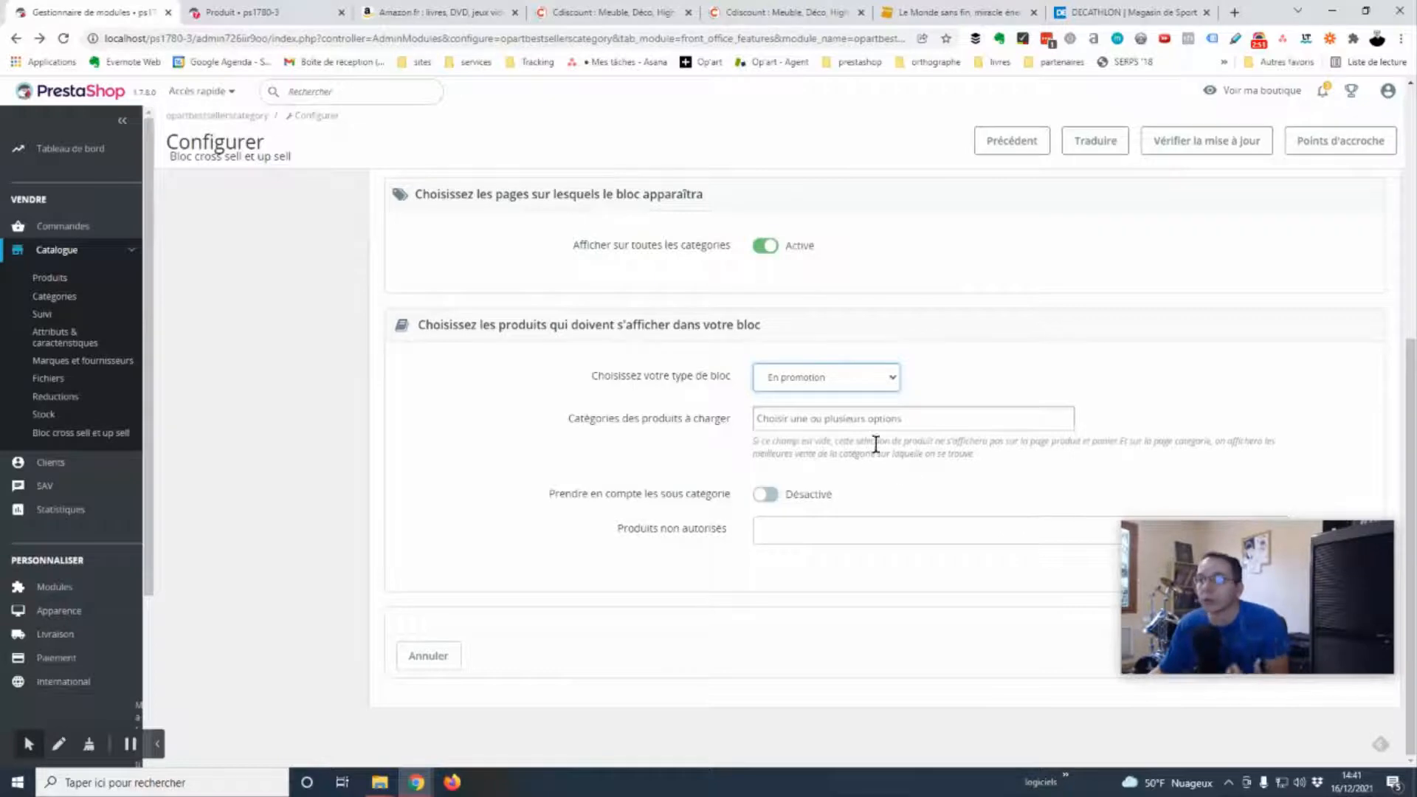
pyautogui.click(858, 418)
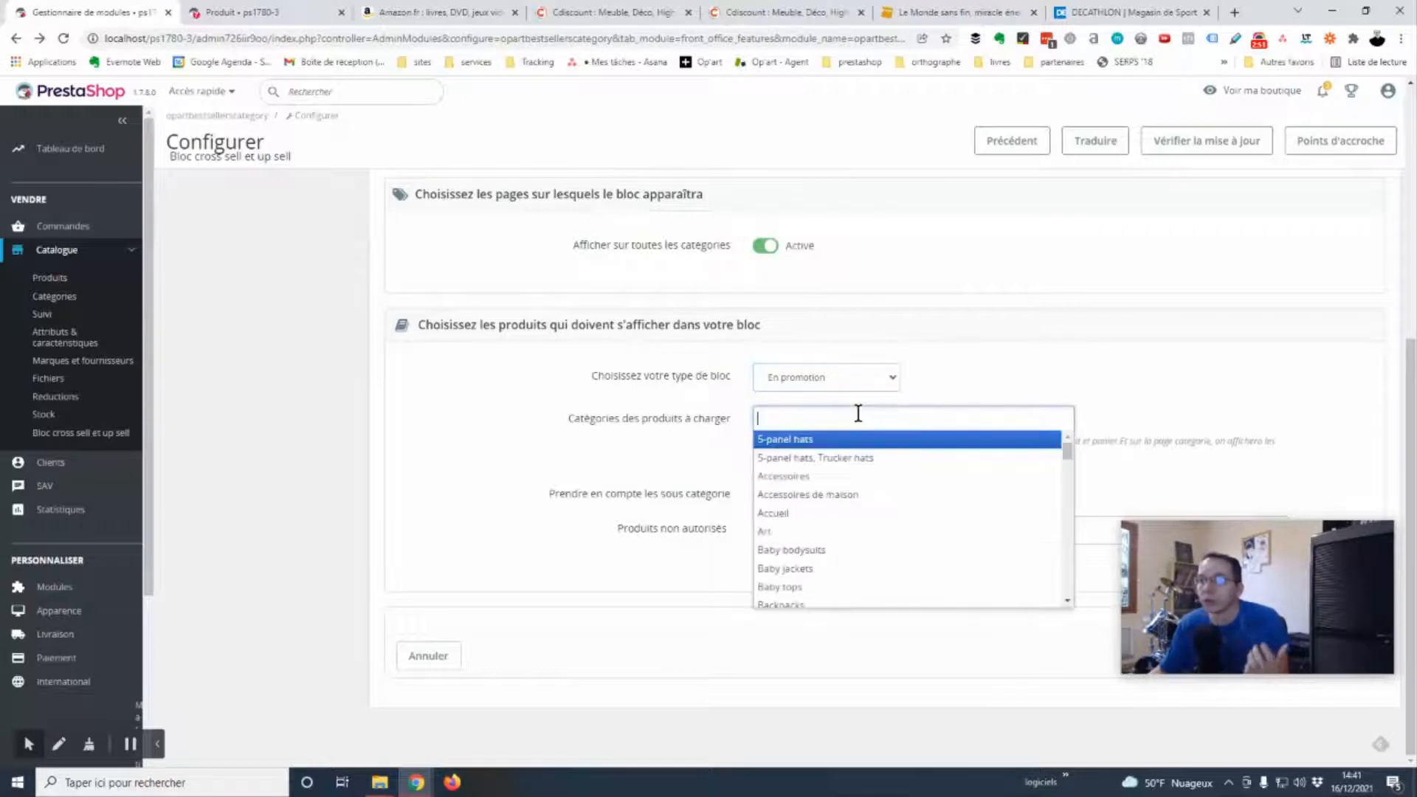
pyautogui.click(819, 532)
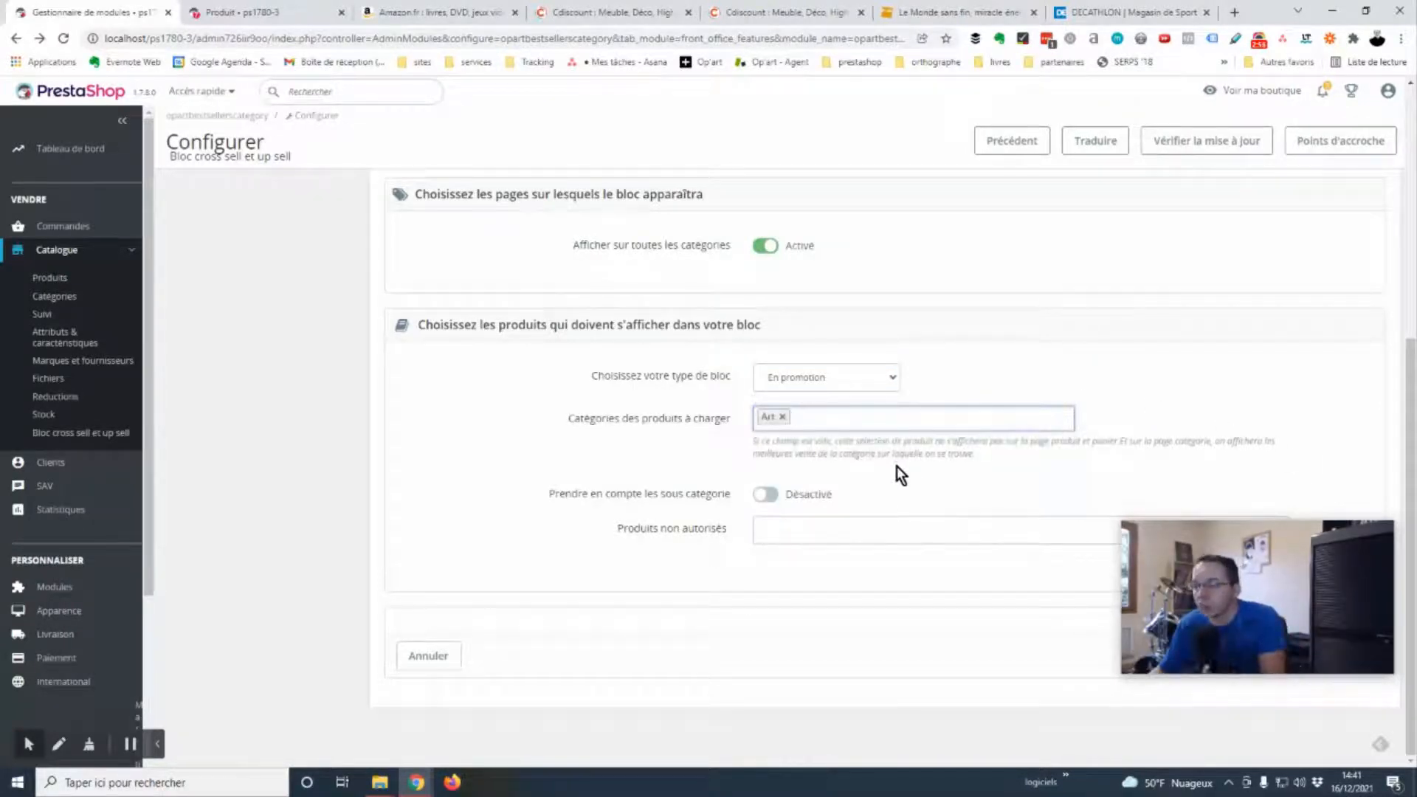
pyautogui.click(783, 417)
# - Set the block type to "Meilleures ventes par catégorie" and add Vêtements as the product category to load
pyautogui.click(856, 380)
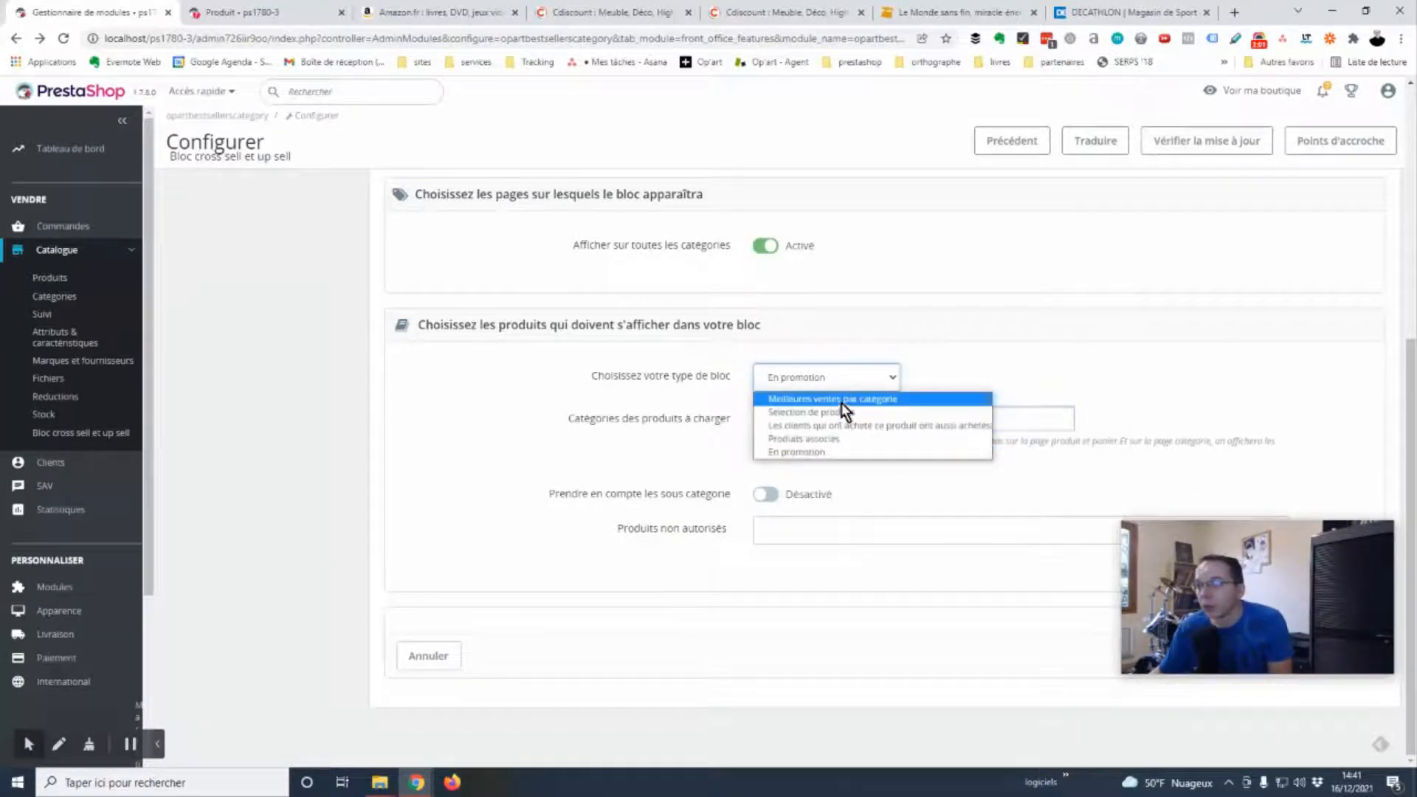
pyautogui.click(842, 399)
pyautogui.click(842, 418)
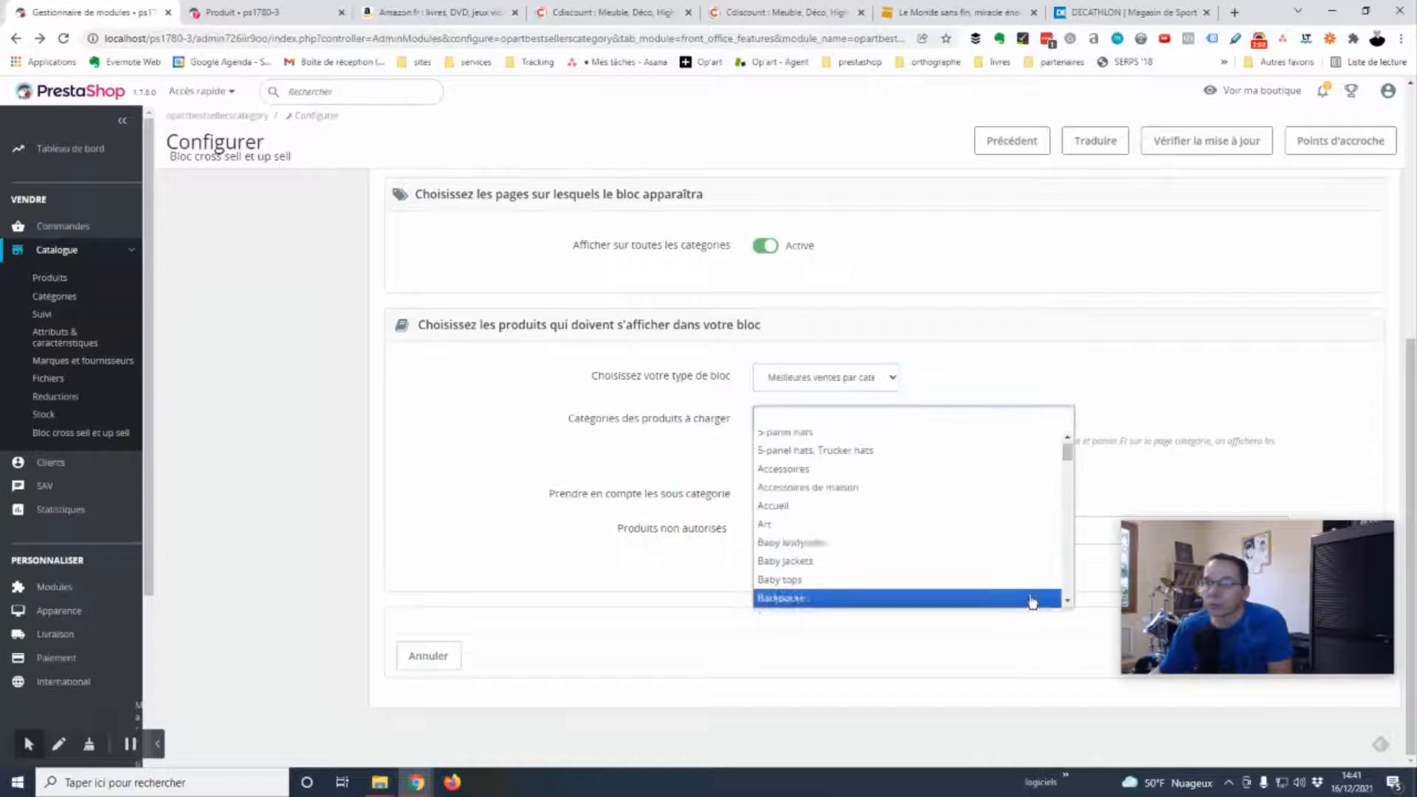
pyautogui.write('vet')
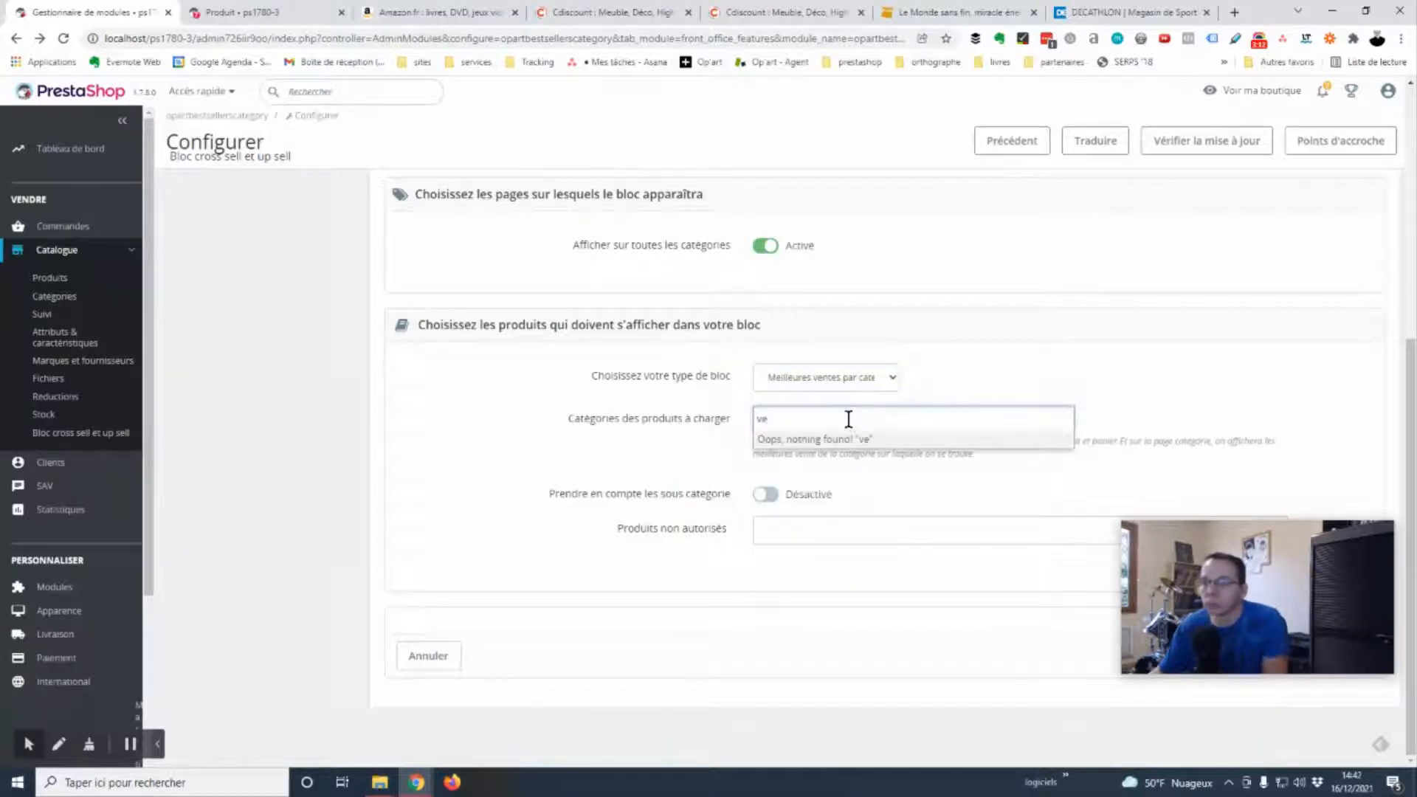
pyautogui.press('BackSpace')
pyautogui.click(829, 443)
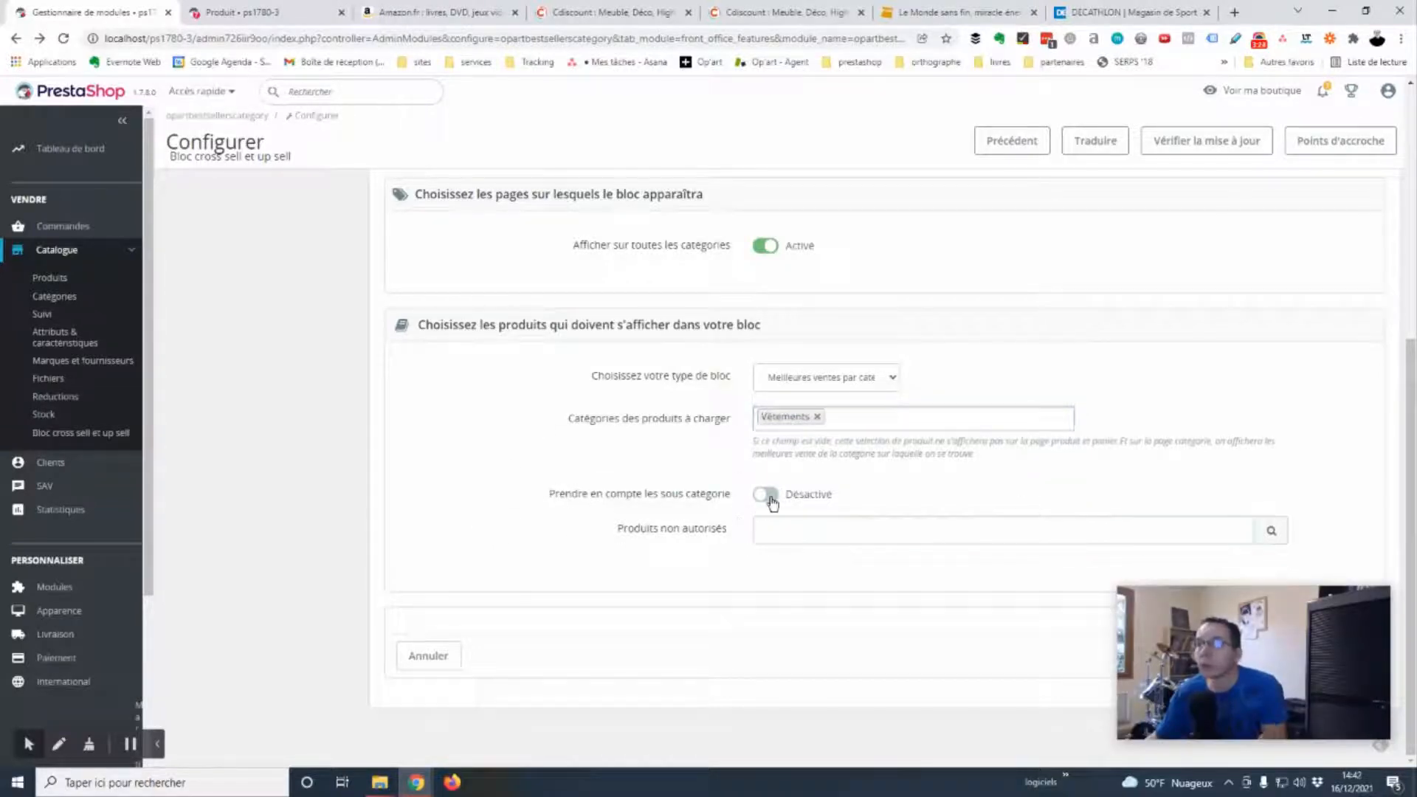
# - Include the subcategories in the block's best-seller selection, leave the excluded products empty, and save the block
pyautogui.click(767, 495)
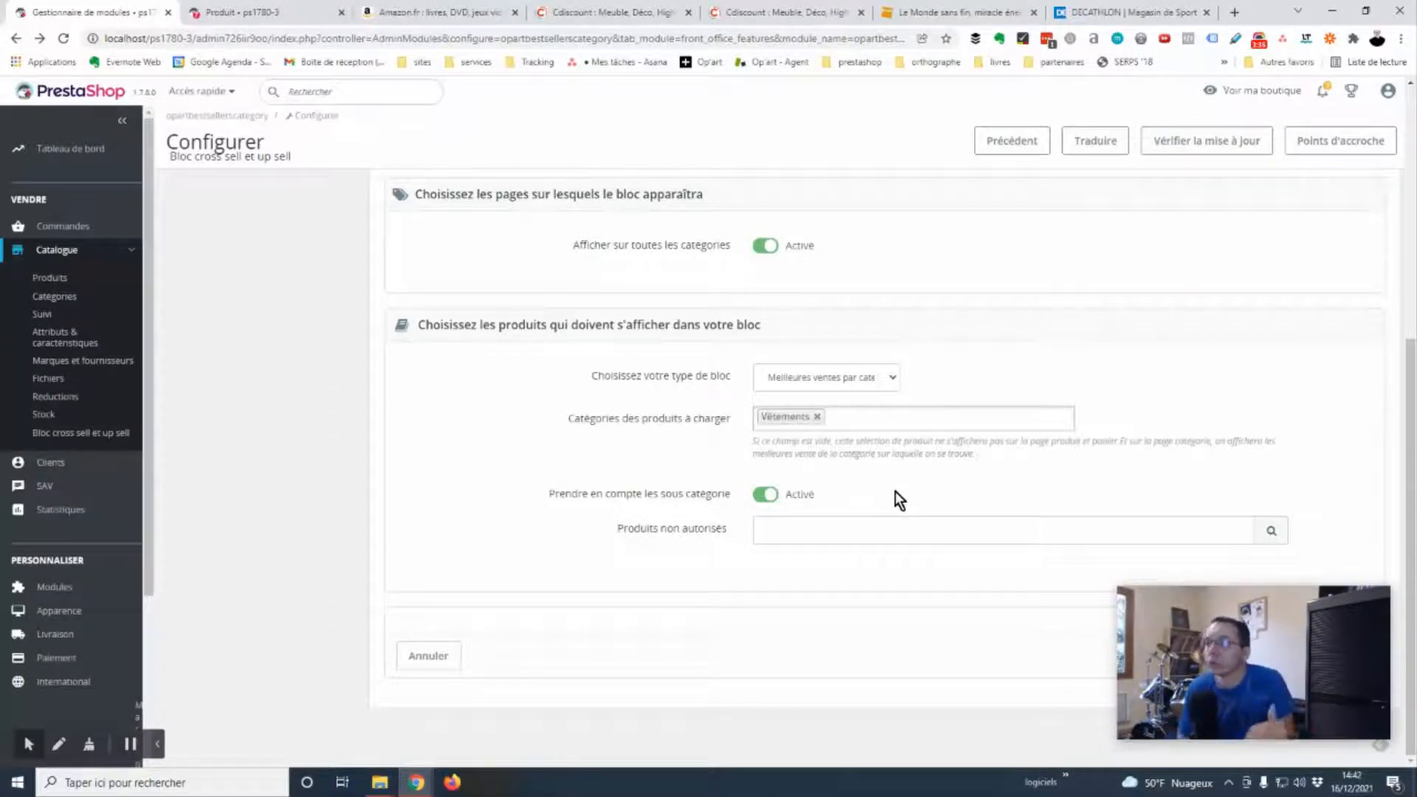
pyautogui.click(801, 533)
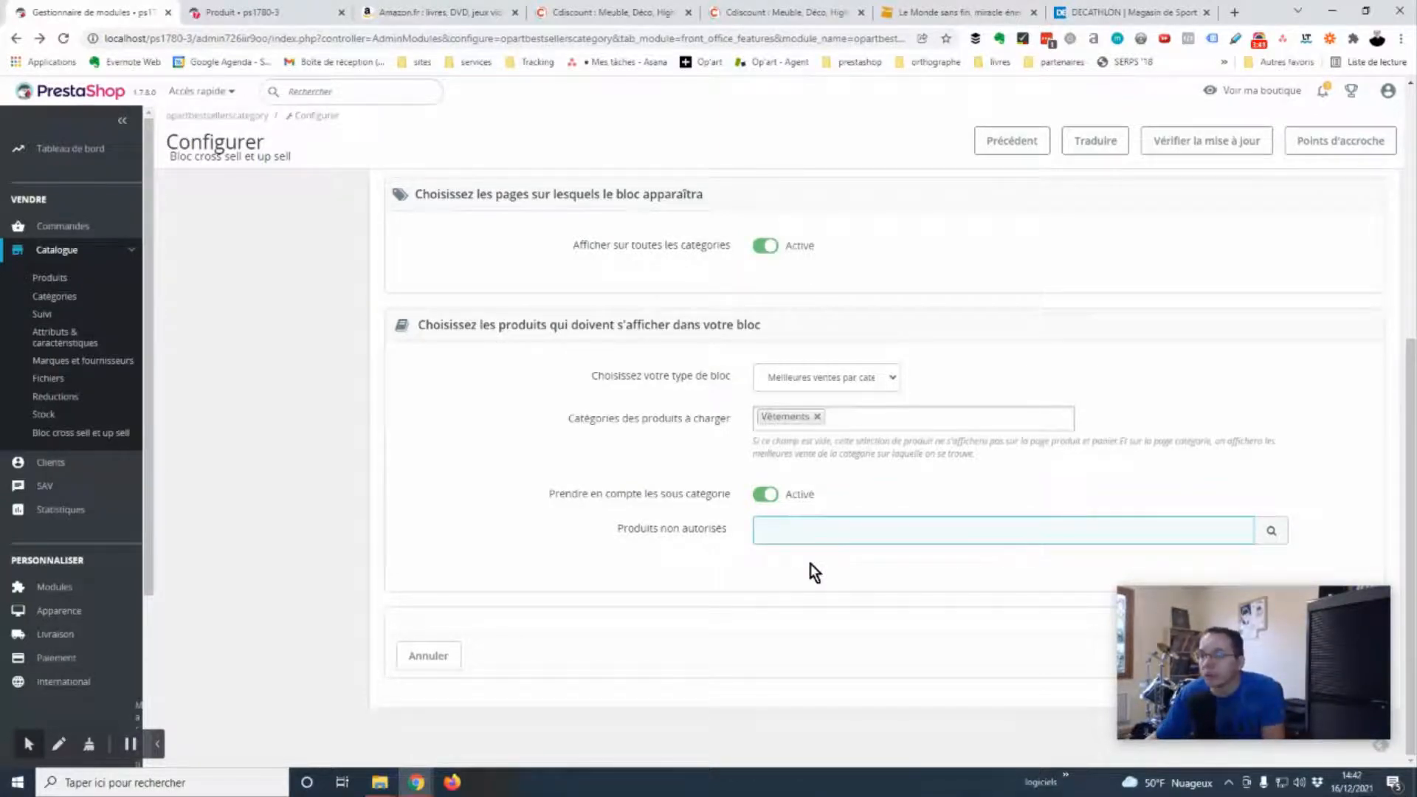
pyautogui.moveTo(1243, 610)
pyautogui.mouseDown()
pyautogui.moveTo(1248, 632)
pyautogui.moveTo(1235, 618)
pyautogui.moveTo(1236, 631)
pyautogui.mouseUp()
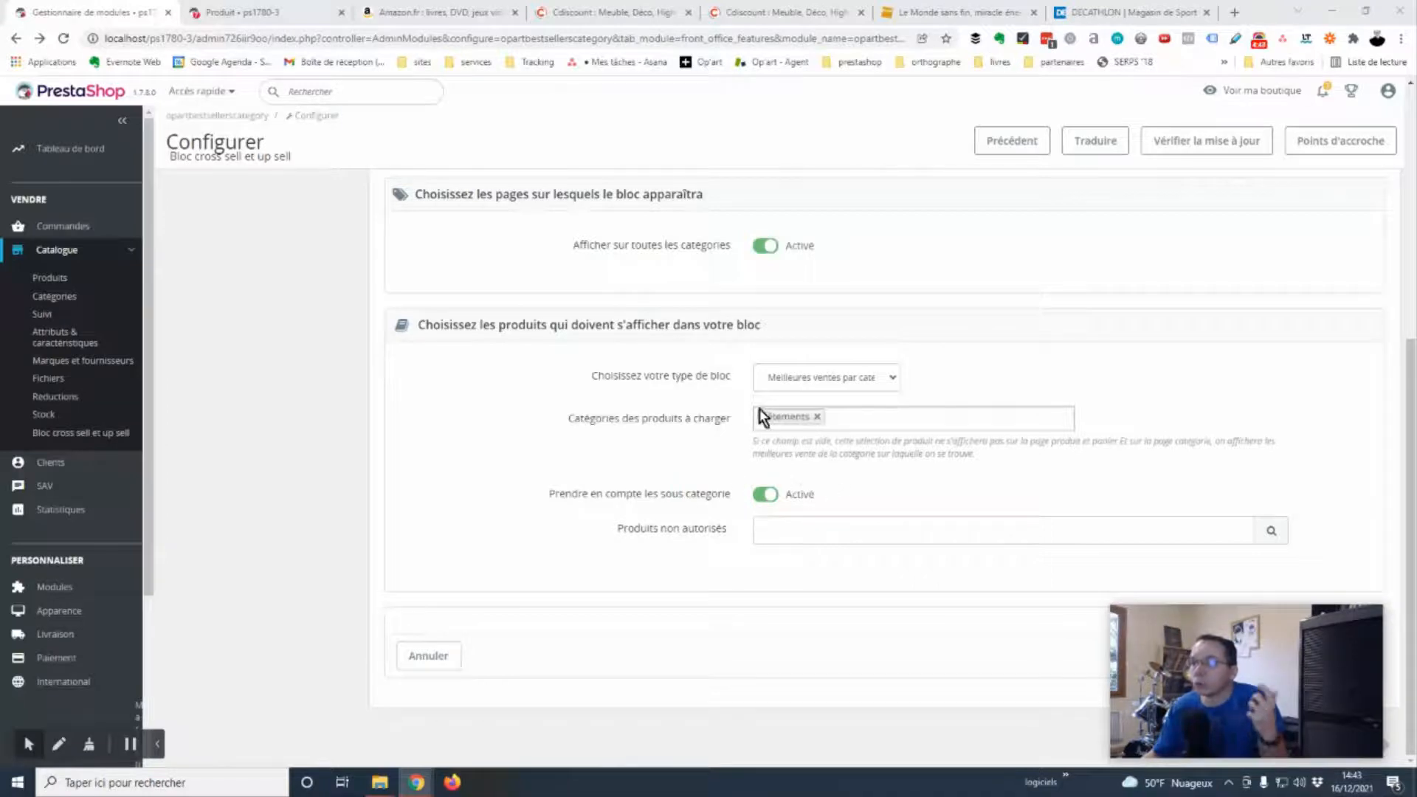
pyautogui.click(838, 532)
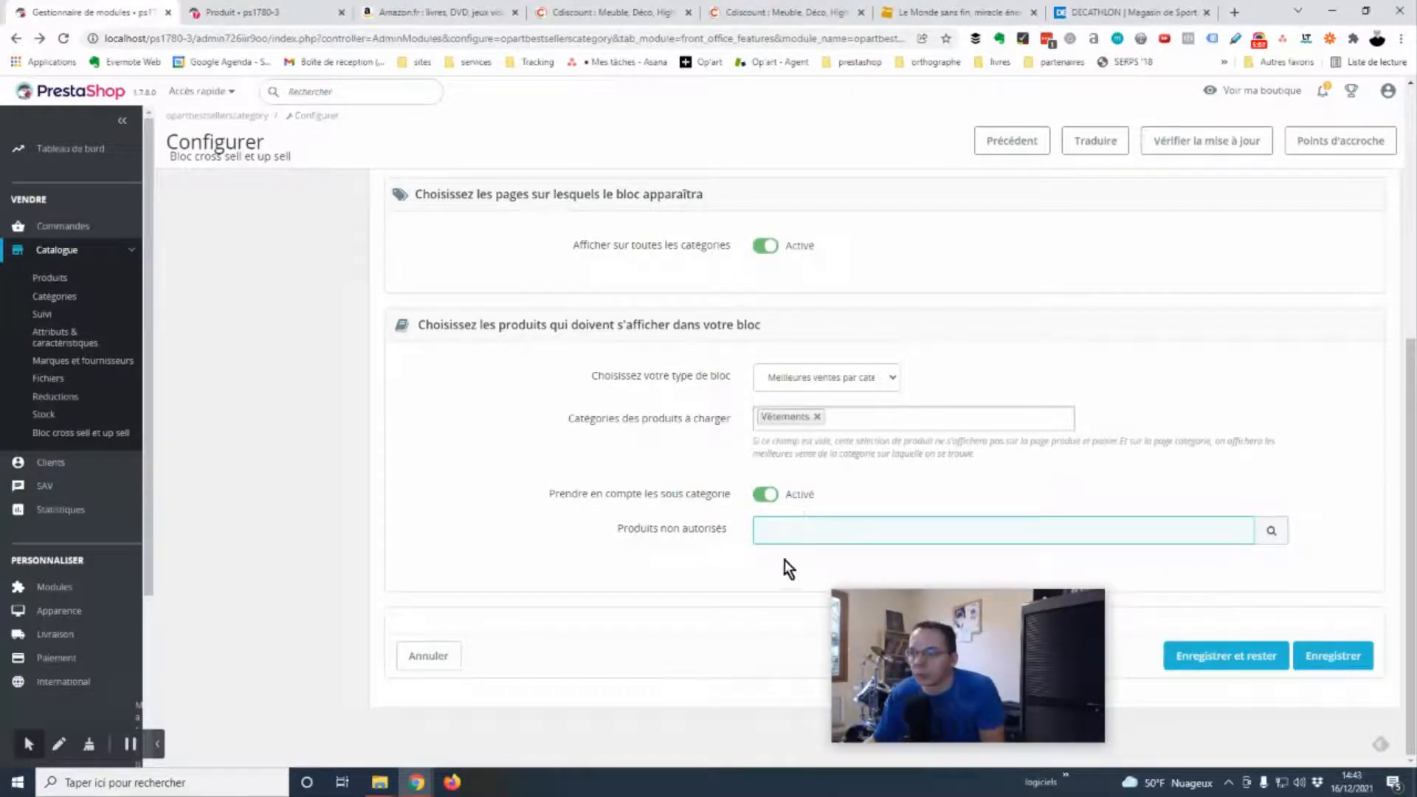
pyautogui.click(1351, 665)
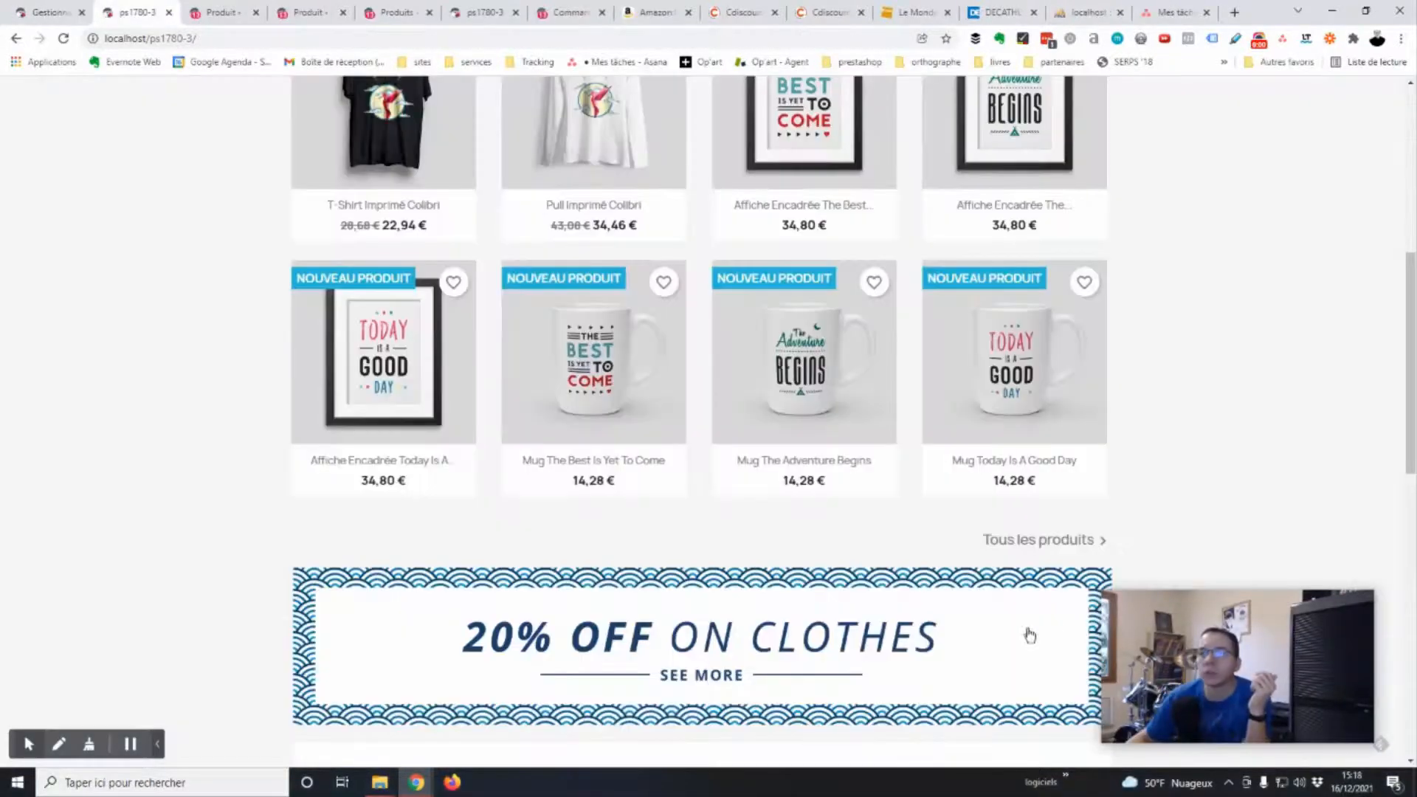
# - Reload the shop's home page and examine the title and products of the "Notre sélection de Noël" block below the custom text
pyautogui.scroll(6, 1220, 423)
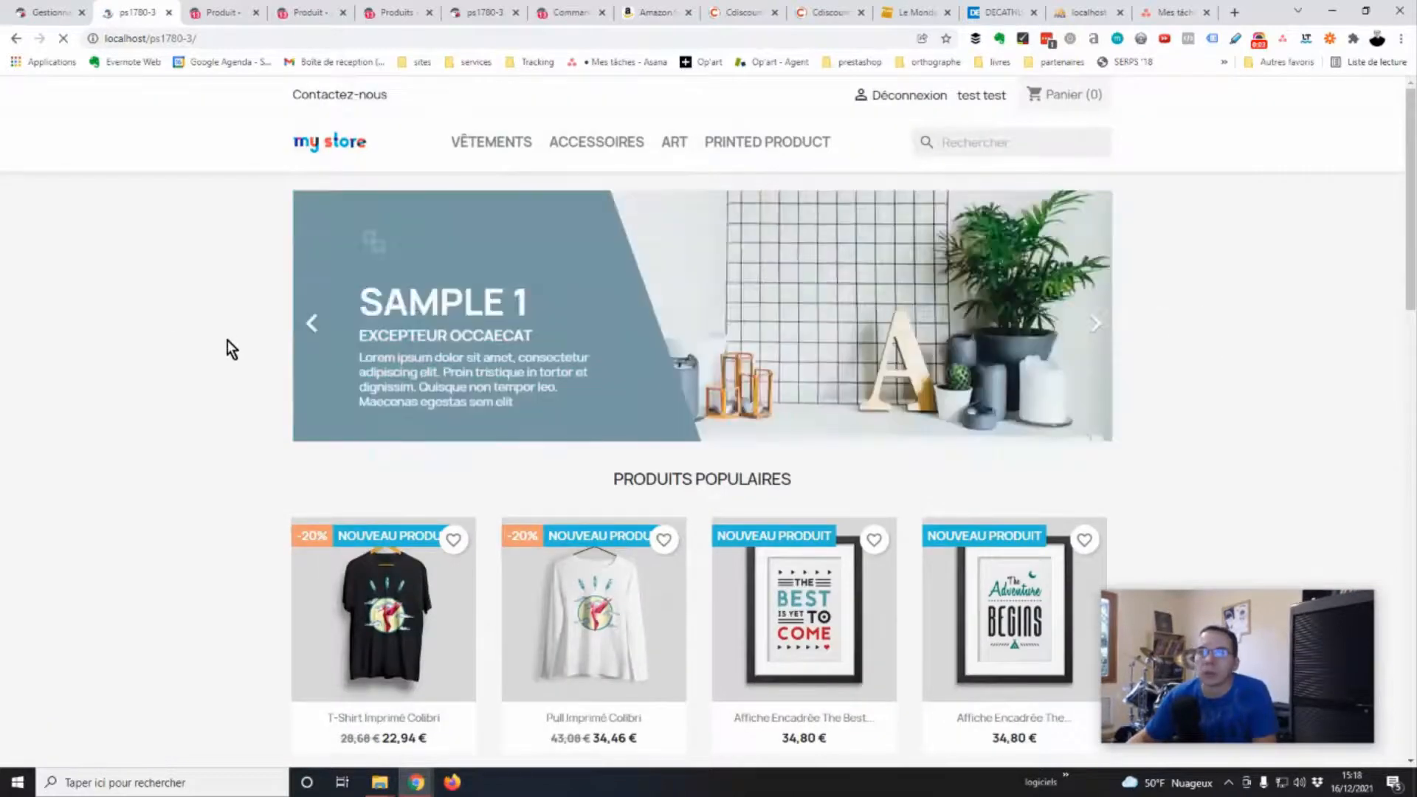
pyautogui.scroll(-10, 266, 428)
pyautogui.scroll(-6, 276, 440)
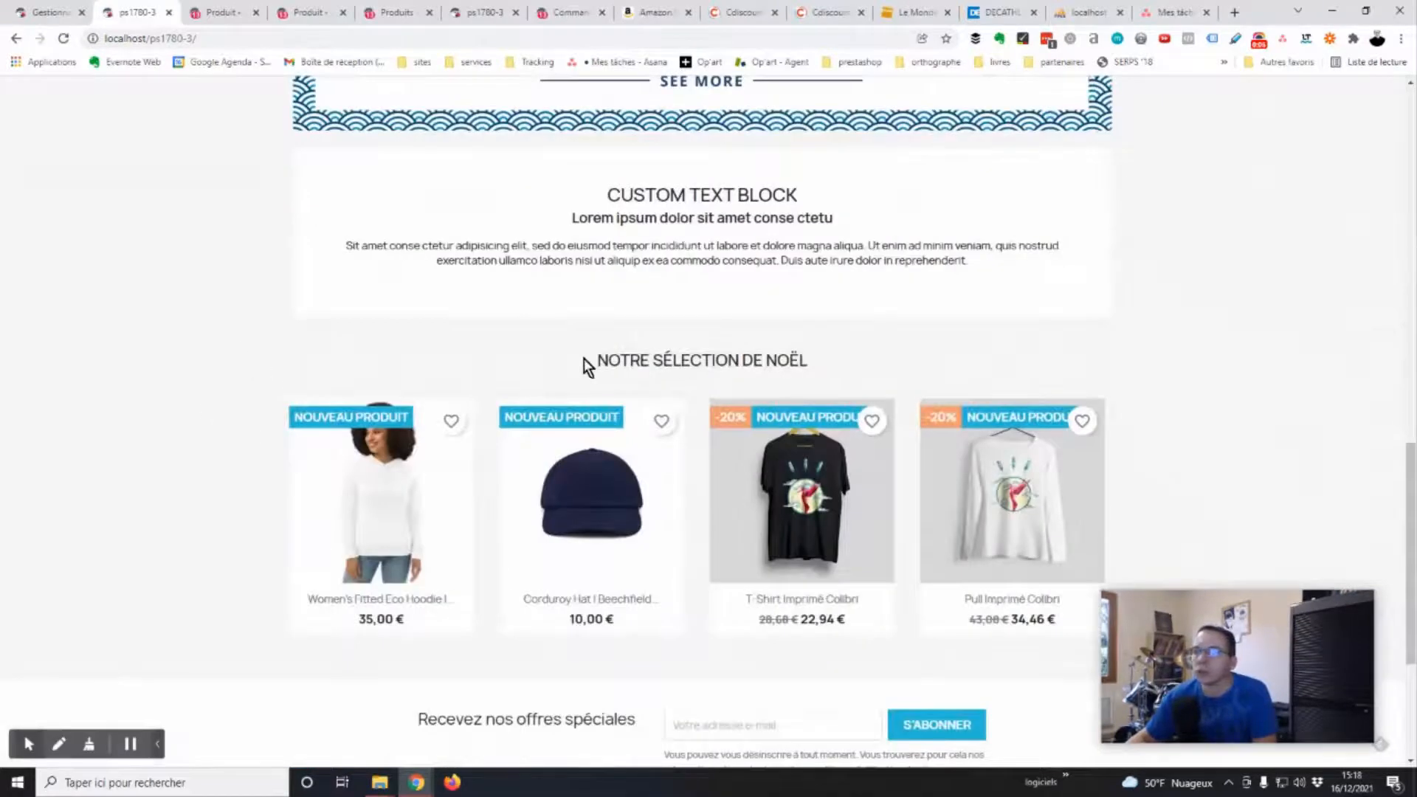
pyautogui.moveTo(582, 367); pyautogui.dragTo(813, 373)
pyautogui.click(1194, 341)
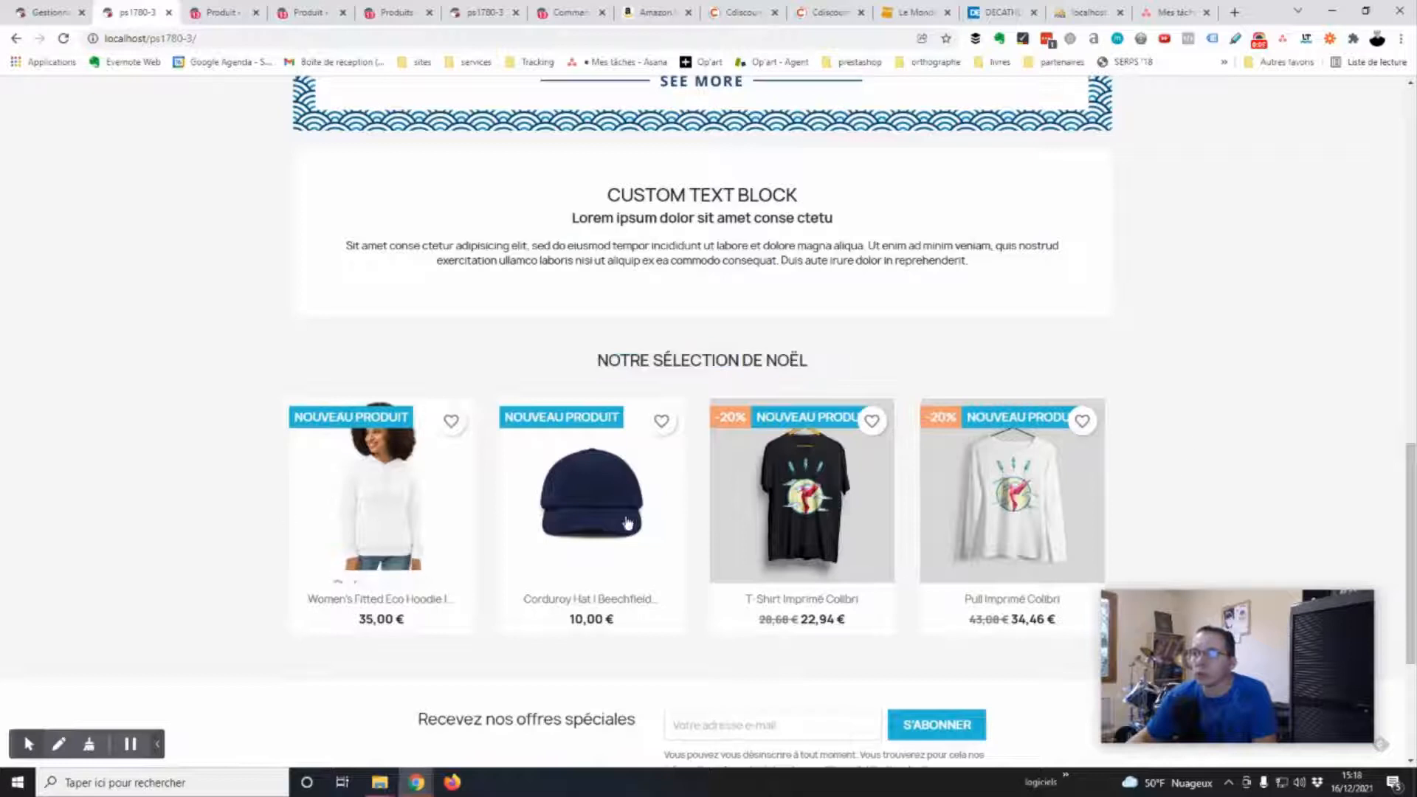
pyautogui.scroll(-1, 1181, 468)
pyautogui.scroll(-2, 1181, 468)
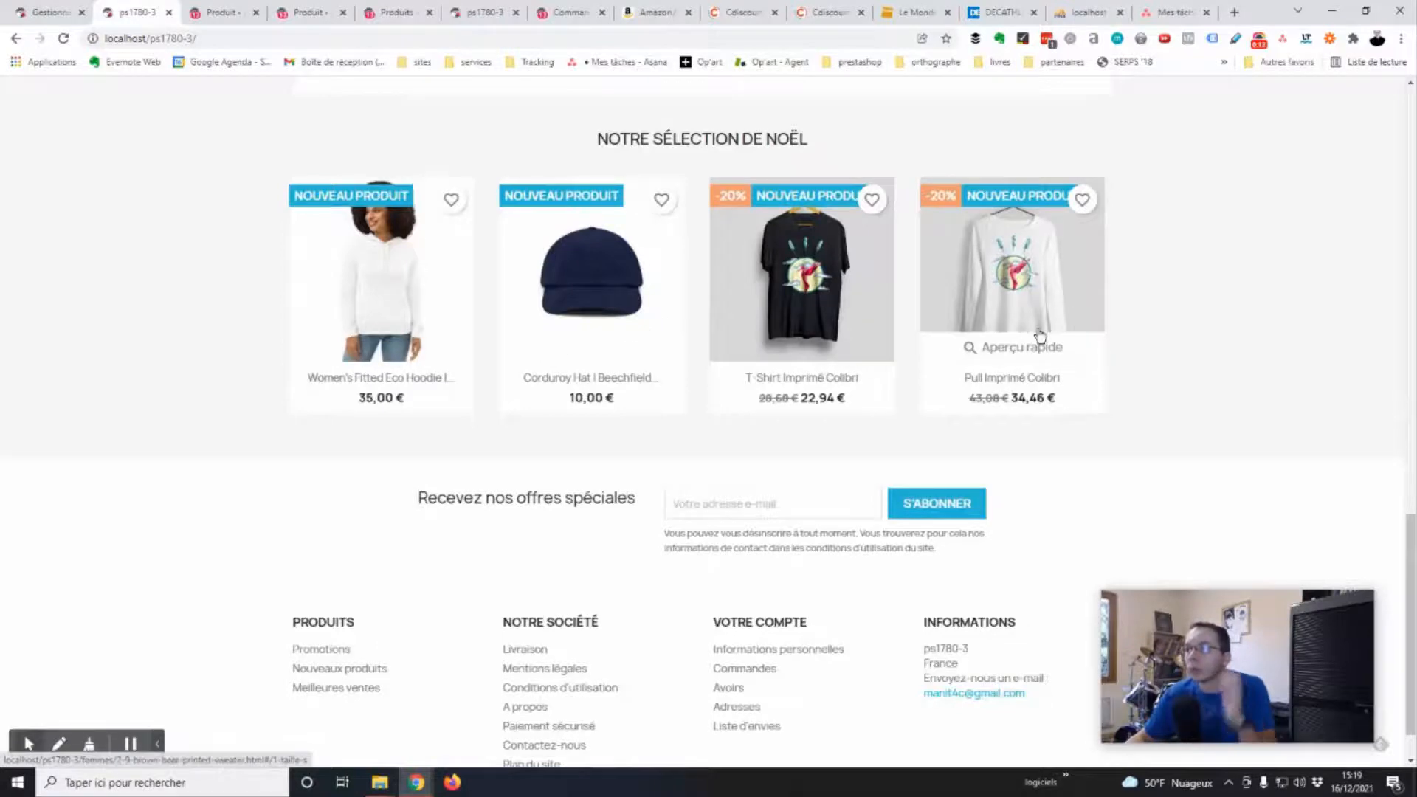
pyautogui.scroll(2, 1282, 494)
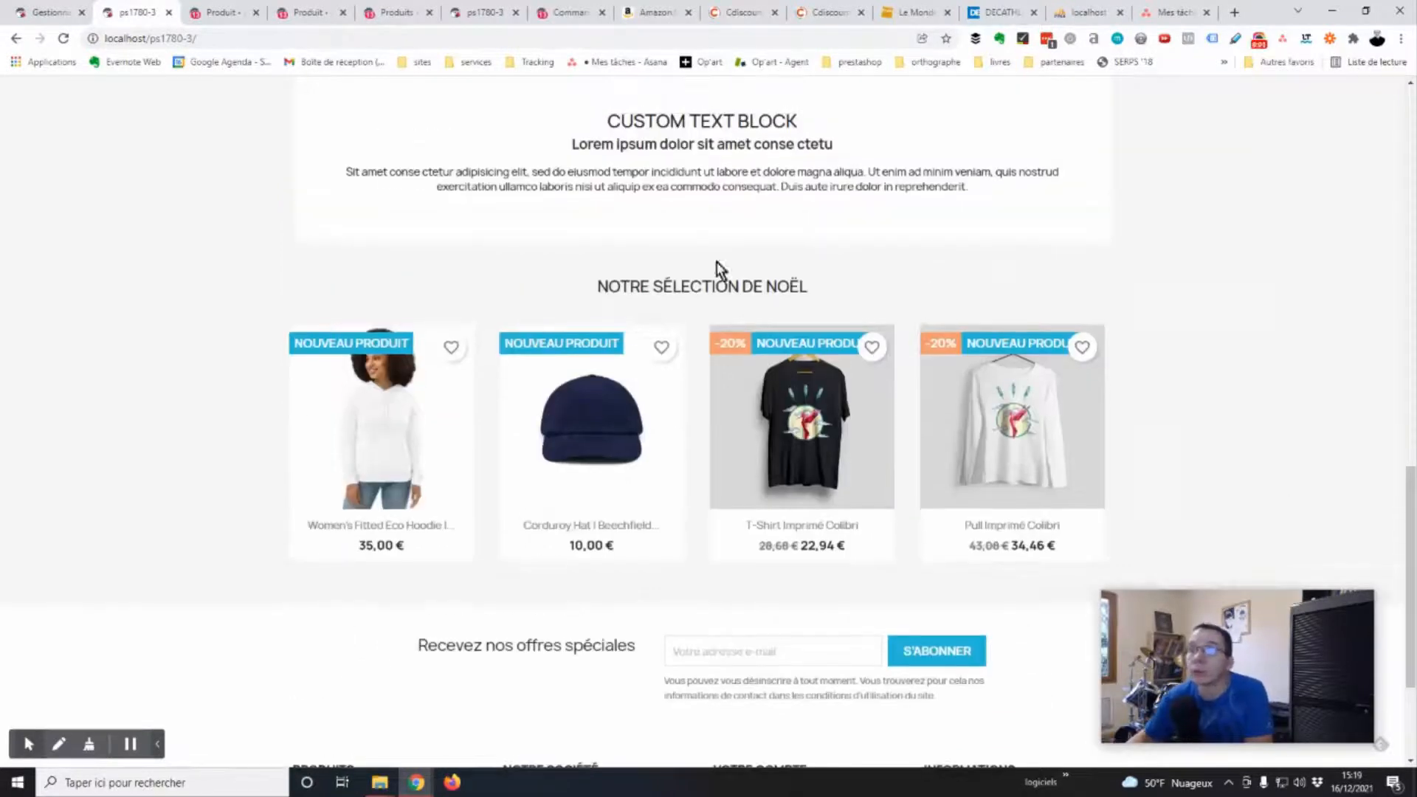
pyautogui.moveTo(807, 286); pyautogui.dragTo(595, 290)
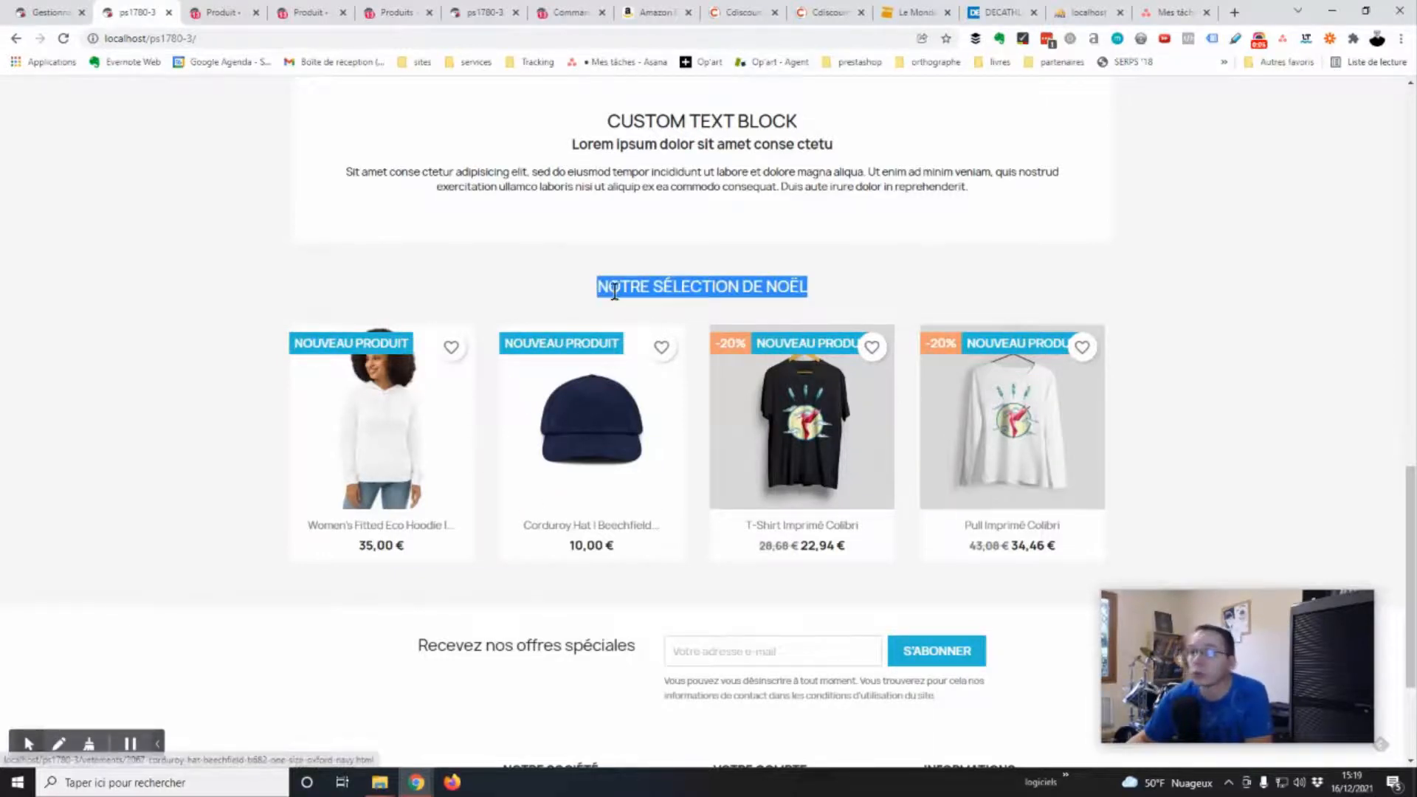
pyautogui.click(782, 317)
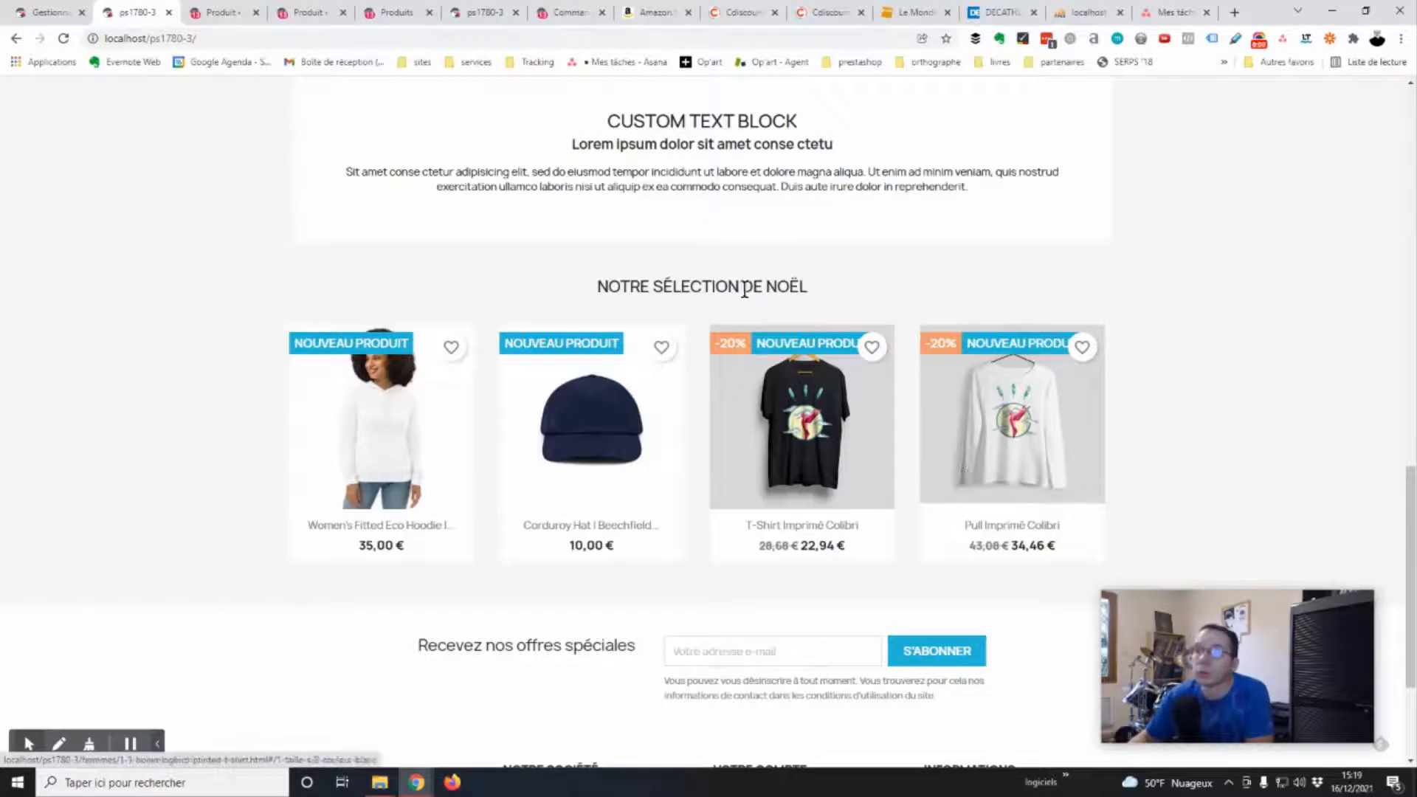
pyautogui.scroll(-1, 826, 289)
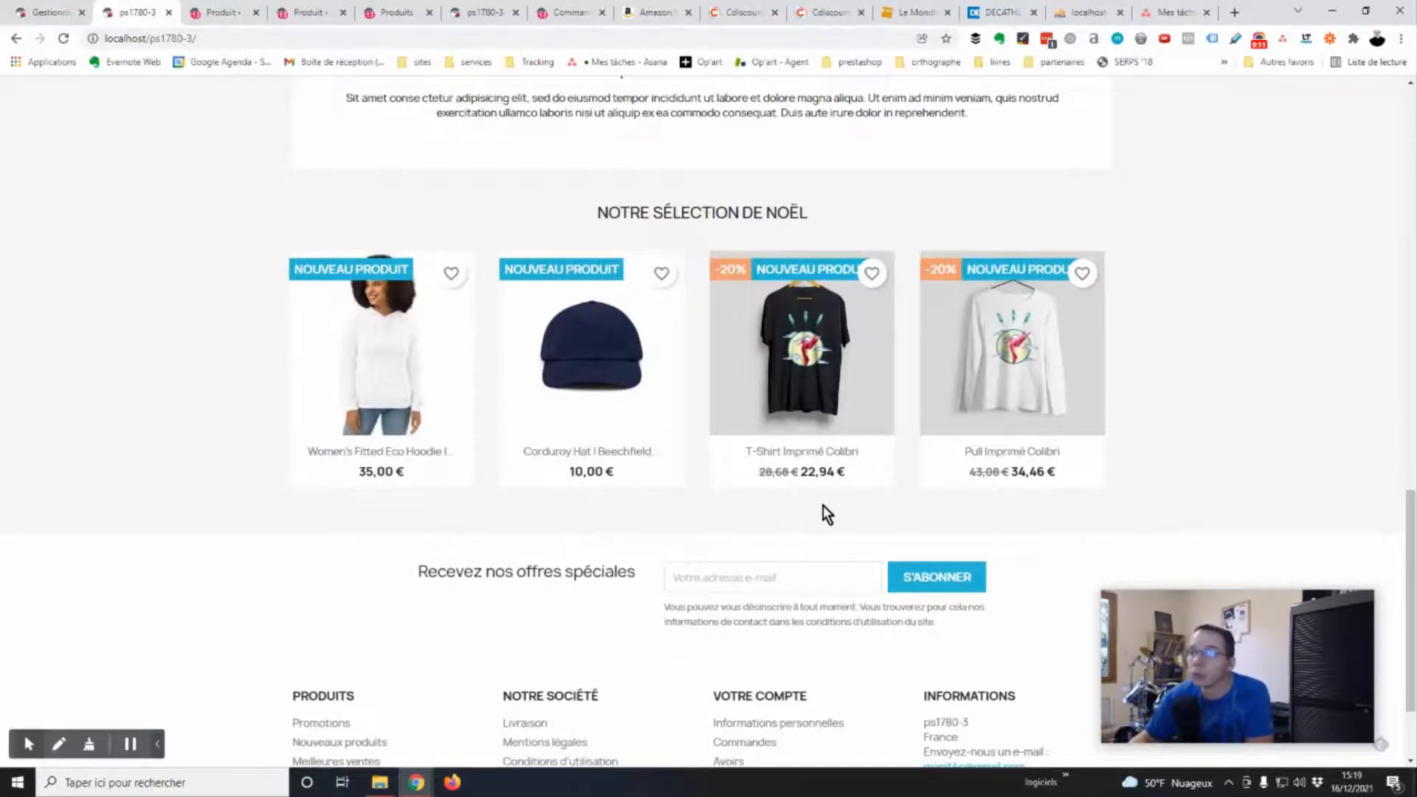
pyautogui.scroll(-1, 822, 510)
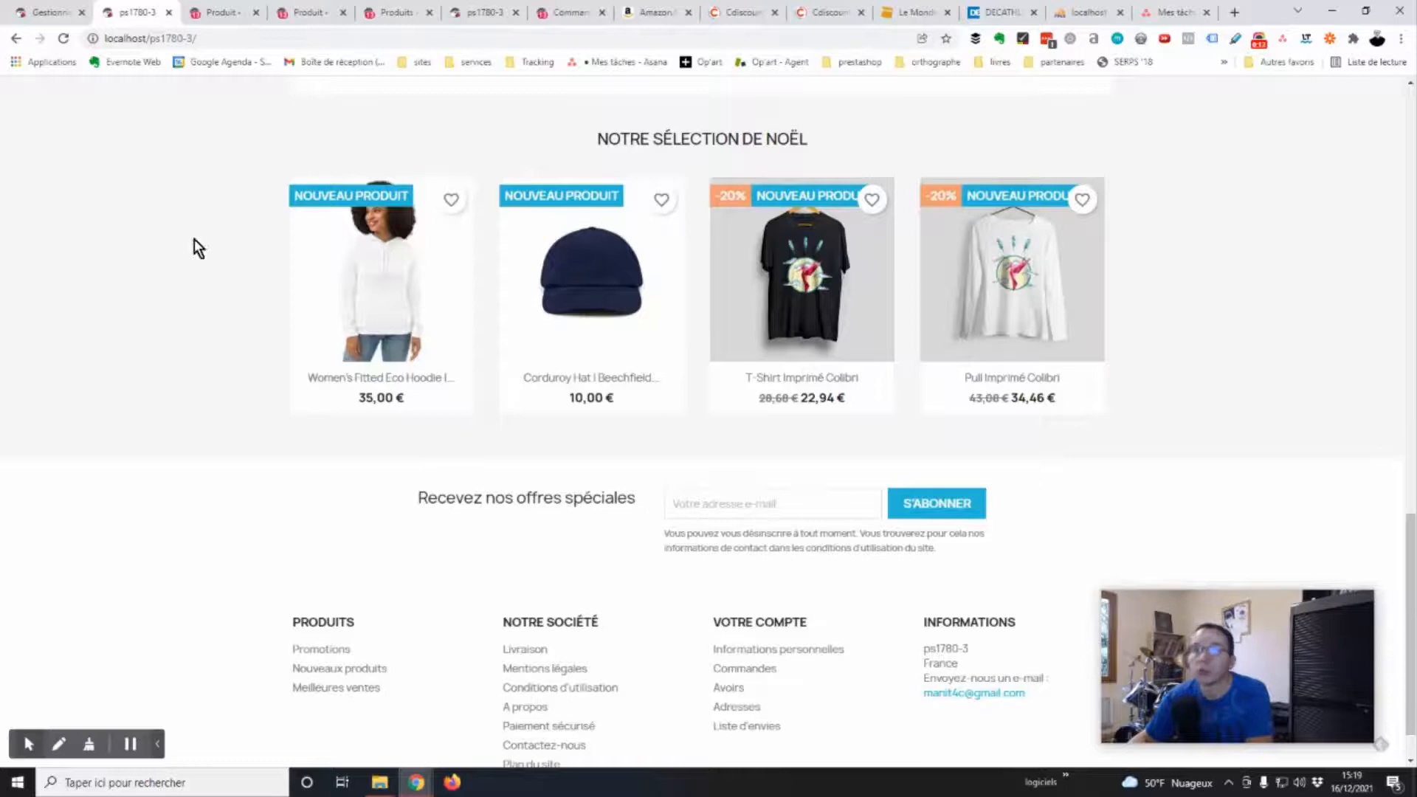
# - Return to the module configuration, open the "Notre sélection de Noël" block for editing and review its settings
pyautogui.click(45, 12)
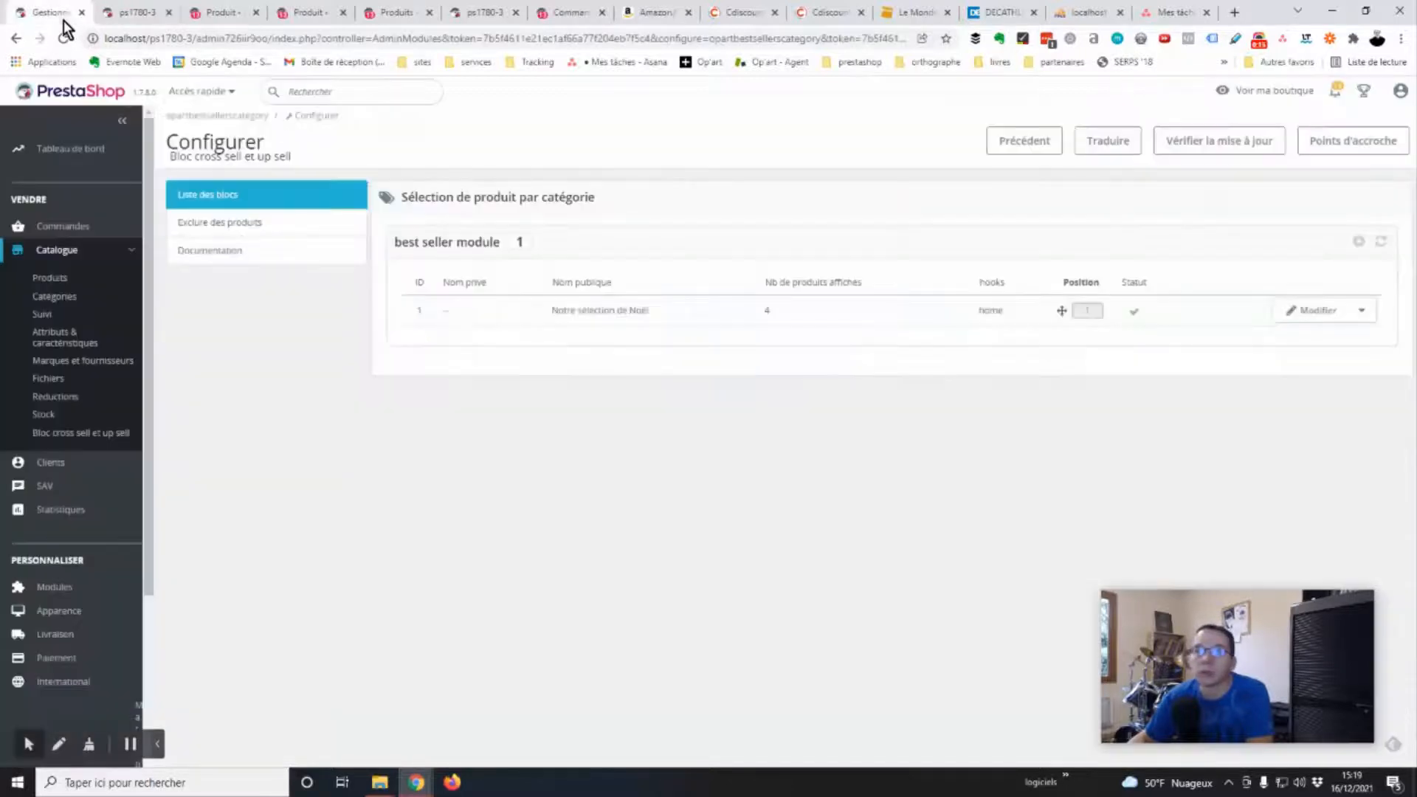
pyautogui.click(1305, 314)
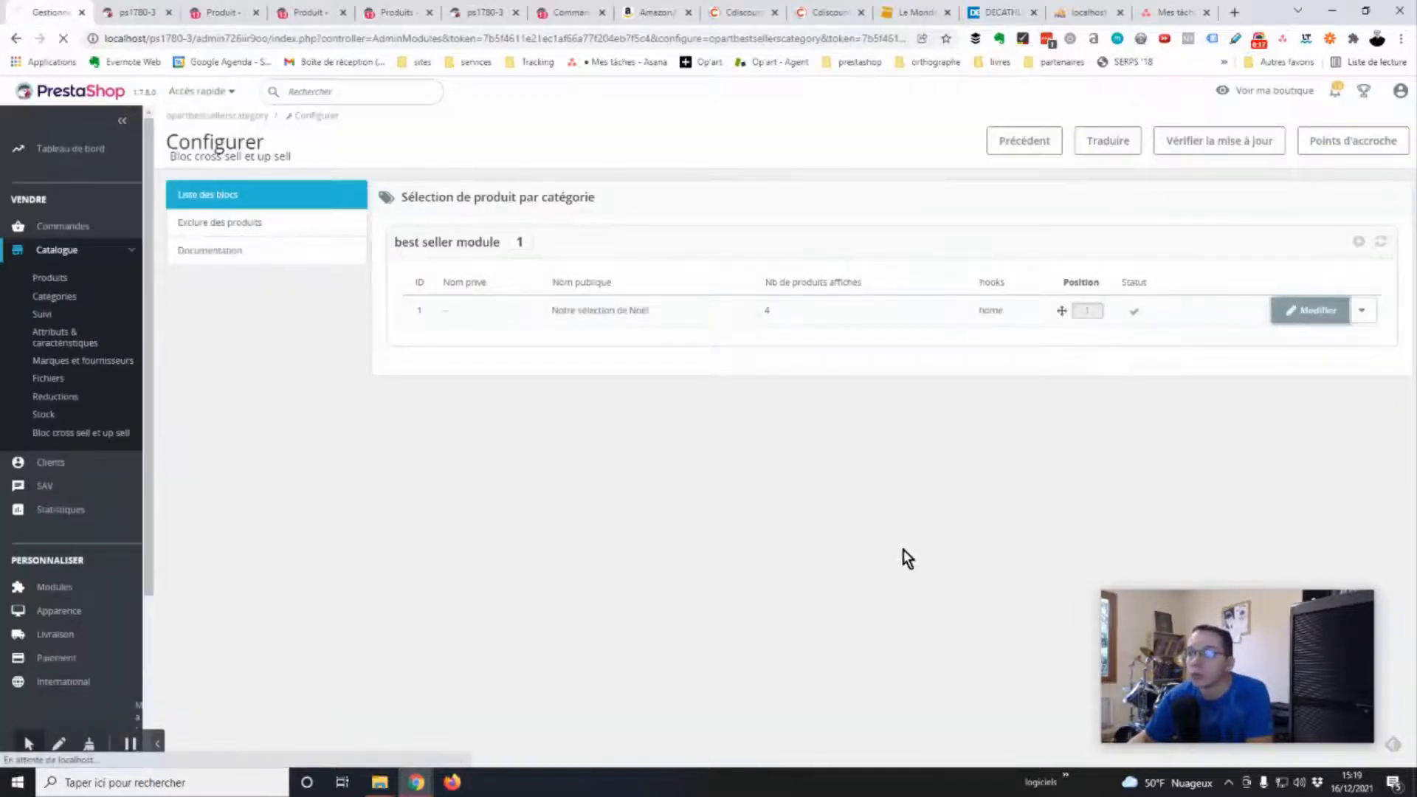
pyautogui.scroll(-4, 978, 505)
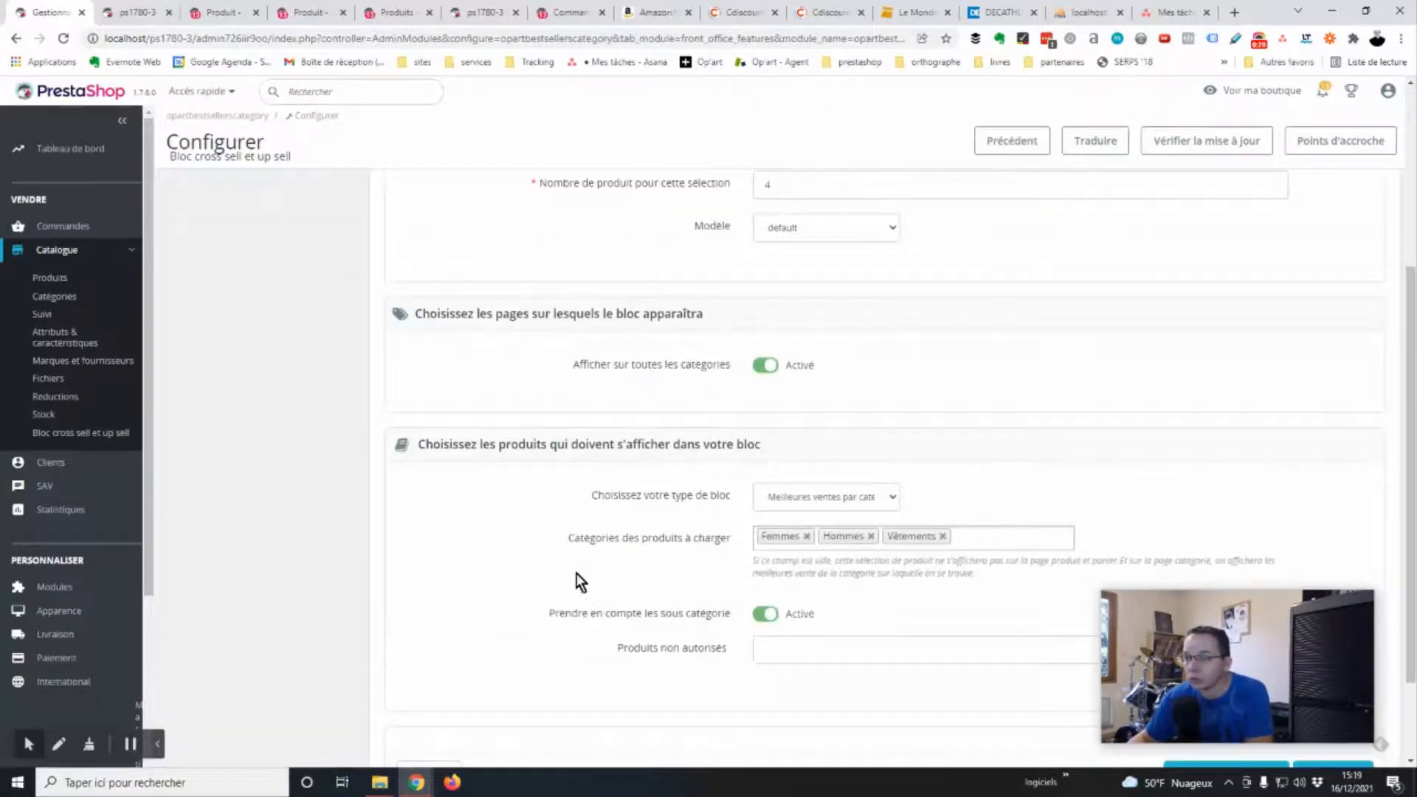
pyautogui.scroll(-1, 989, 506)
pyautogui.scroll(3, 871, 516)
pyautogui.scroll(3, 871, 520)
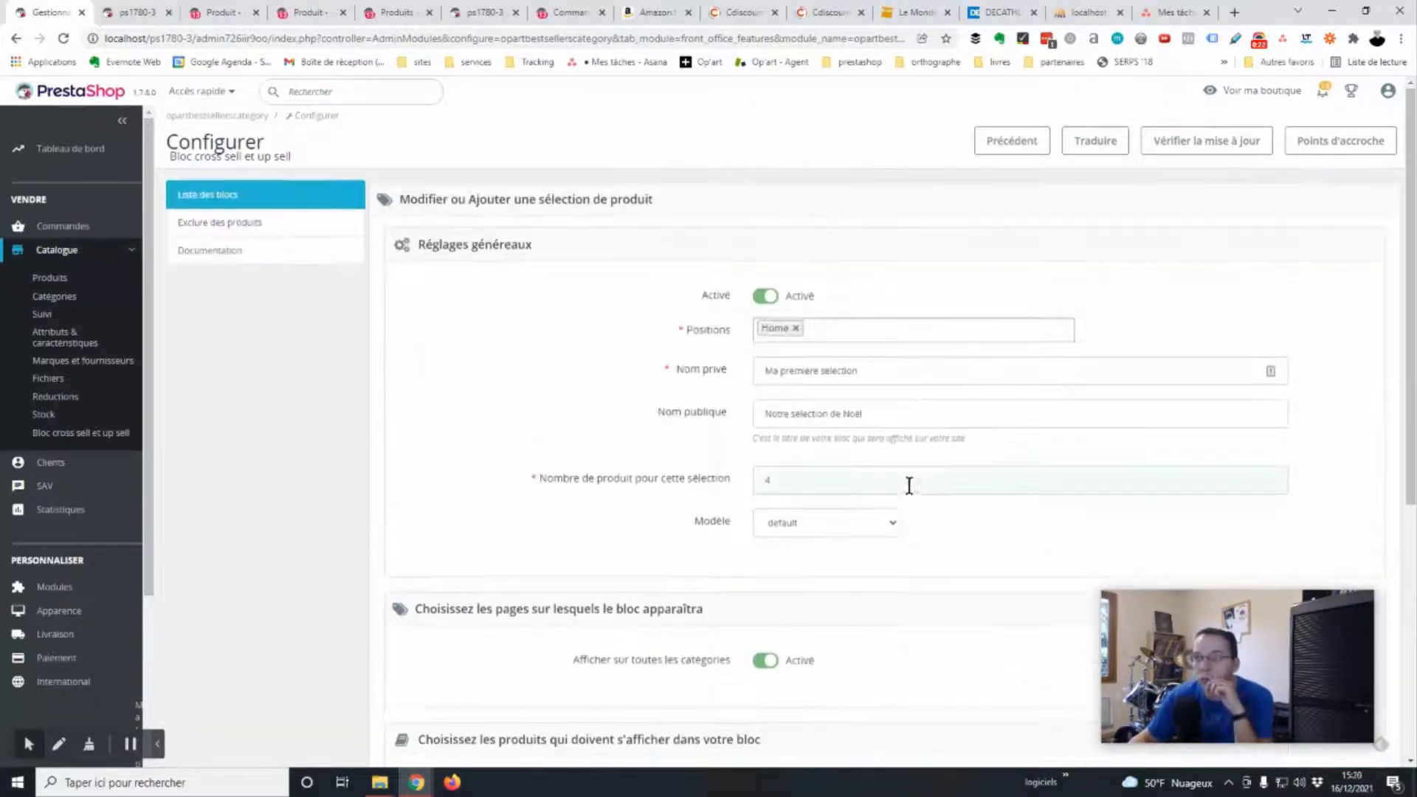
# - Change the block's public name to "Meilleures ventes de vêtements" and save the block
pyautogui.moveTo(895, 411); pyautogui.dragTo(742, 425)
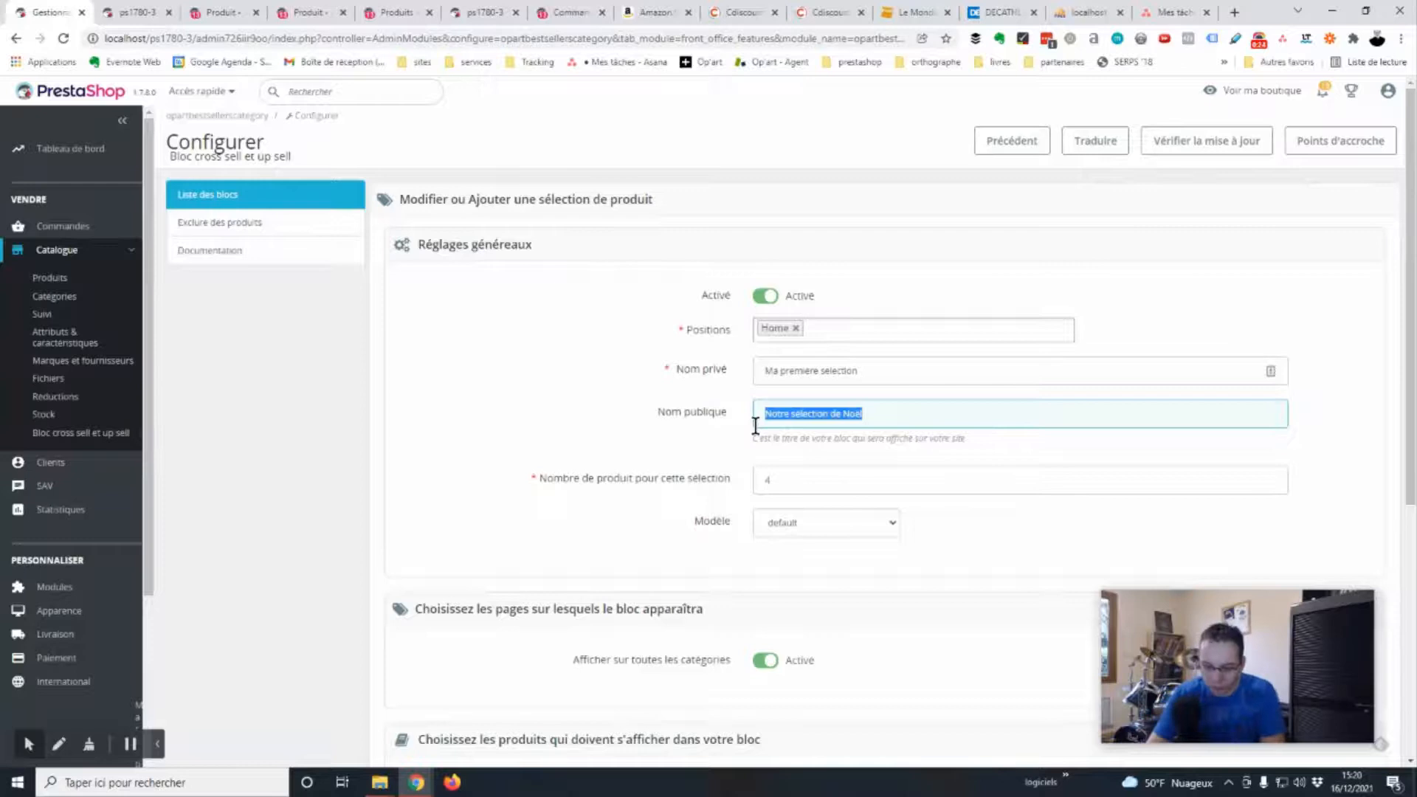
pyautogui.write('Meilleures ')
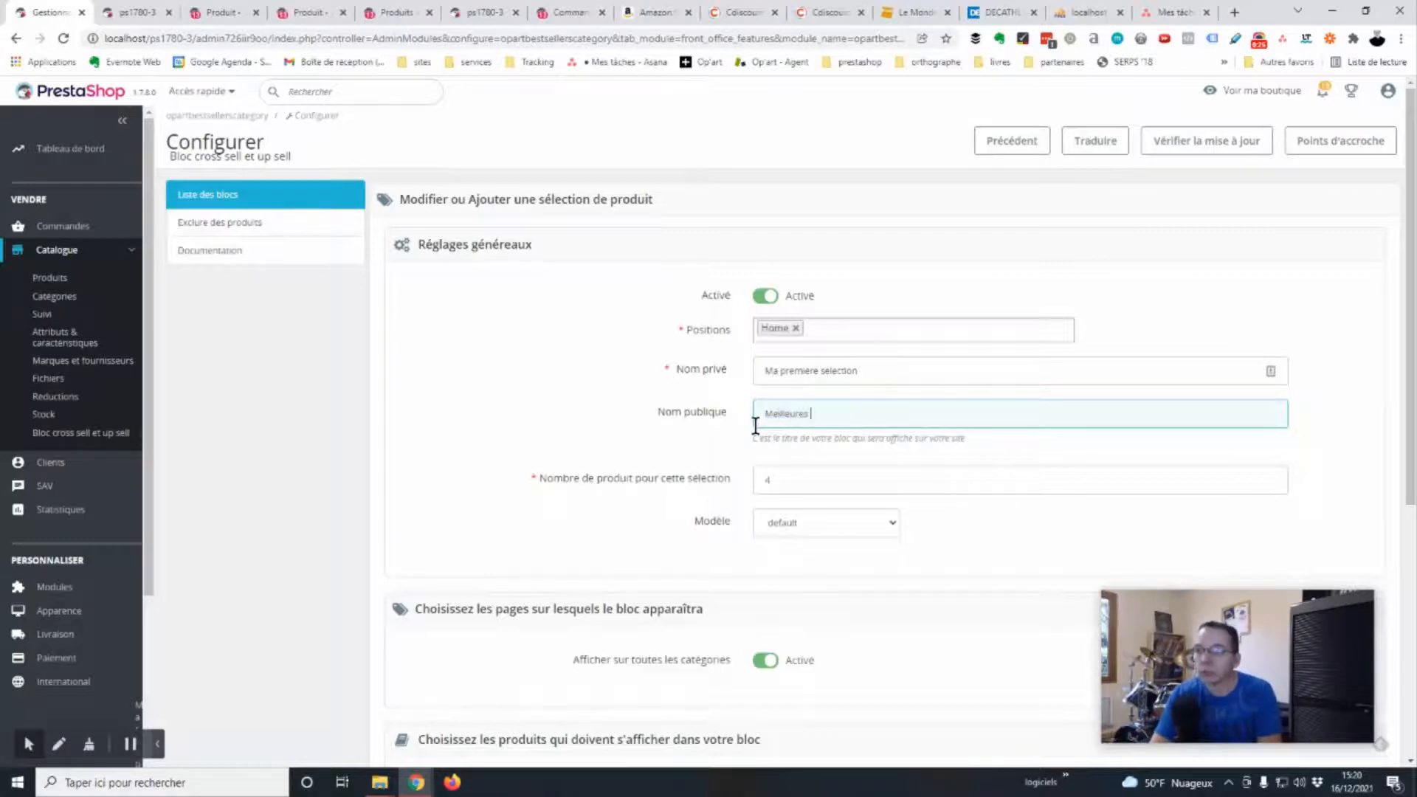
pyautogui.write('ventes de vêtements')
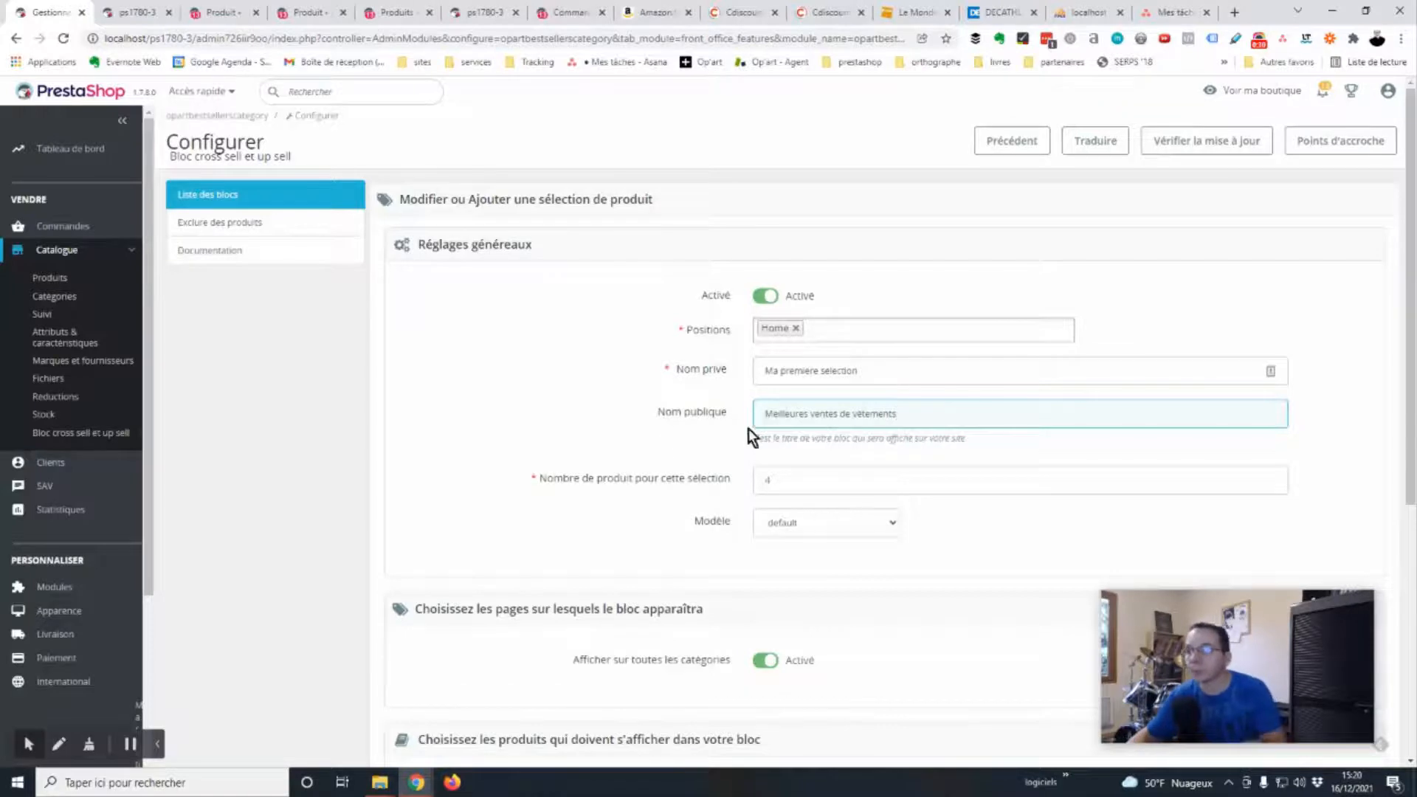
pyautogui.click(611, 436)
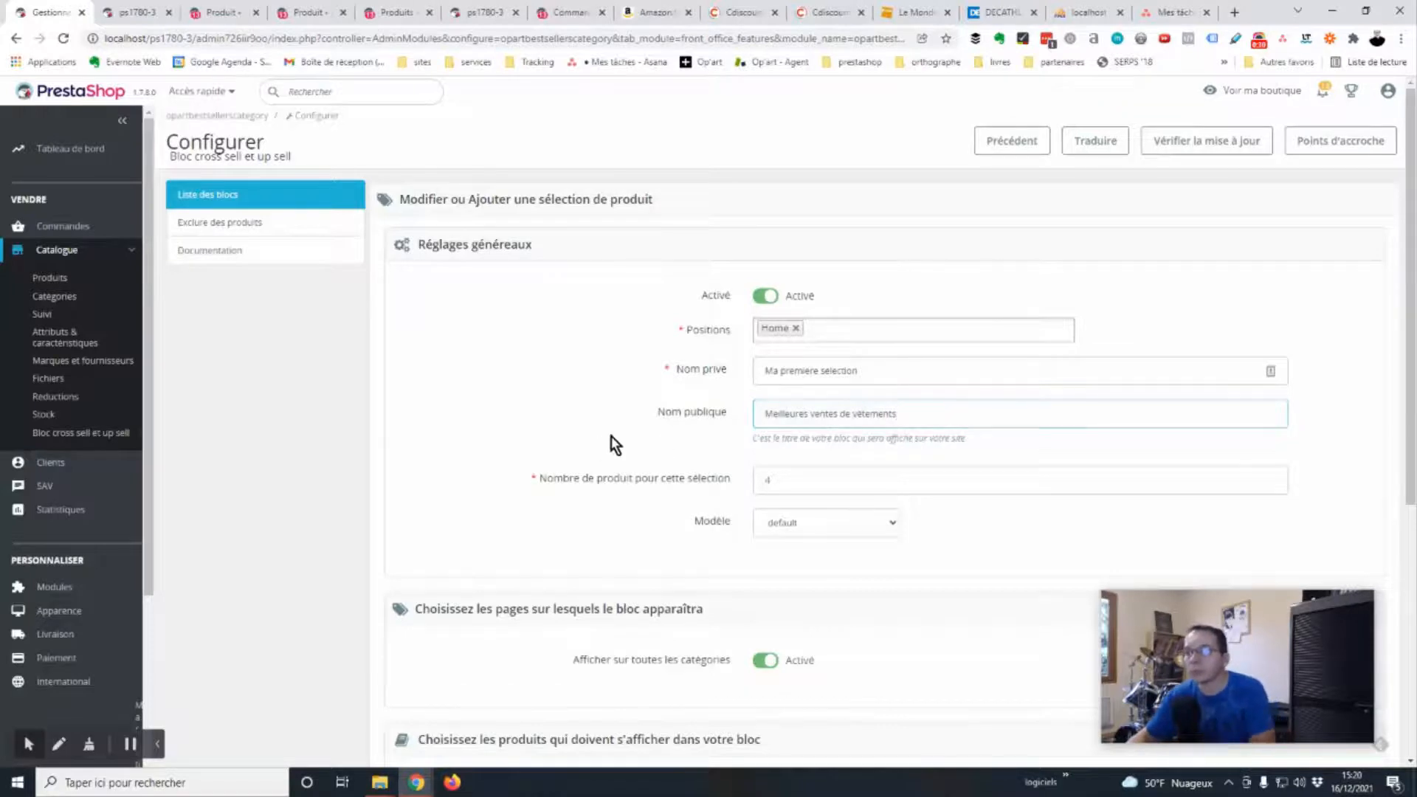
pyautogui.scroll(-1, 681, 457)
pyautogui.scroll(-5, 681, 458)
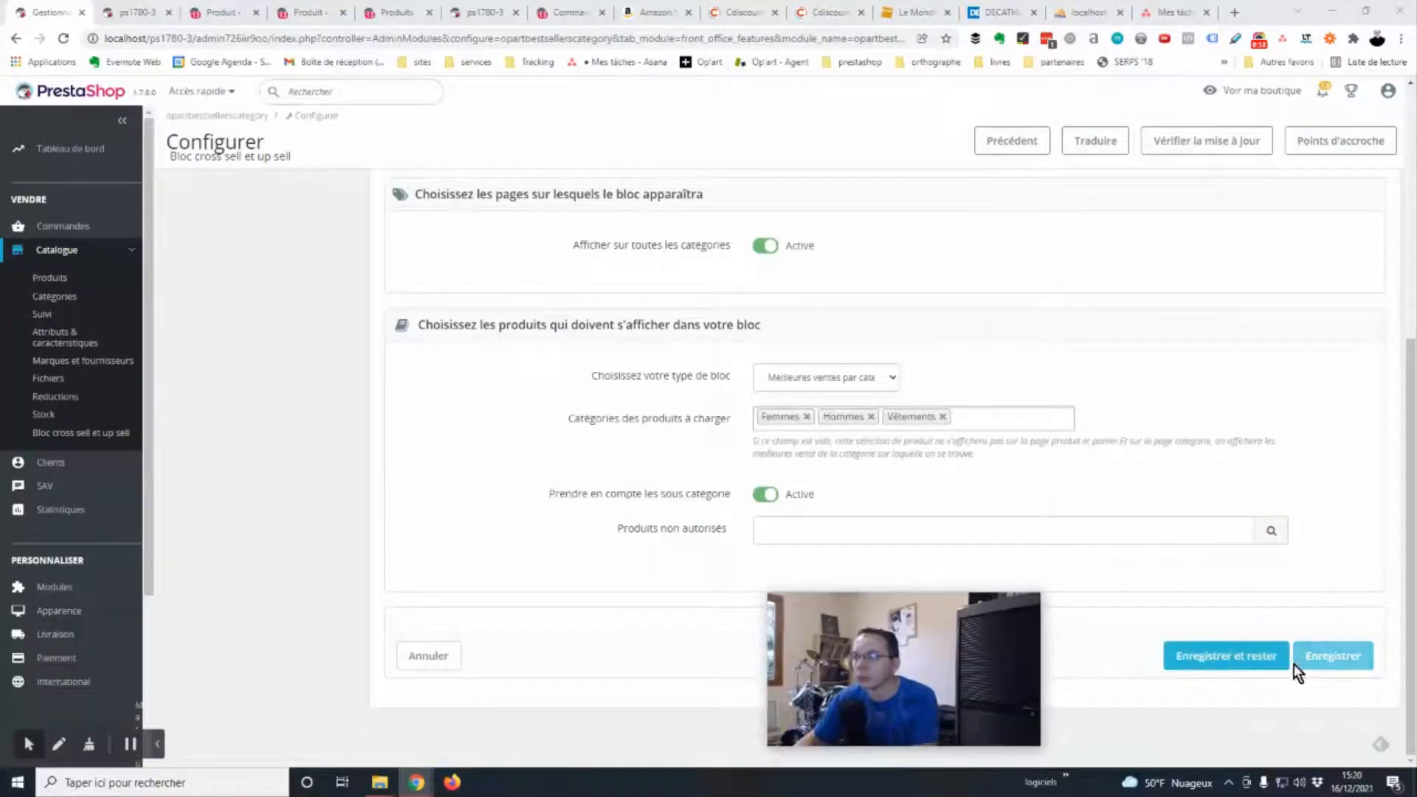
pyautogui.click(1333, 656)
# - Add a new block, assign it to the Home position and give it the private name "Noel"
pyautogui.click(1359, 244)
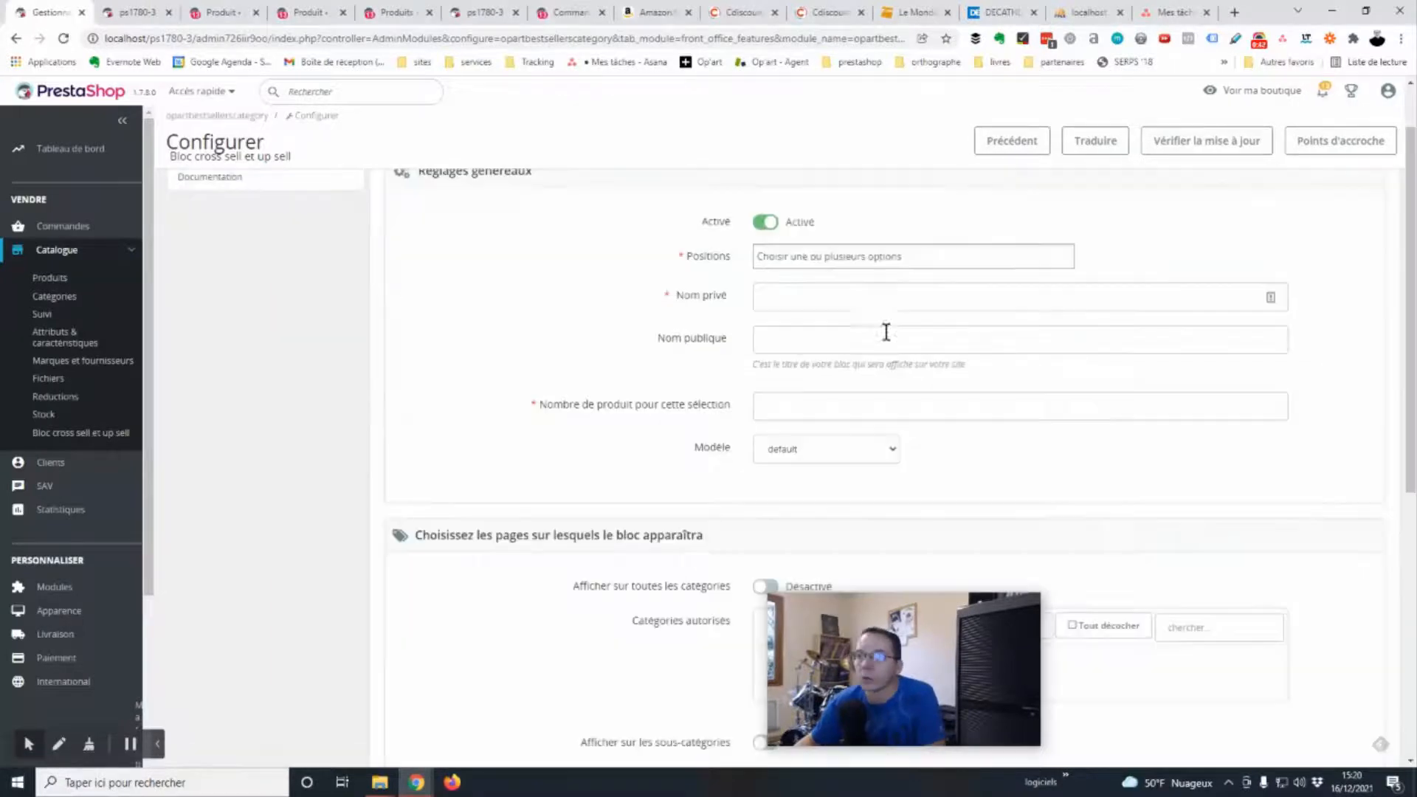
pyautogui.click(824, 256)
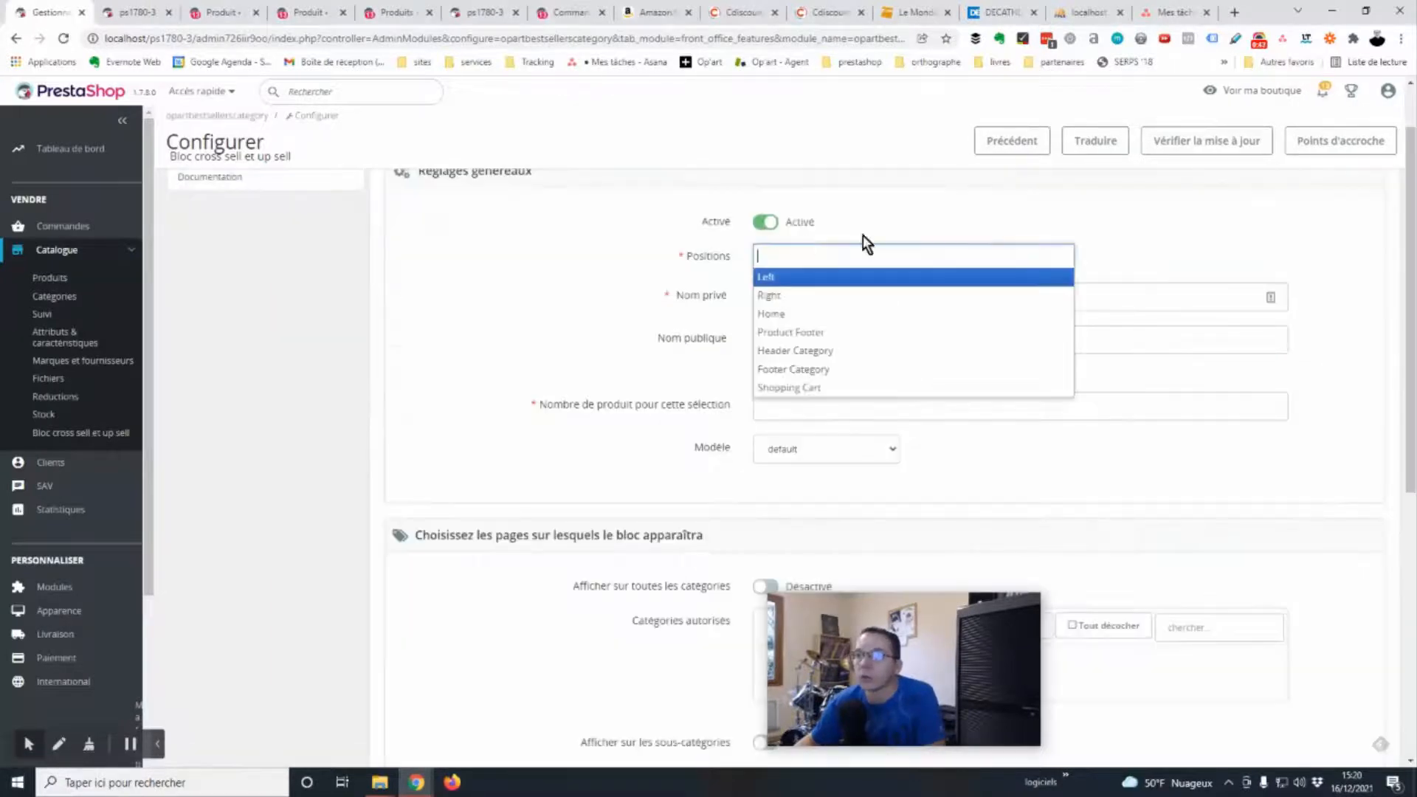
pyautogui.click(775, 315)
pyautogui.press('Tab')
pyautogui.write('Noel')
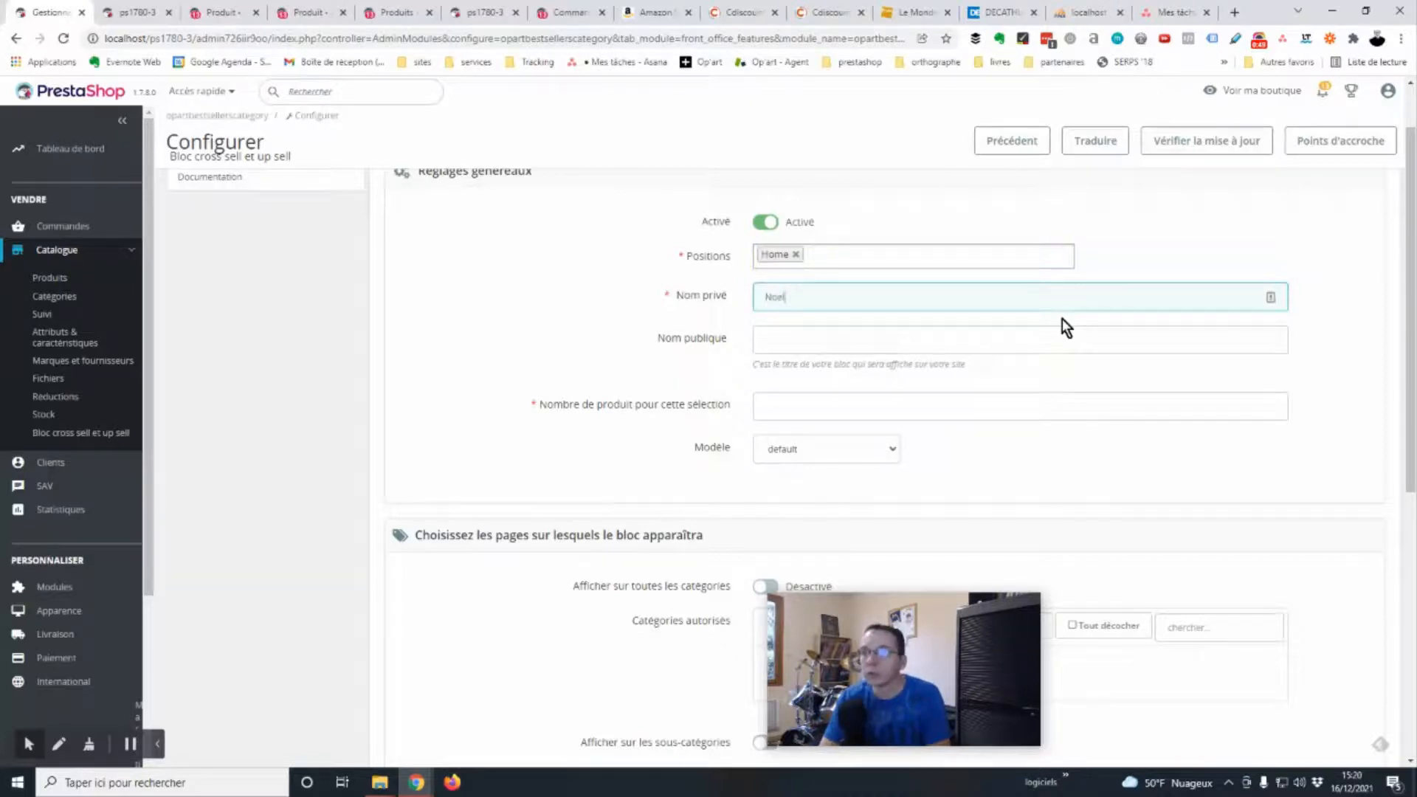
pyautogui.press('Tab')
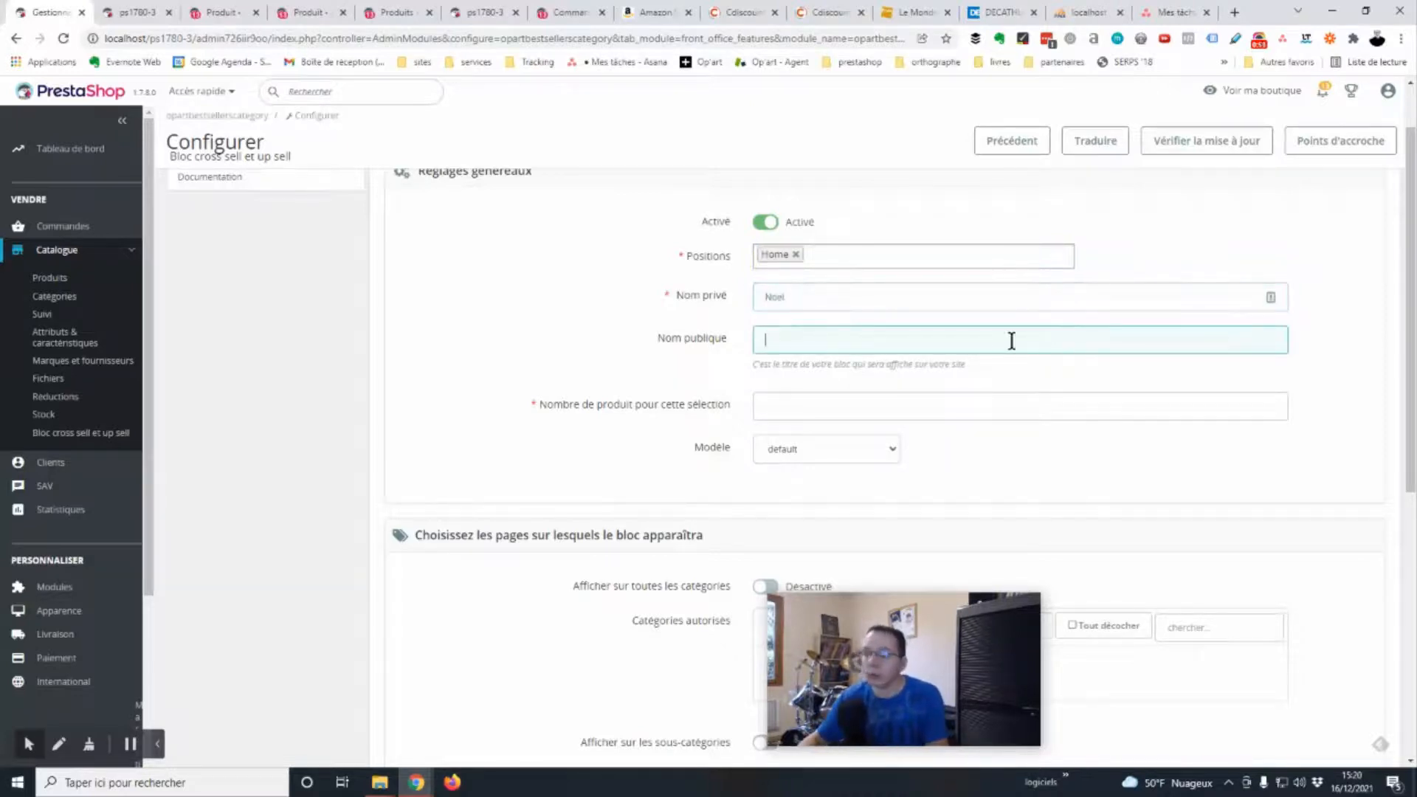
# - Set the new block's public name to "Notre sélection de Noël" and its number of products to 4
pyautogui.write('Noel')
pyautogui.press('BackSpace')
pyautogui.press('BackSpace')
pyautogui.press('BackSpace')
pyautogui.press('BackSpace')
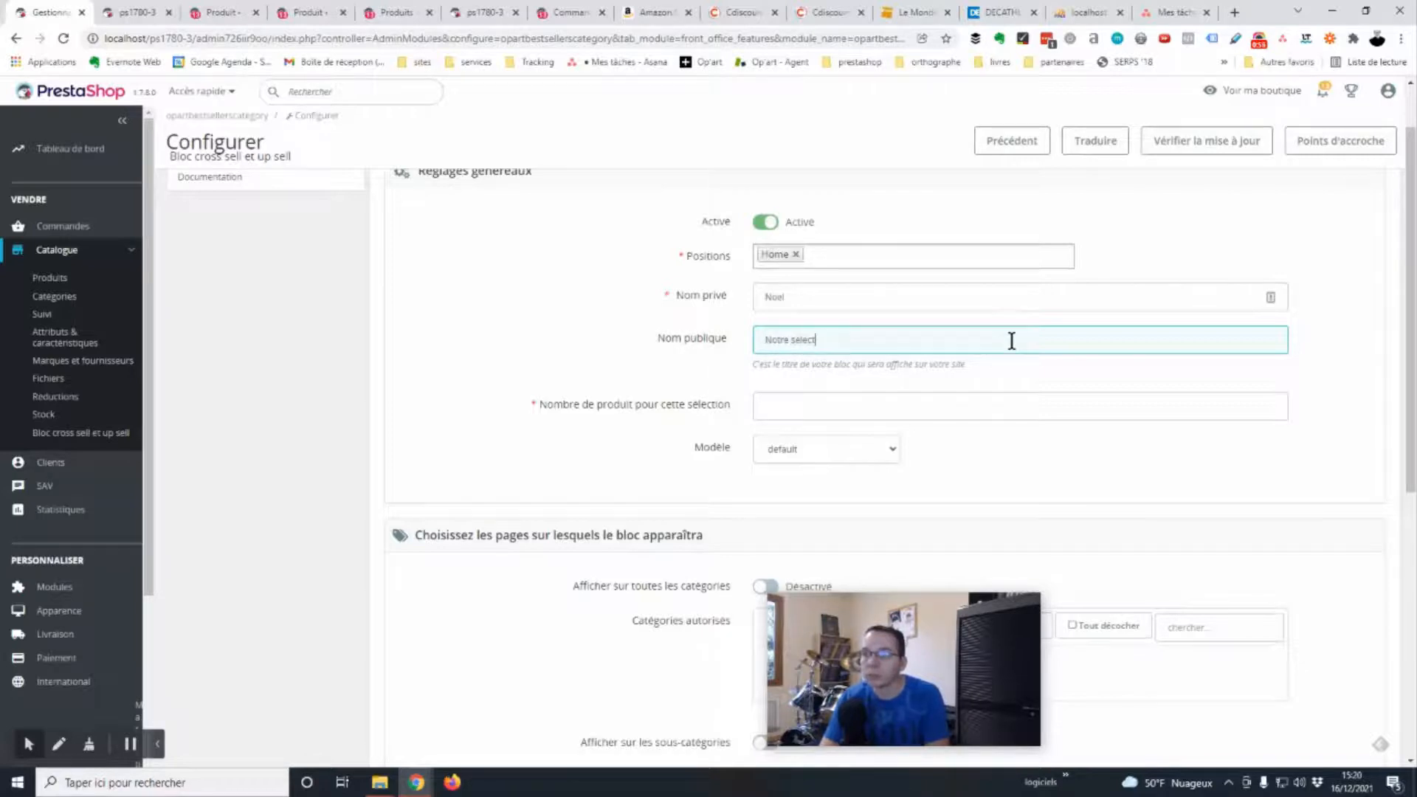
pyautogui.write('Notre selection de Noël')
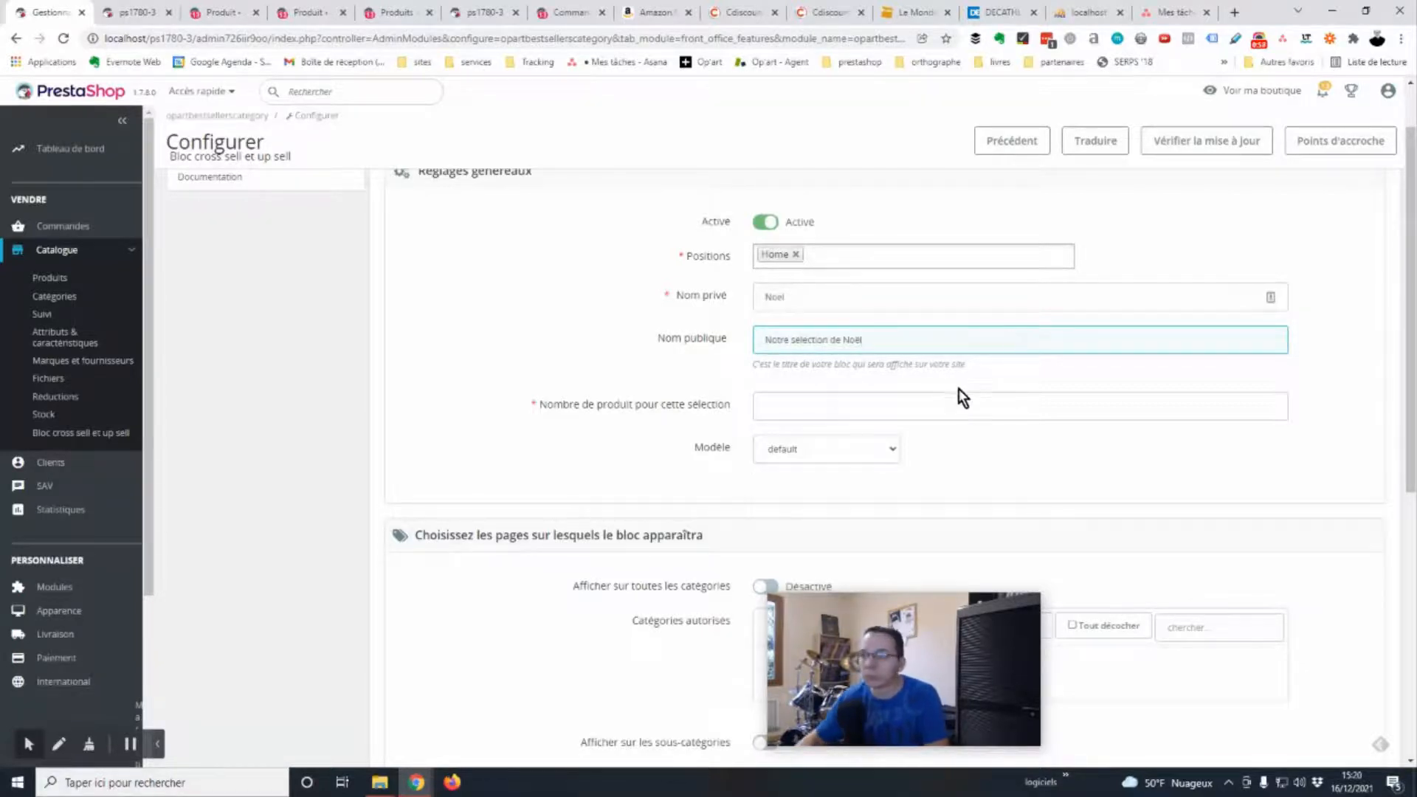
pyautogui.scroll(-2, 959, 395)
pyautogui.click(822, 245)
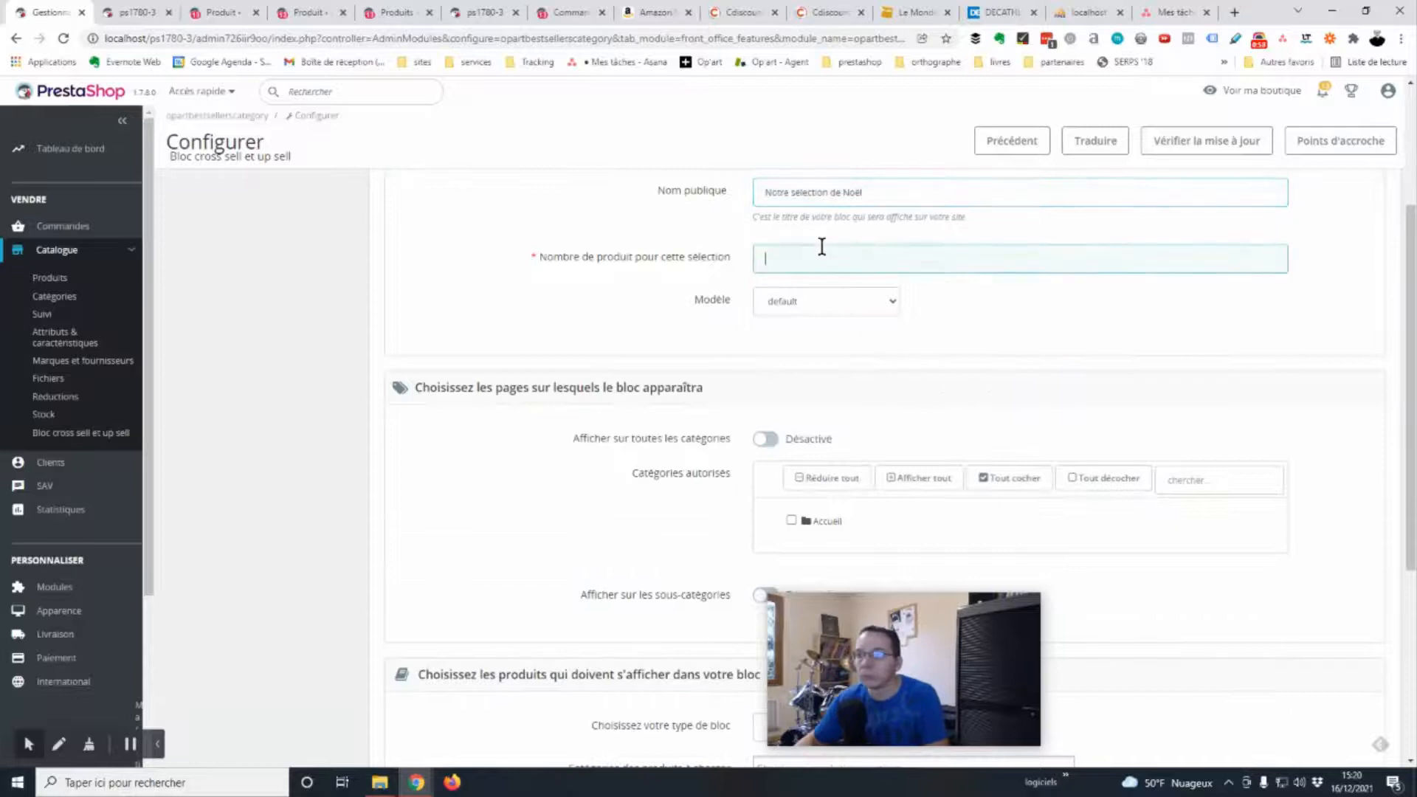
pyautogui.click(567, 349)
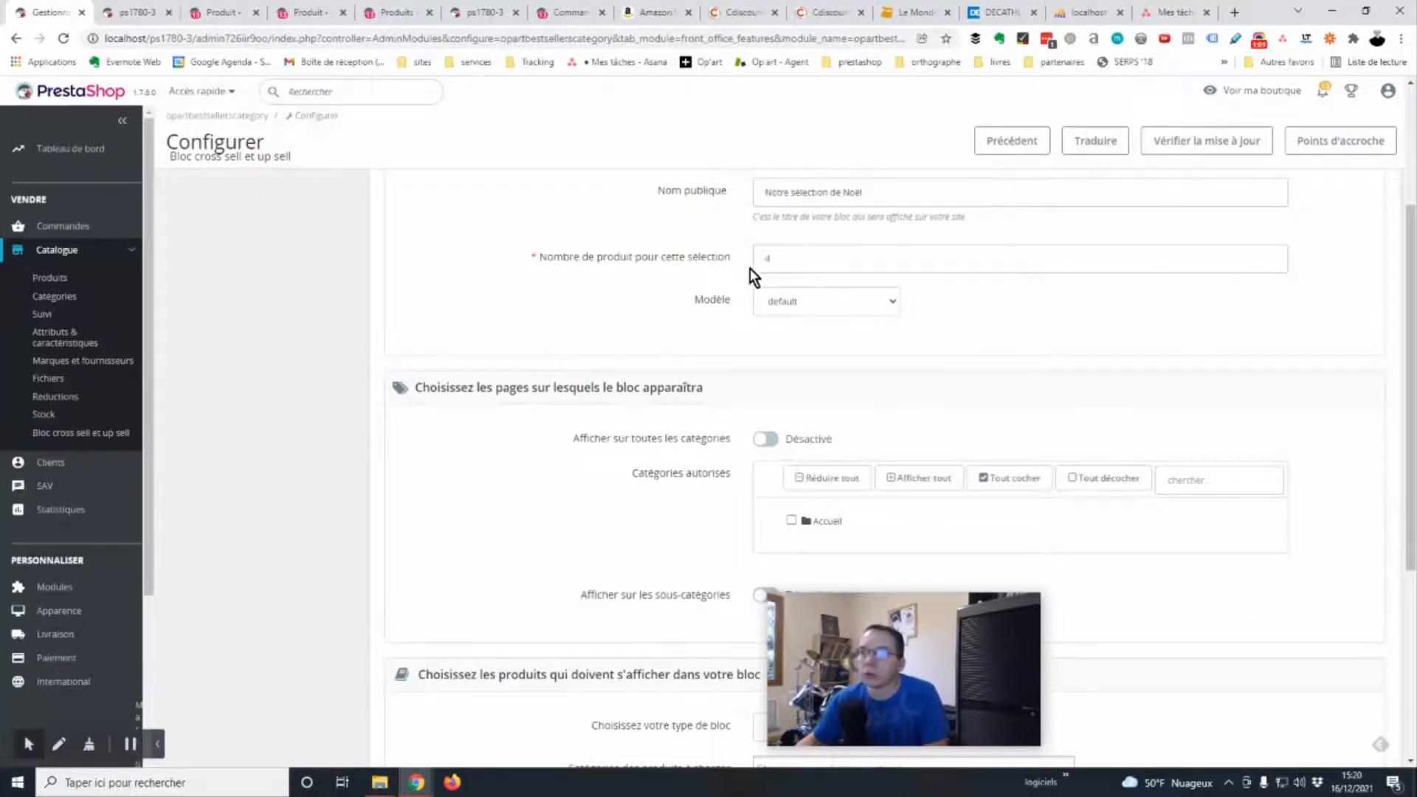
# - Enable the Christmas block's display on all categories and set its block type to "Sélection de produits"
pyautogui.scroll(-2, 797, 305)
pyautogui.scroll(3, 738, 354)
pyautogui.scroll(-3, 685, 366)
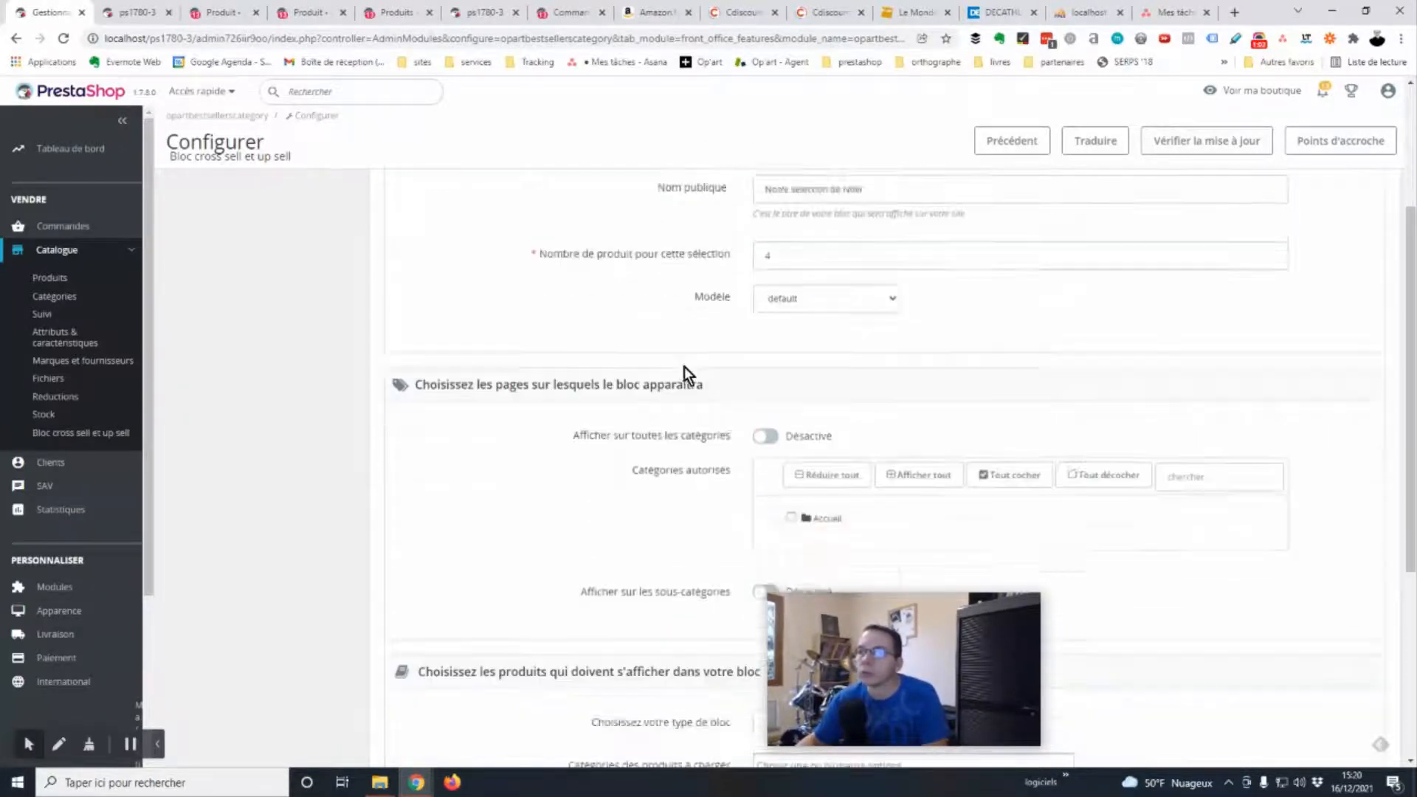
pyautogui.scroll(5, 1019, 366)
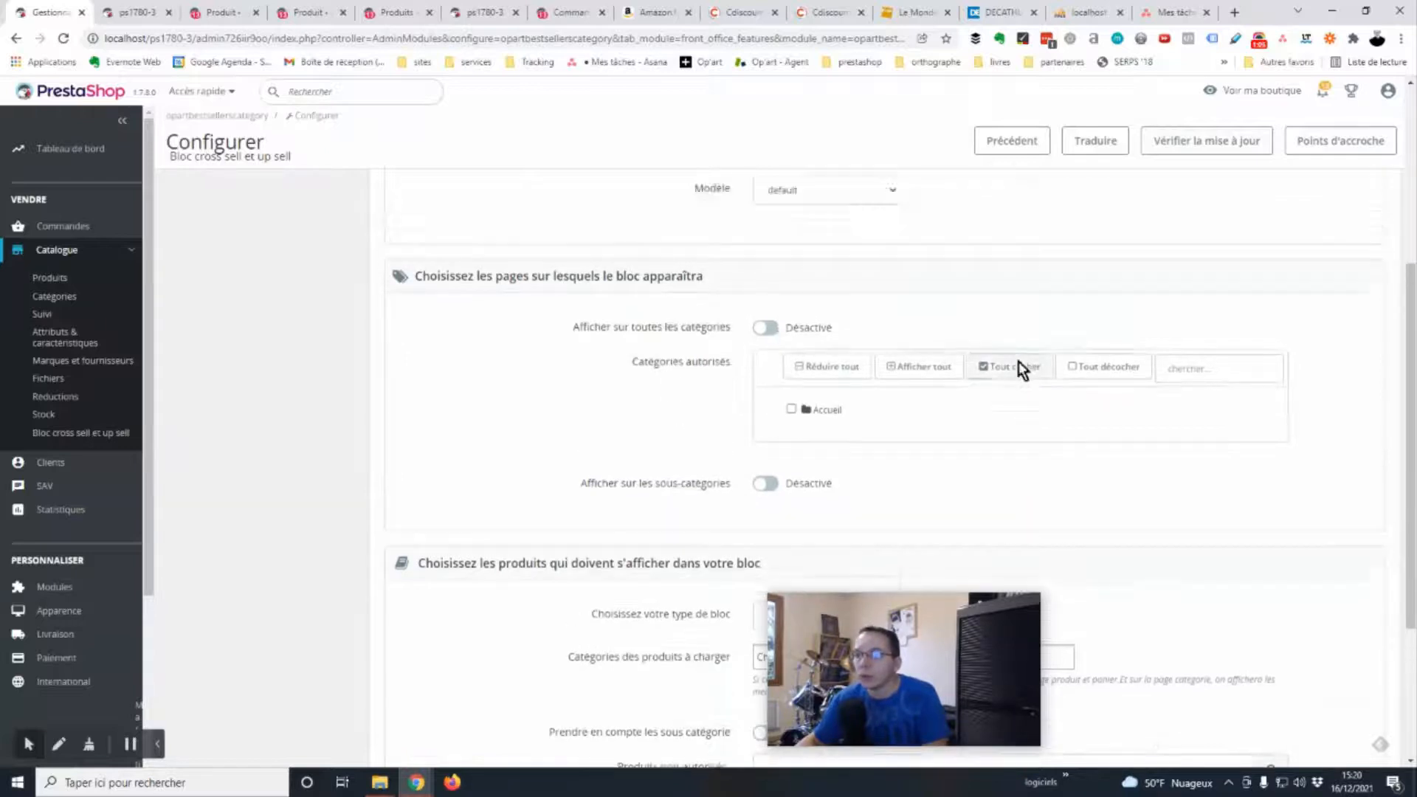
pyautogui.scroll(-4, 1018, 466)
pyautogui.scroll(-2, 1012, 457)
pyautogui.click(760, 244)
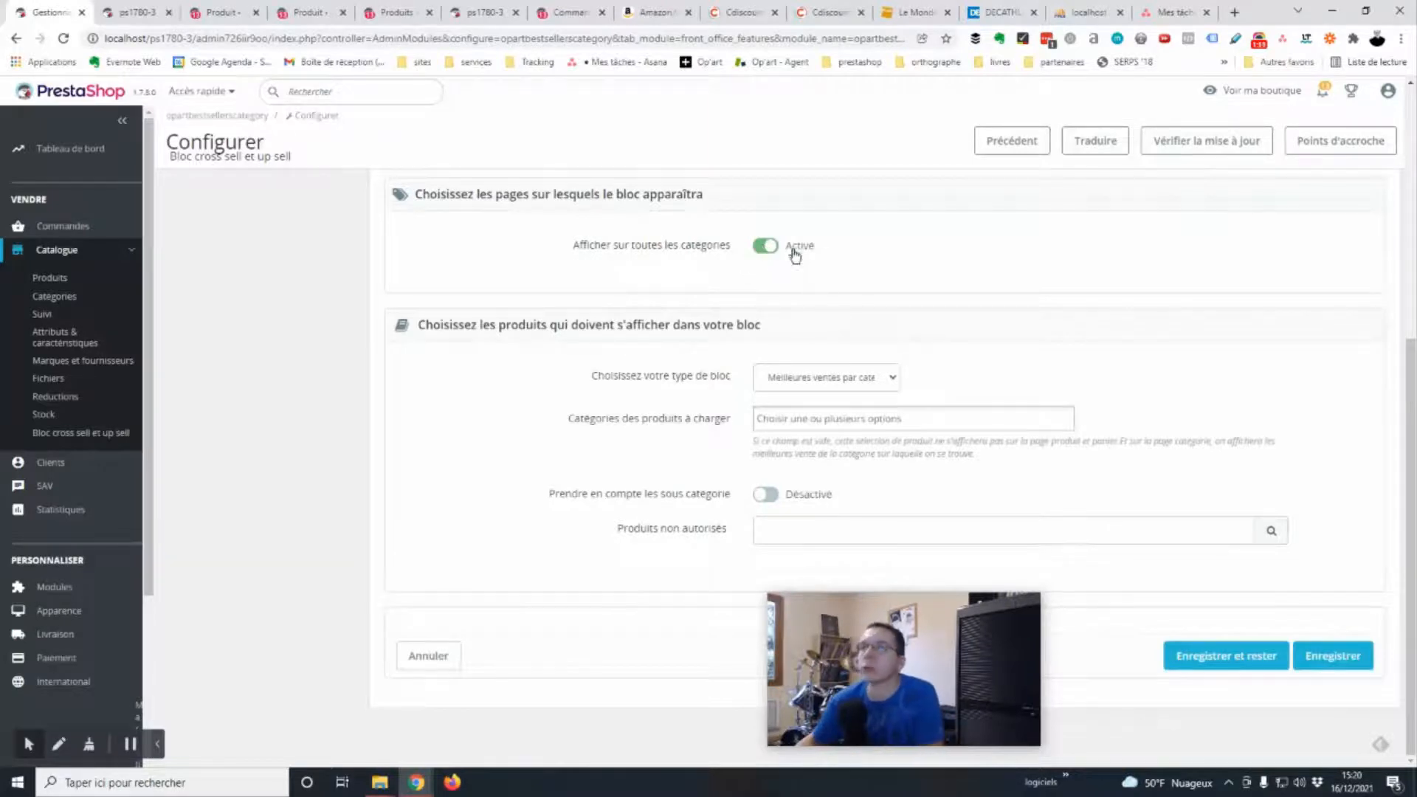
pyautogui.click(873, 378)
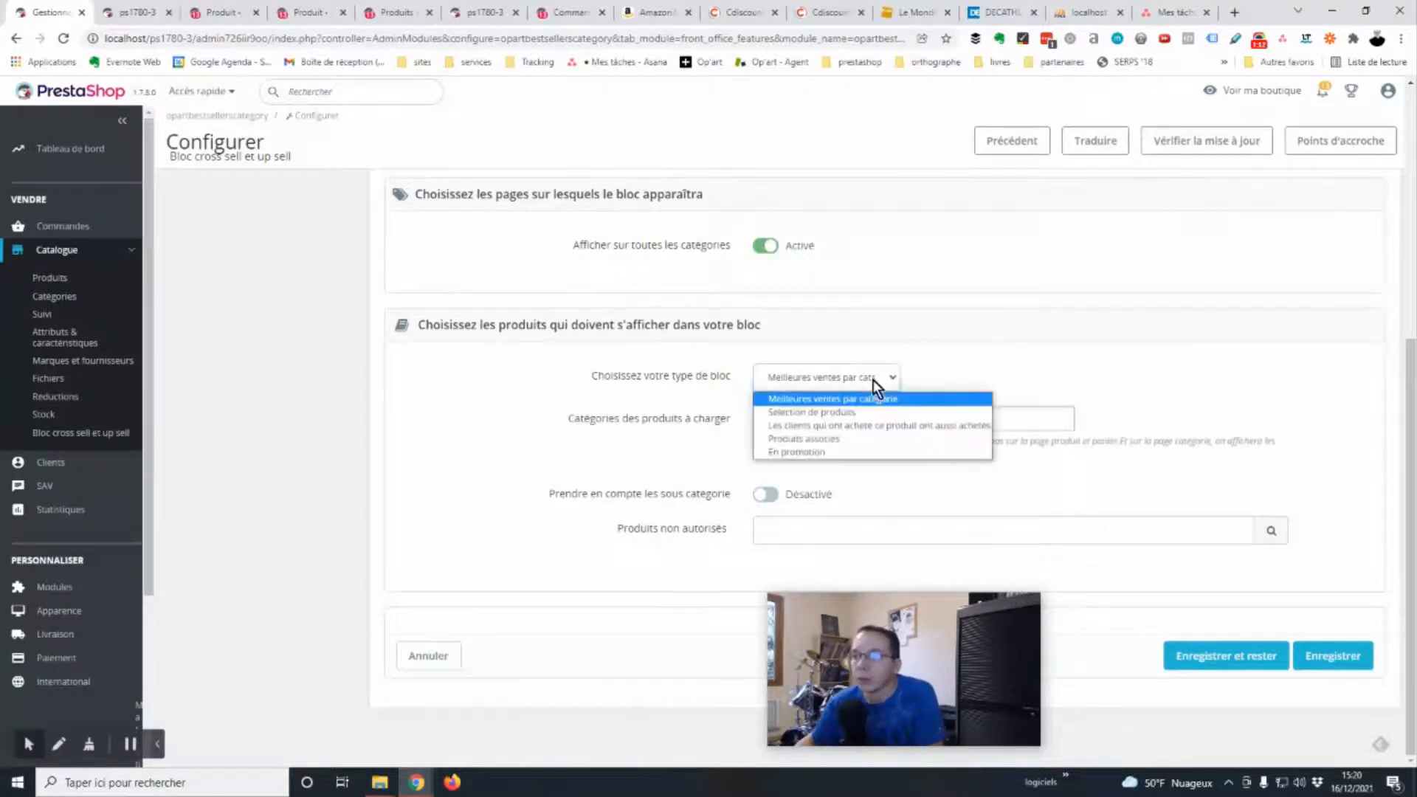
pyautogui.click(813, 412)
# - Add the "Mug Today is a good day" and the "All-Over Print Basic Pillow Case" to the block's authorised products
pyautogui.click(834, 526)
pyautogui.moveTo(901, 630); pyautogui.dragTo(323, 506)
pyautogui.click(833, 537)
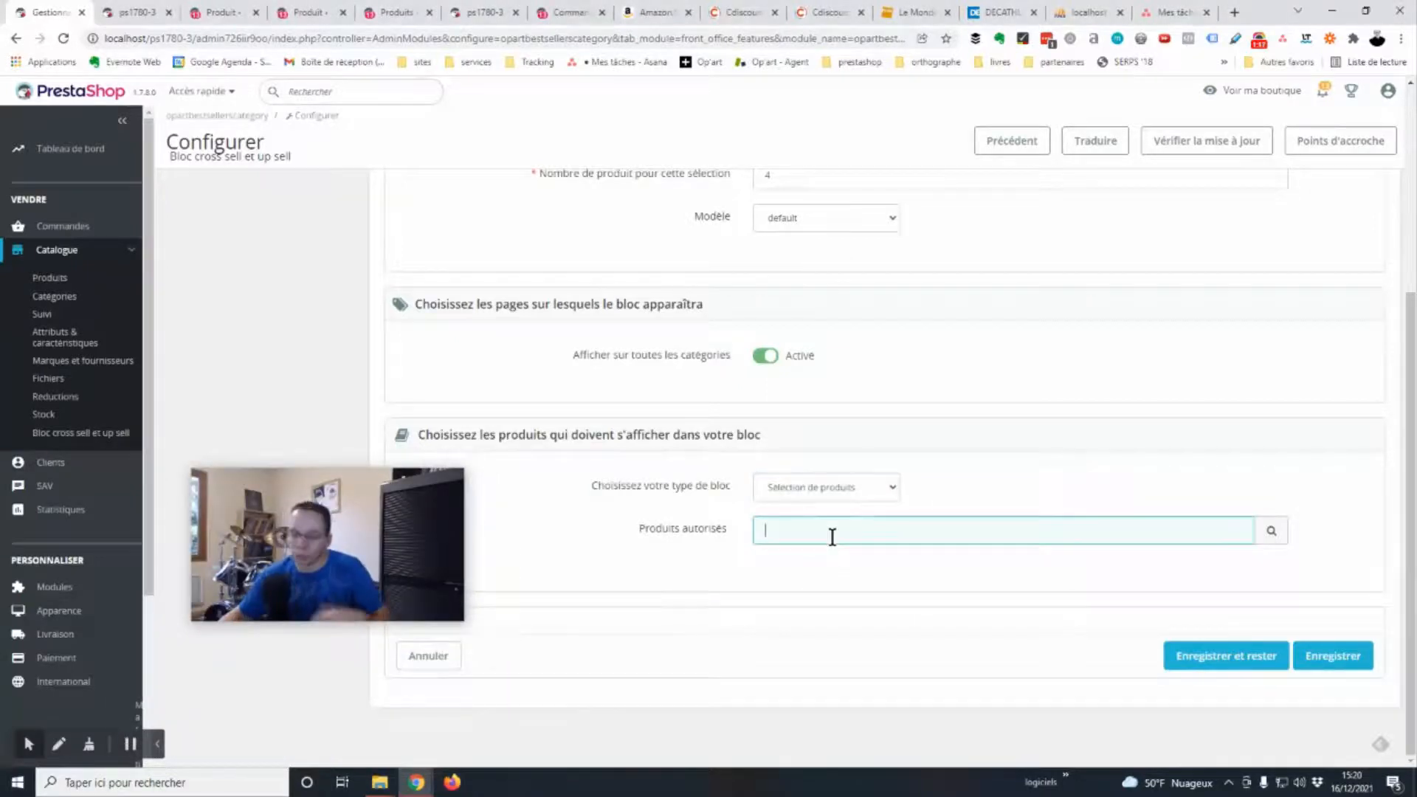
pyautogui.write('t')
pyautogui.click(857, 641)
pyautogui.click(813, 534)
pyautogui.write('al')
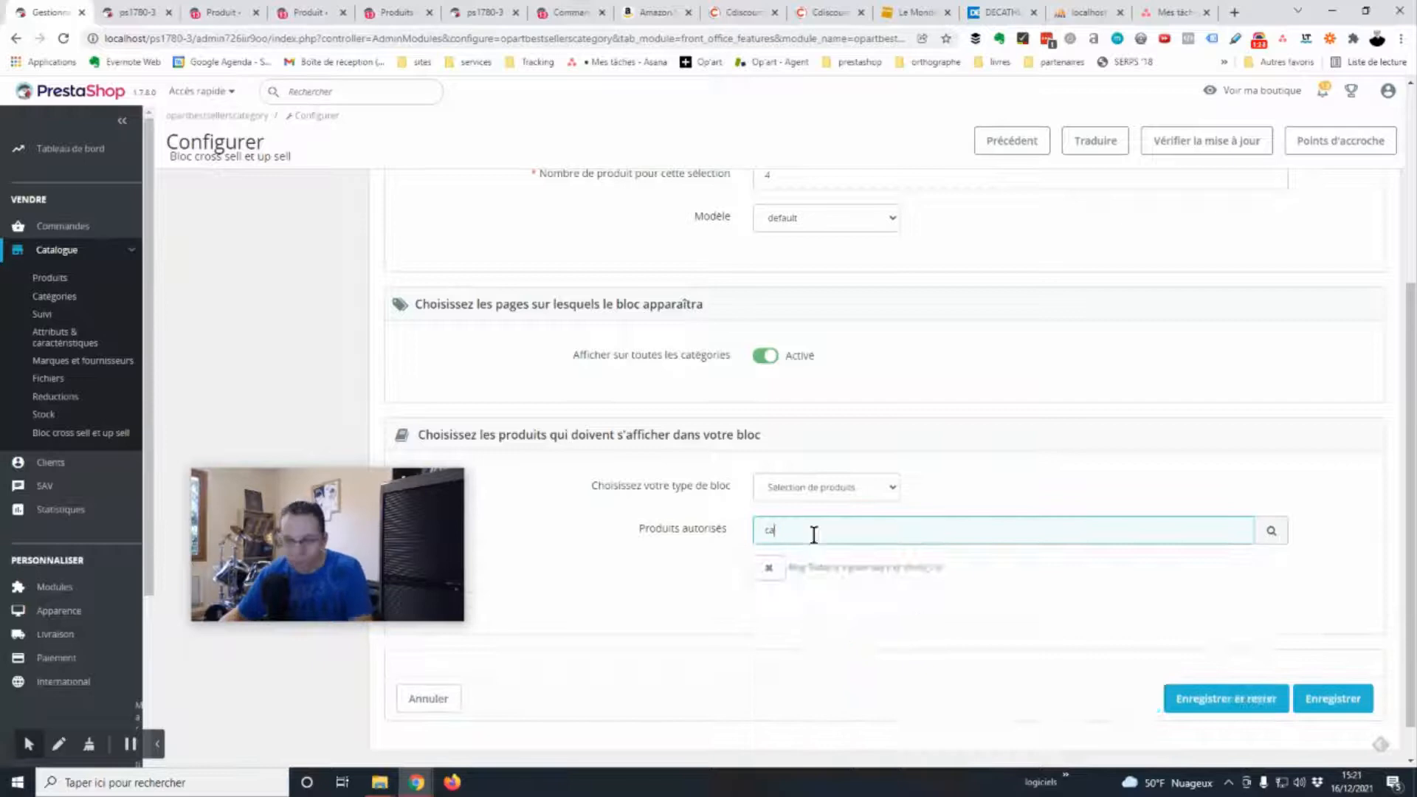
pyautogui.click(851, 559)
# - Add the white Unisex Basic Softstyle T-Shirt and the black Enhanced Matte Paper Framed Poster, and save the block while staying on its form
pyautogui.write('g')
pyautogui.scroll(-2, 835, 625)
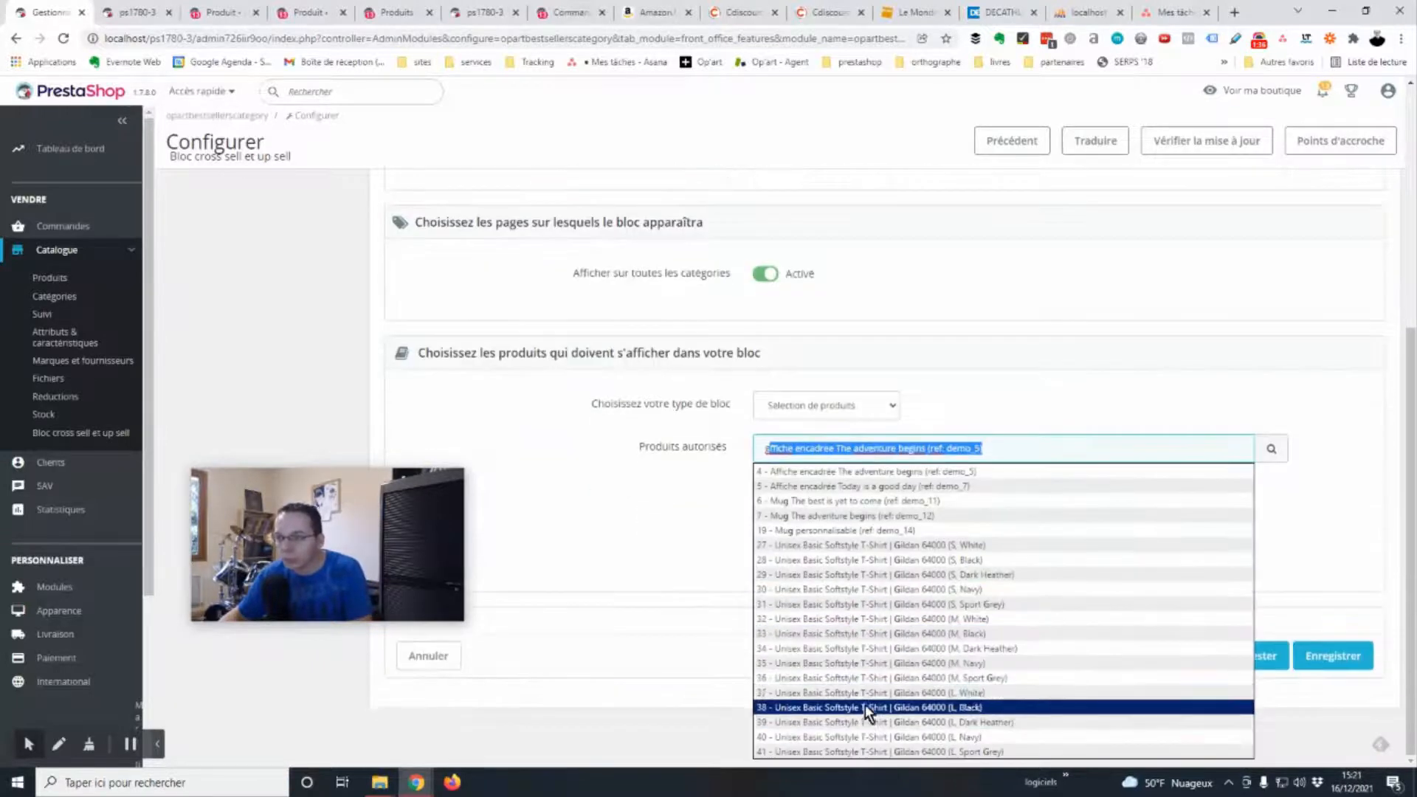
pyautogui.click(865, 705)
pyautogui.scroll(-1, 849, 590)
pyautogui.click(835, 403)
pyautogui.write('f')
pyautogui.click(945, 491)
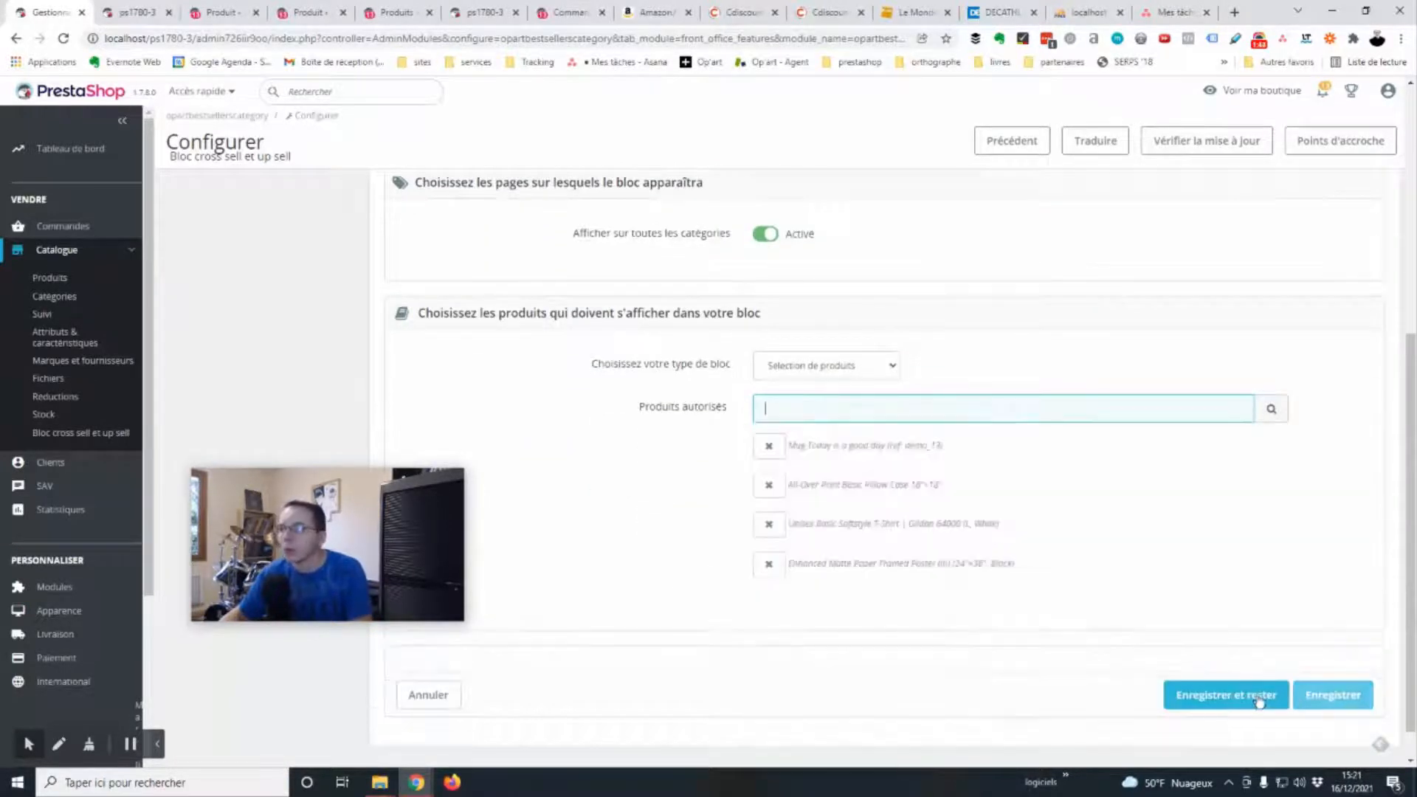
pyautogui.click(1258, 698)
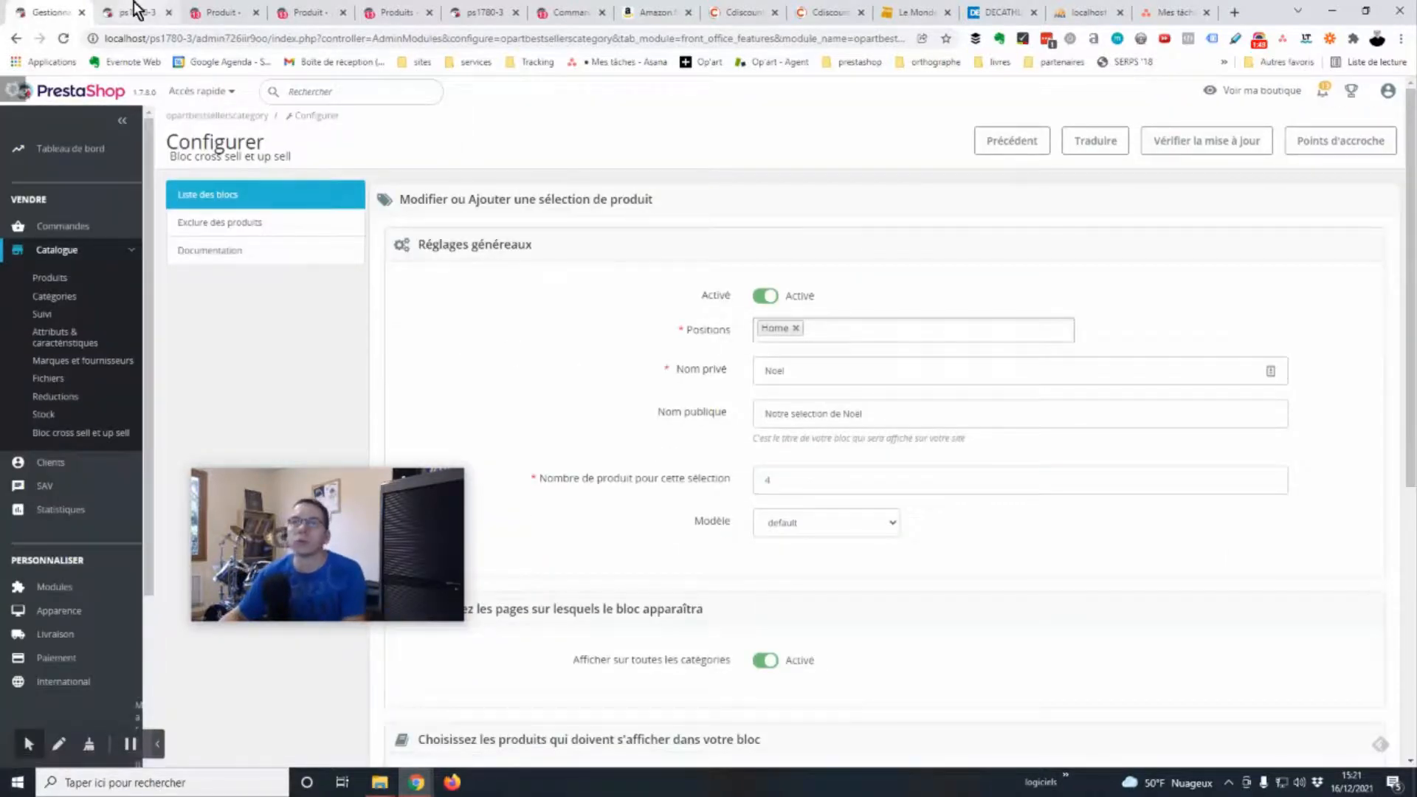
# - Review the clothing best-sellers block and the Christmas selection block on the shop's home page
pyautogui.click(135, 12)
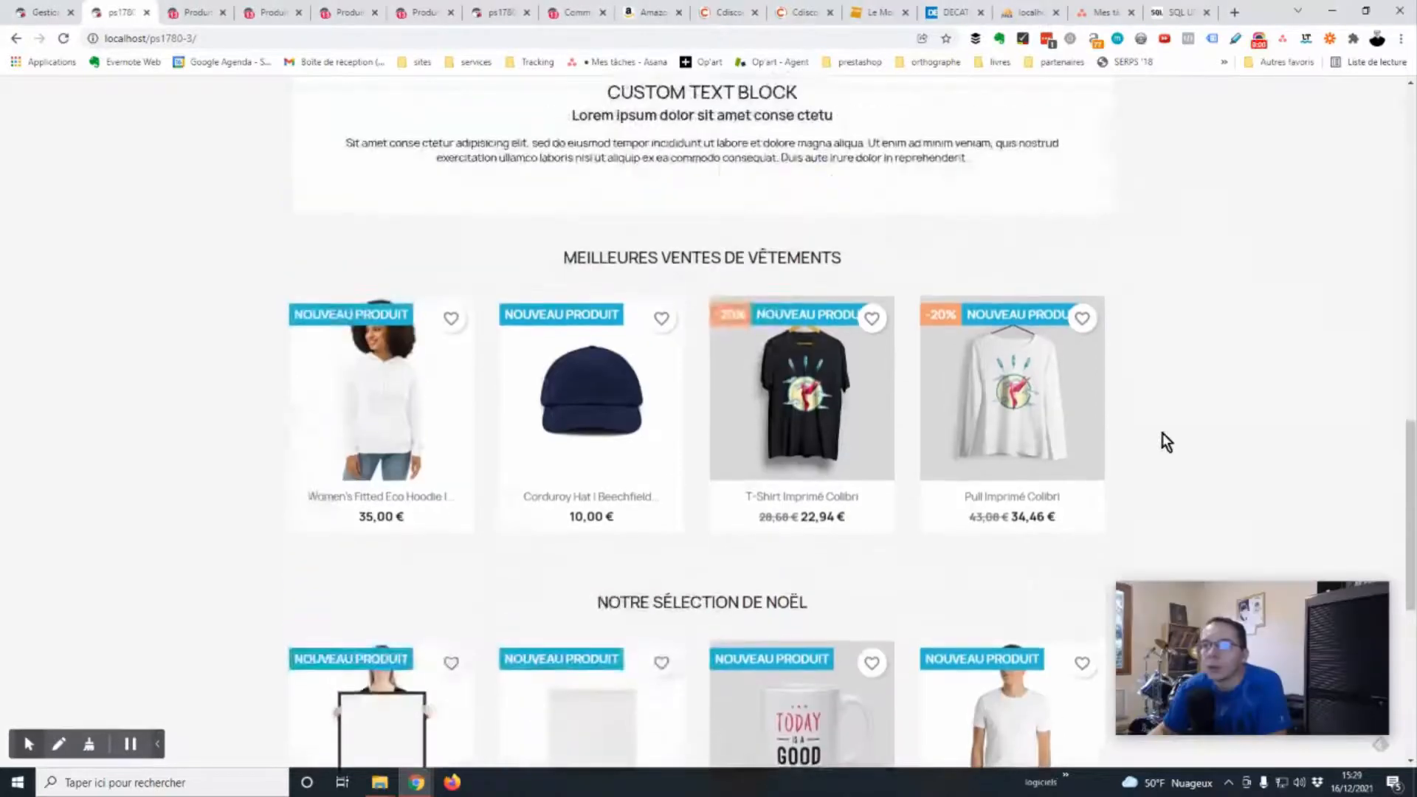
pyautogui.scroll(-3, 1174, 447)
pyautogui.scroll(6, 1184, 459)
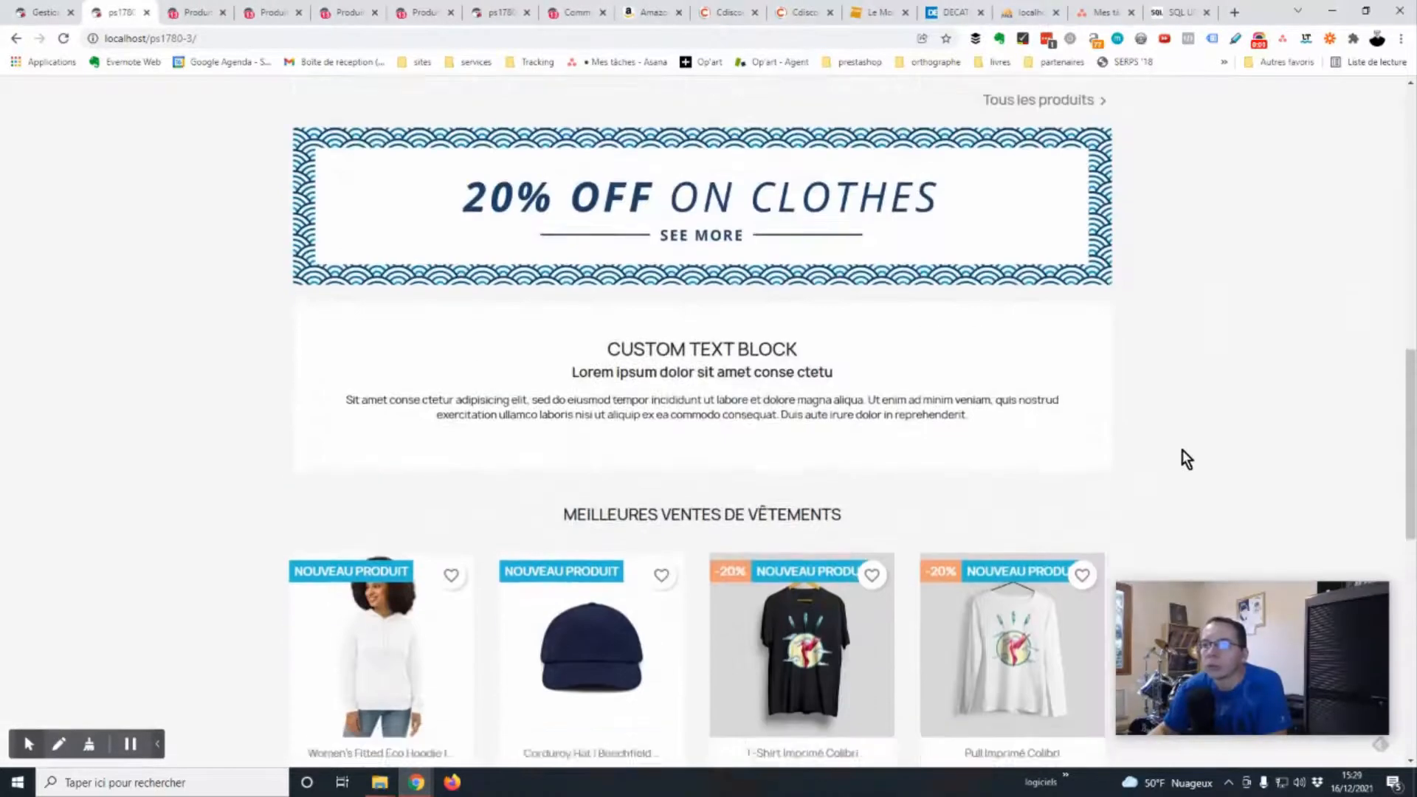
pyautogui.scroll(-5, 919, 215)
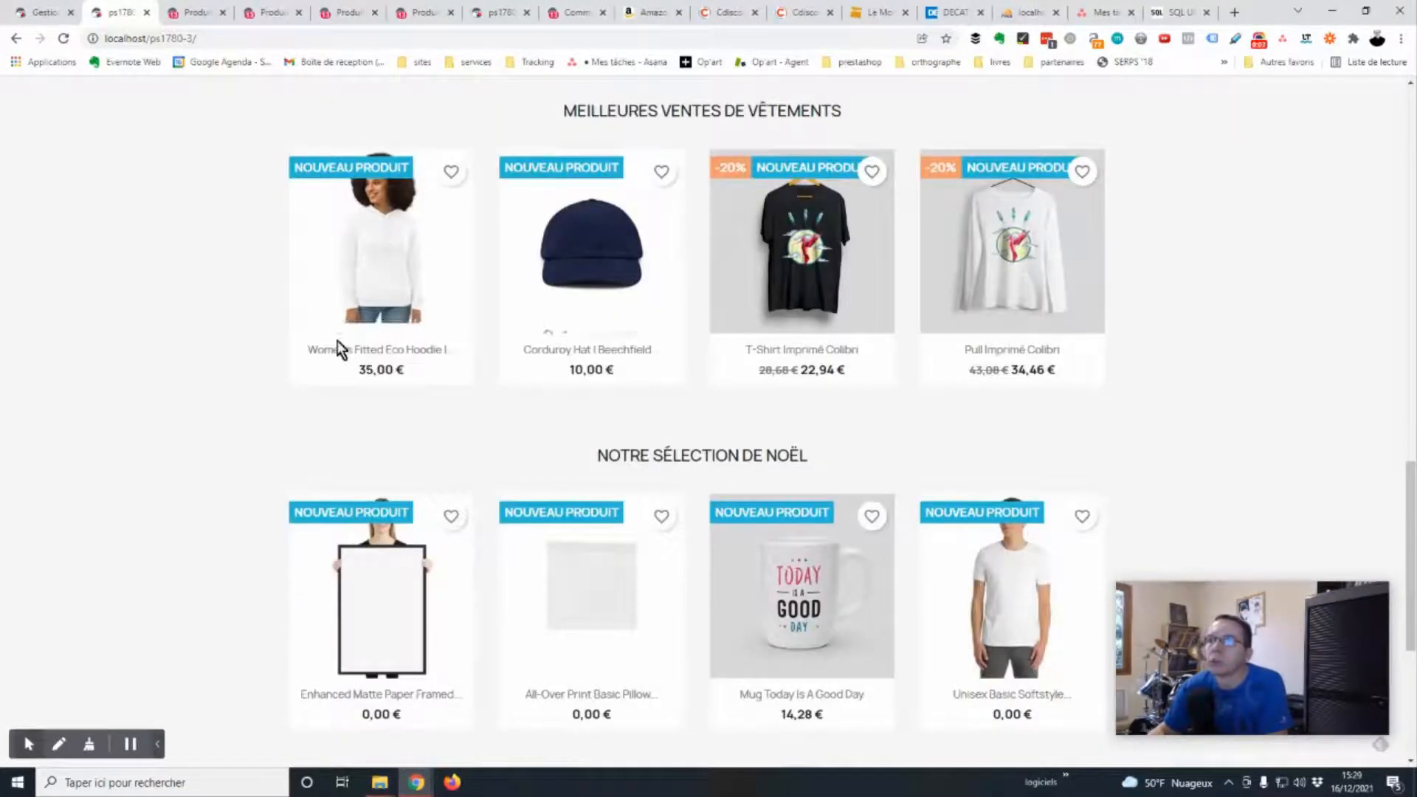
pyautogui.scroll(-3, 465, 373)
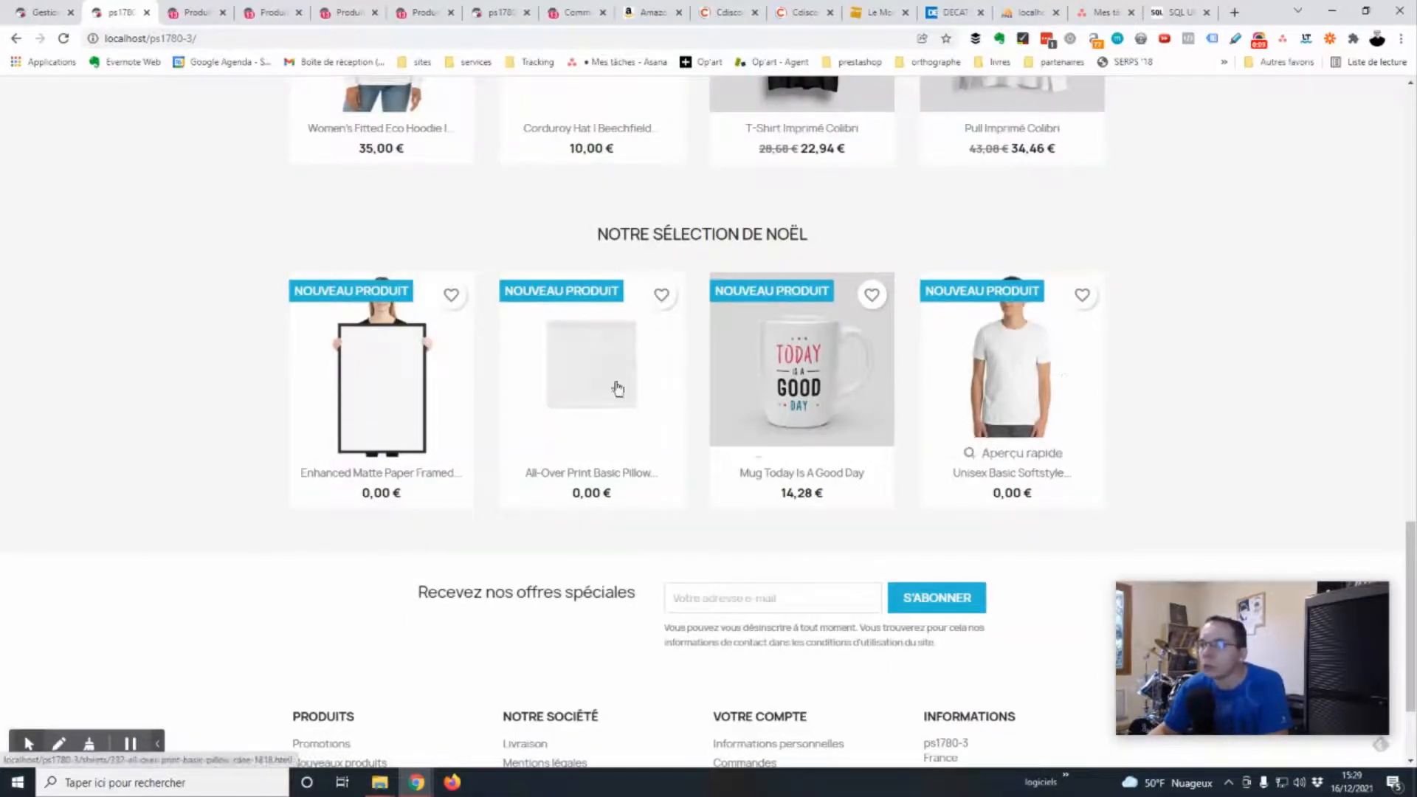
pyautogui.scroll(2, 905, 552)
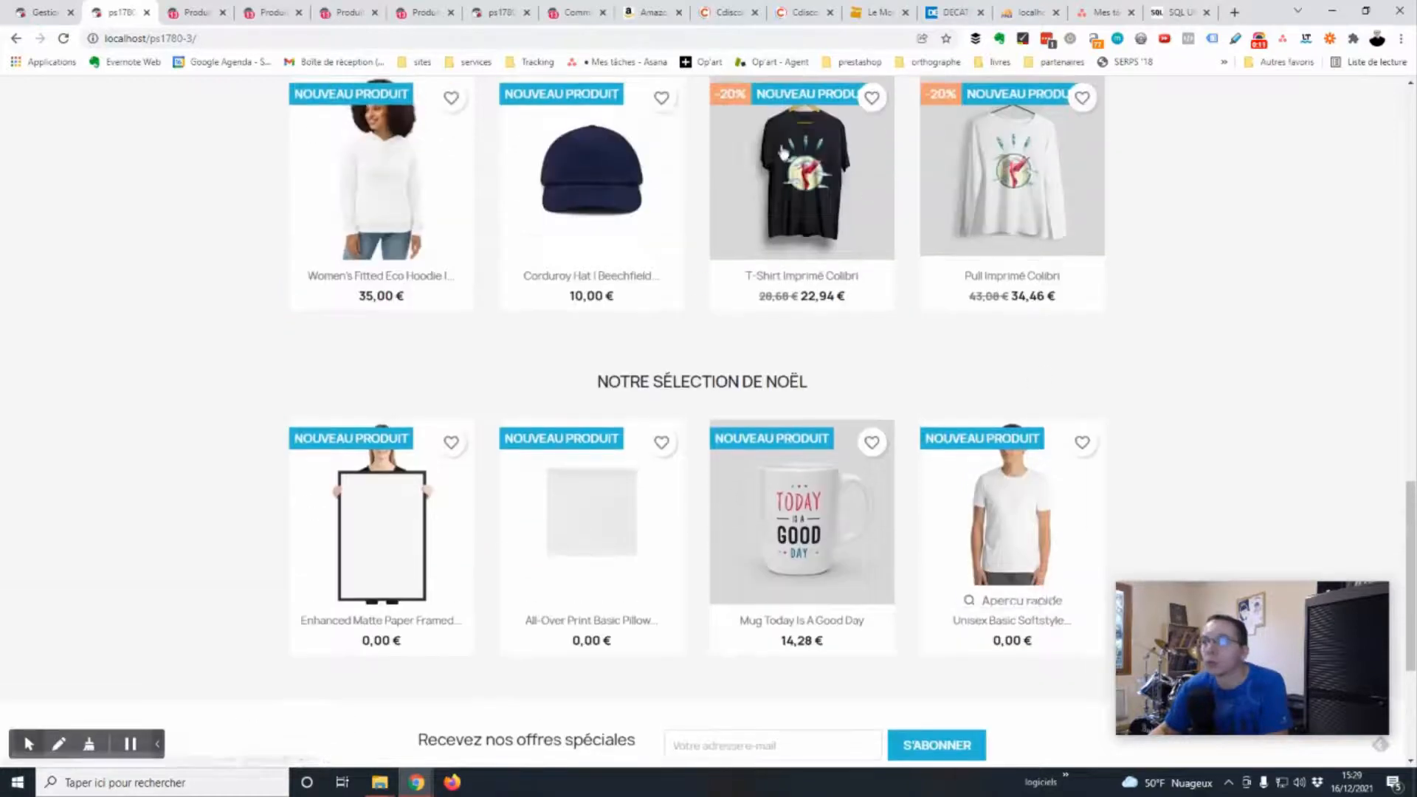
pyautogui.scroll(-2, 660, 533)
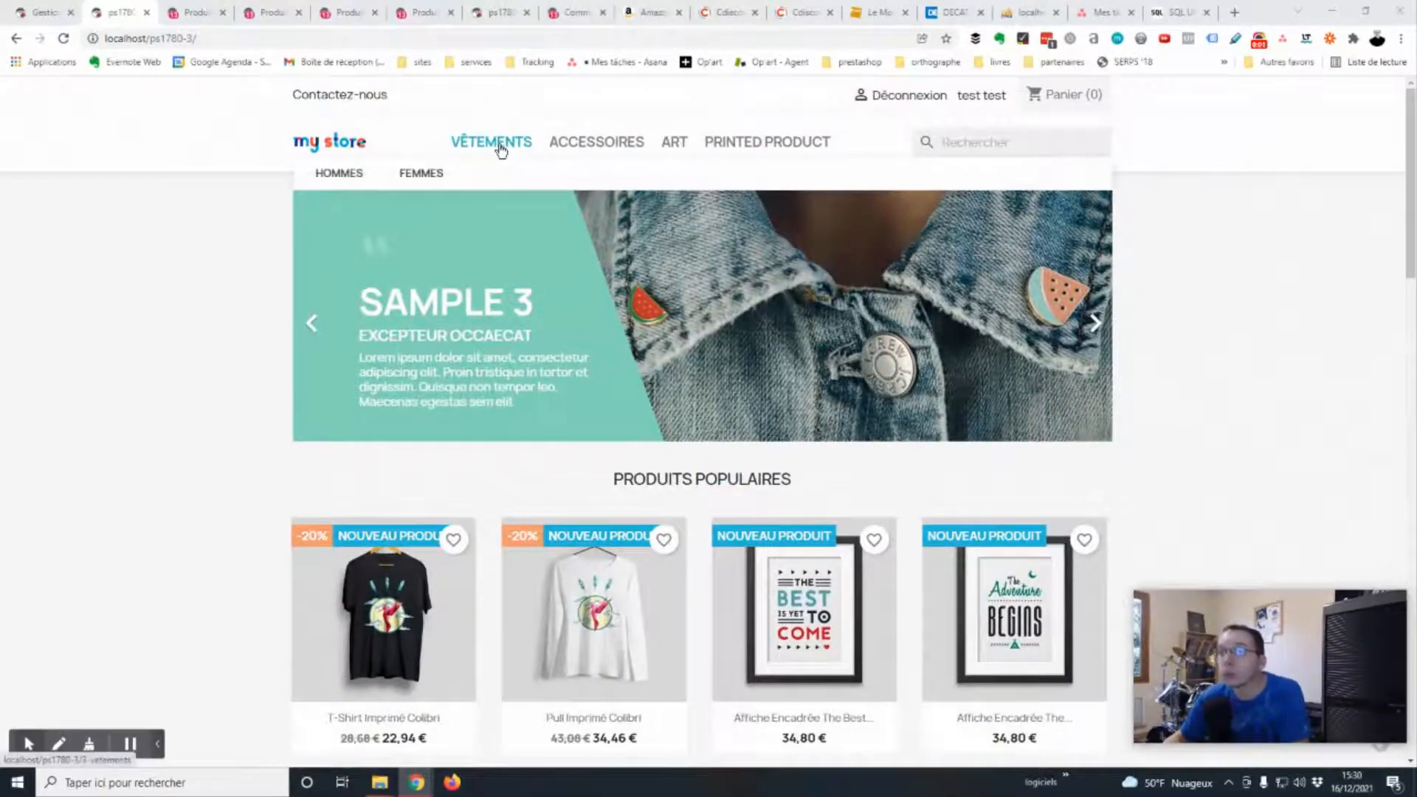
# - Open the shop's Vêtements category page and examine its layout from the subcategories down to the product list
pyautogui.click(500, 149)
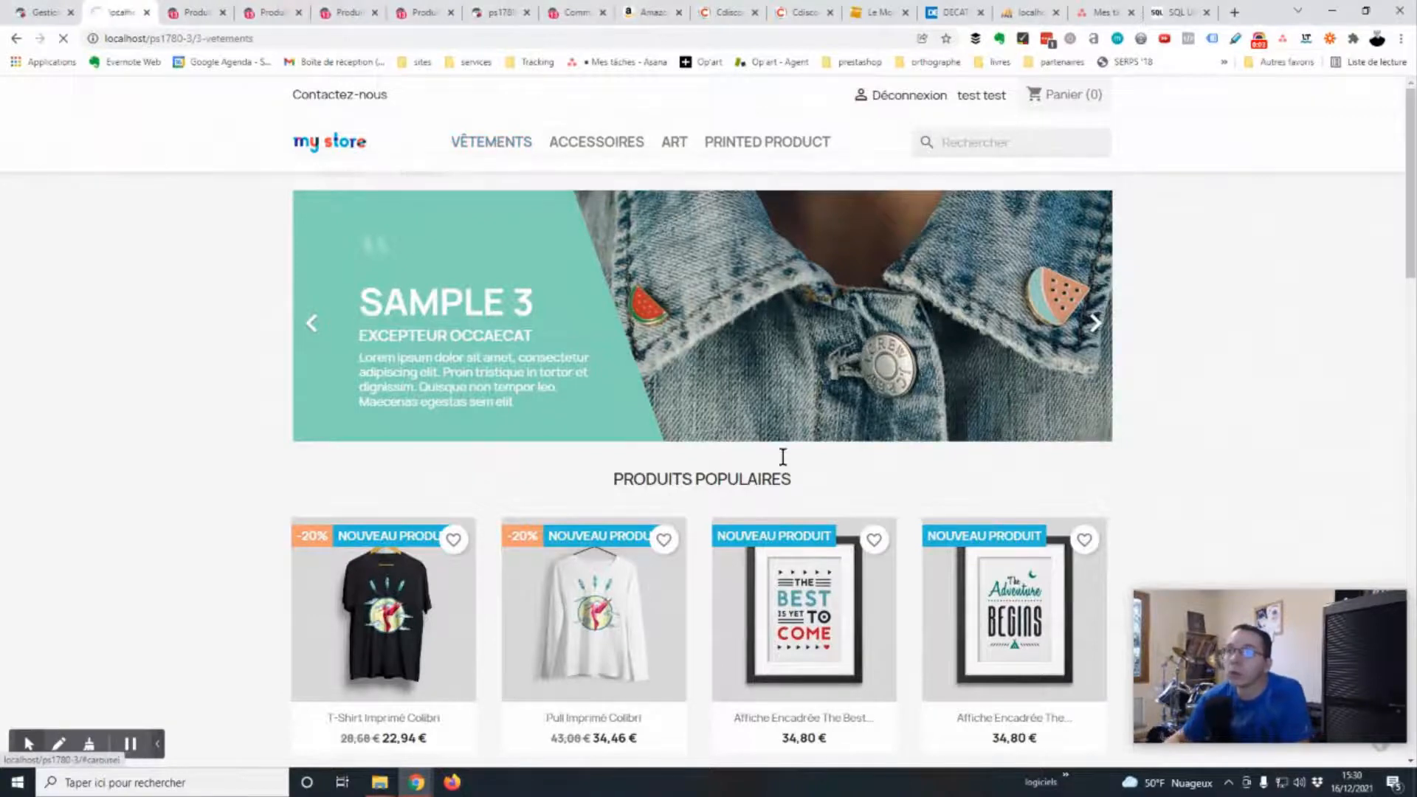
pyautogui.scroll(-3, 784, 459)
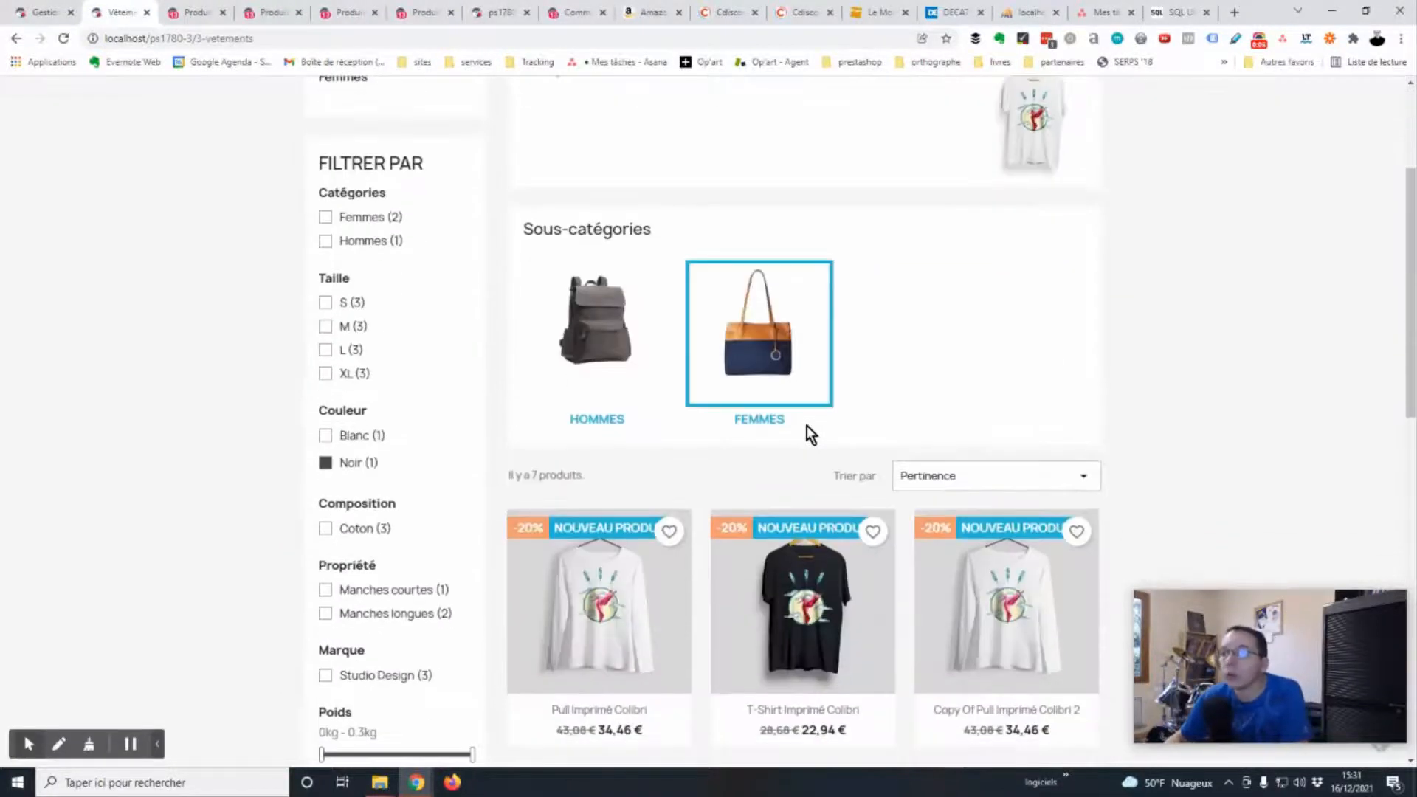
pyautogui.scroll(-12, 848, 567)
pyautogui.scroll(6, 895, 544)
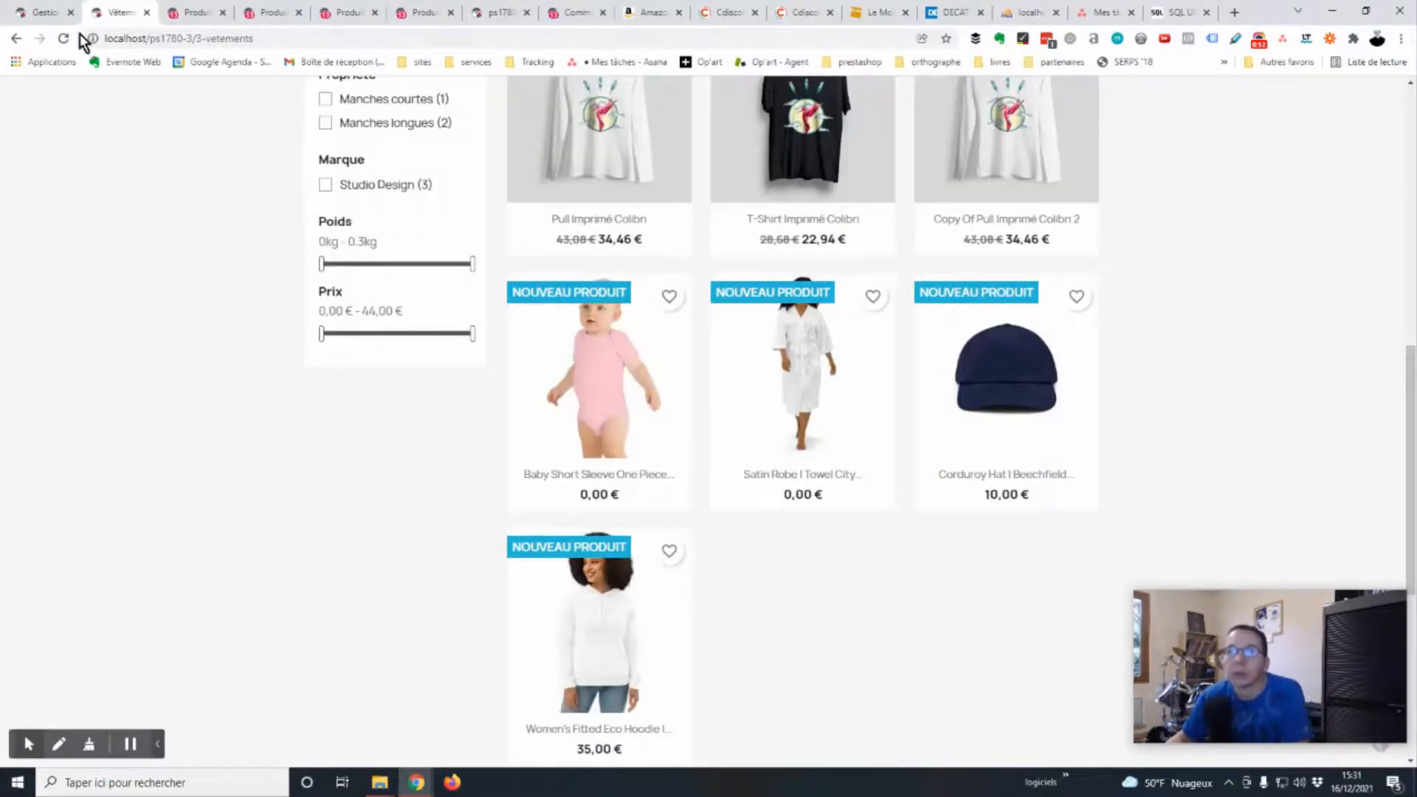
# - Return to the module's block list, edit the "Meilleures ventes de vêtements" block and add the Header Category position
pyautogui.click(41, 19)
pyautogui.click(197, 200)
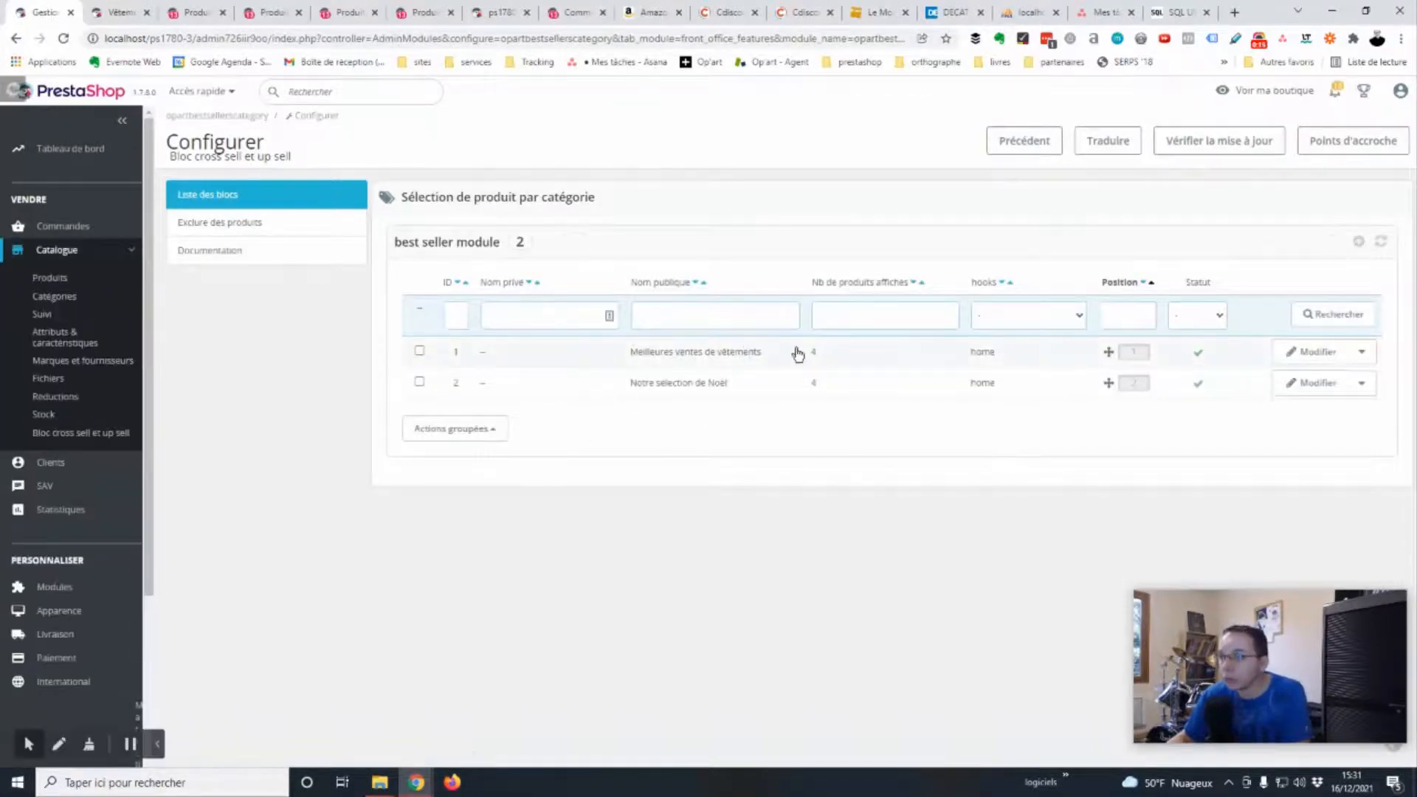
pyautogui.click(1310, 352)
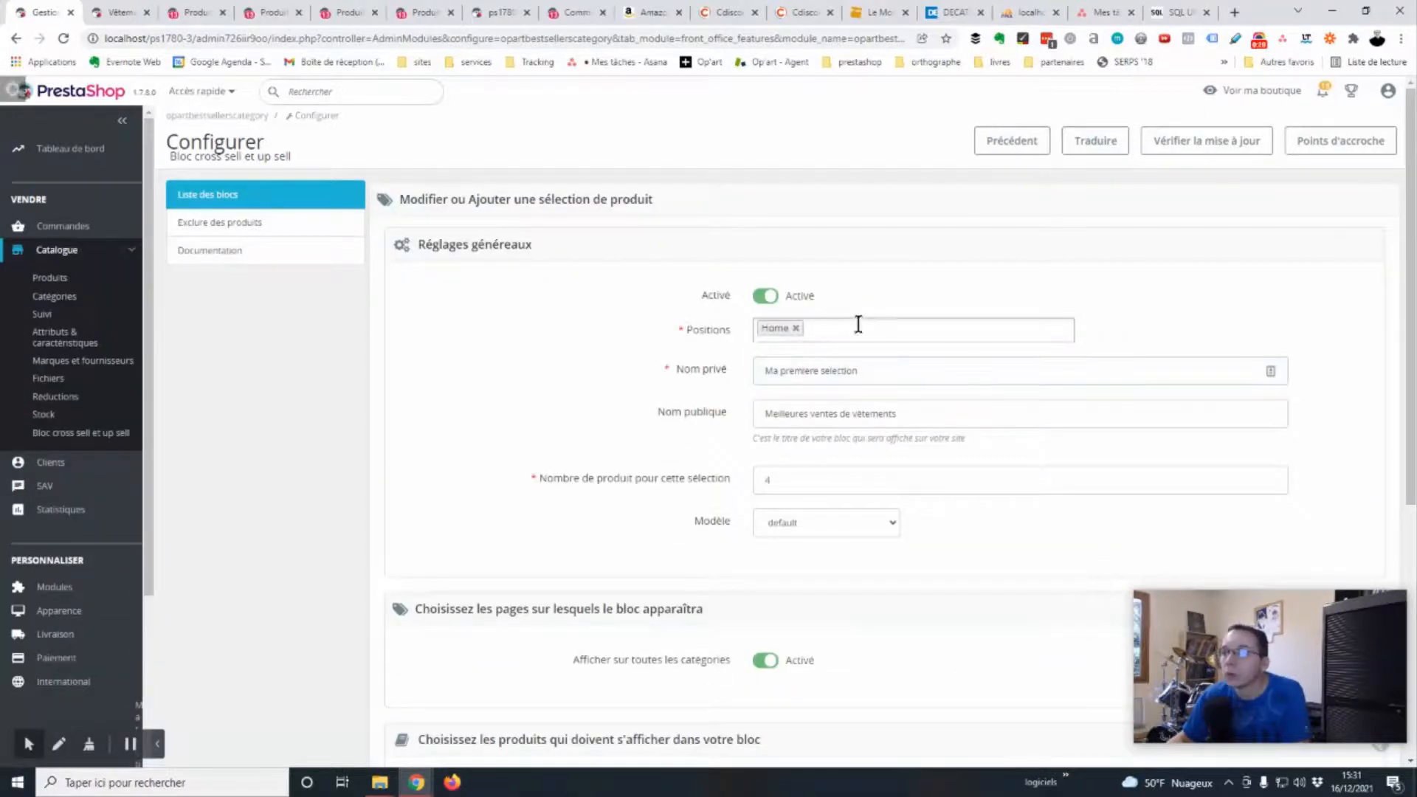
pyautogui.click(860, 325)
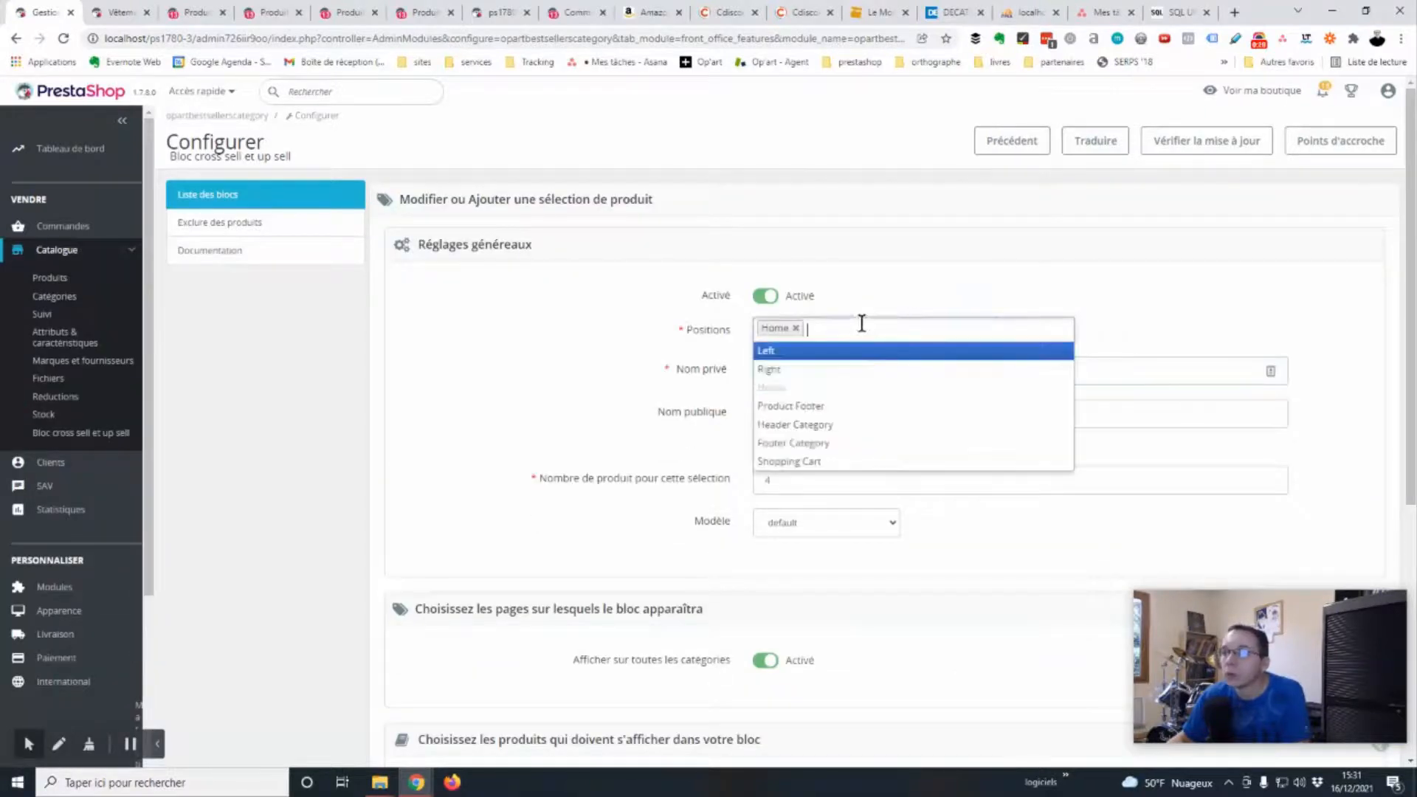
pyautogui.click(828, 426)
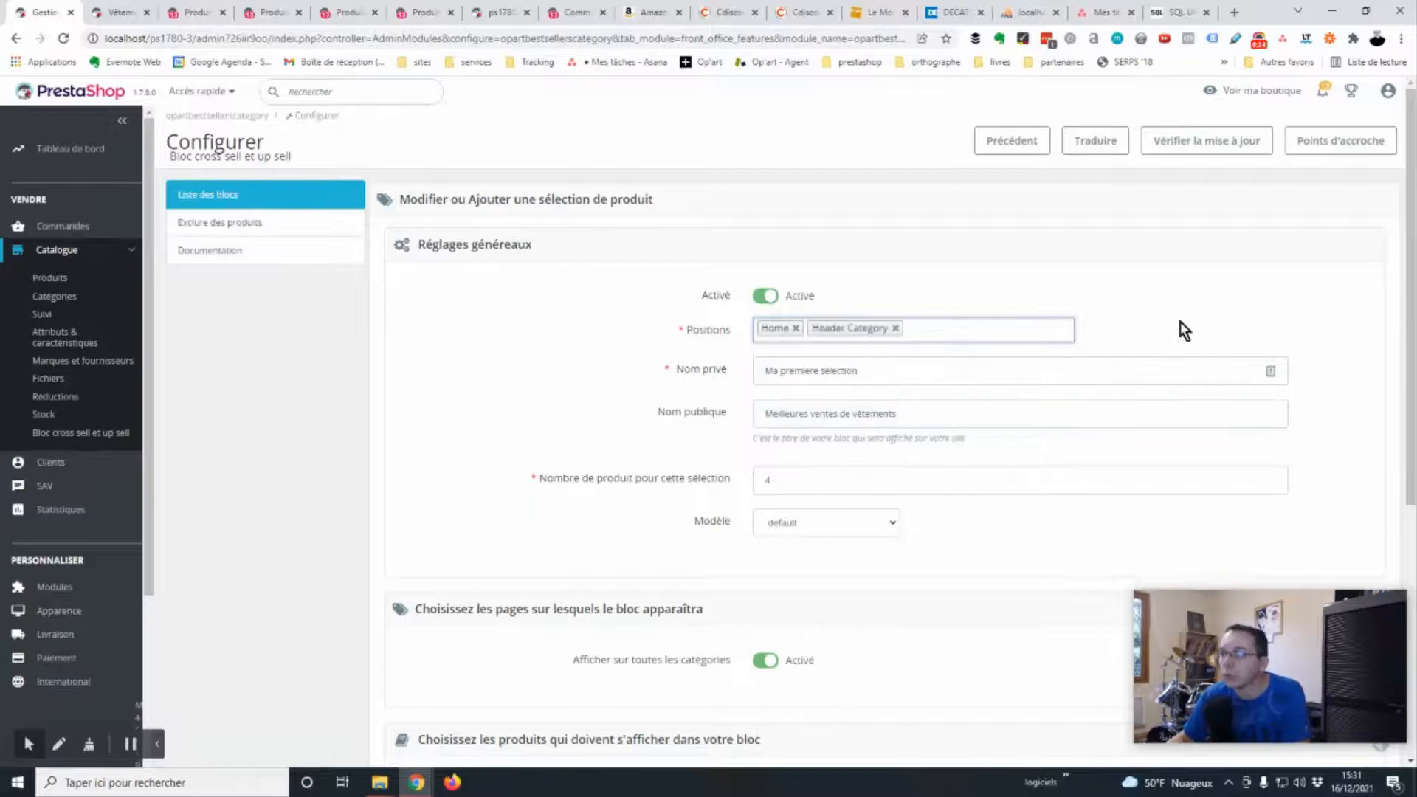
# - Turn off the best-sellers block's display on all categories and review the category restriction options
pyautogui.scroll(-6, 1354, 374)
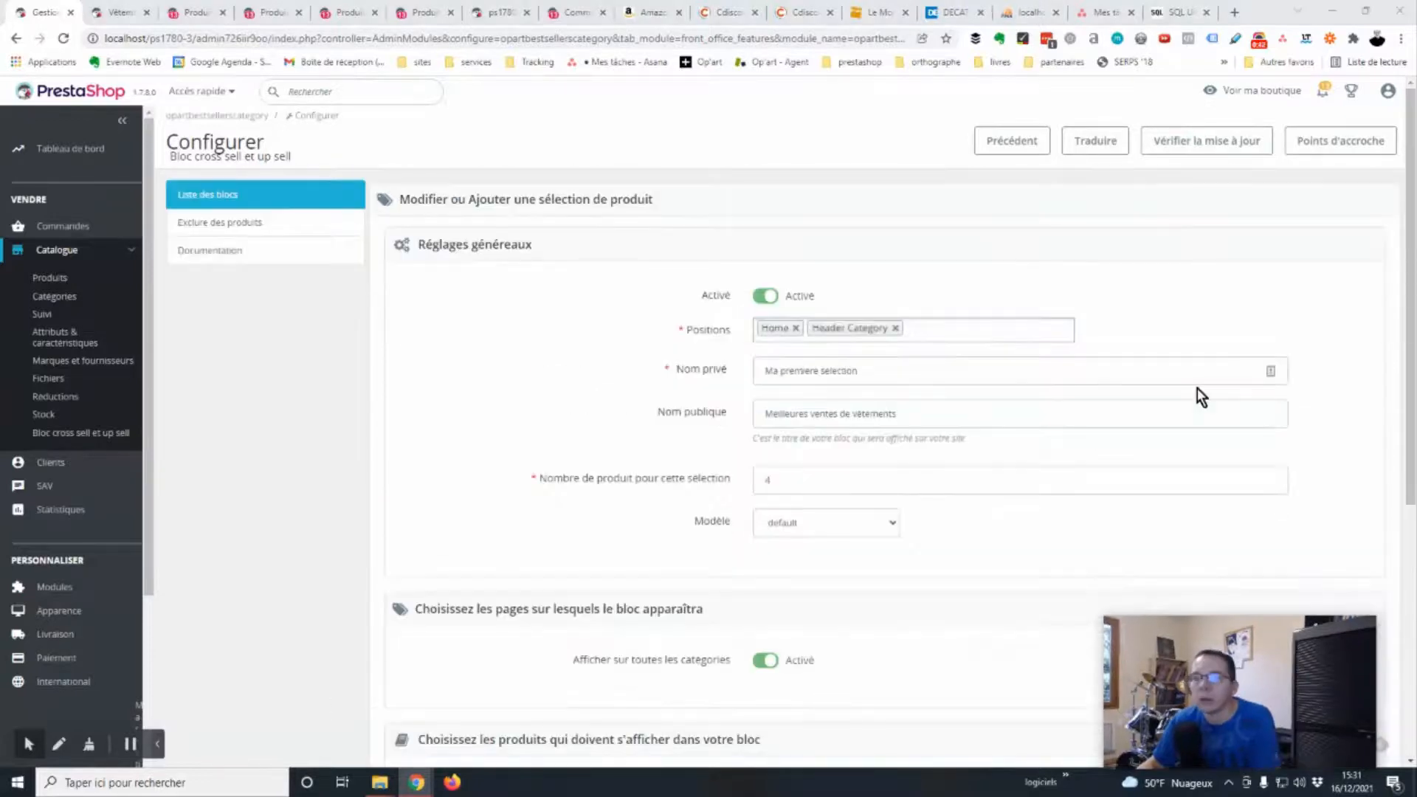
pyautogui.scroll(-4, 1034, 532)
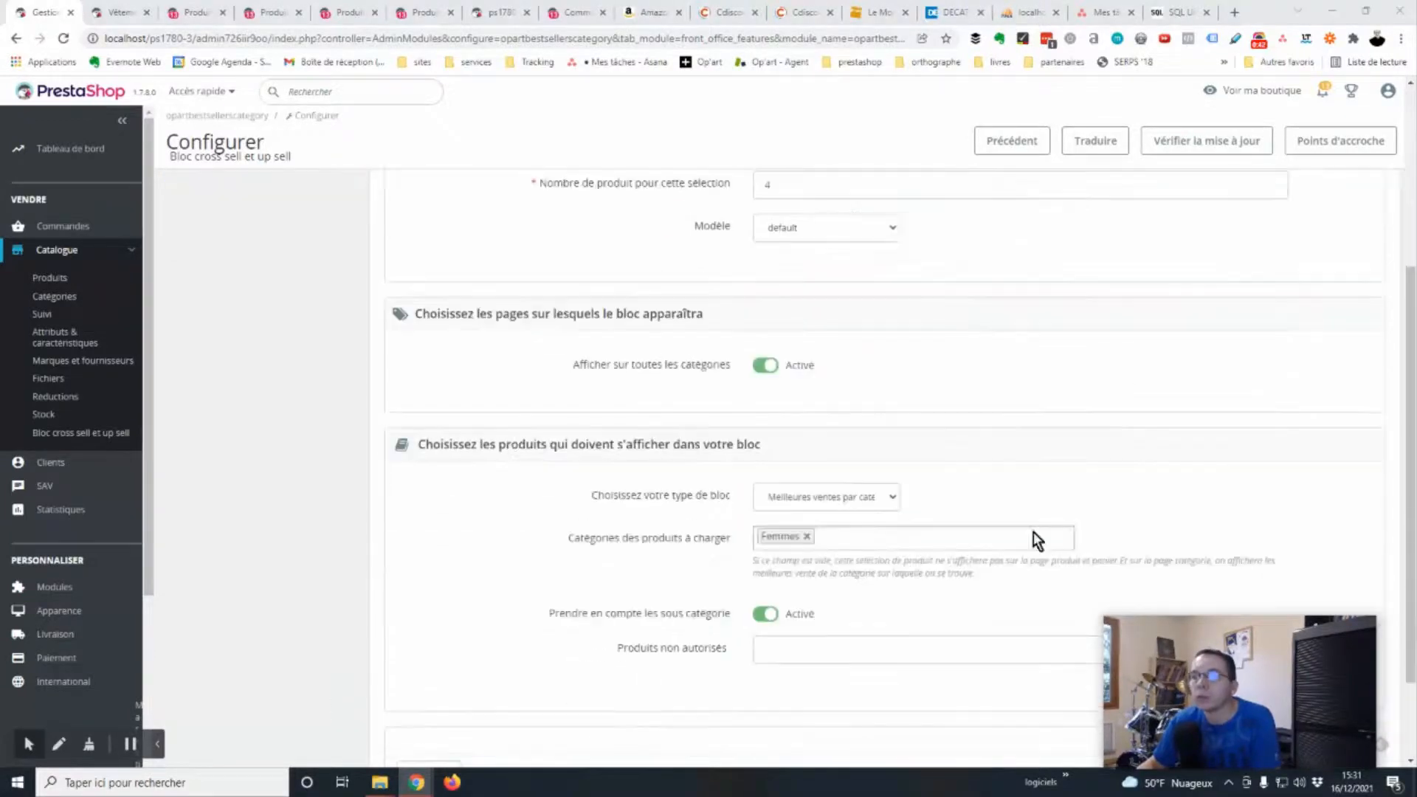
pyautogui.click(765, 363)
pyautogui.scroll(4, 829, 472)
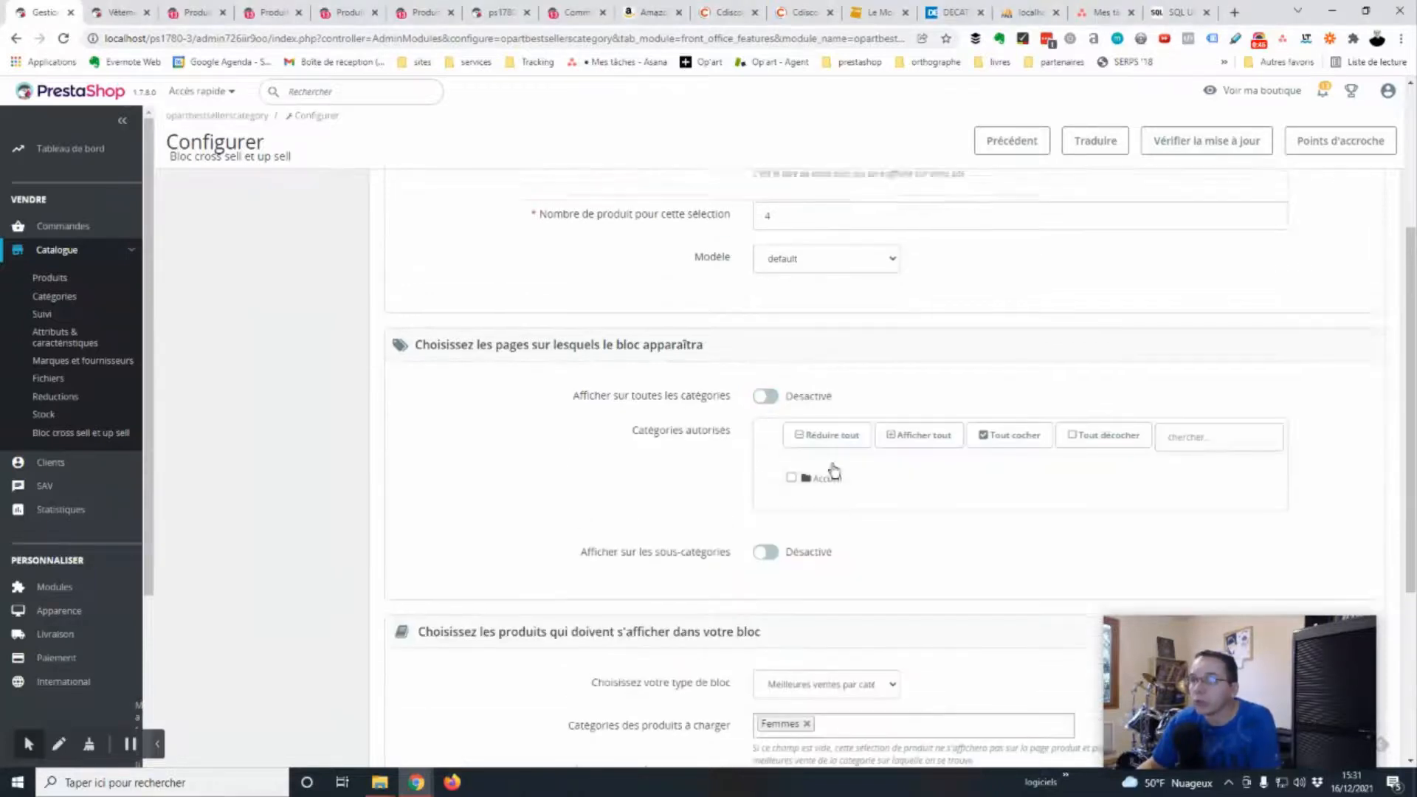
pyautogui.scroll(-4, 803, 378)
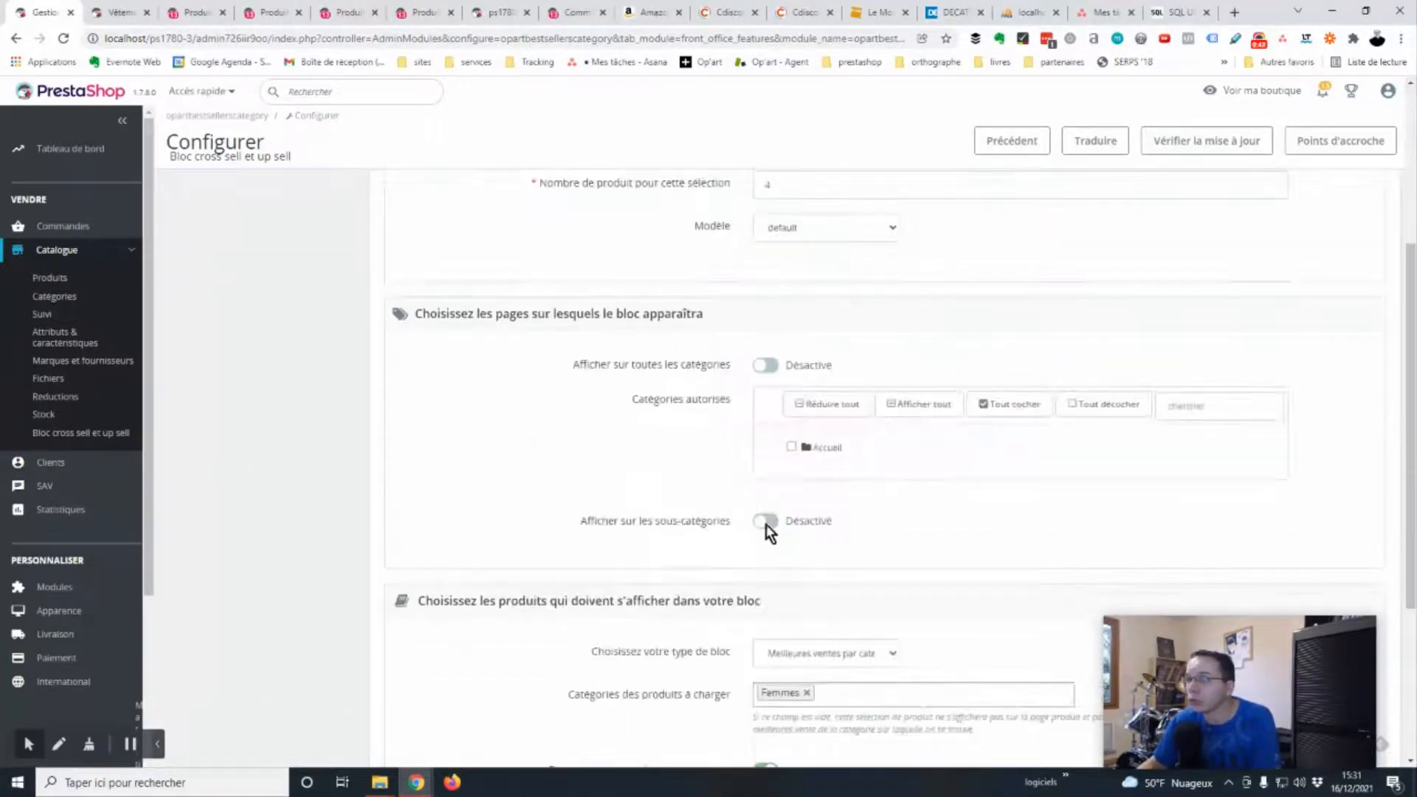
pyautogui.scroll(4, 812, 385)
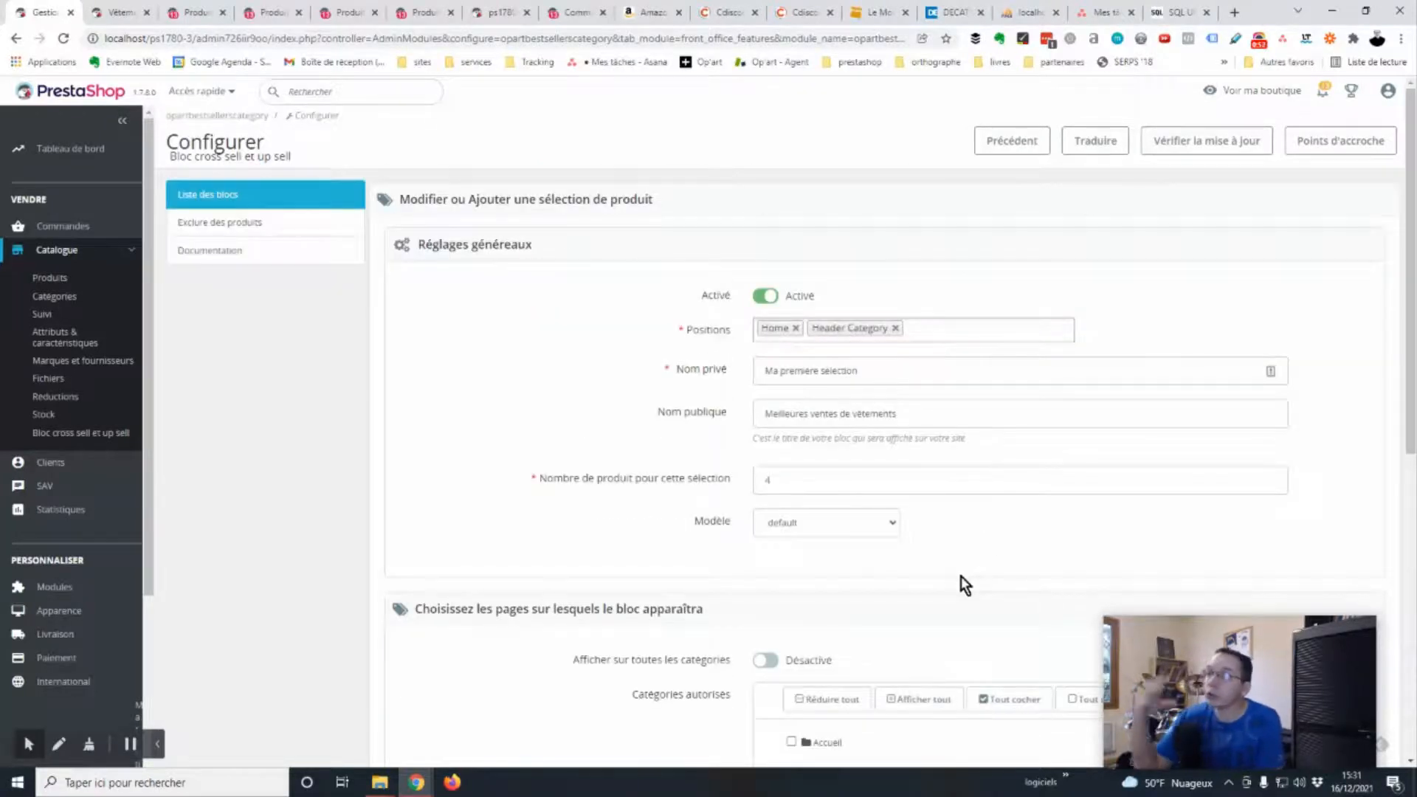
pyautogui.scroll(-4, 960, 581)
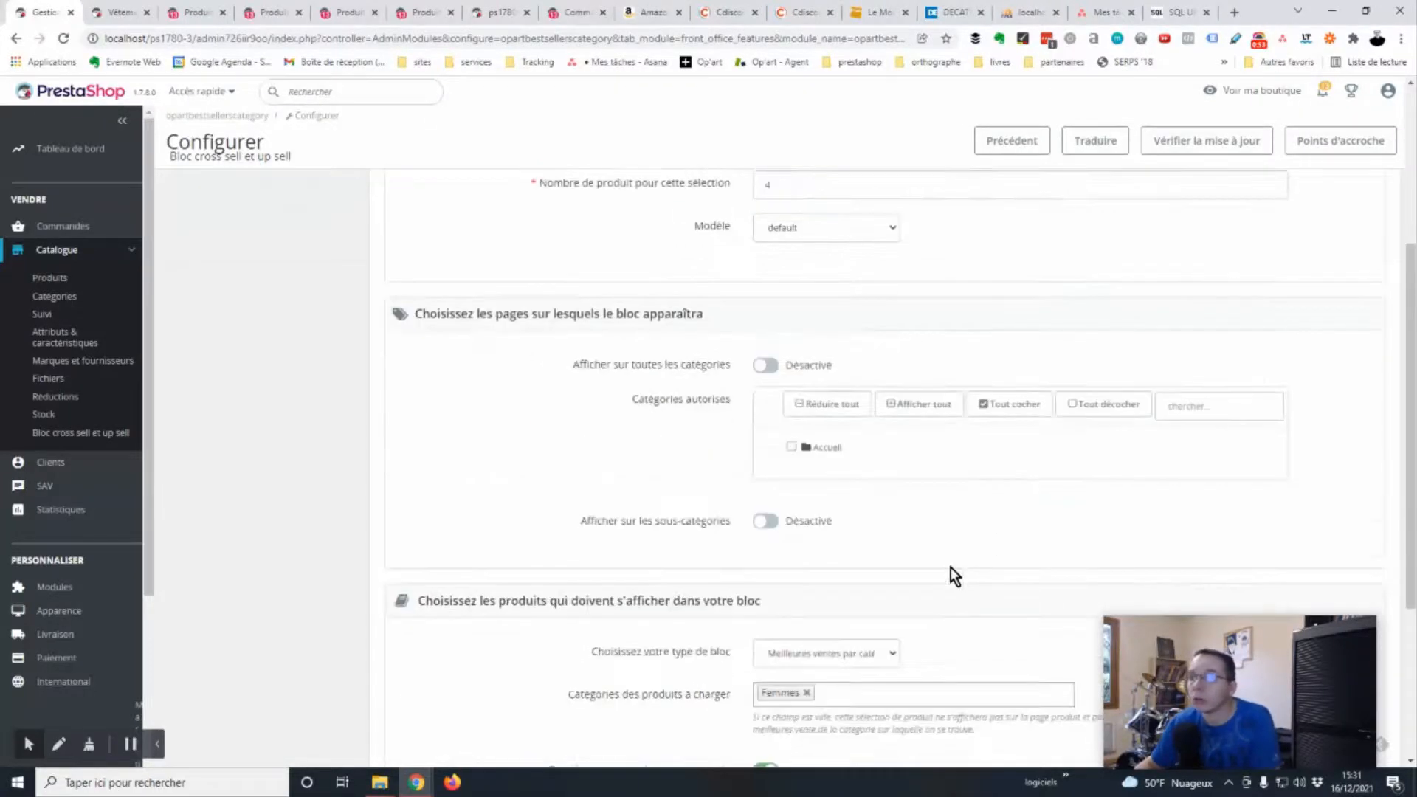
# - Allow the Vêtements category under Accueil for the block and try the subcategory display option, leaving it off
pyautogui.click(828, 448)
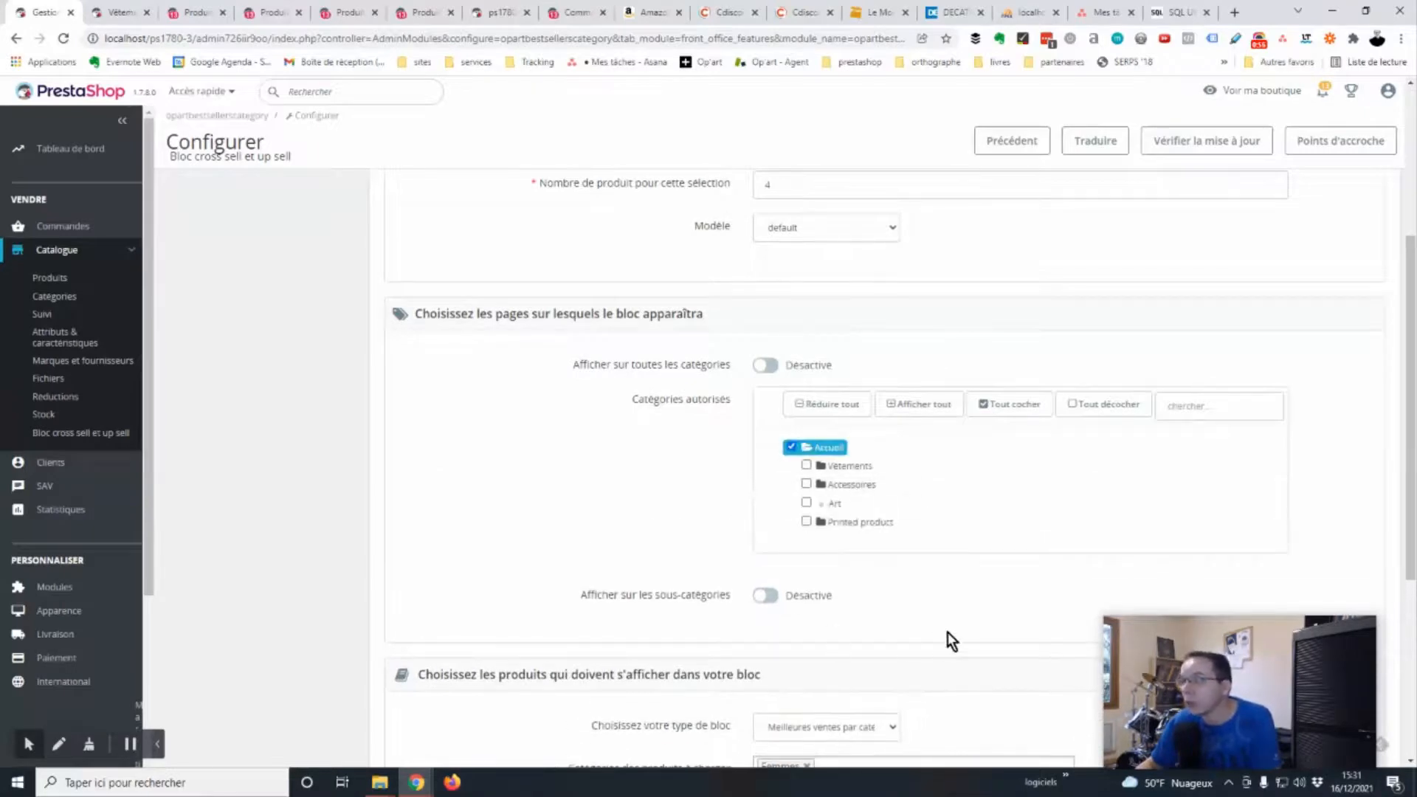
pyautogui.click(844, 466)
pyautogui.click(807, 466)
pyautogui.scroll(-4, 841, 416)
pyautogui.scroll(3, 819, 480)
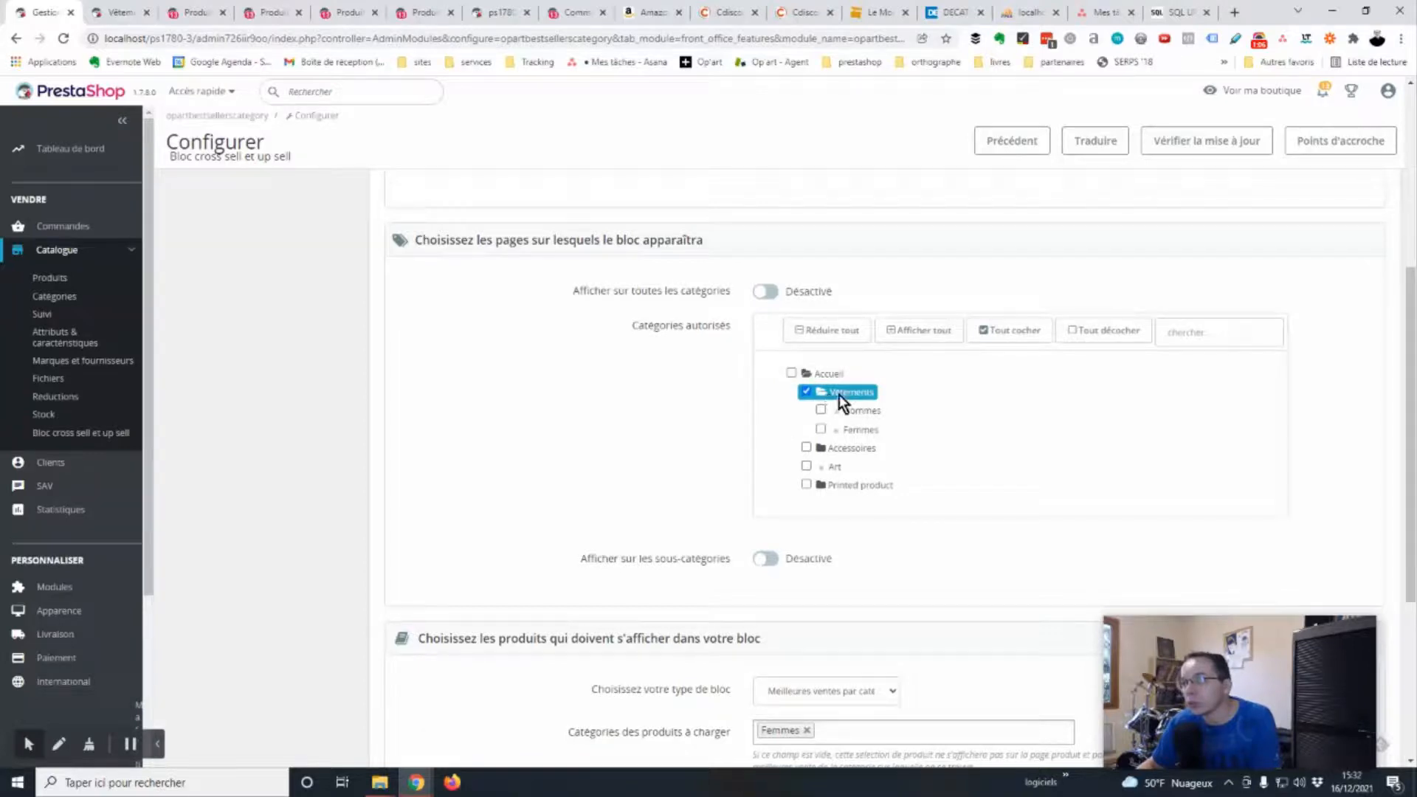
pyautogui.click(775, 561)
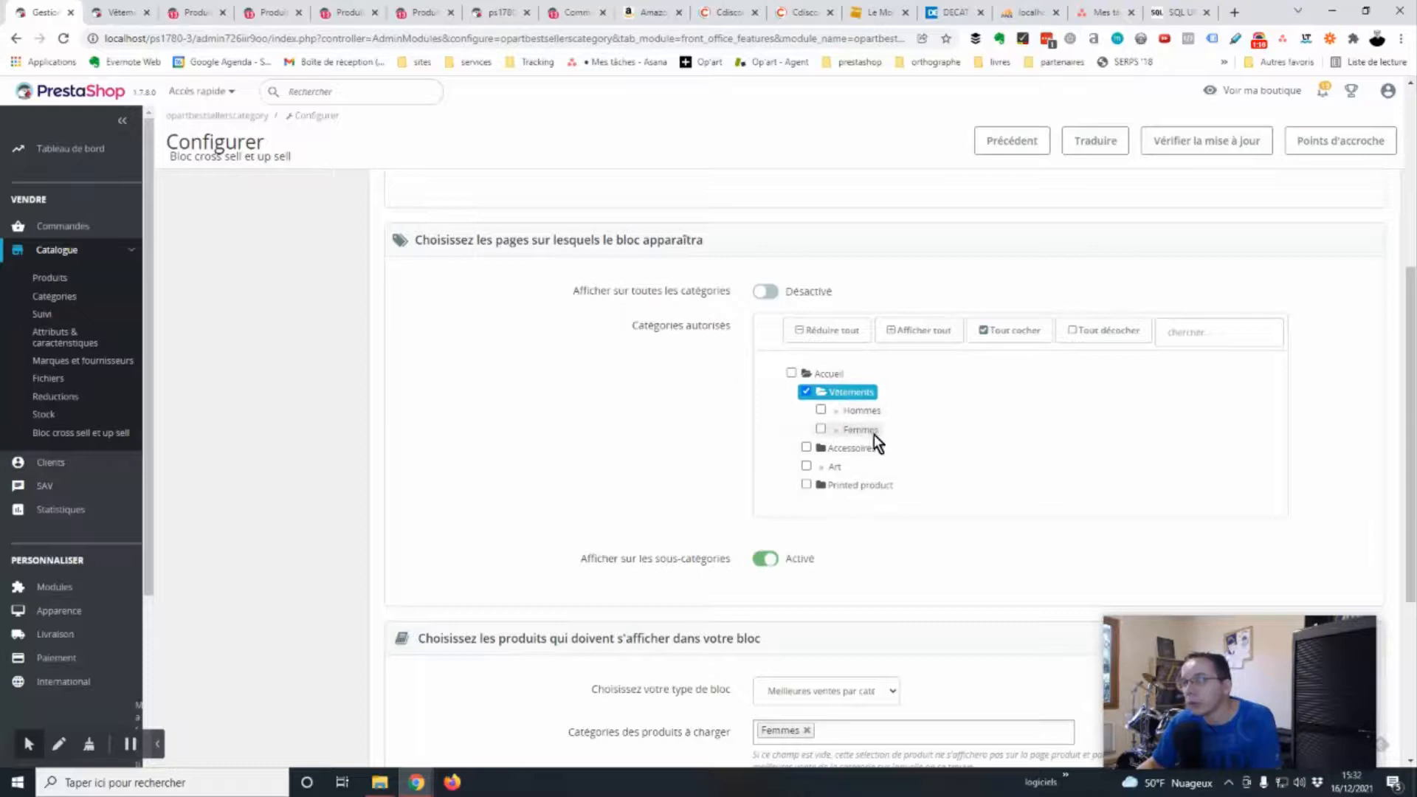
pyautogui.click(765, 560)
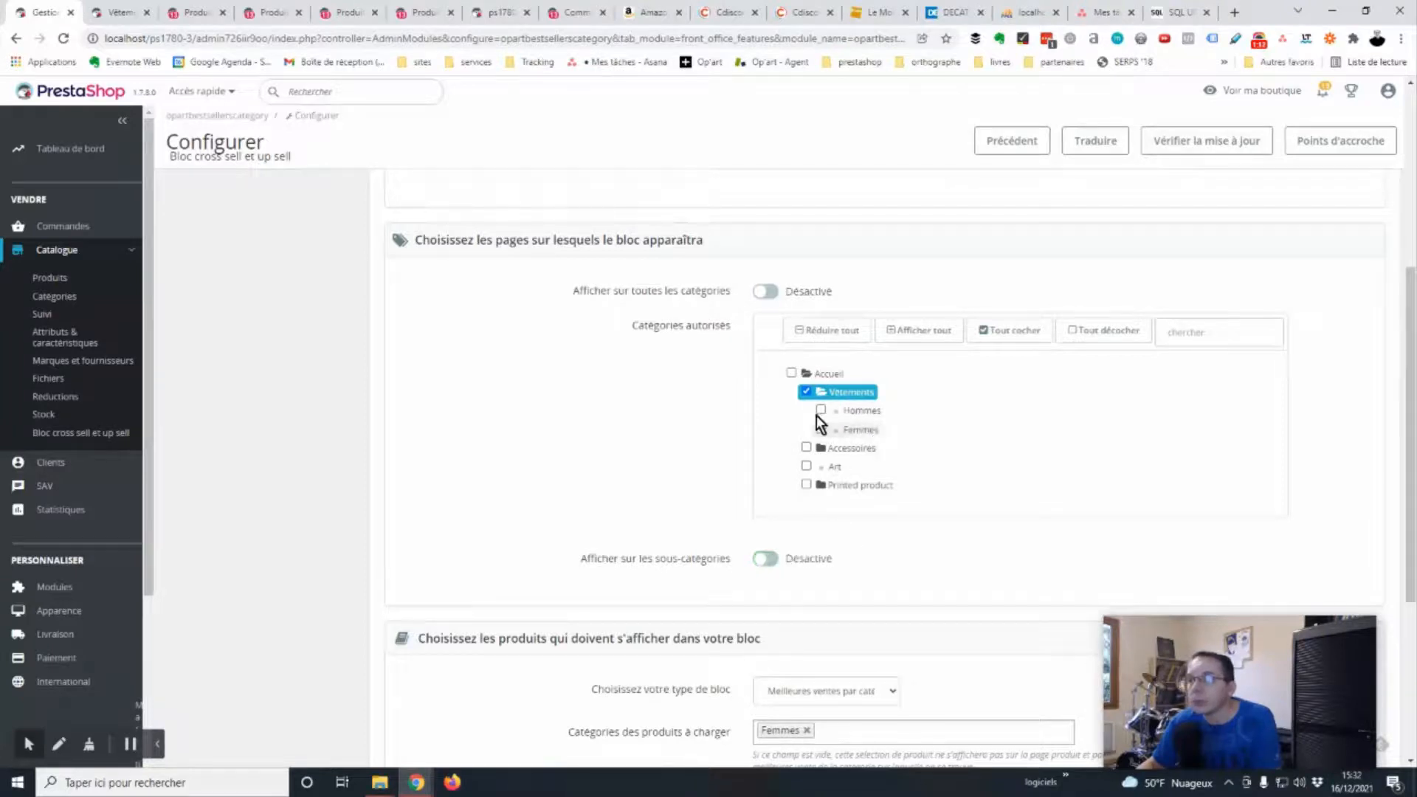
# - Allow the Accueil category as well and save the block, returning to the block list
pyautogui.click(792, 374)
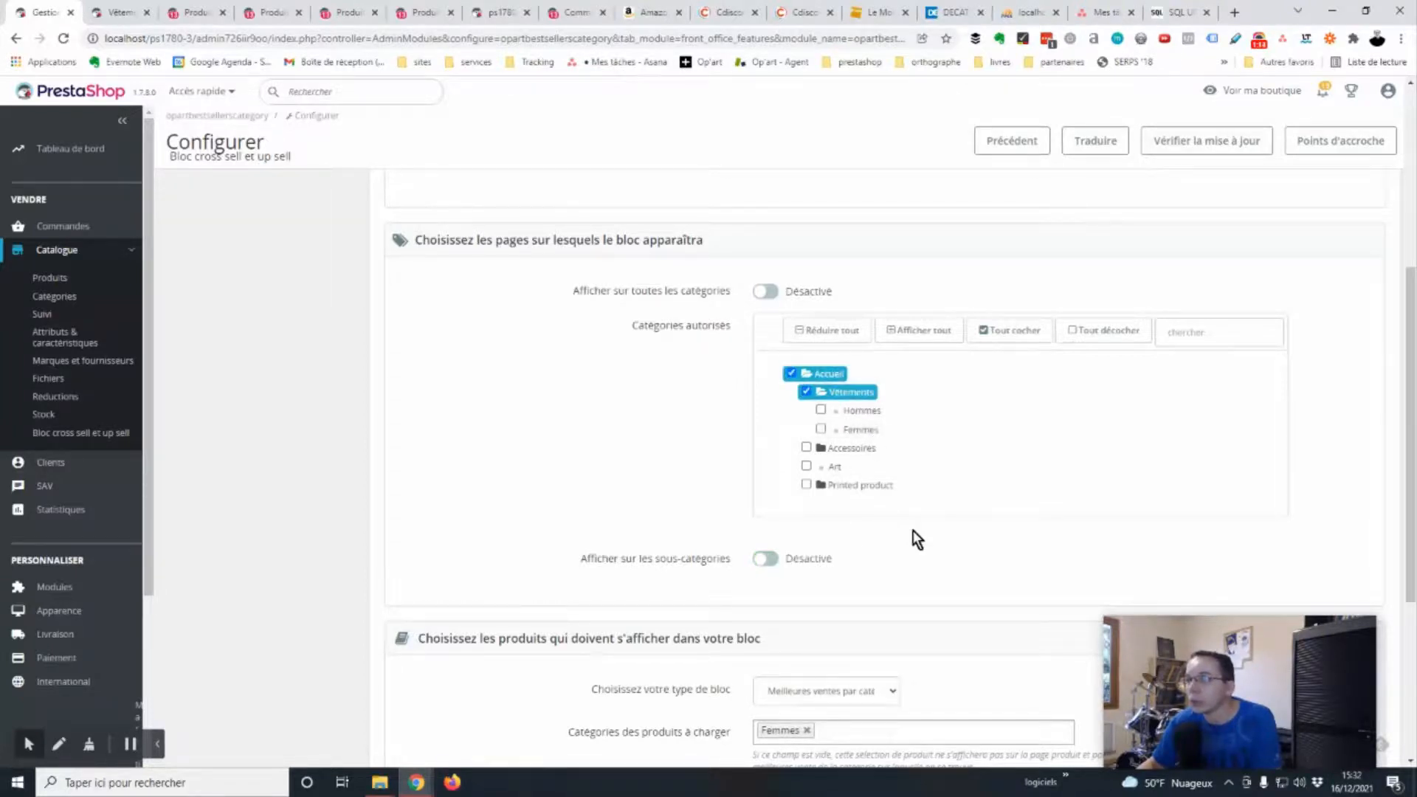
pyautogui.scroll(-4, 915, 530)
pyautogui.moveTo(1235, 654); pyautogui.dragTo(880, 623)
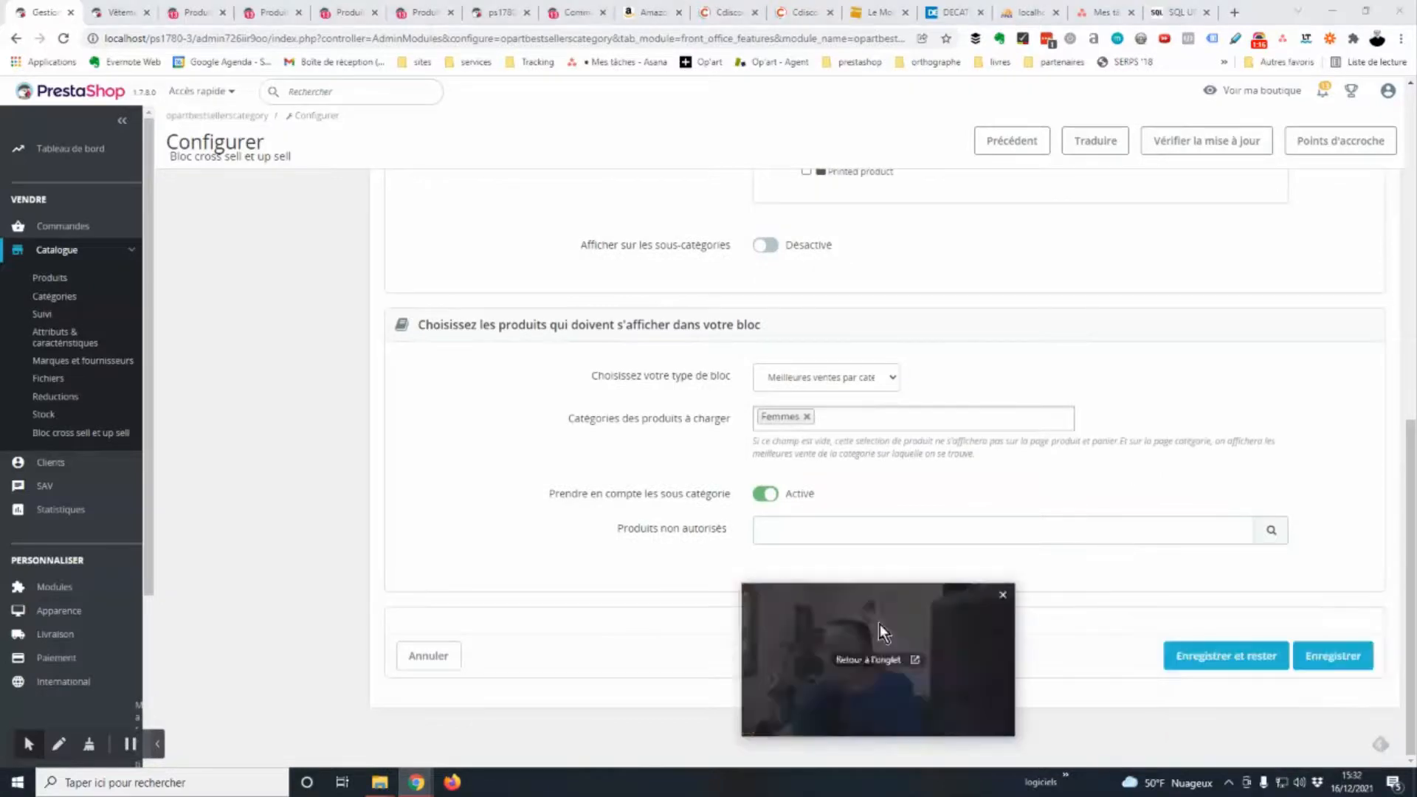
pyautogui.click(1335, 656)
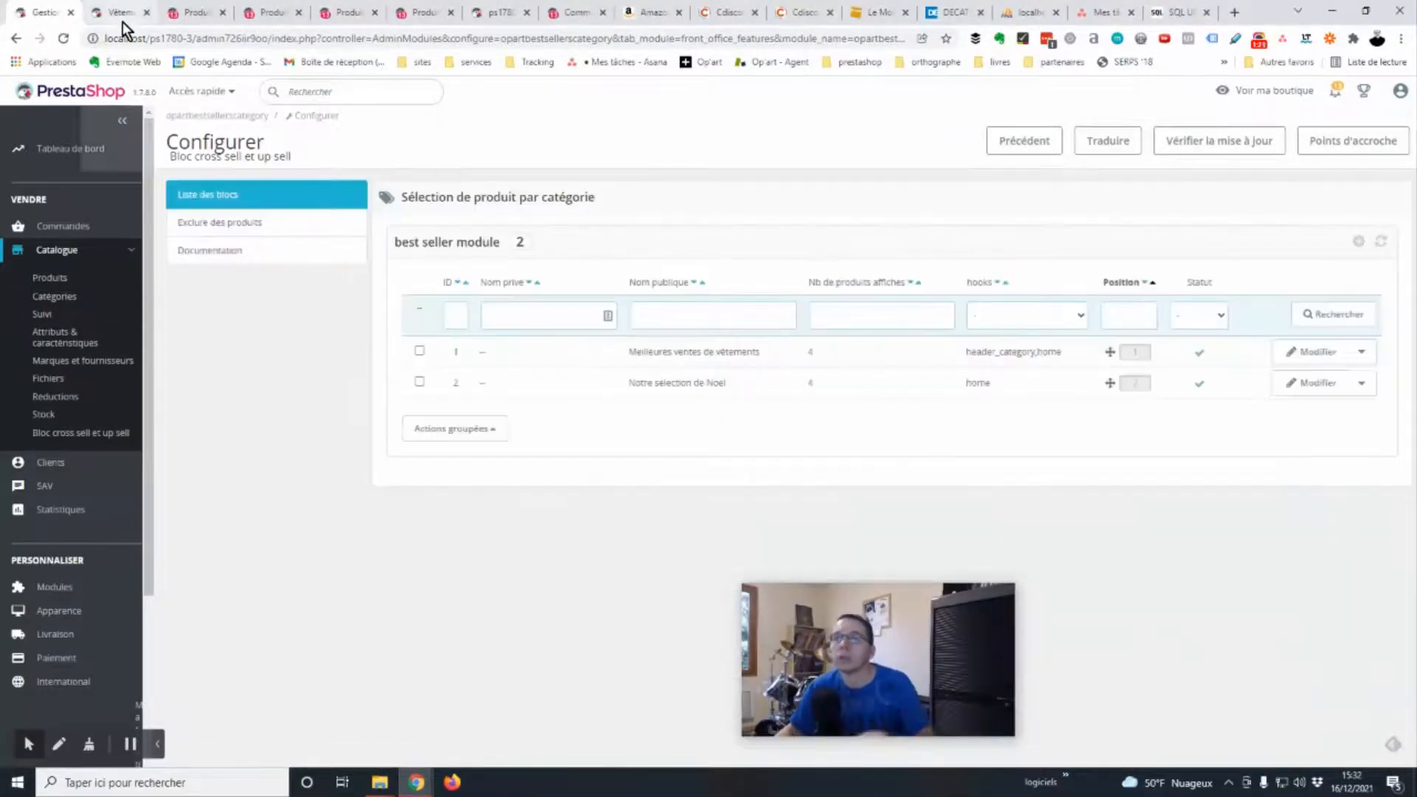
# - Check the best-sellers block above the product list on the shop's Vêtements category page
pyautogui.click(123, 22)
pyautogui.scroll(5, 1144, 516)
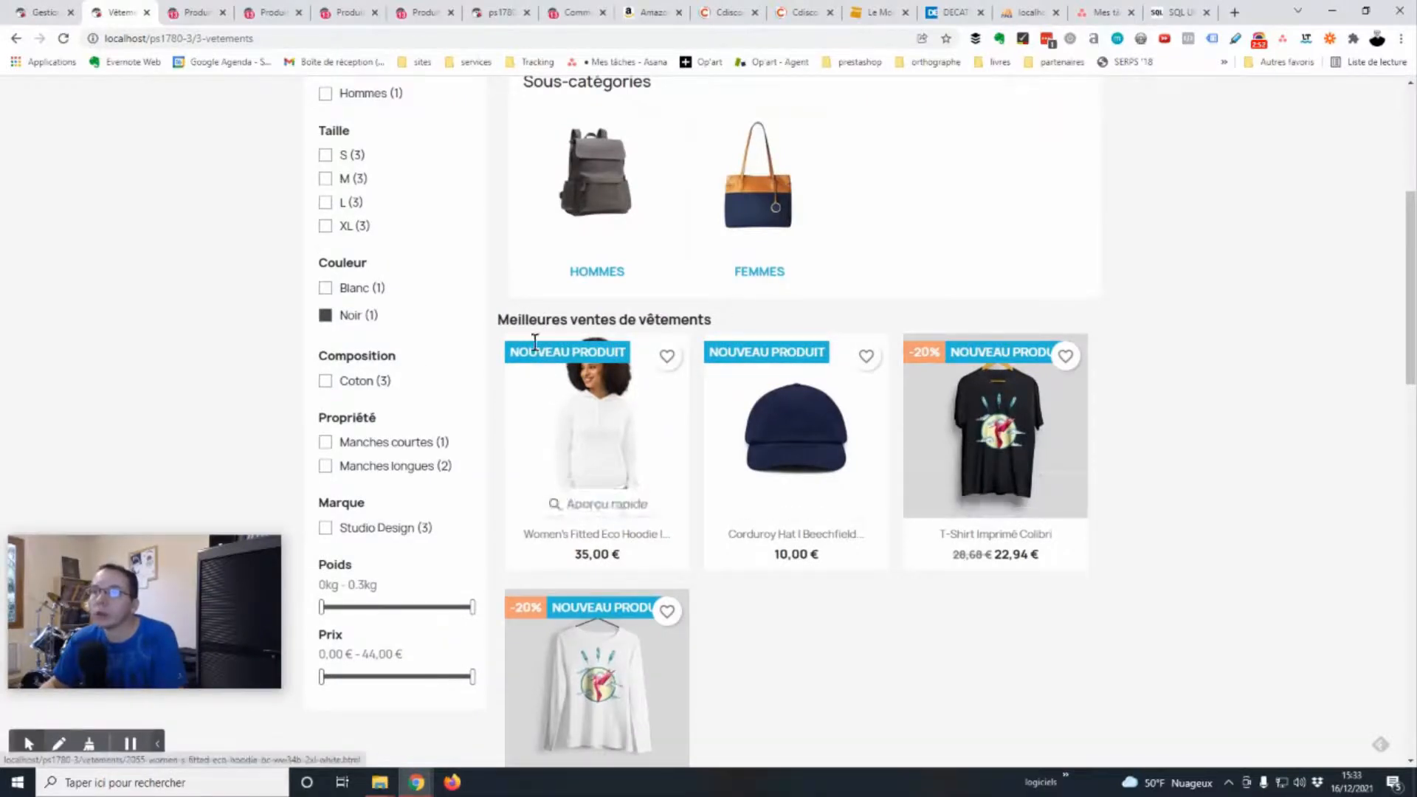
pyautogui.scroll(-8, 368, 409)
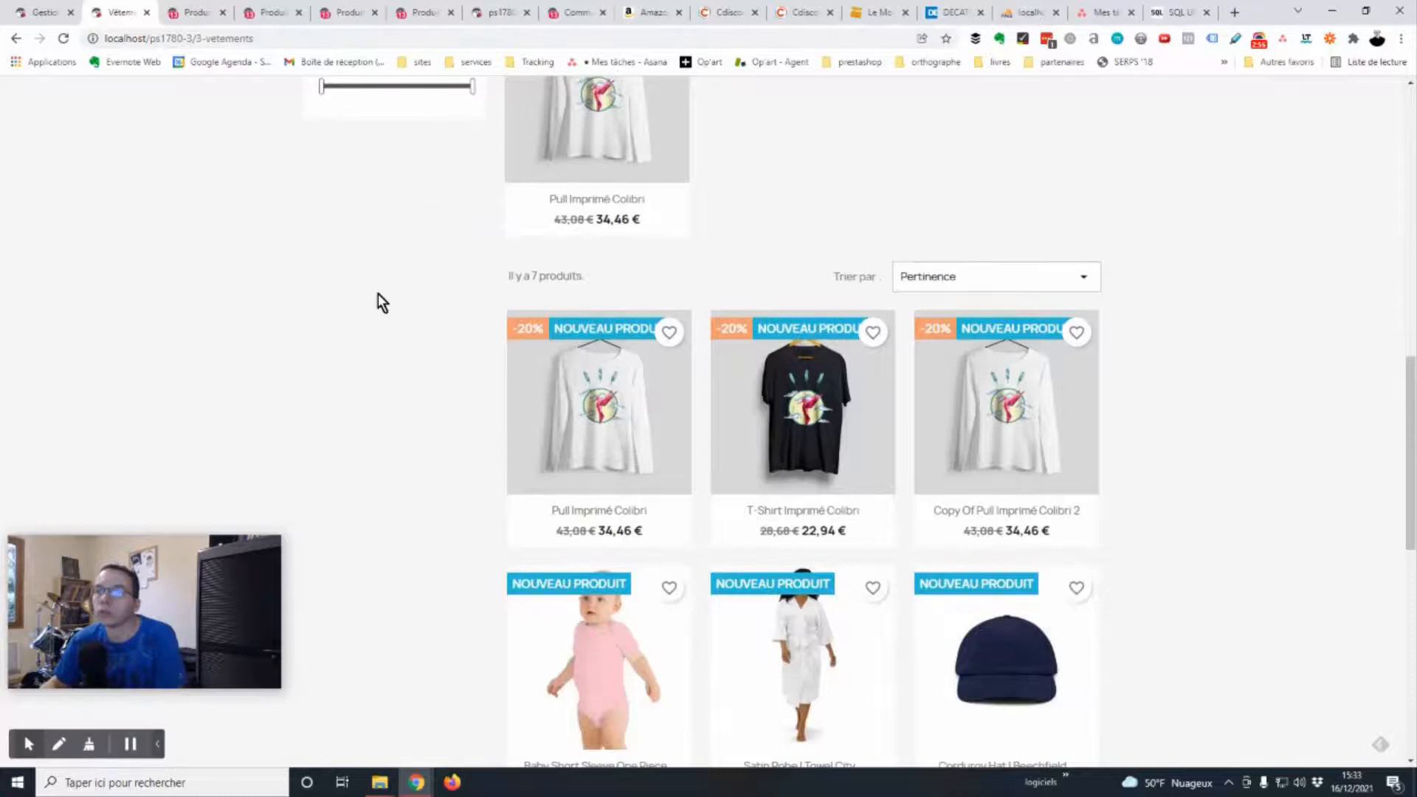
# - Return to the module's block list and start a new product block with the Left position
pyautogui.click(40, 11)
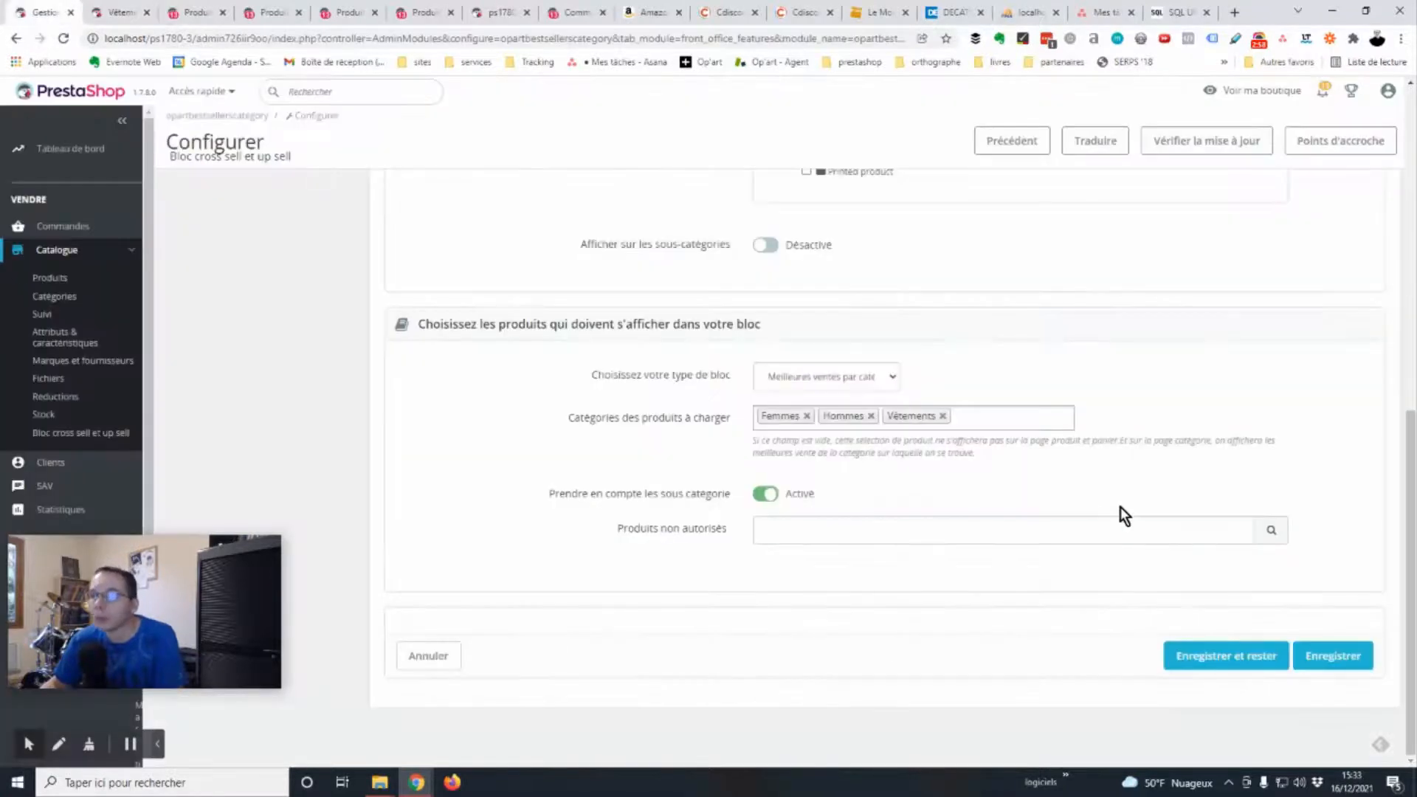
pyautogui.scroll(10, 1034, 502)
pyautogui.click(228, 197)
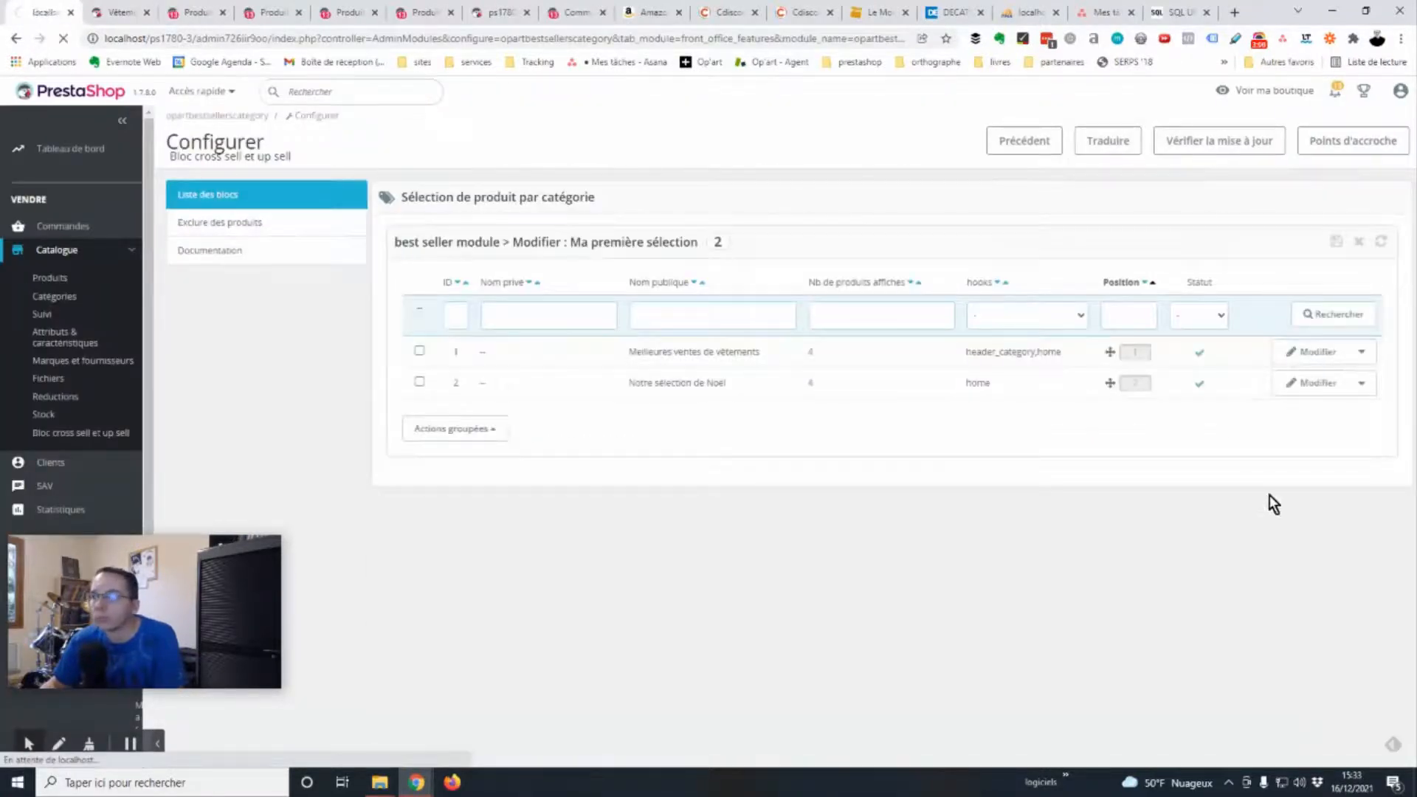
pyautogui.click(1359, 242)
pyautogui.click(819, 325)
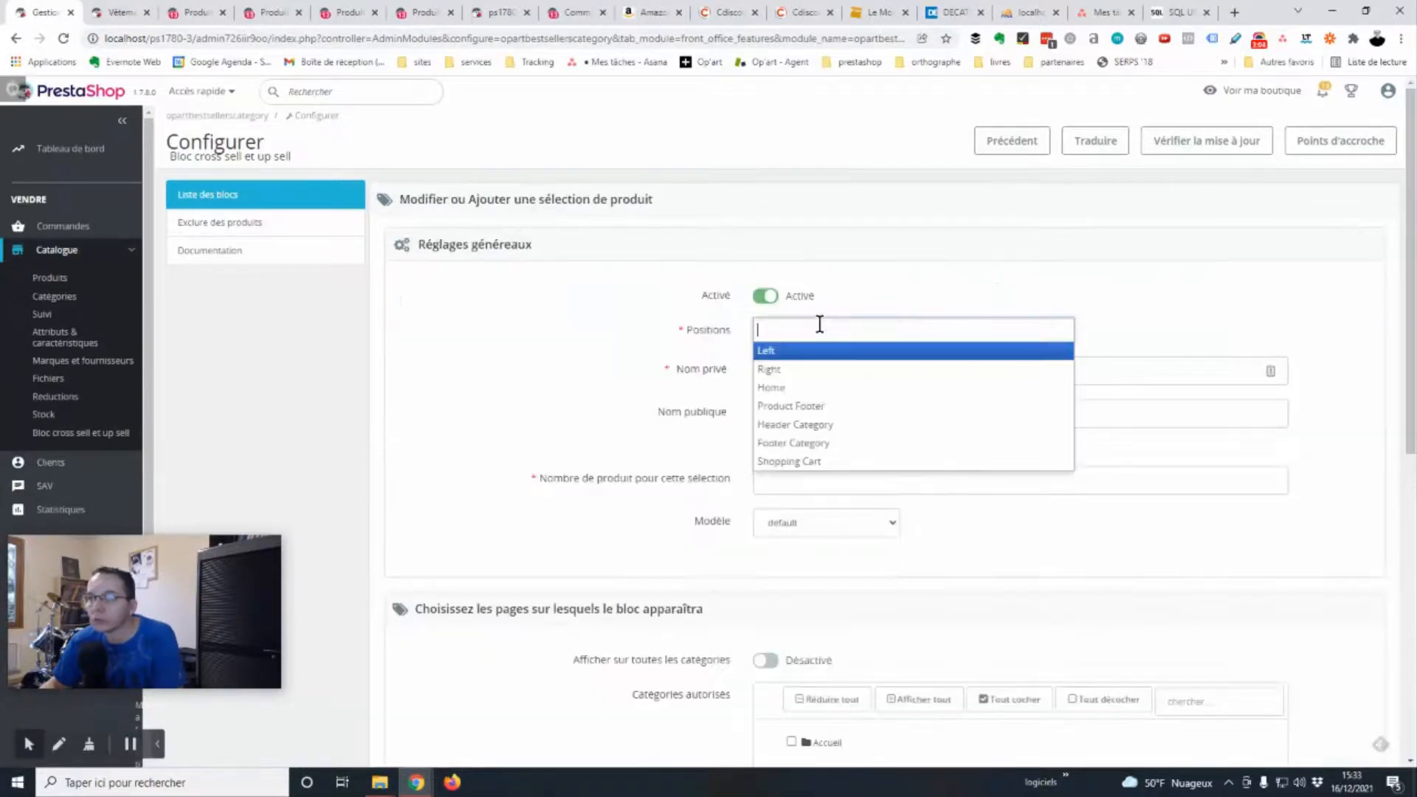
pyautogui.click(766, 350)
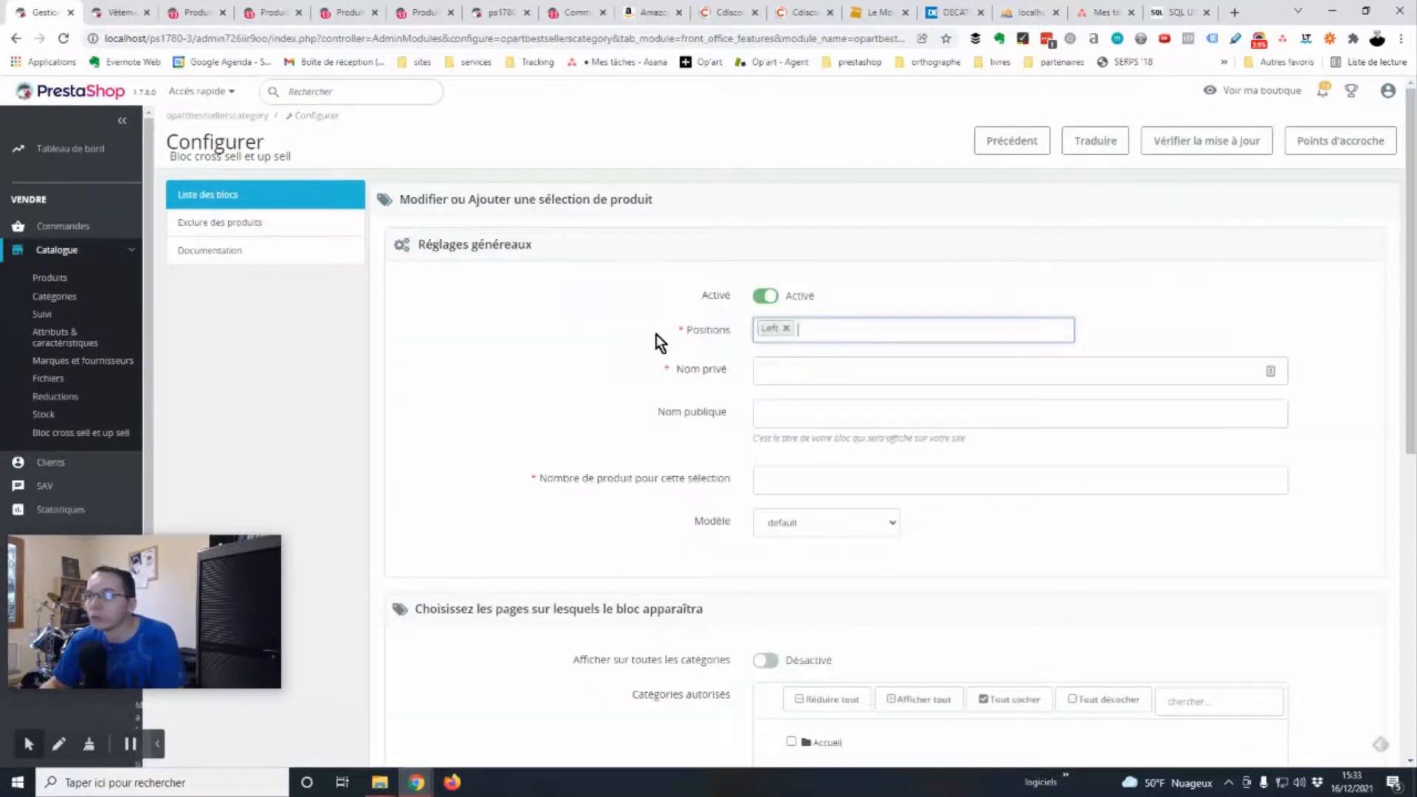
# - Name the block "Bloc left vetement" privately and "Les vêtement de noël !" publicly
pyautogui.click(777, 375)
pyautogui.write('Bloc left vetement')
pyautogui.click(979, 416)
pyautogui.write('Les vête')
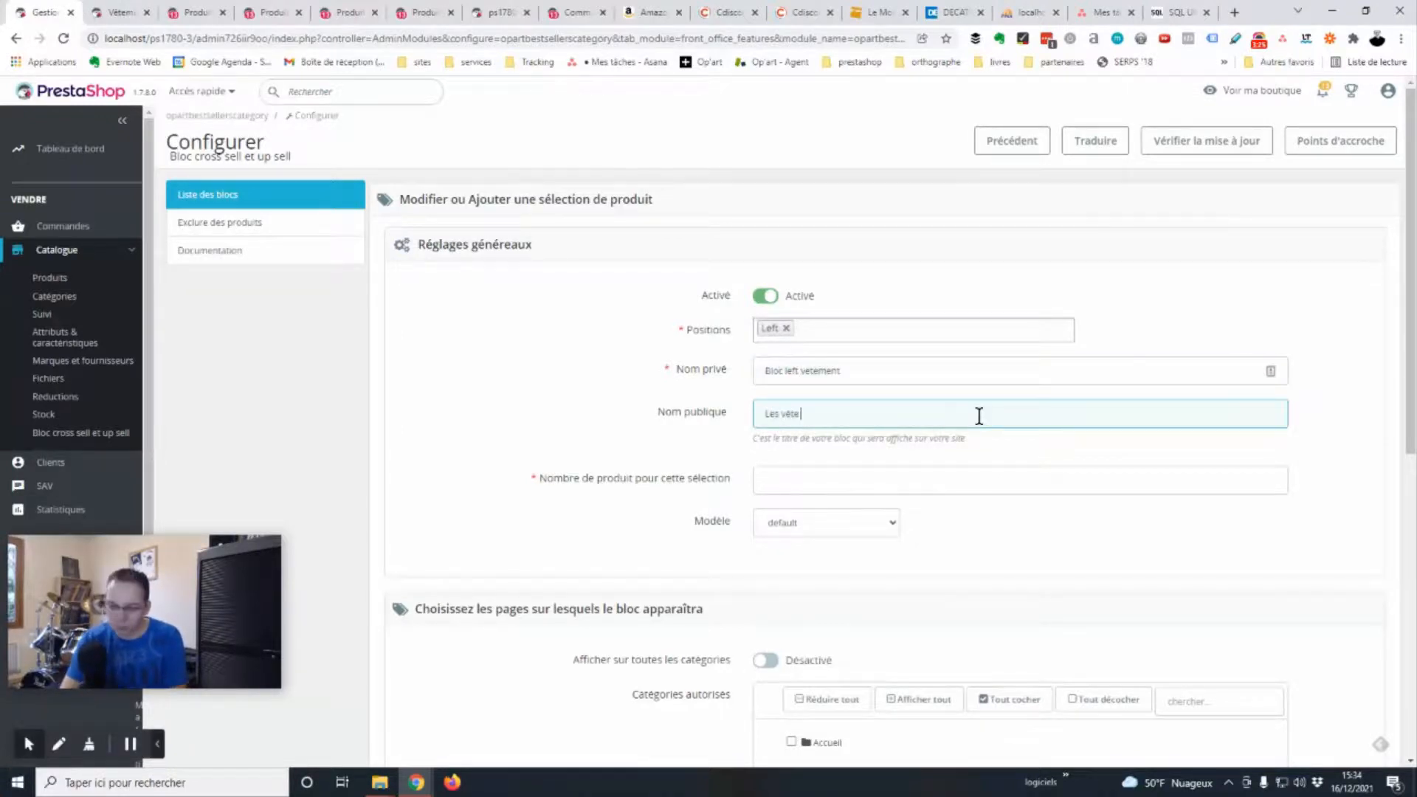
pyautogui.press('BackSpace')
pyautogui.press('BackSpace')
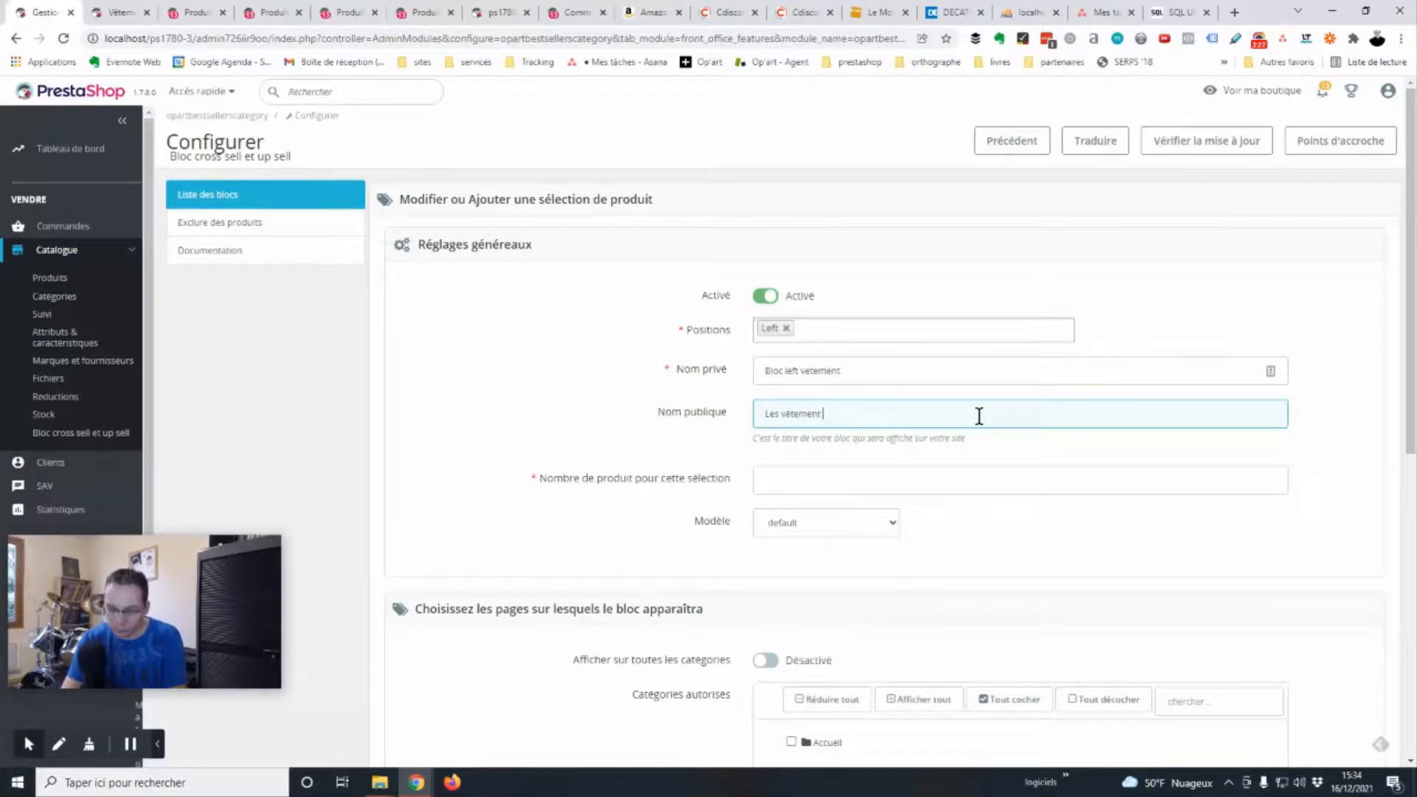
pyautogui.write('!')
# - Set the number of products to 2 and allow the Vêtements category under Accueil for the block
pyautogui.scroll(-3, 999, 436)
pyautogui.click(889, 266)
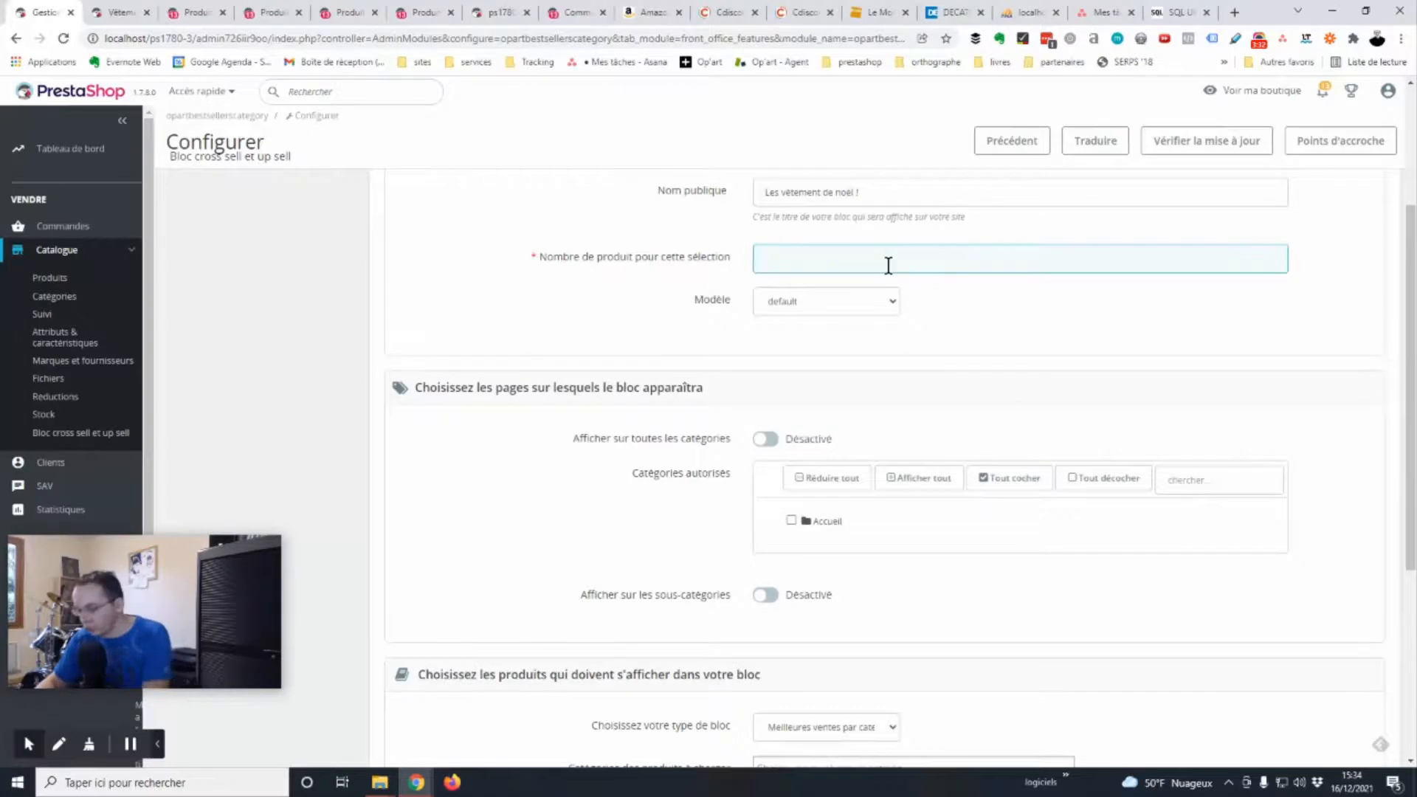
pyautogui.write('2')
pyautogui.click(678, 325)
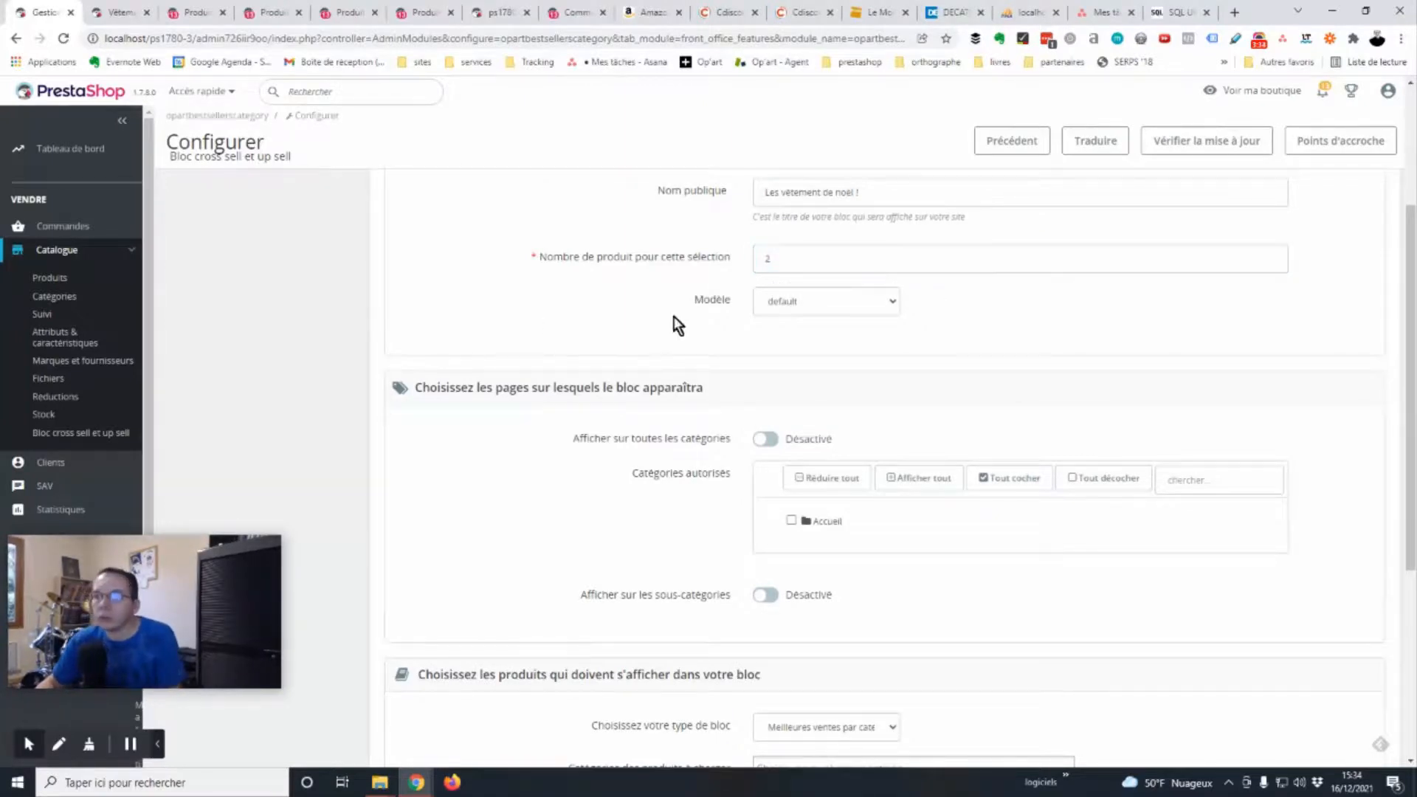
pyautogui.scroll(-3, 738, 317)
pyautogui.click(819, 301)
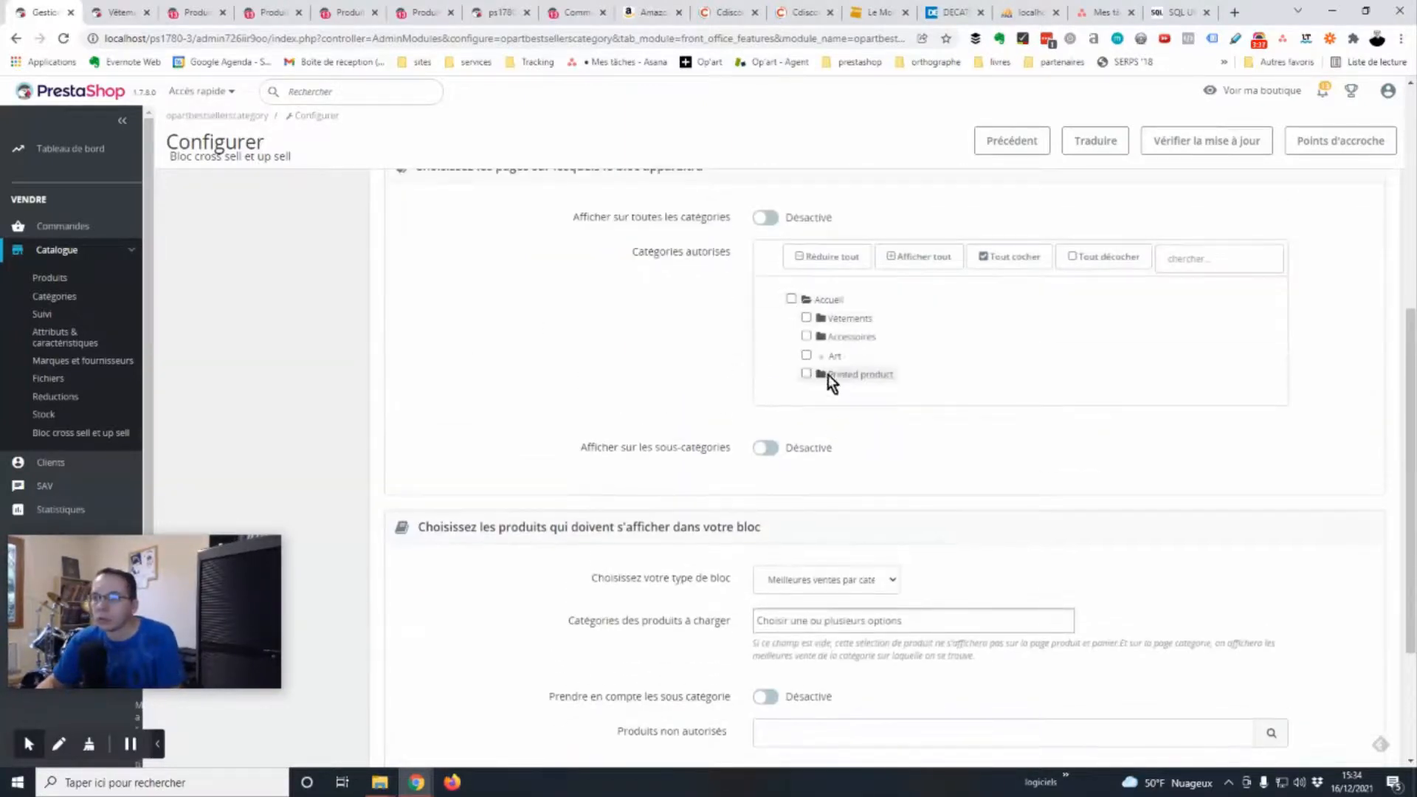
pyautogui.click(806, 319)
pyautogui.scroll(-3, 834, 589)
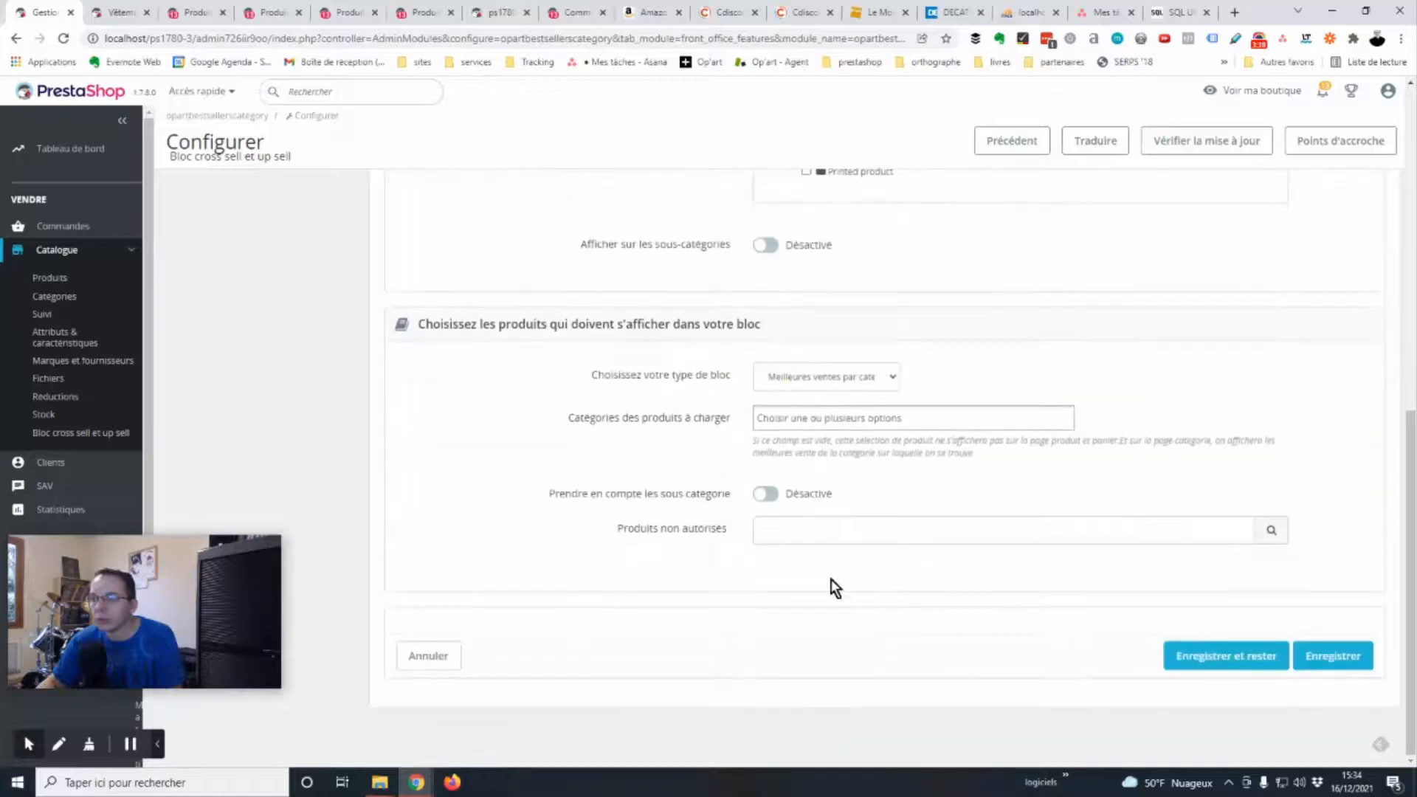
# - Set the block type to "Sélection de produits" and add "T-shirt imprimé colibri" (demo_1) to the allowed products
pyautogui.click(873, 384)
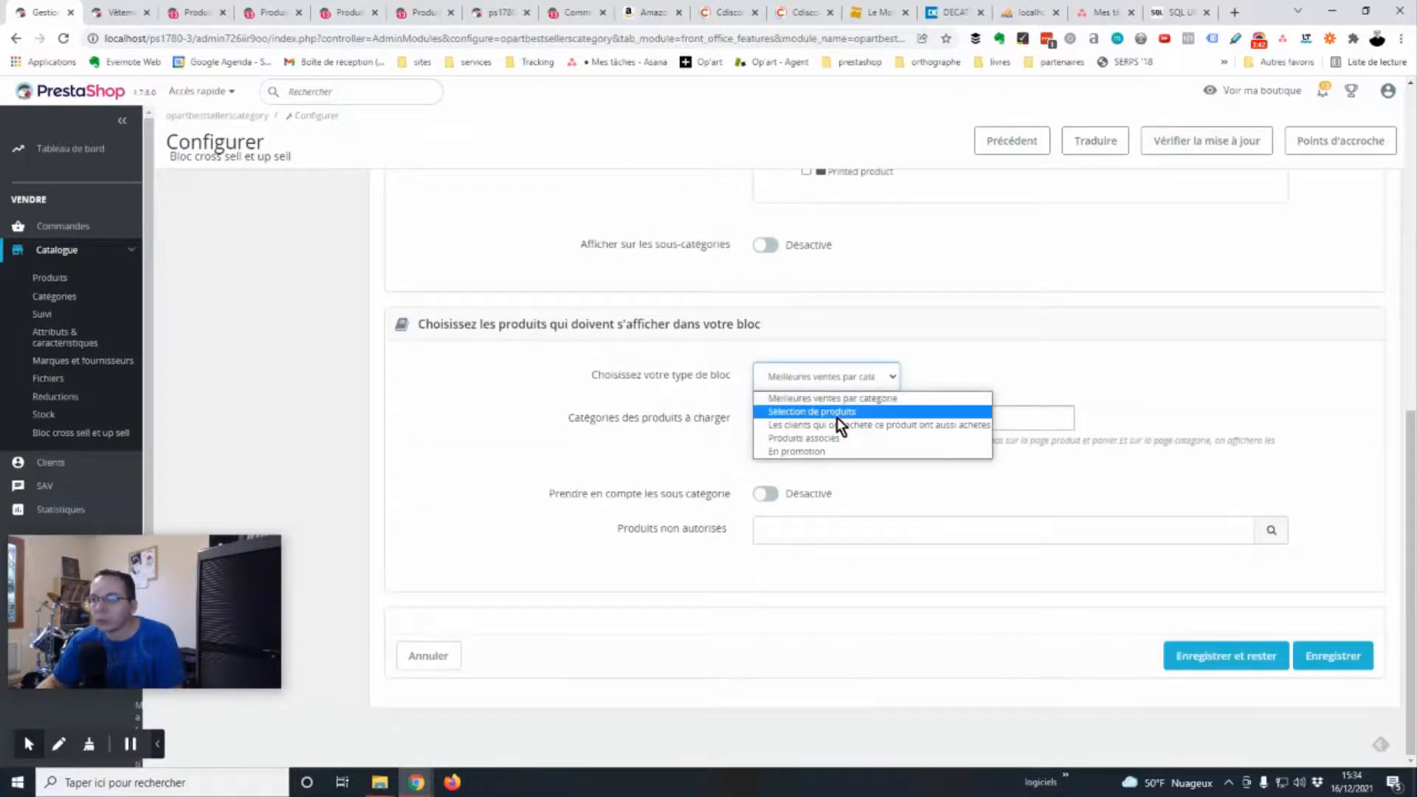
pyautogui.click(837, 417)
pyautogui.click(870, 526)
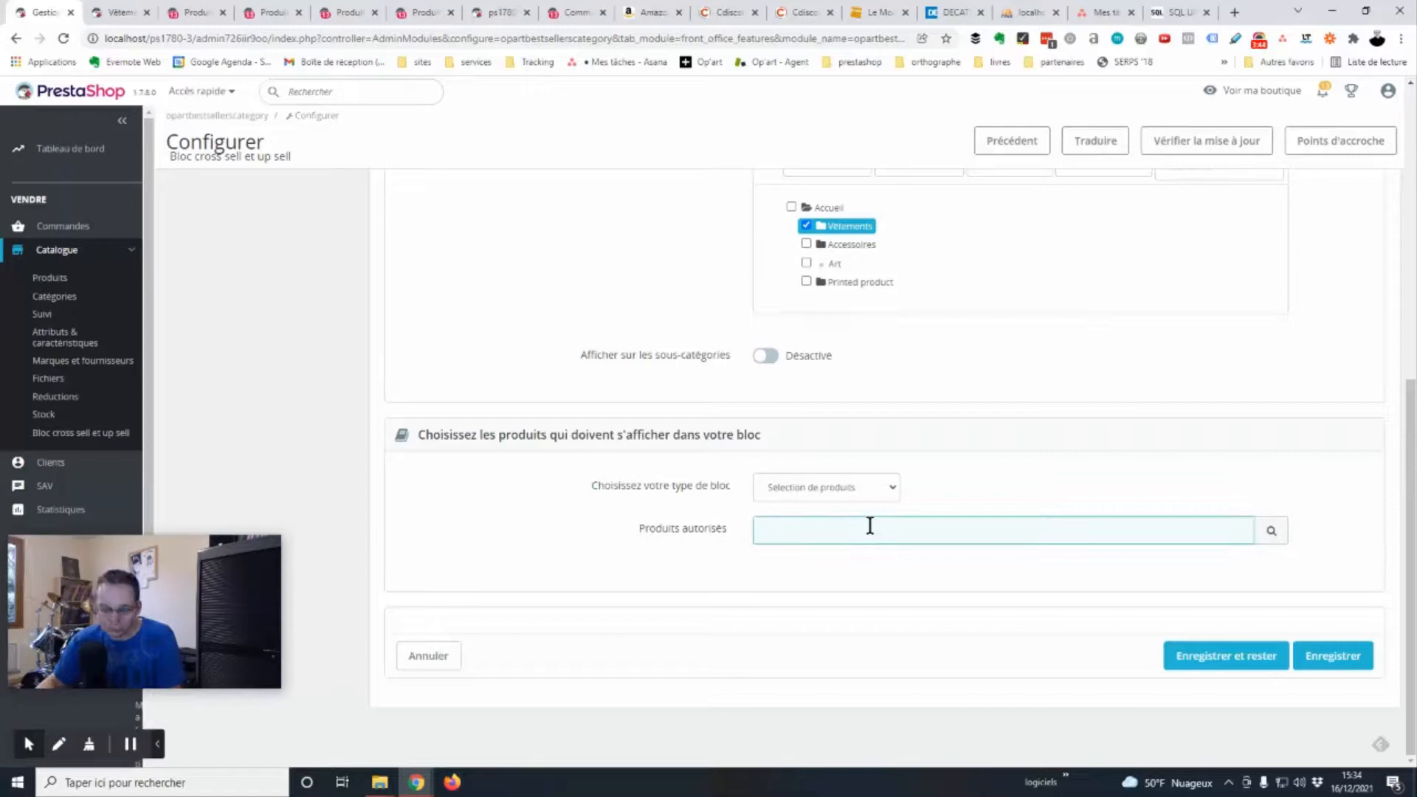
pyautogui.write('t')
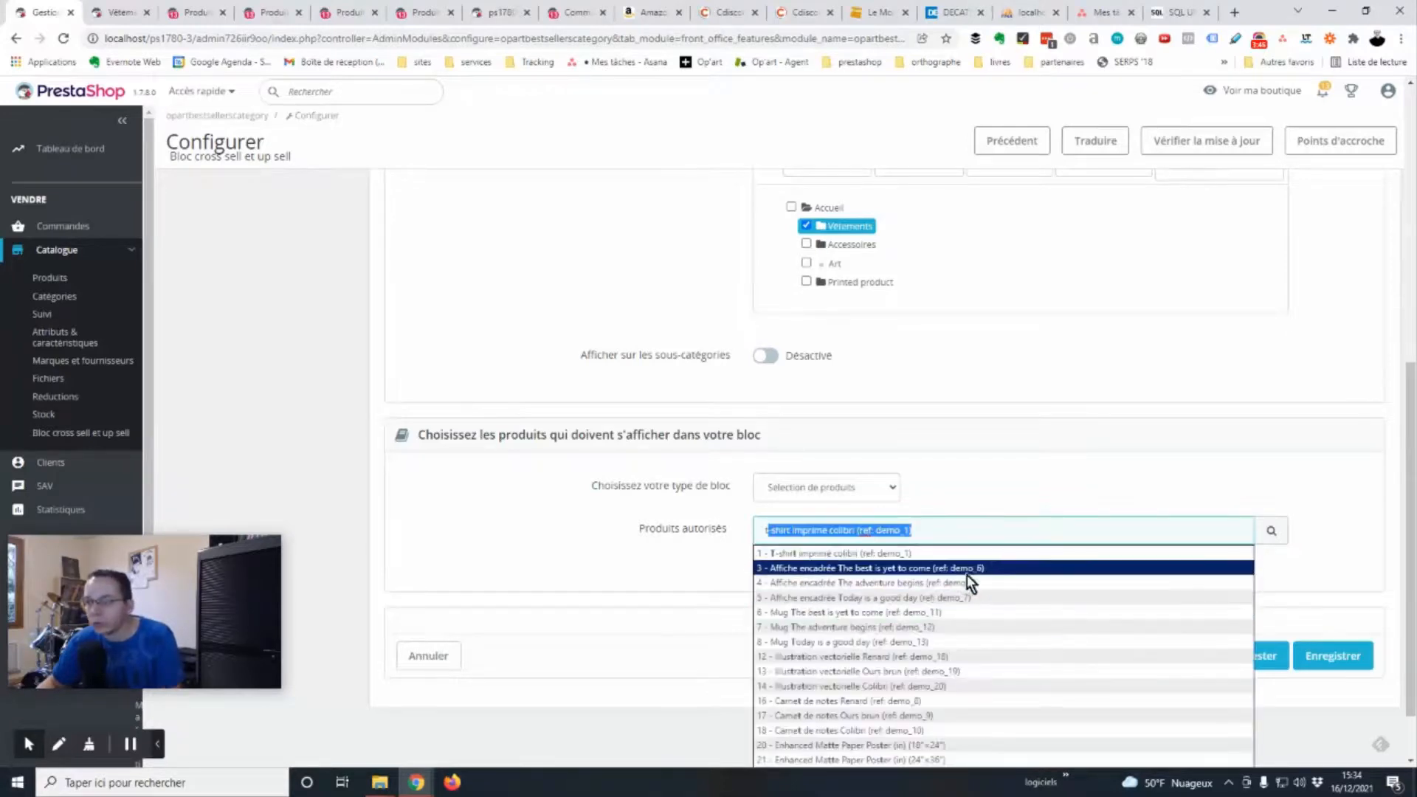
pyautogui.click(986, 551)
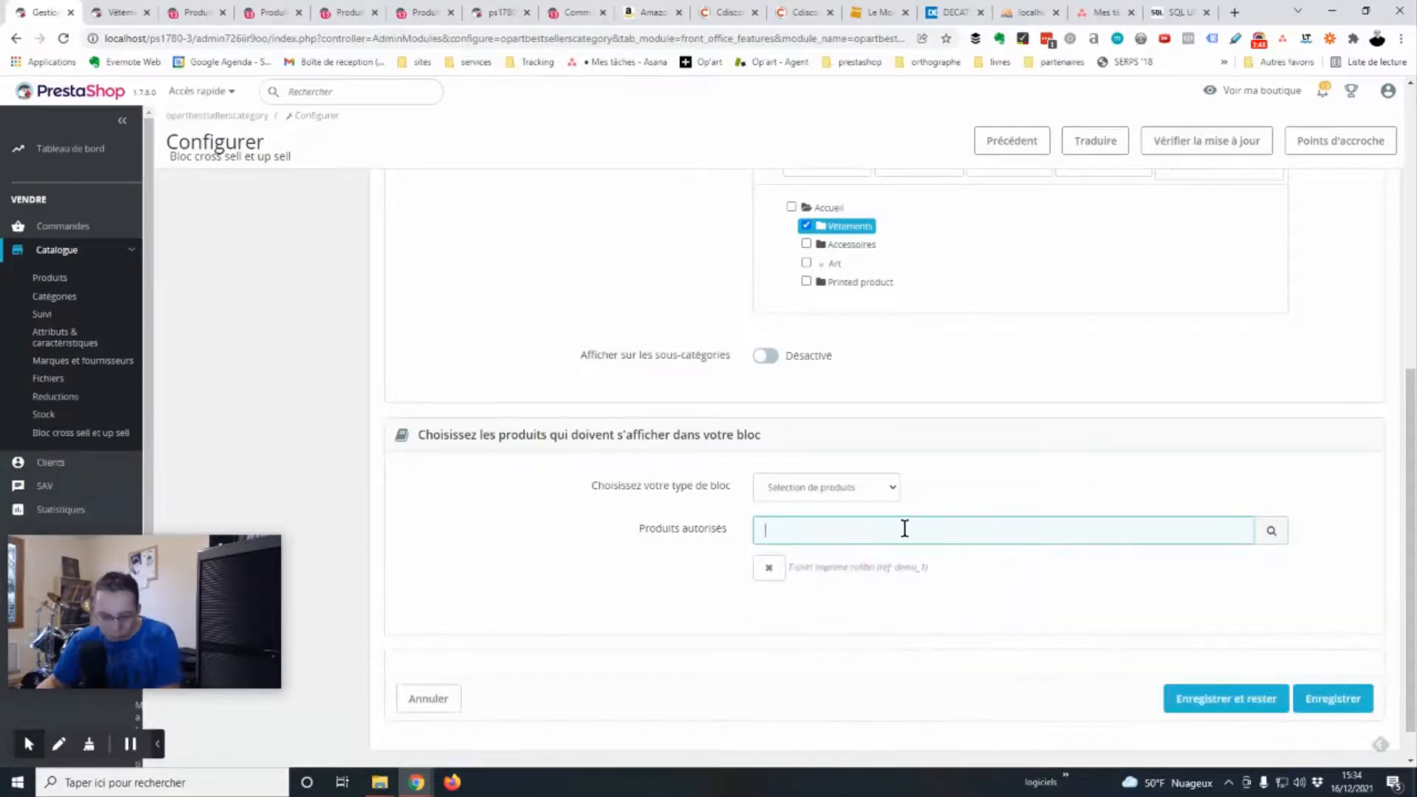
# - Add the 18"×24" Enhanced Matte Paper Poster to the allowed products and save the block
pyautogui.write('t is yet to come (ref: demo_6')
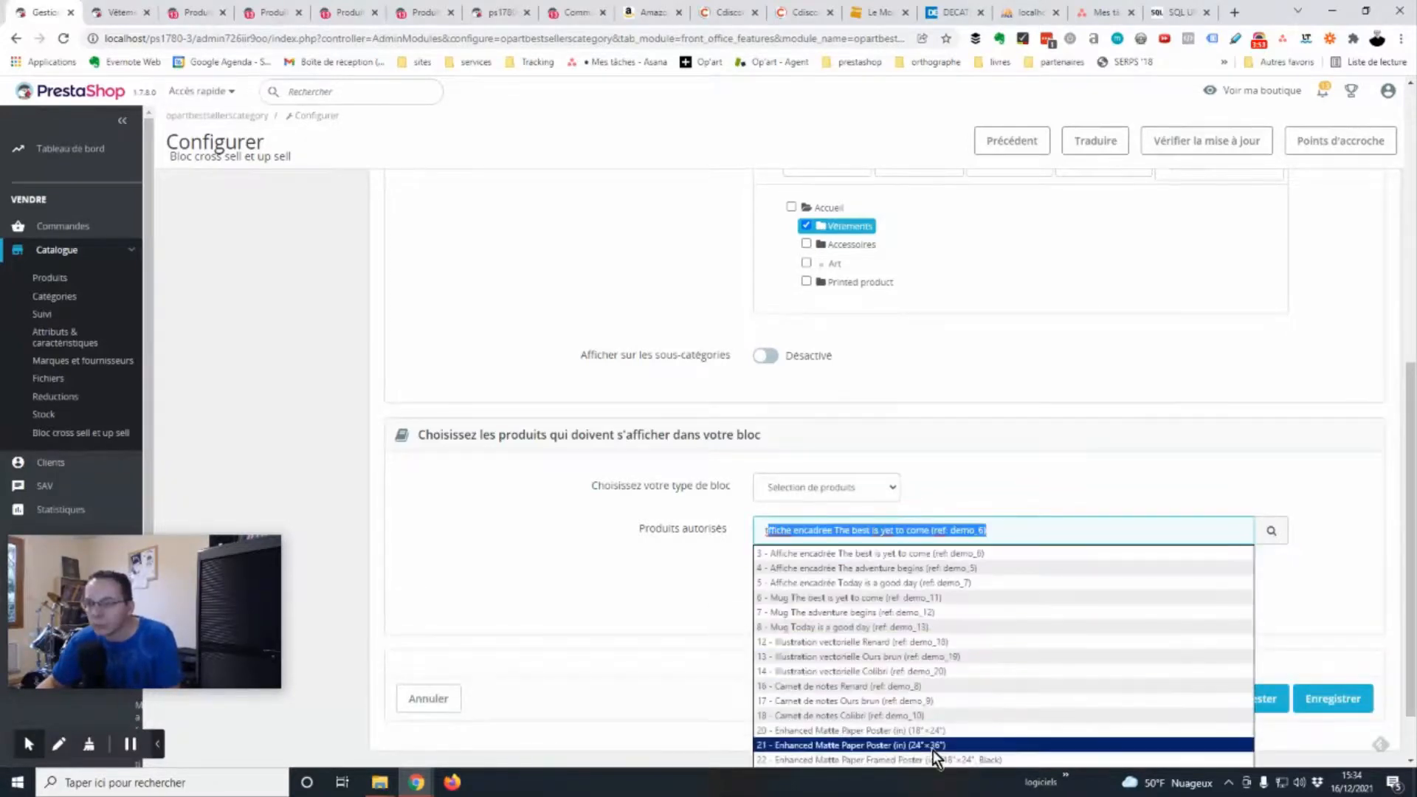
pyautogui.click(933, 749)
pyautogui.scroll(-1, 952, 668)
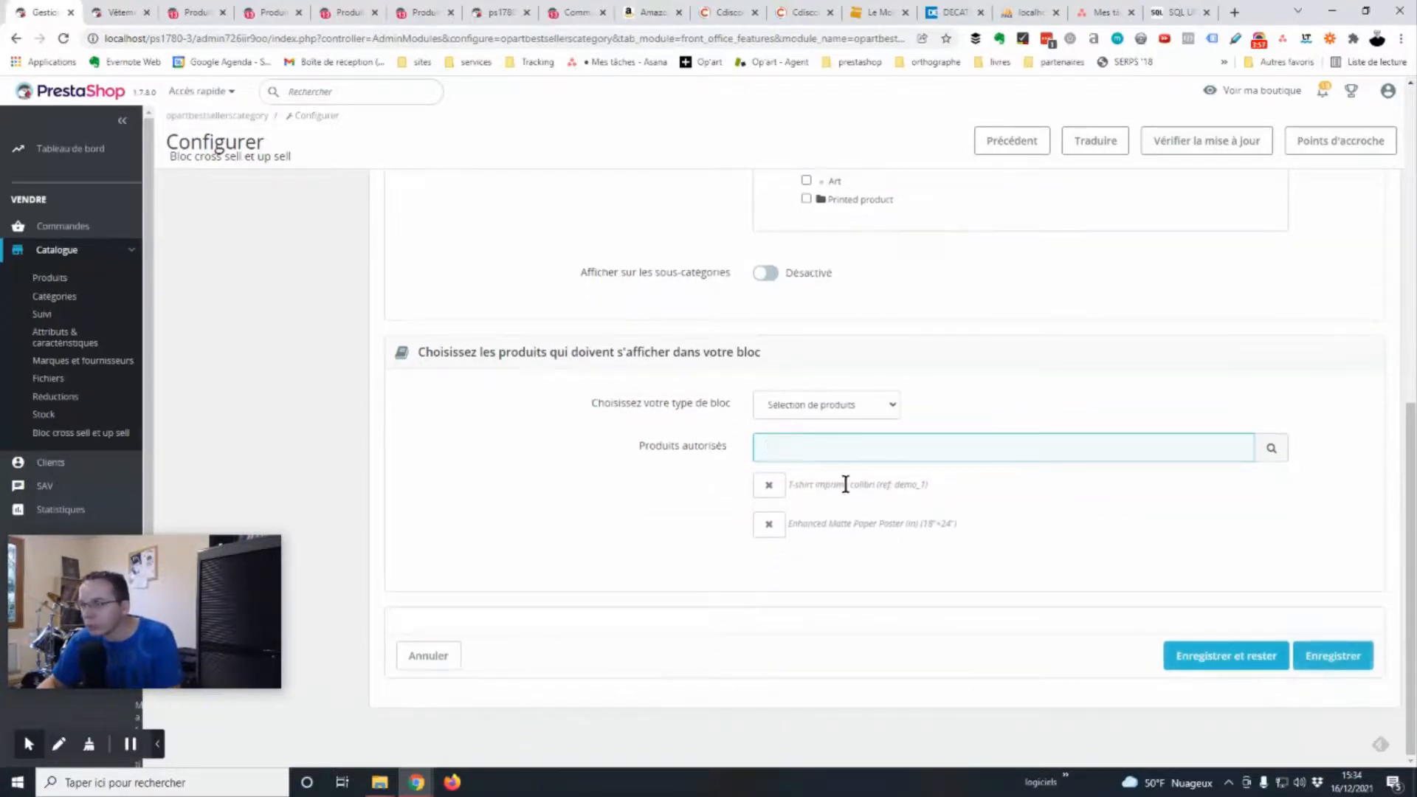
pyautogui.click(1325, 660)
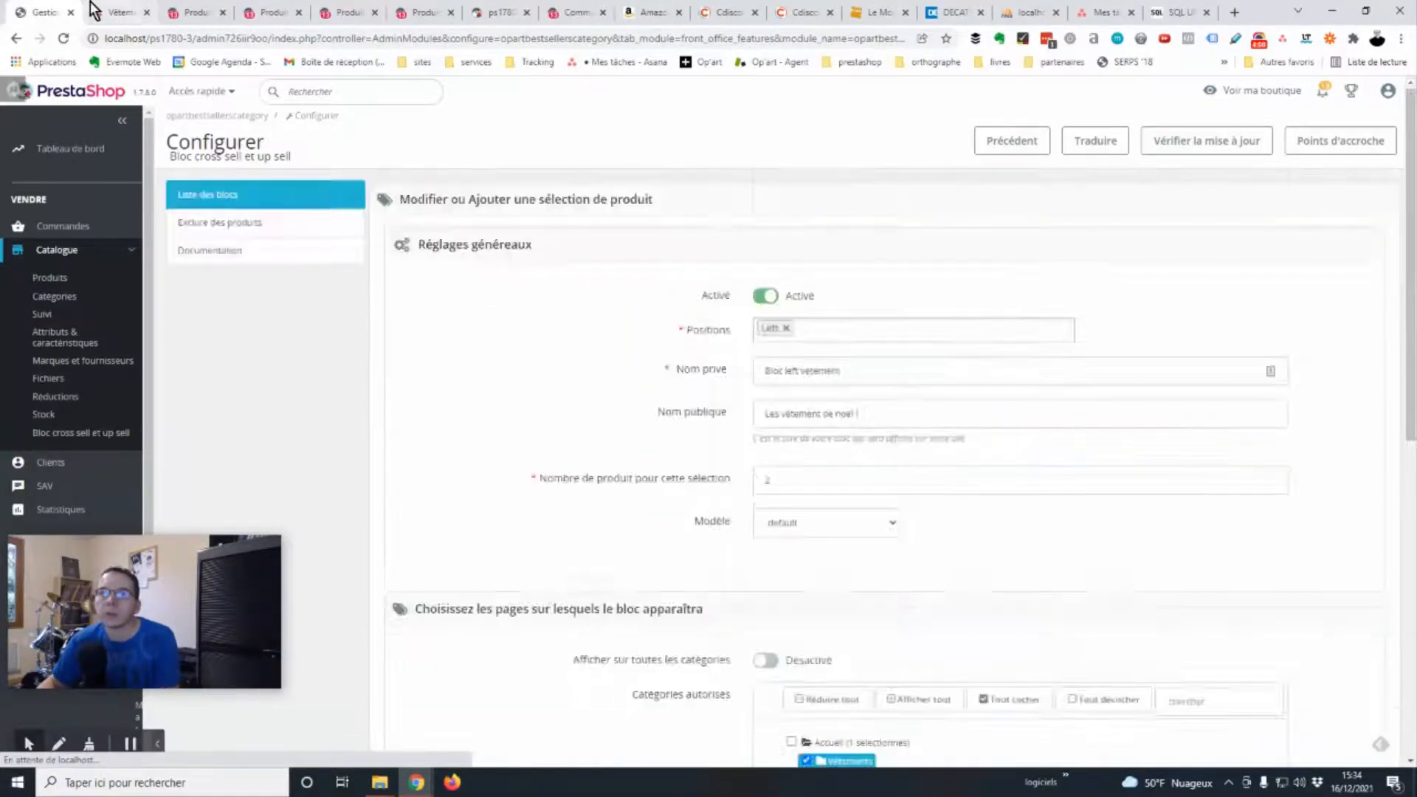
# - Check the "Les vêtement de noël !" block in the left column of the Vêtements category page
pyautogui.click(95, 12)
pyautogui.scroll(4, 1221, 355)
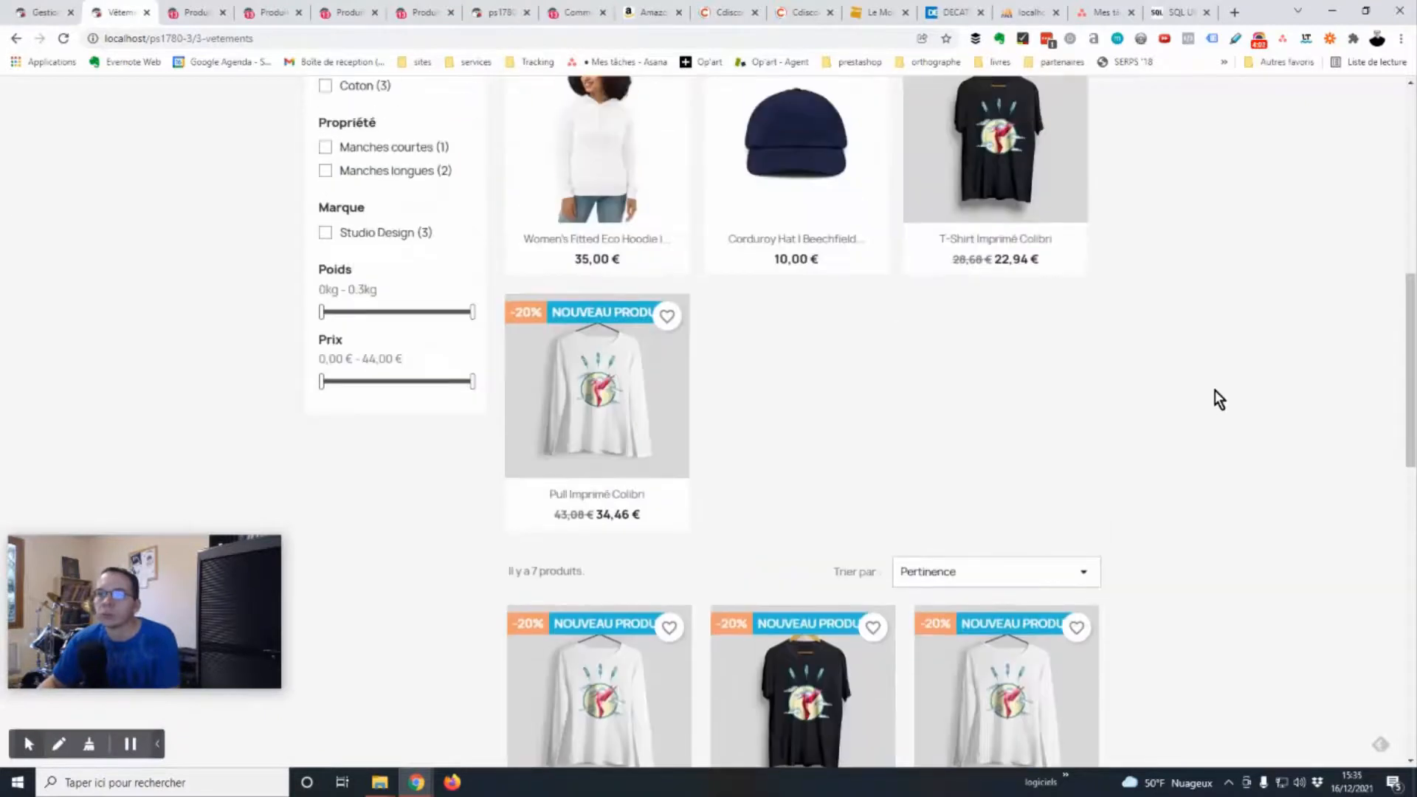
pyautogui.scroll(-4, 1215, 390)
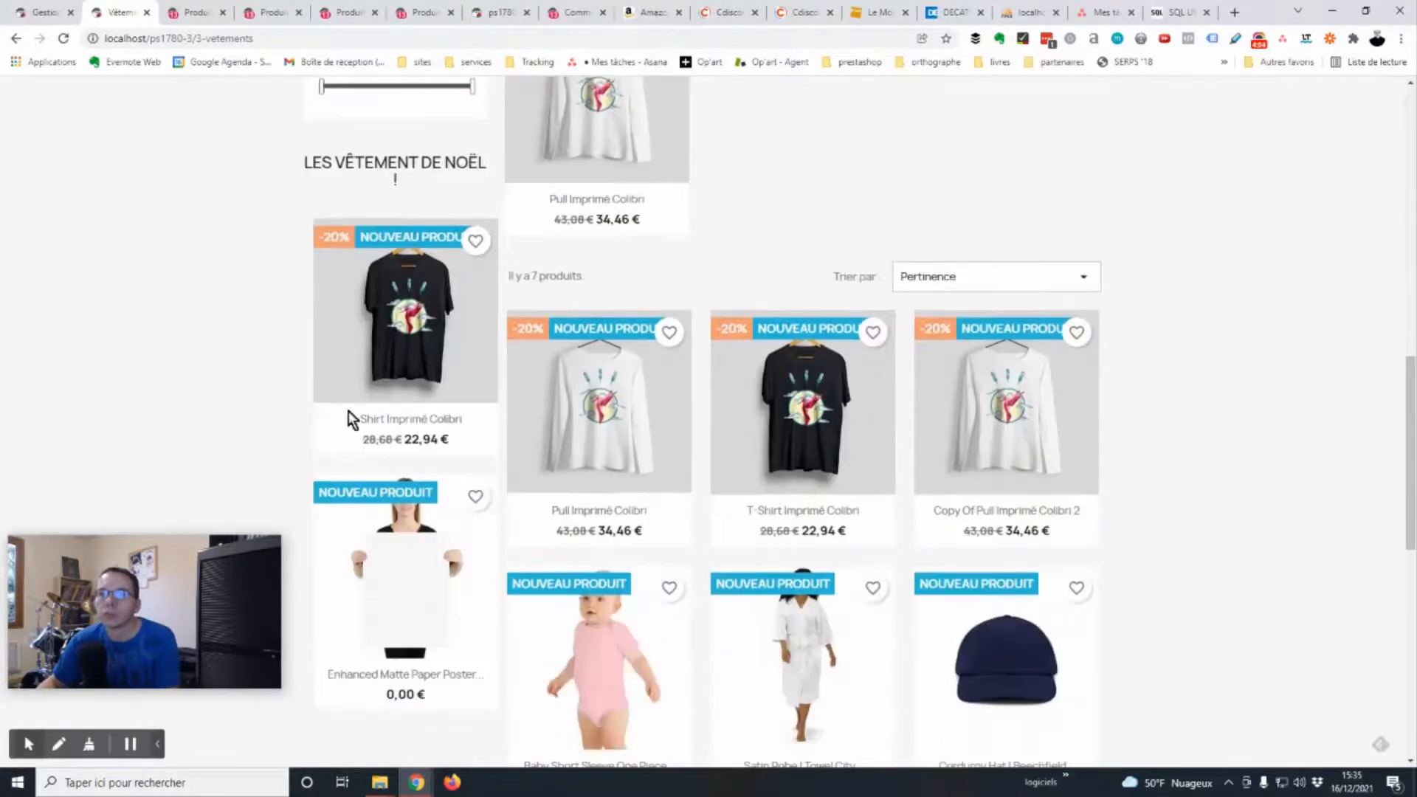
pyautogui.scroll(-3, 424, 411)
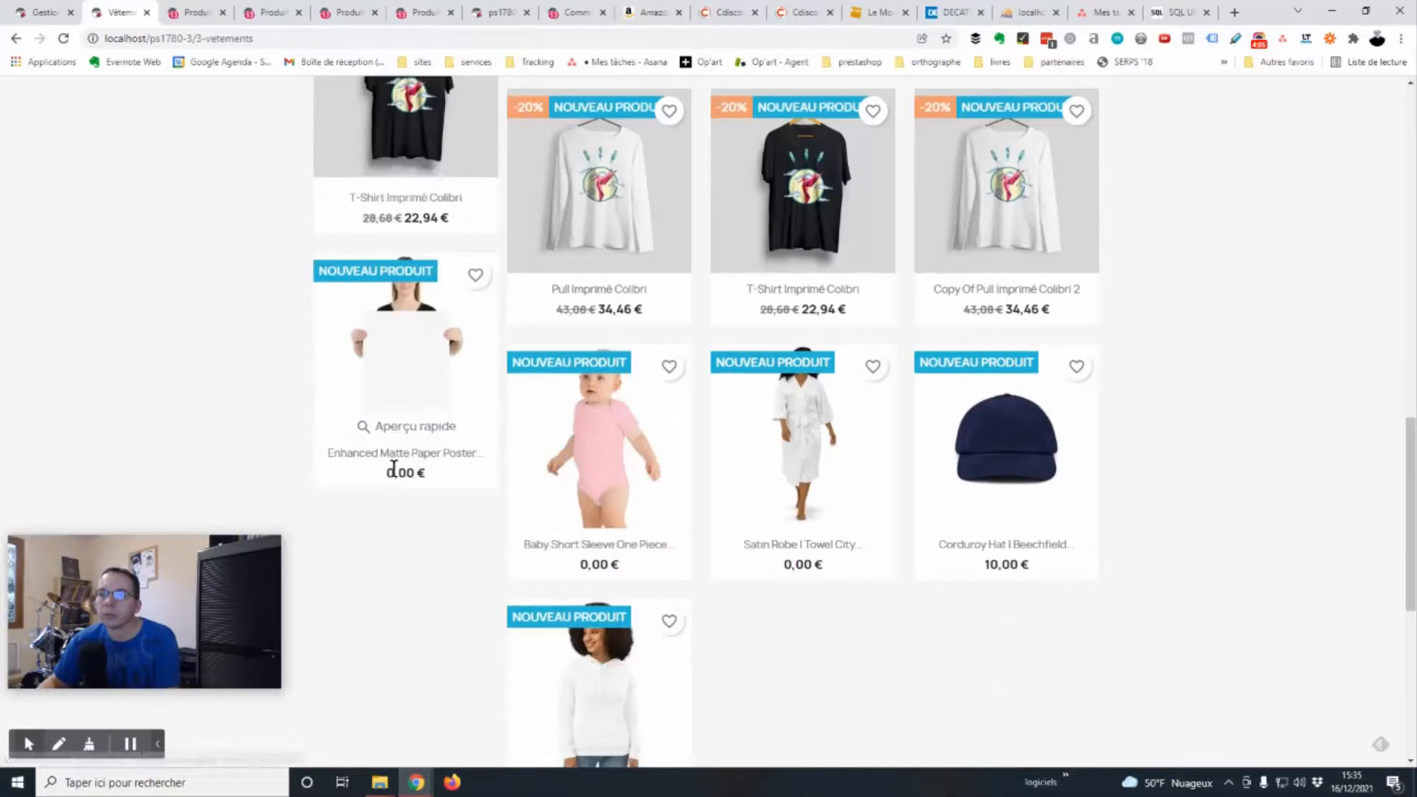
pyautogui.scroll(2, 434, 478)
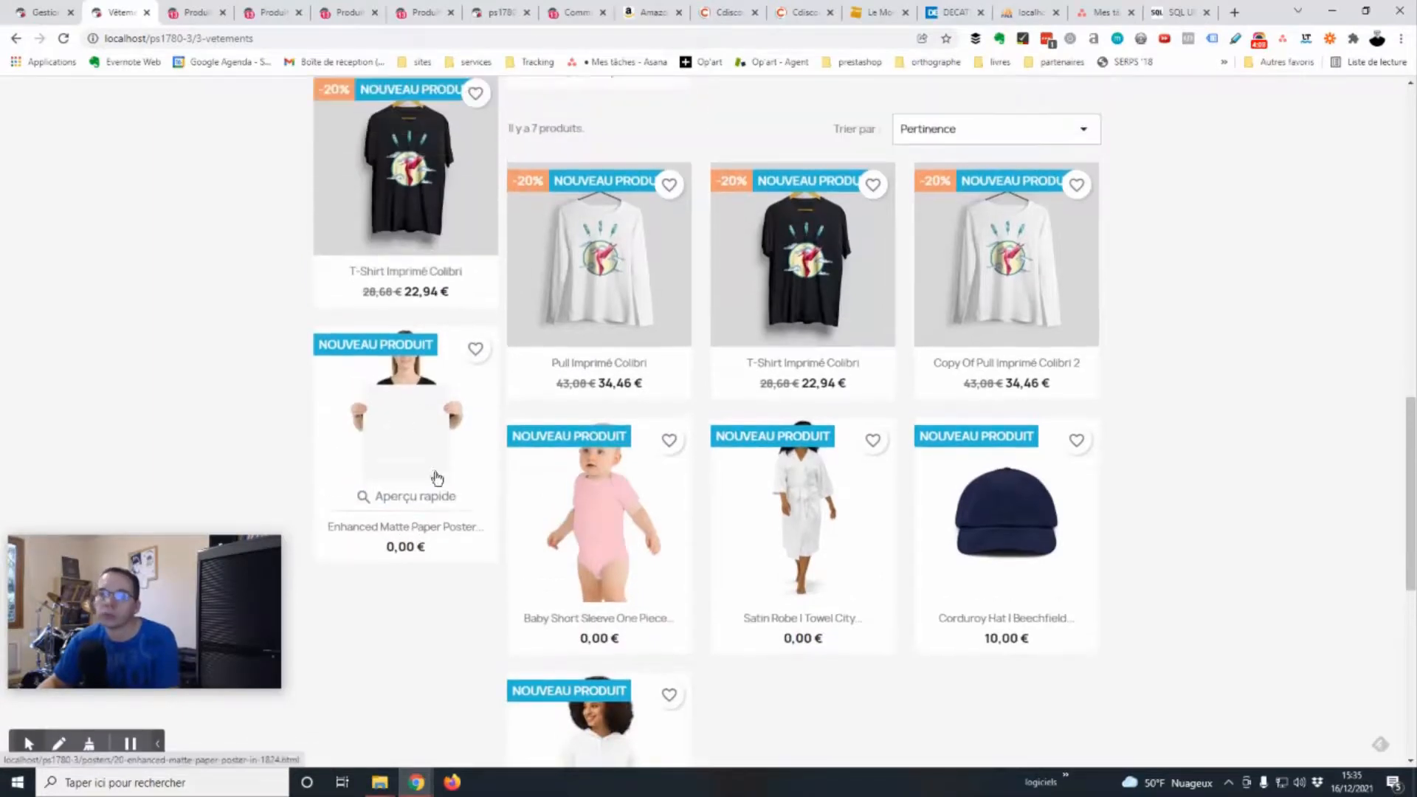
# - Return to the module configuration and start another product block with the Footer Category position
pyautogui.click(21, 10)
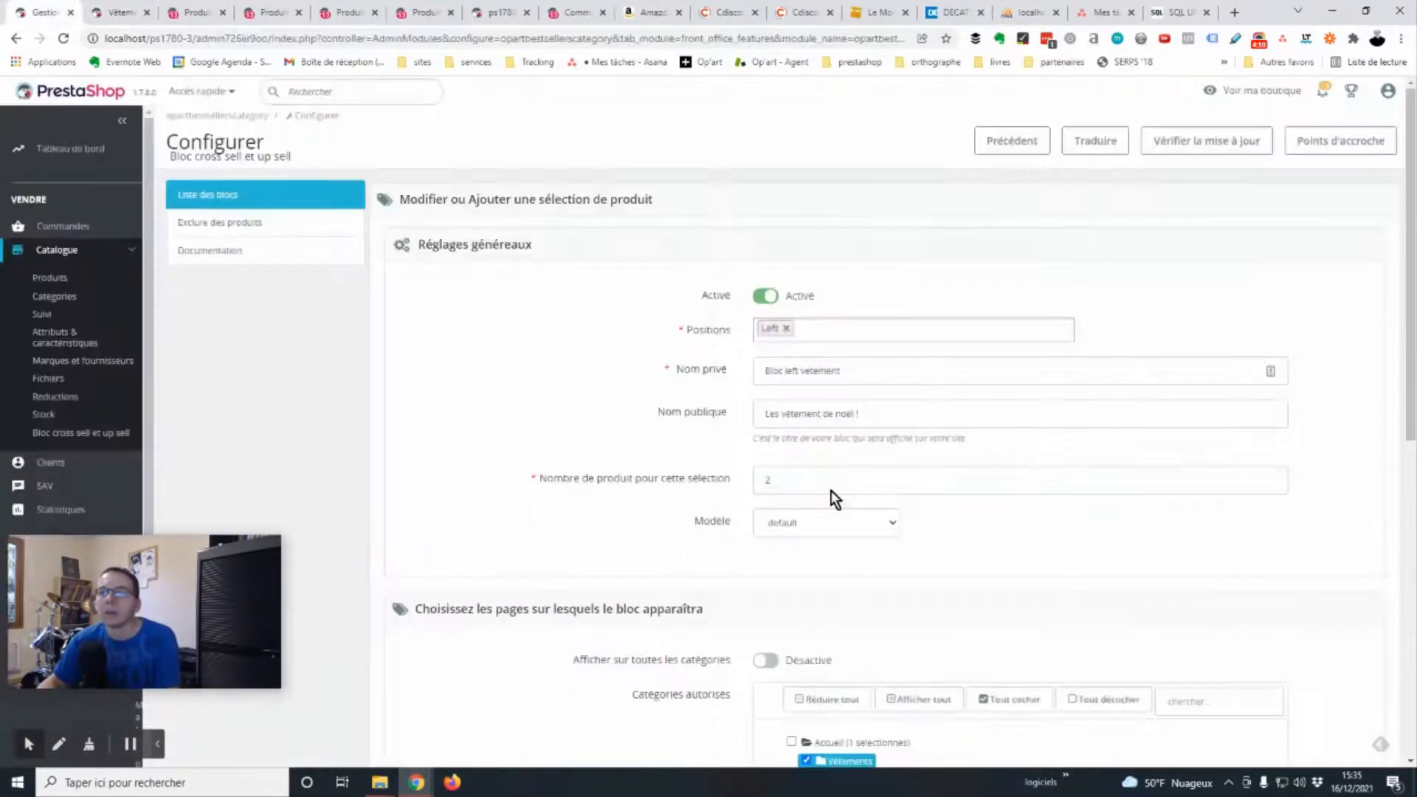
pyautogui.scroll(-5, 960, 480)
pyautogui.scroll(5, 974, 517)
pyautogui.click(215, 201)
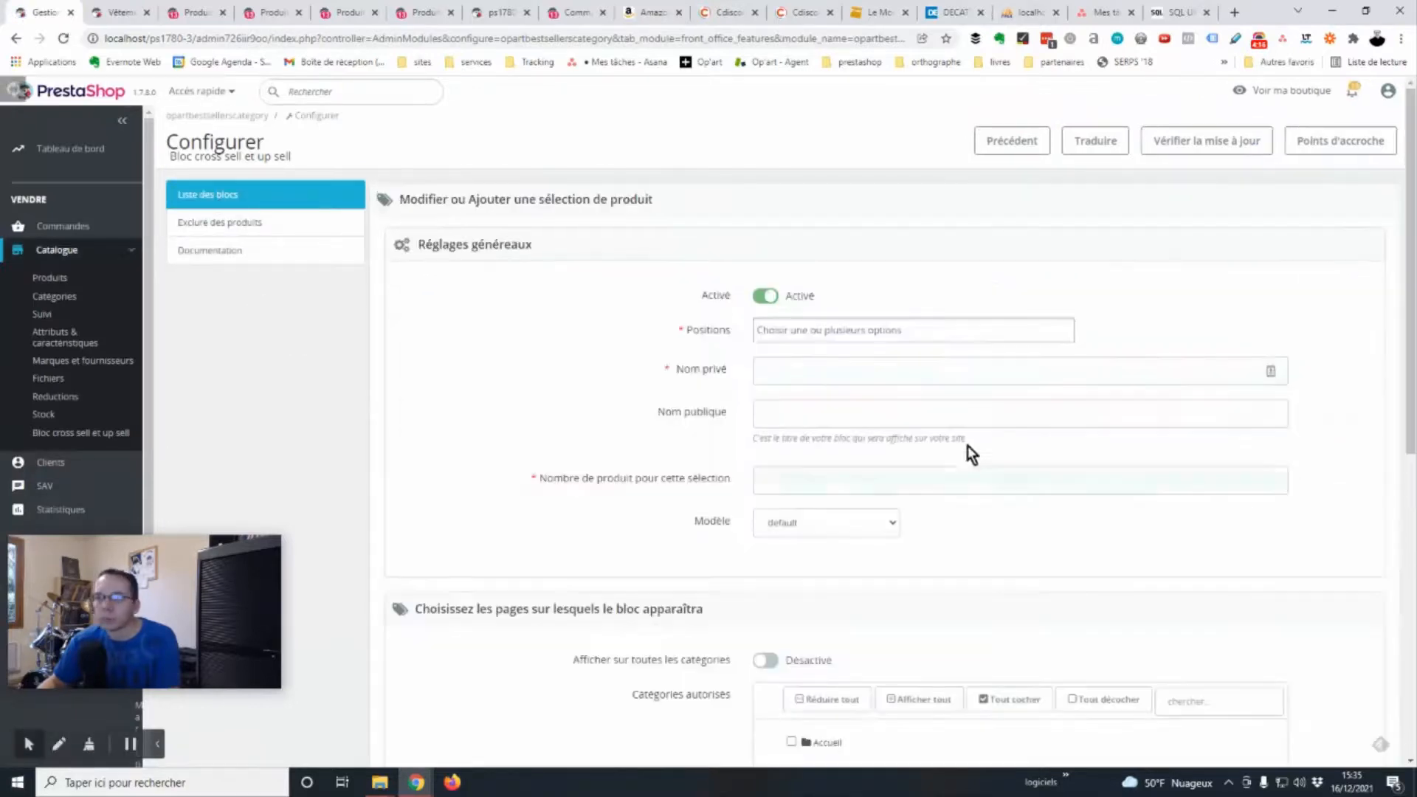
pyautogui.click(908, 330)
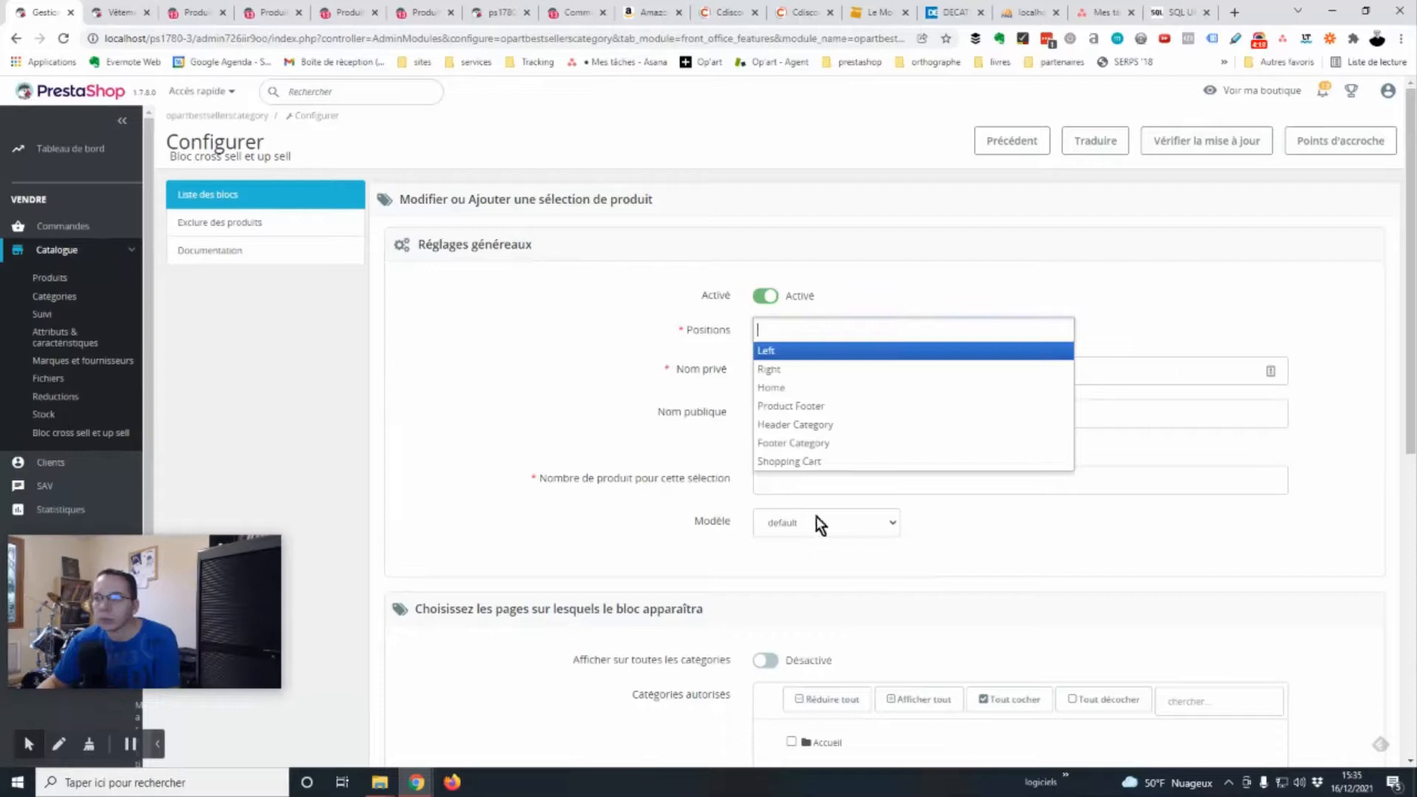
pyautogui.click(832, 448)
# - Name the block "Promo vetement" privately and "Les promotions du moment dans nos vêtements" publicly
pyautogui.click(921, 373)
pyautogui.write('Promo vetement')
pyautogui.click(808, 414)
pyautogui.write('Les promotions du moment dans nos vêtements')
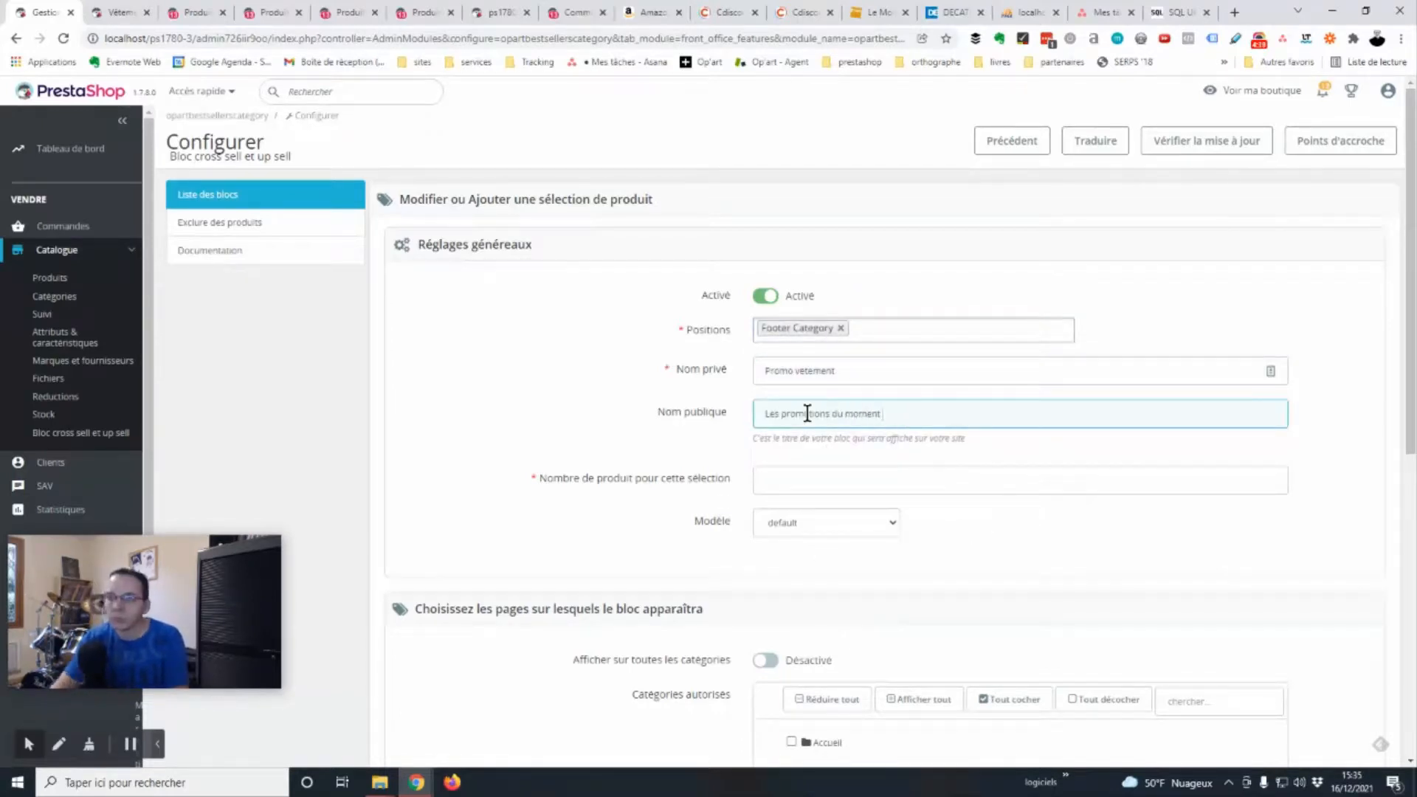
# - Set the promotions block's number of products to 3
pyautogui.scroll(-2, 680, 265)
pyautogui.moveTo(1004, 271); pyautogui.dragTo(635, 298)
pyautogui.click(698, 341)
pyautogui.scroll(-4, 849, 590)
pyautogui.scroll(3, 859, 591)
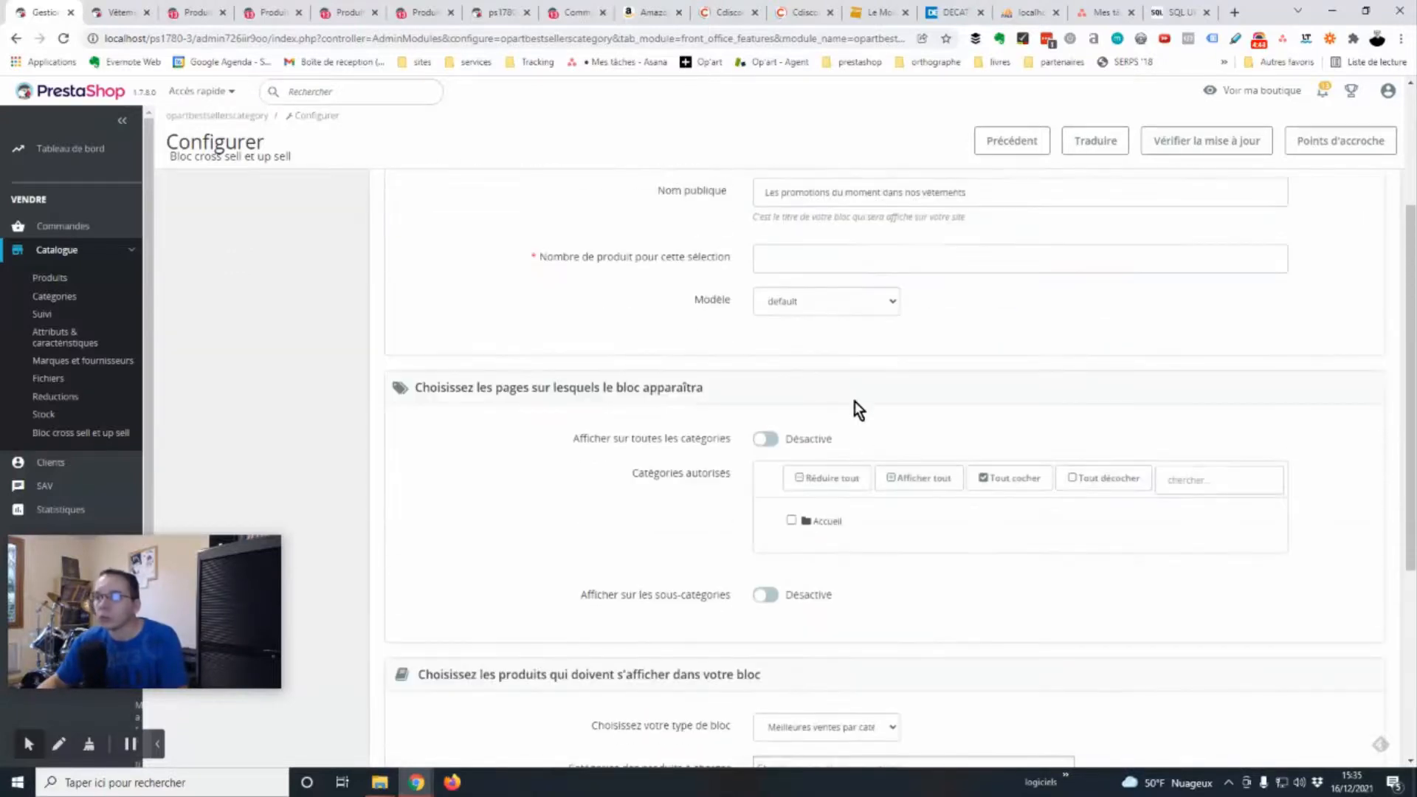
pyautogui.scroll(3, 857, 408)
pyautogui.click(768, 476)
pyautogui.write('3')
# - Expand Accueil in the allowed categories and set the promotions block's type to "En promotion"
pyautogui.scroll(-6, 657, 524)
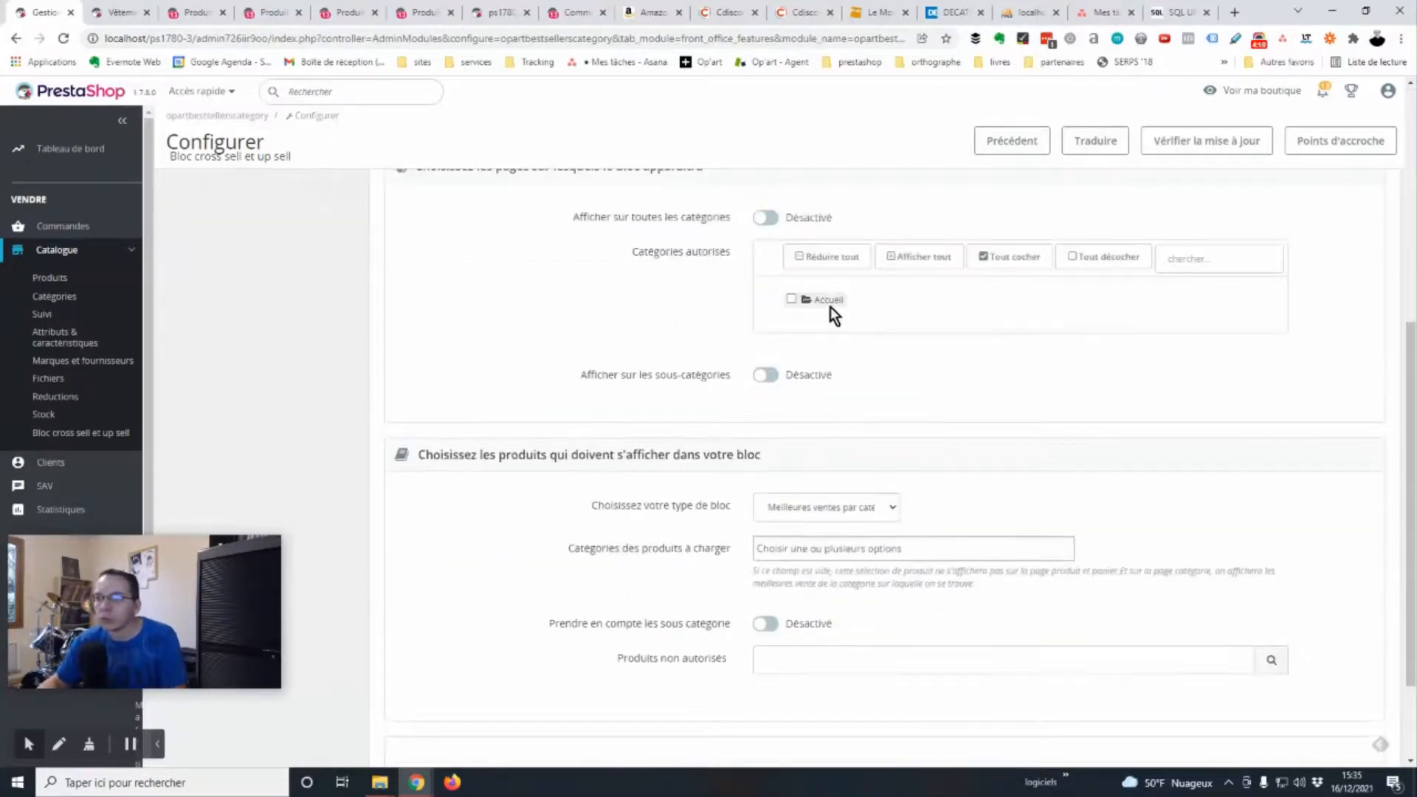
pyautogui.click(828, 301)
pyautogui.scroll(-3, 1053, 598)
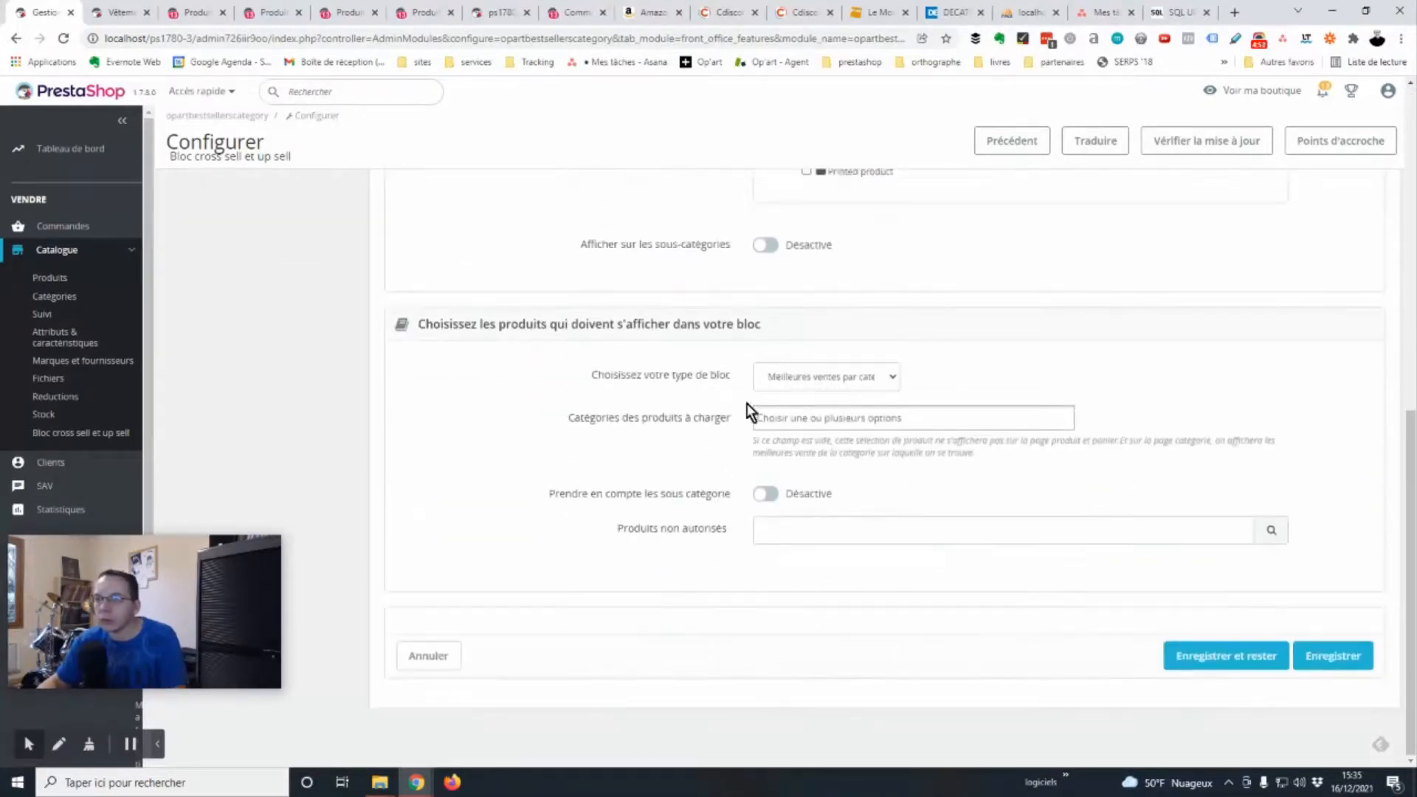
pyautogui.click(857, 380)
pyautogui.click(822, 450)
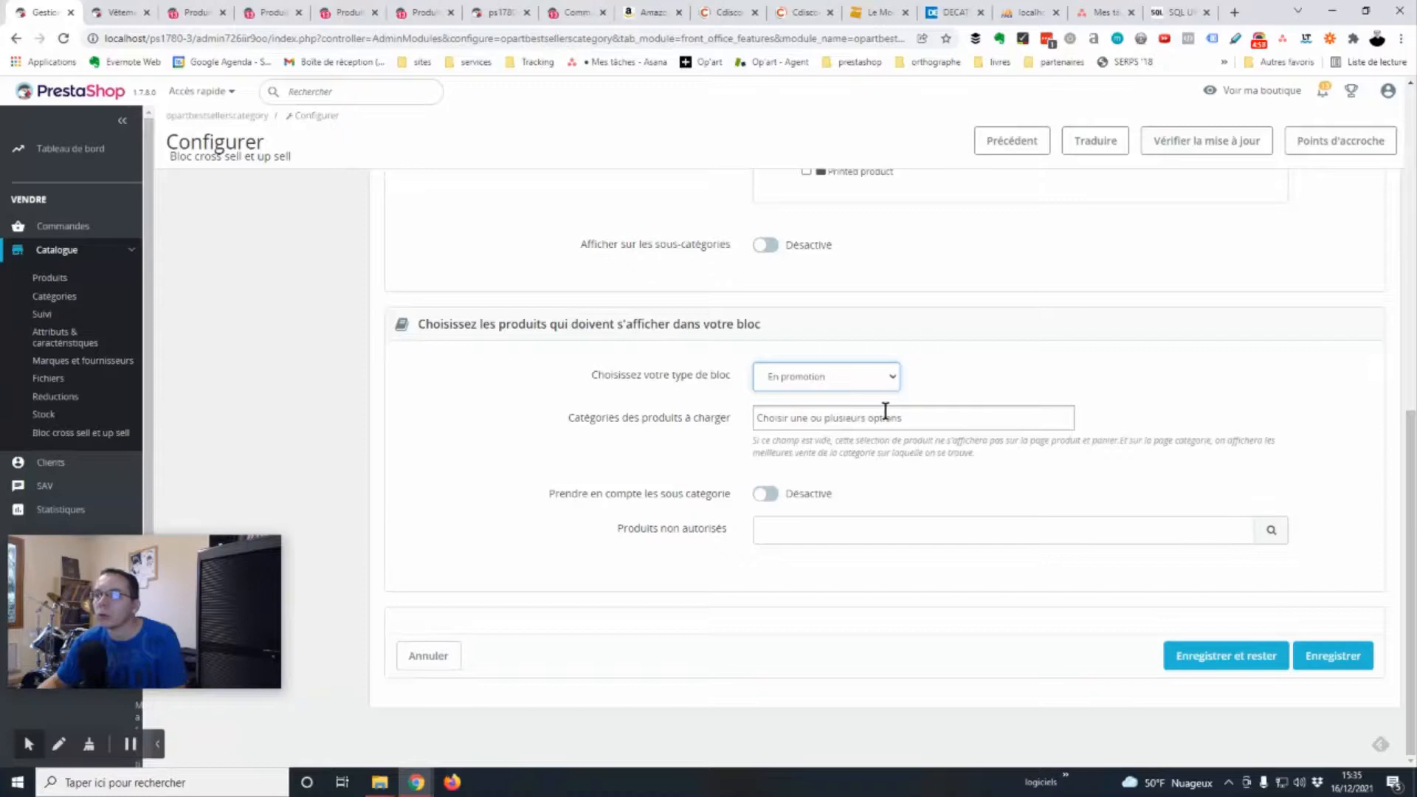
# - Choose Vêtements as the category of products to load in the promotions block
pyautogui.click(837, 422)
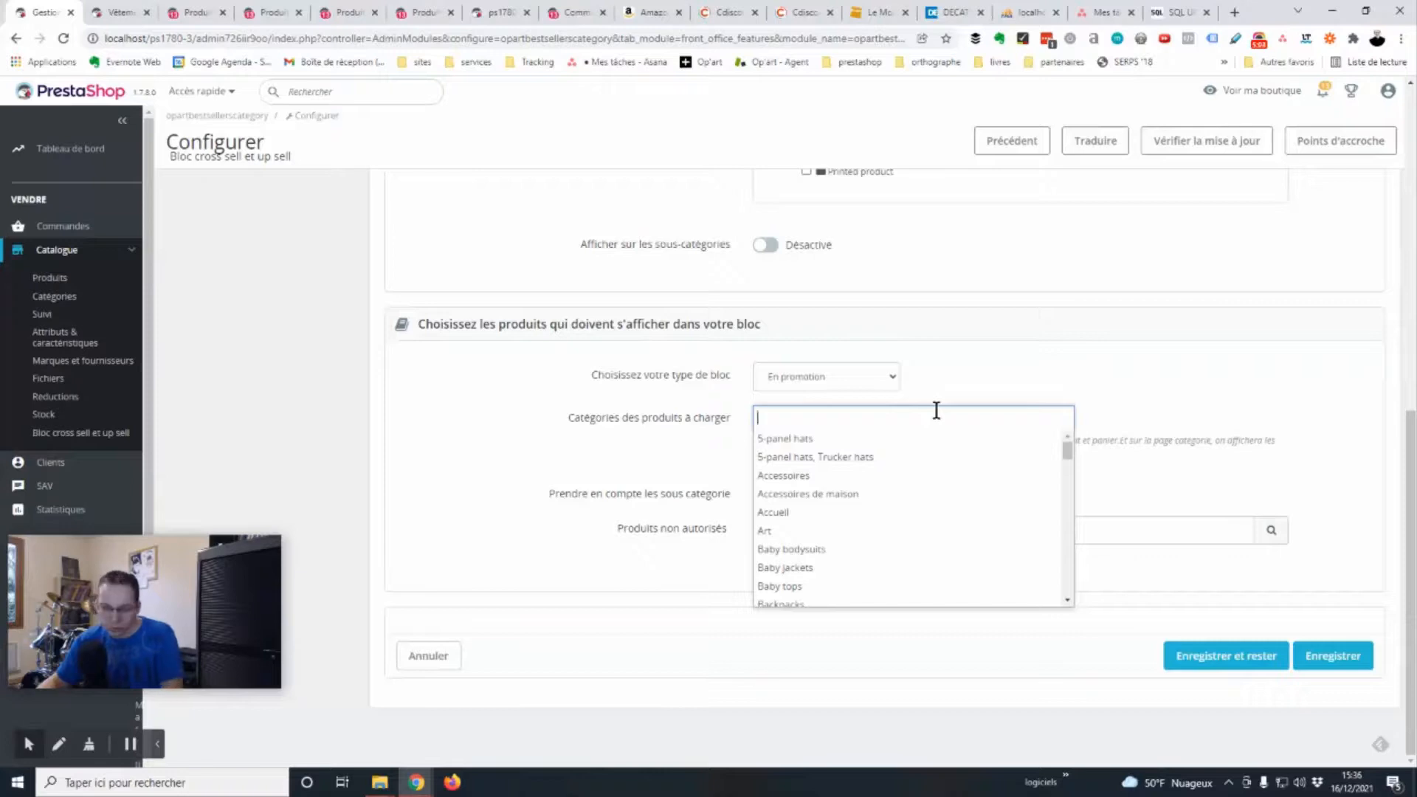
pyautogui.write('v')
pyautogui.click(848, 437)
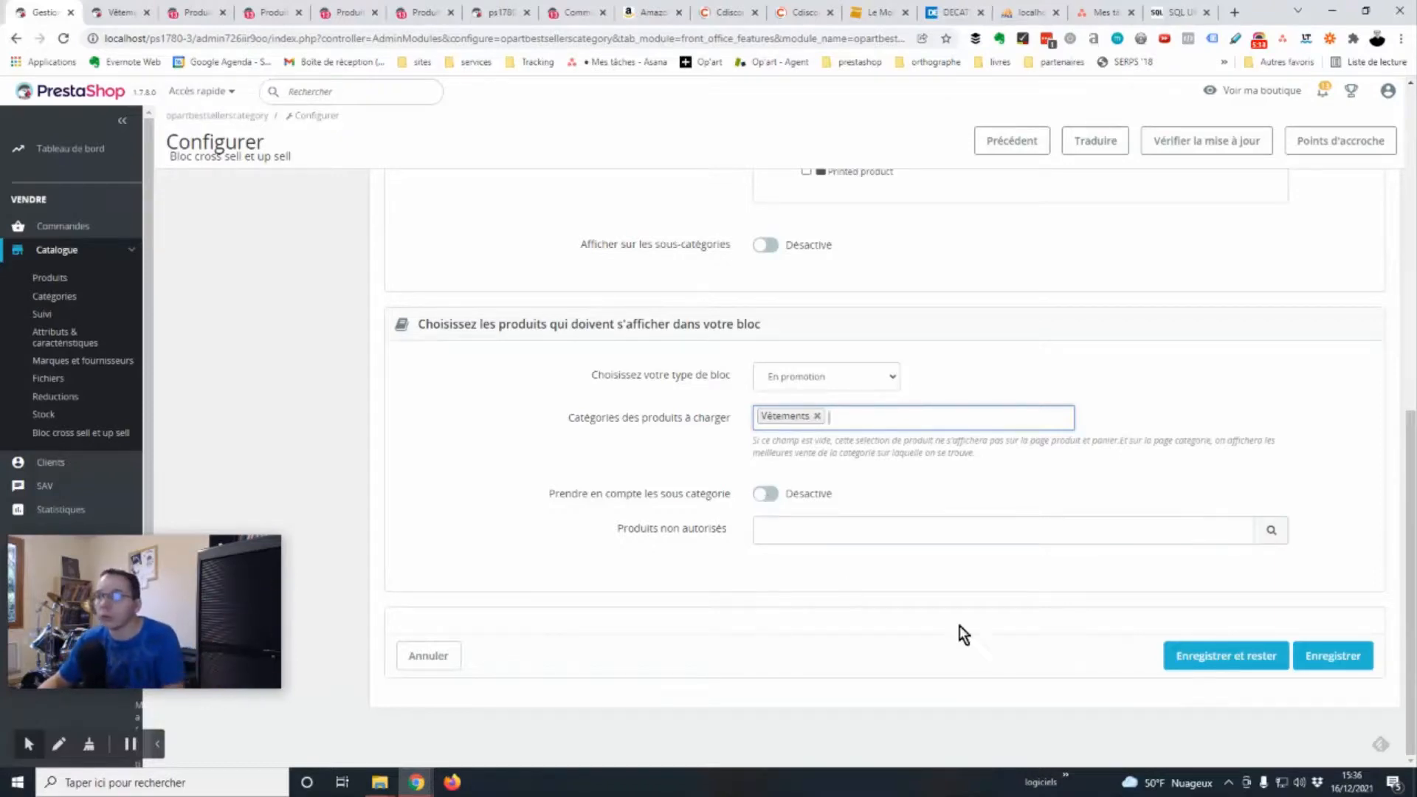
pyautogui.click(792, 542)
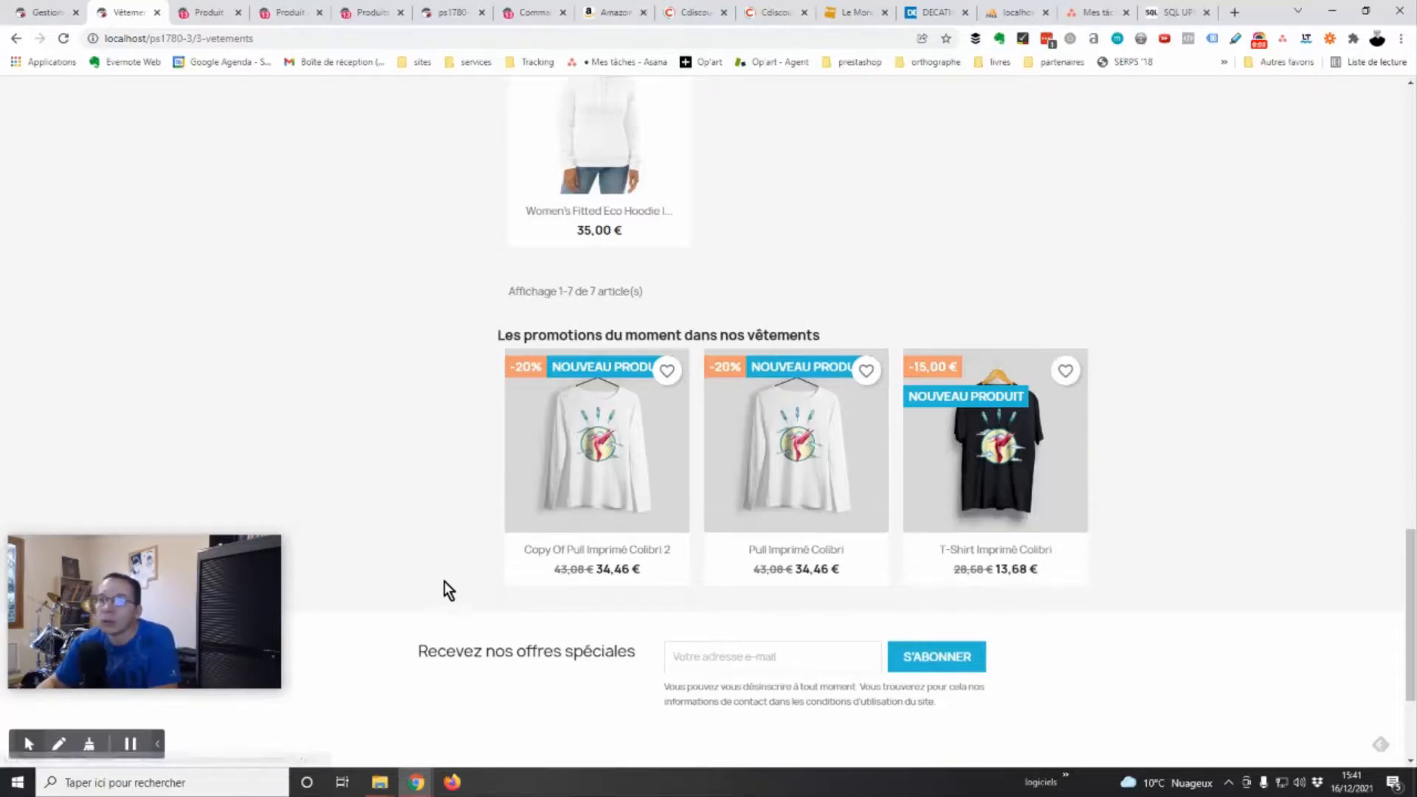
# - Examine the promotions, Christmas and best-sellers blocks on the Vêtements category page
pyautogui.scroll(10, 490, 564)
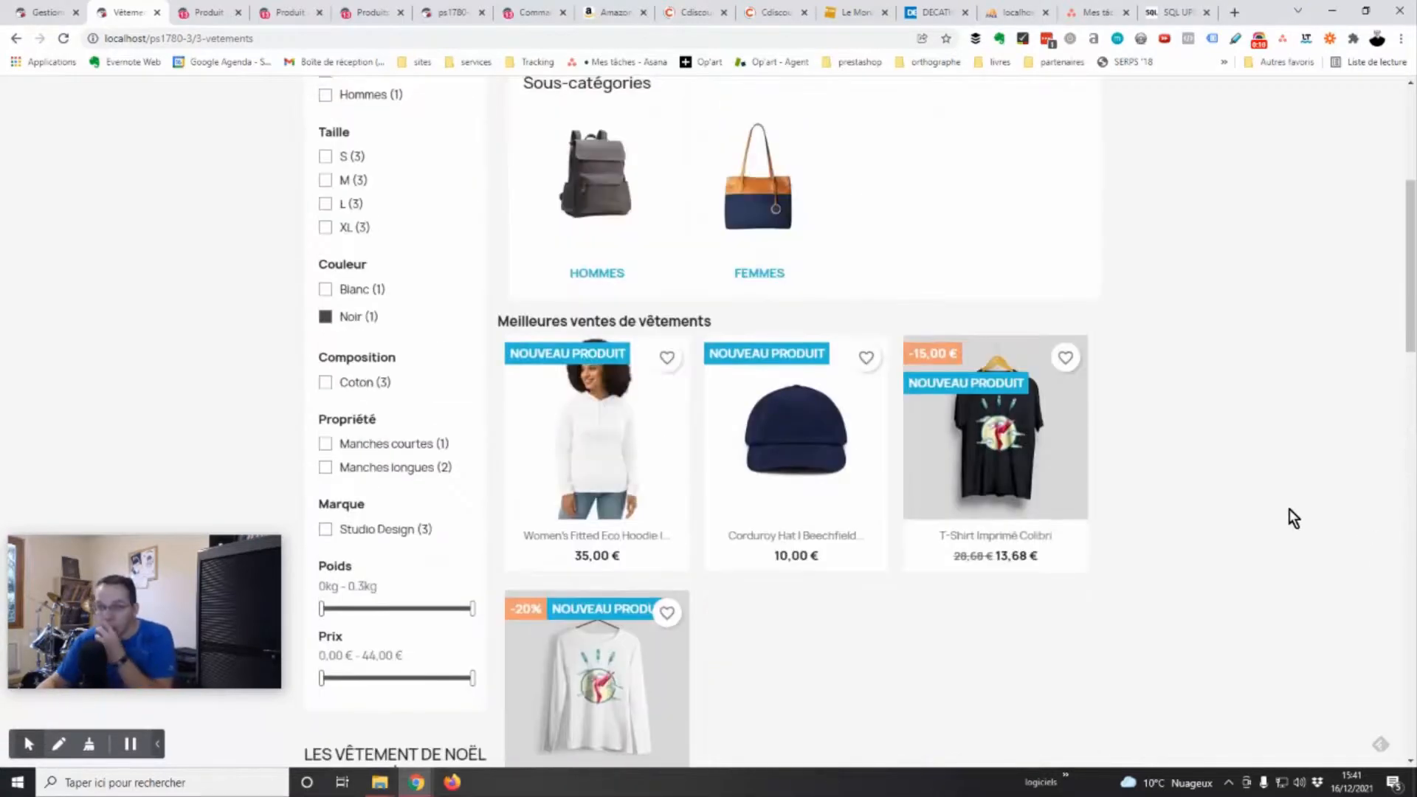
# - Review the titles and placement of the best-sellers, Christmas clothing and promotions blocks down the Vêtements category page
pyautogui.scroll(-2, 1292, 511)
pyautogui.scroll(7, 1255, 470)
pyautogui.scroll(-9, 1234, 413)
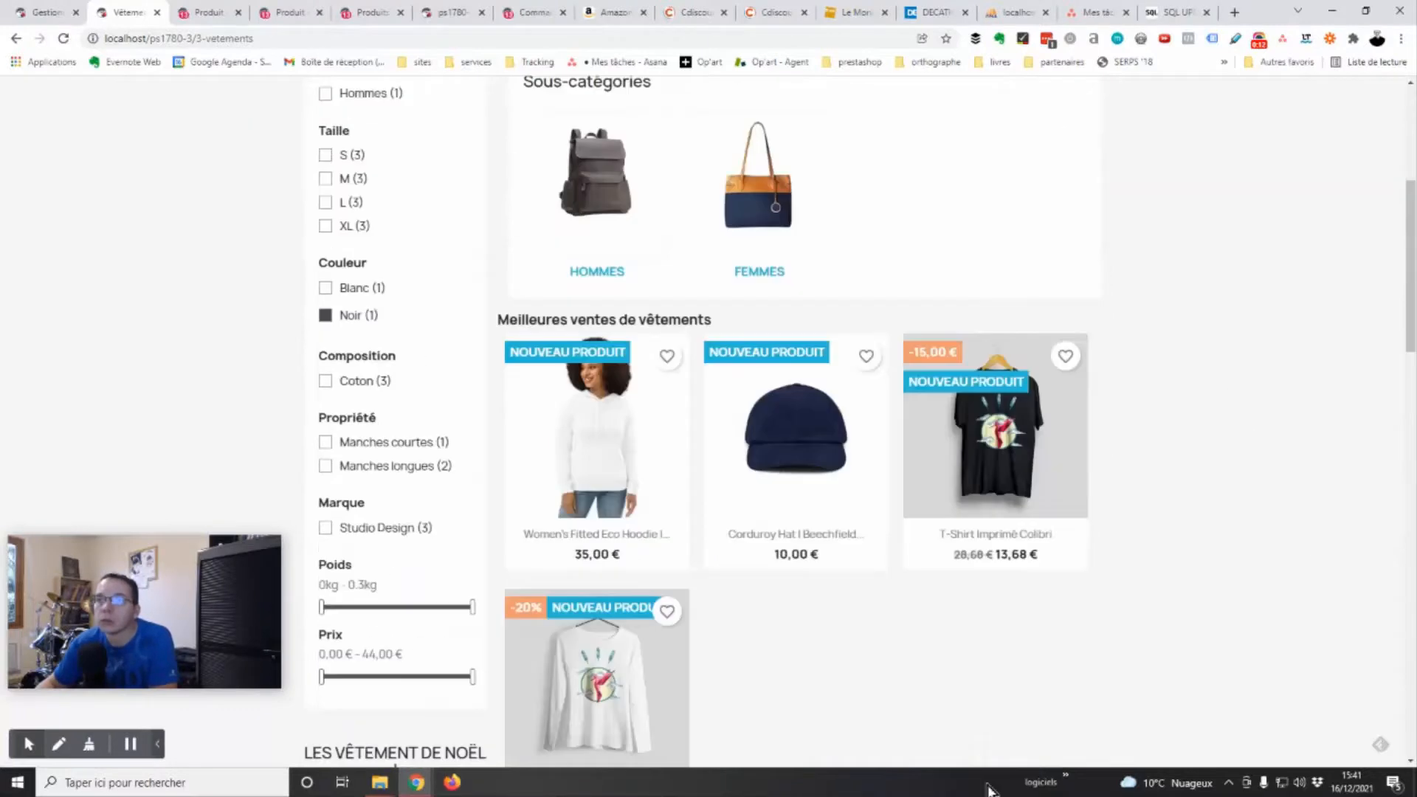
pyautogui.scroll(2, 506, 180)
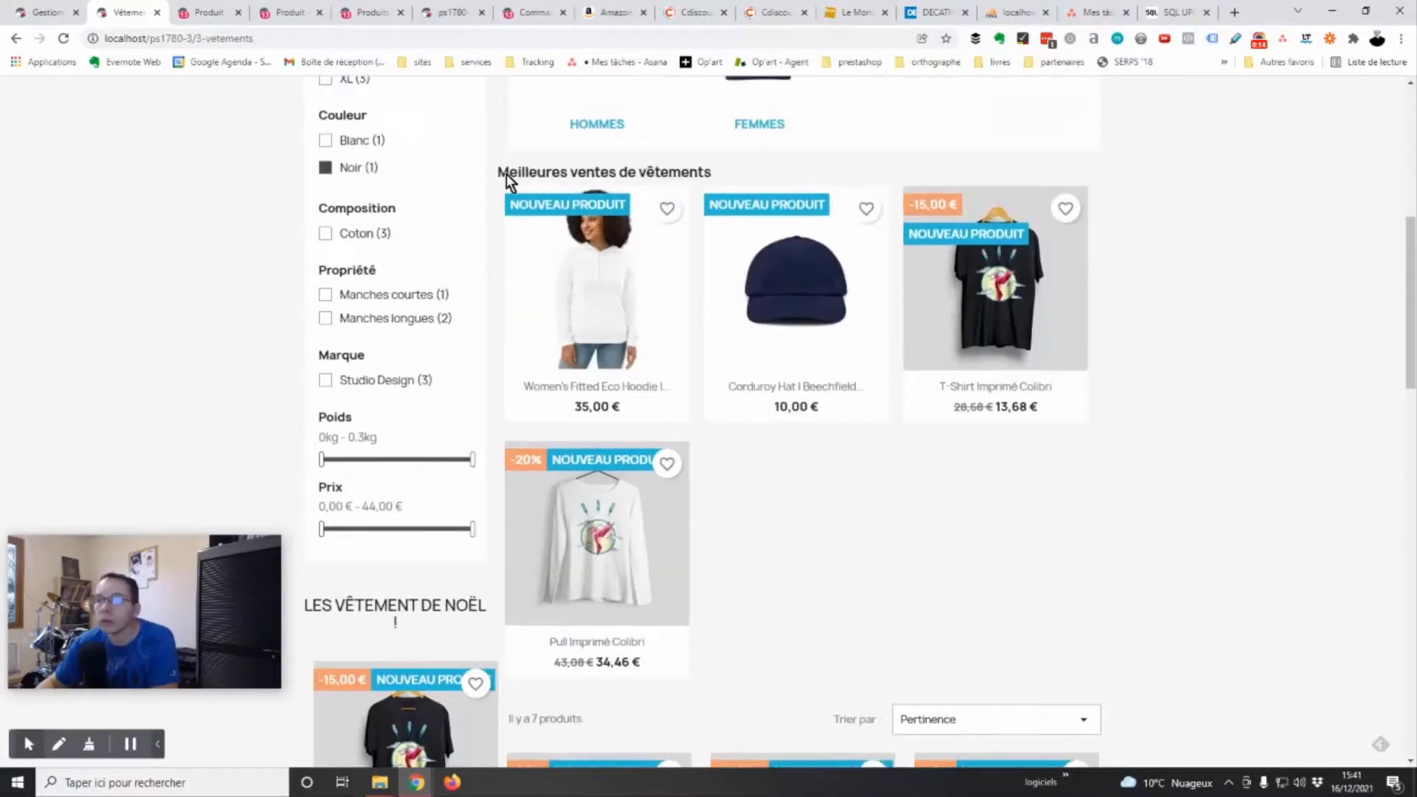
pyautogui.moveTo(729, 174); pyautogui.dragTo(515, 158)
pyautogui.scroll(-6, 347, 468)
pyautogui.moveTo(285, 245); pyautogui.dragTo(441, 240)
pyautogui.scroll(-6, 1260, 287)
pyautogui.scroll(4, 446, 307)
pyautogui.scroll(-11, 1351, 443)
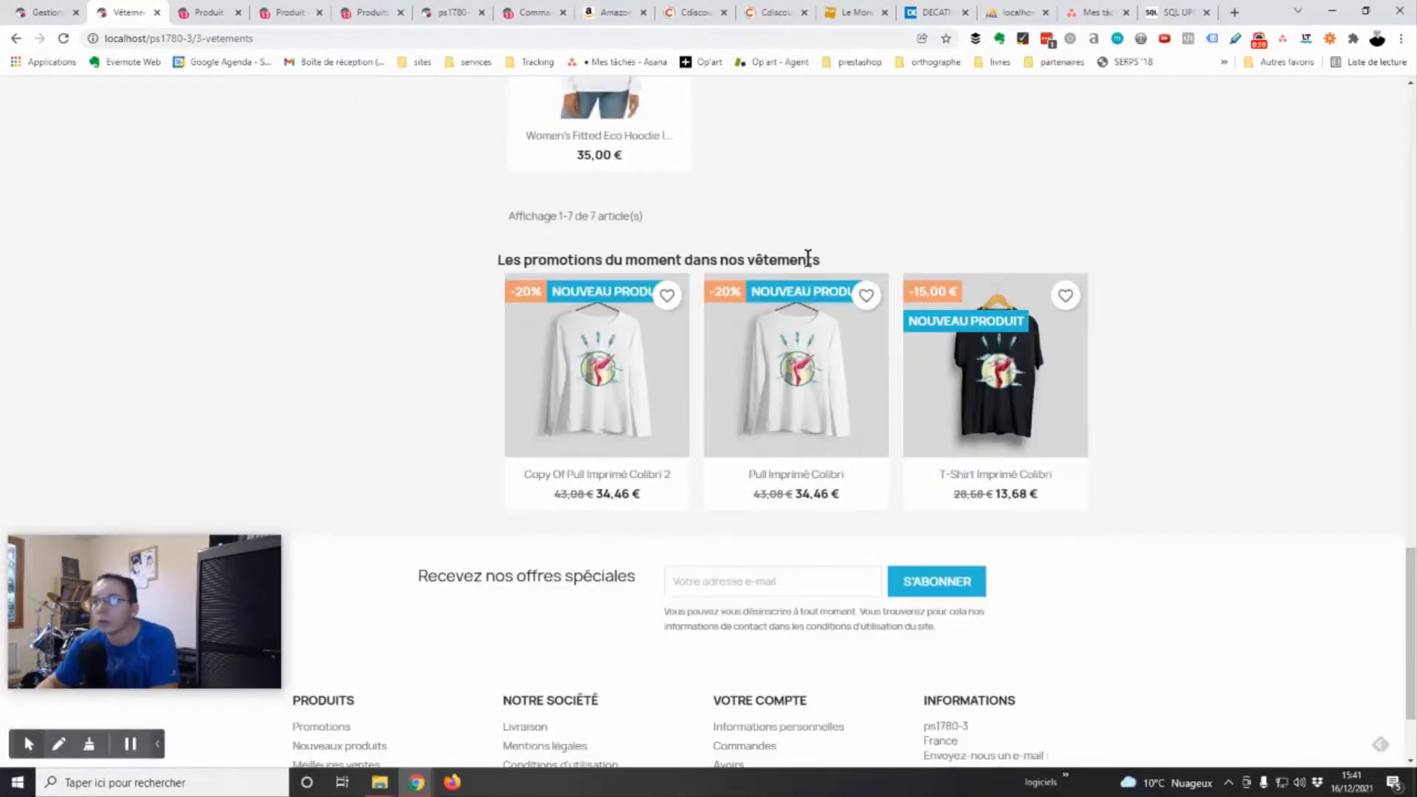
pyautogui.scroll(10, 1151, 522)
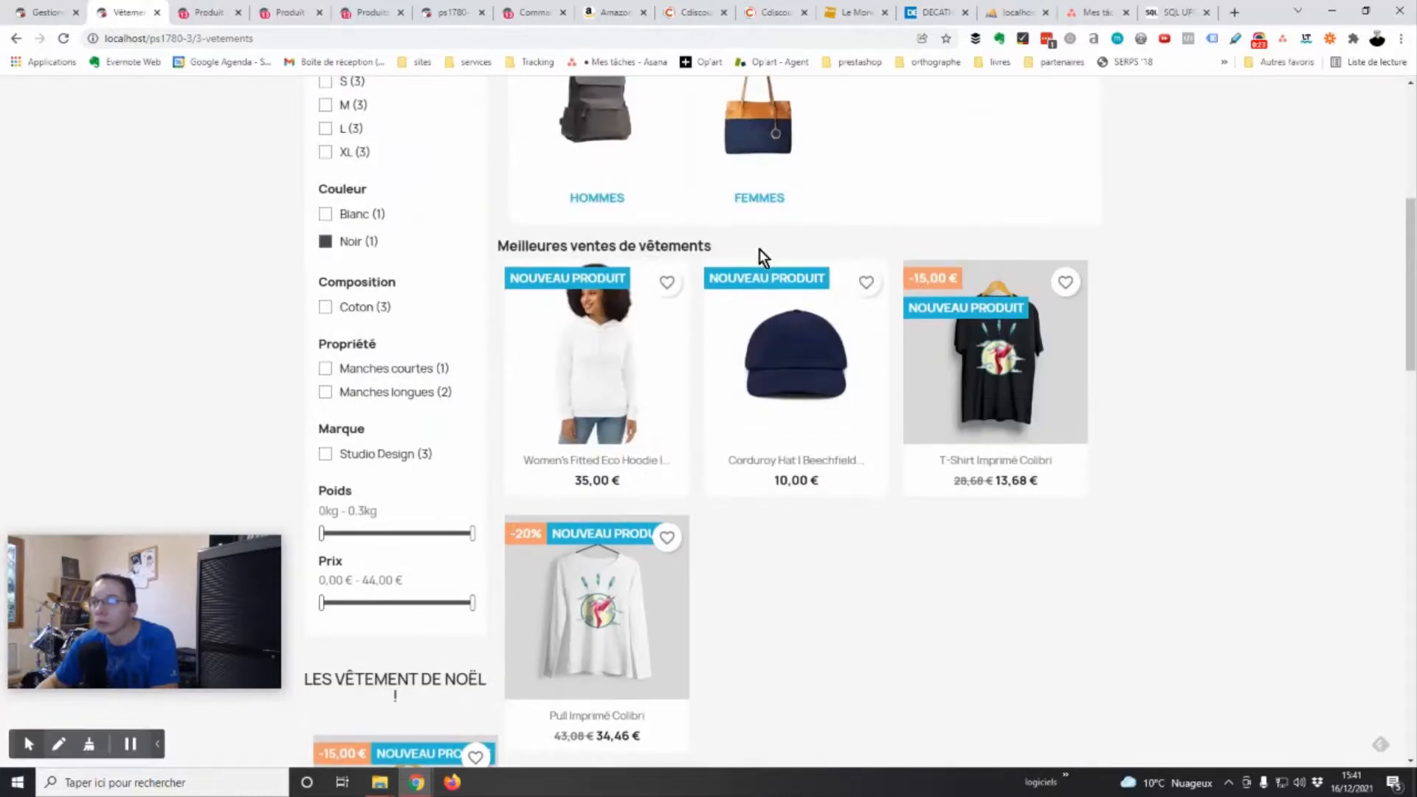
pyautogui.scroll(-4, 1206, 516)
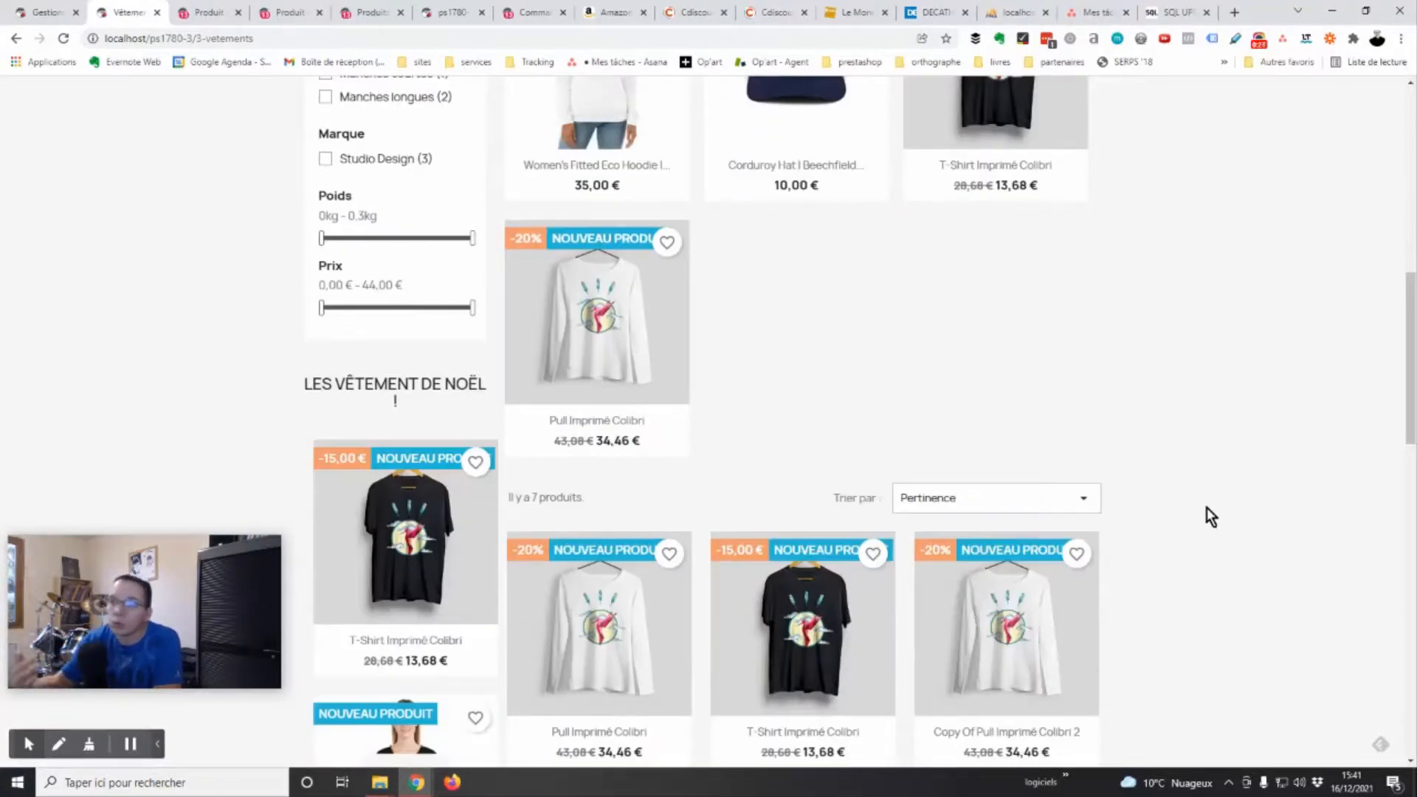
pyautogui.scroll(8, 1206, 516)
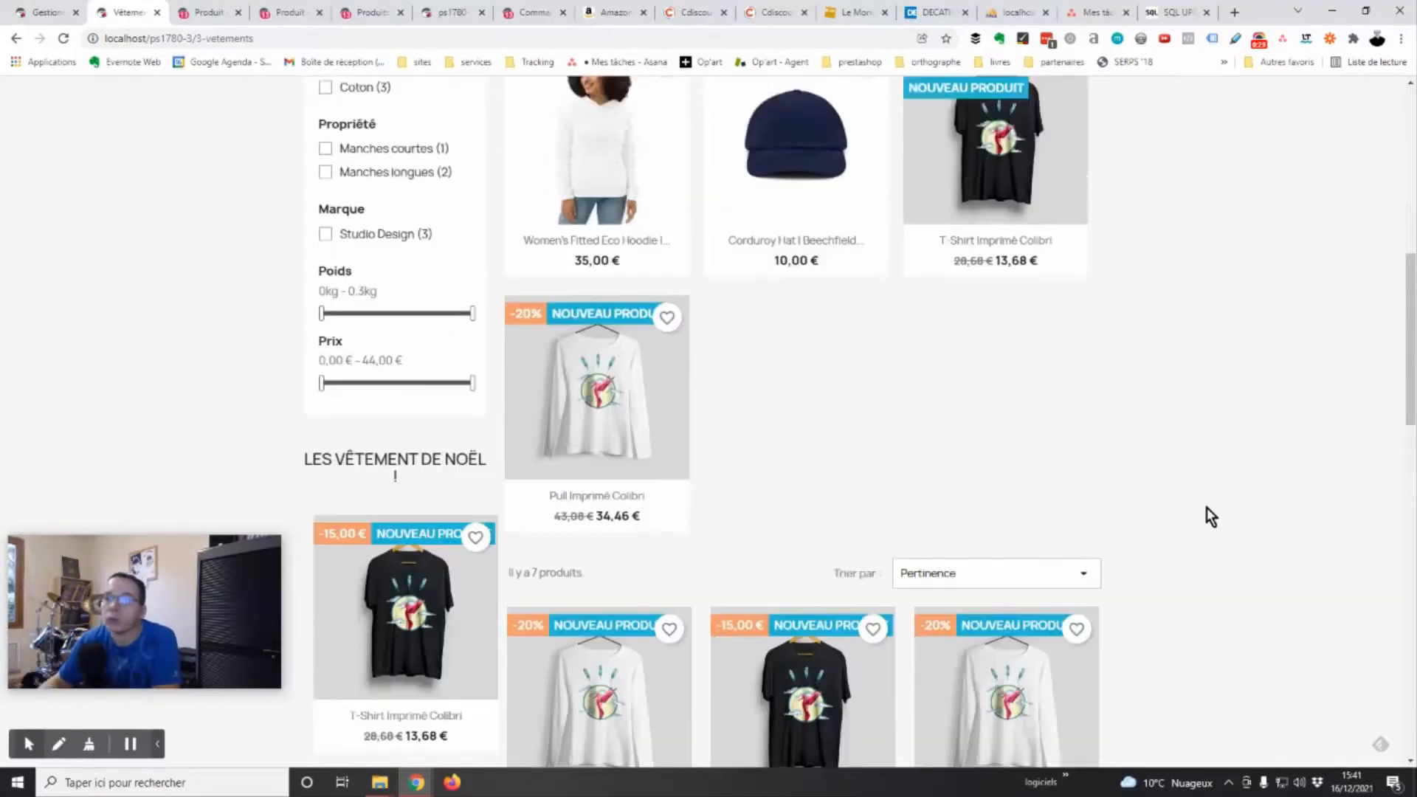
pyautogui.scroll(2, 739, 332)
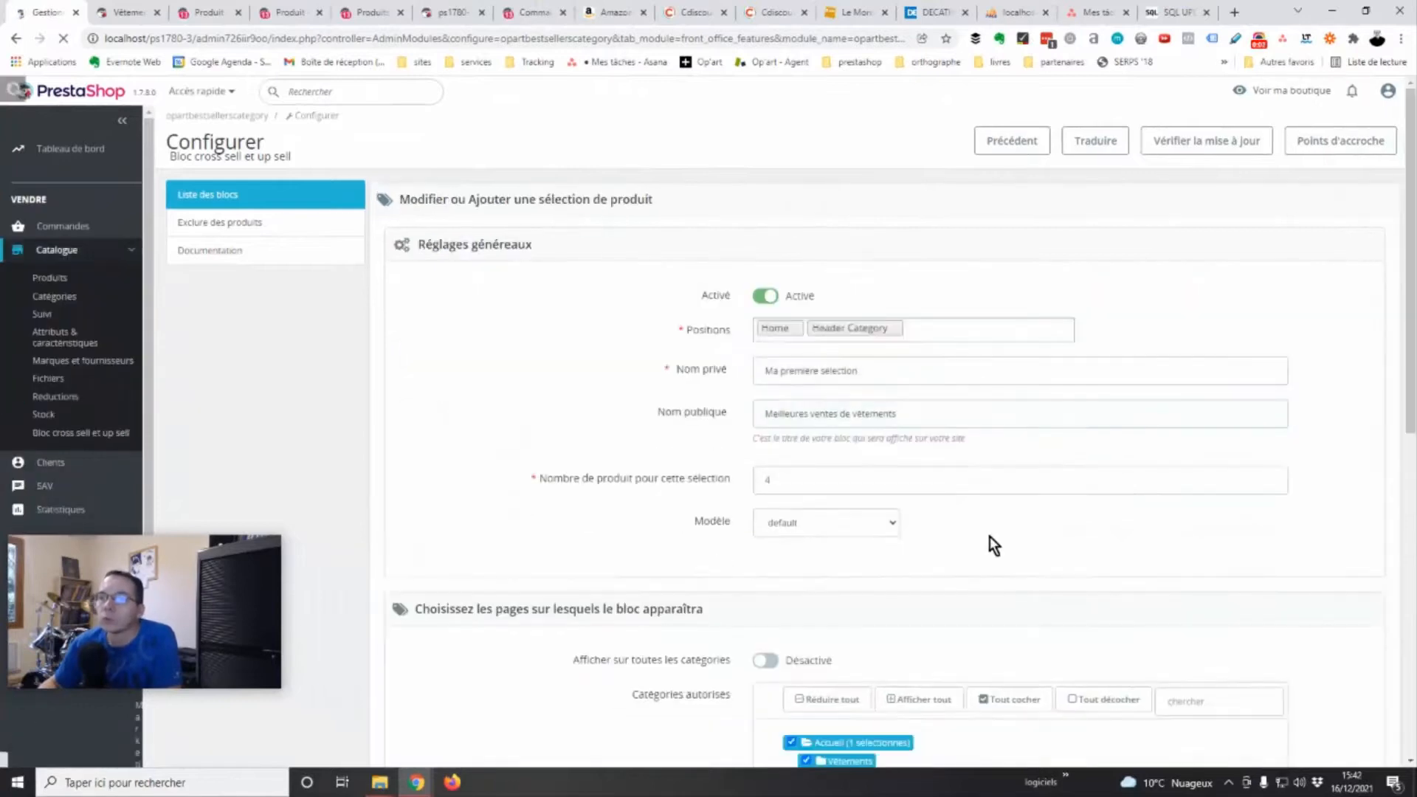
# - Inspect the "Produits non autorisés" setting in the configuration of the "Ma première sélection" block
pyautogui.scroll(-6, 1052, 685)
pyautogui.scroll(-2, 1049, 676)
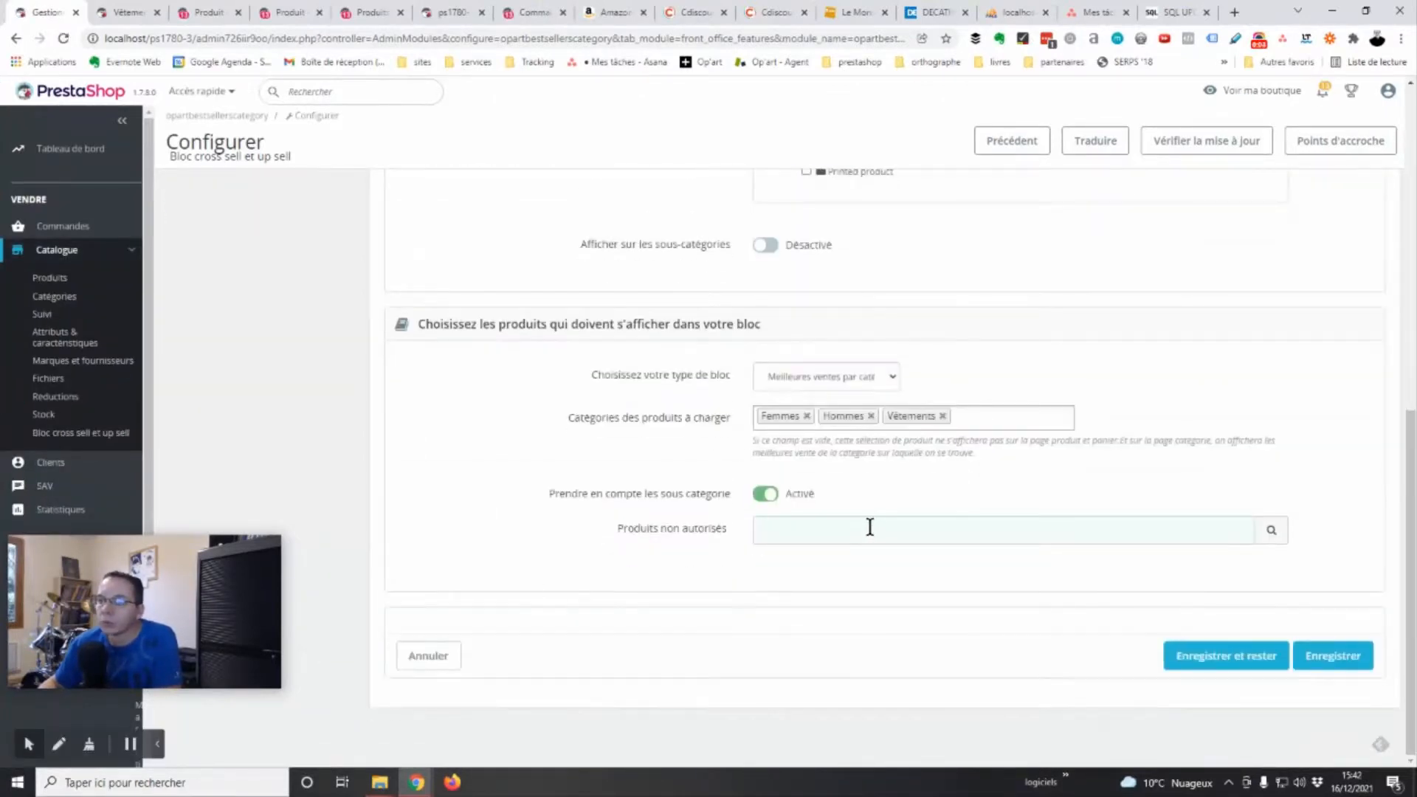
pyautogui.moveTo(738, 536); pyautogui.dragTo(610, 529)
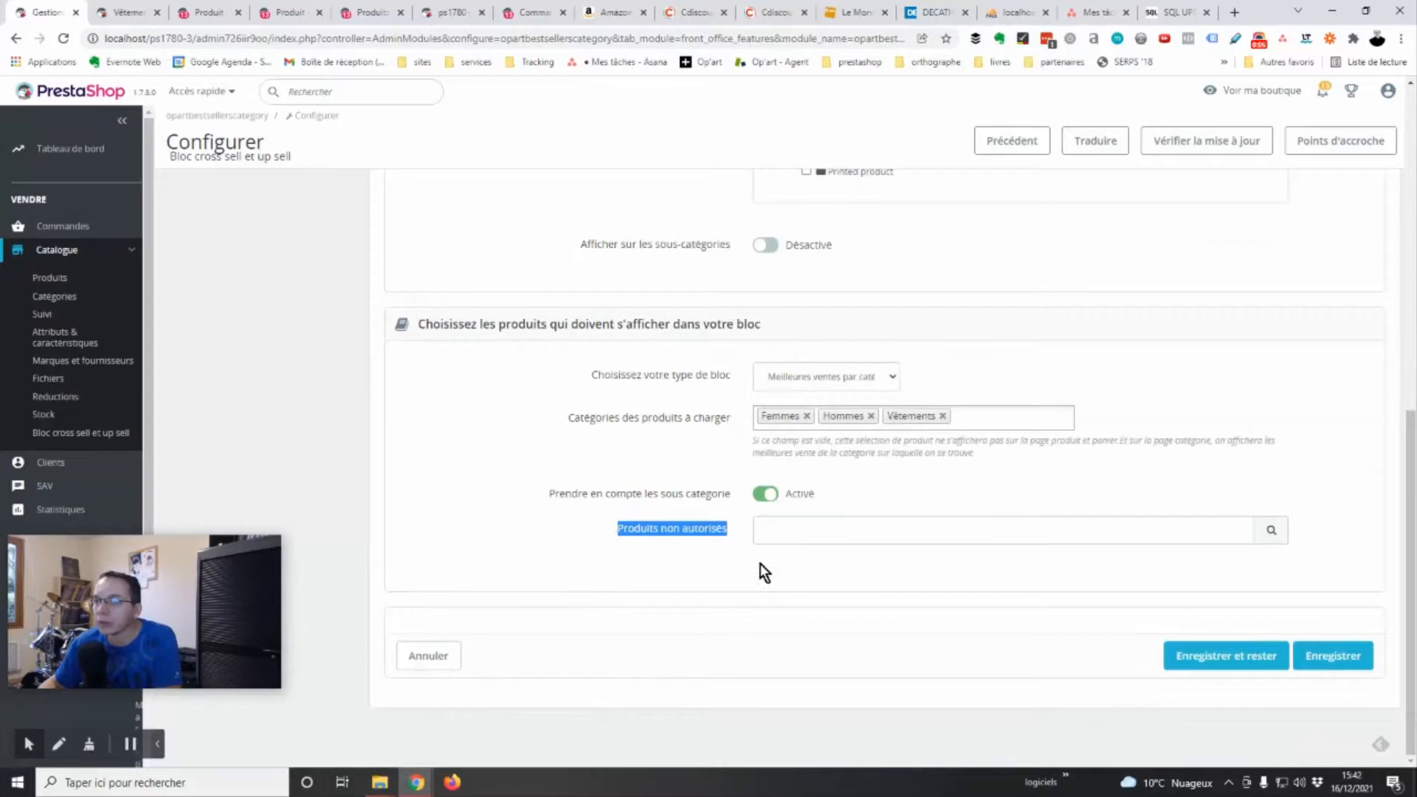
pyautogui.click(787, 522)
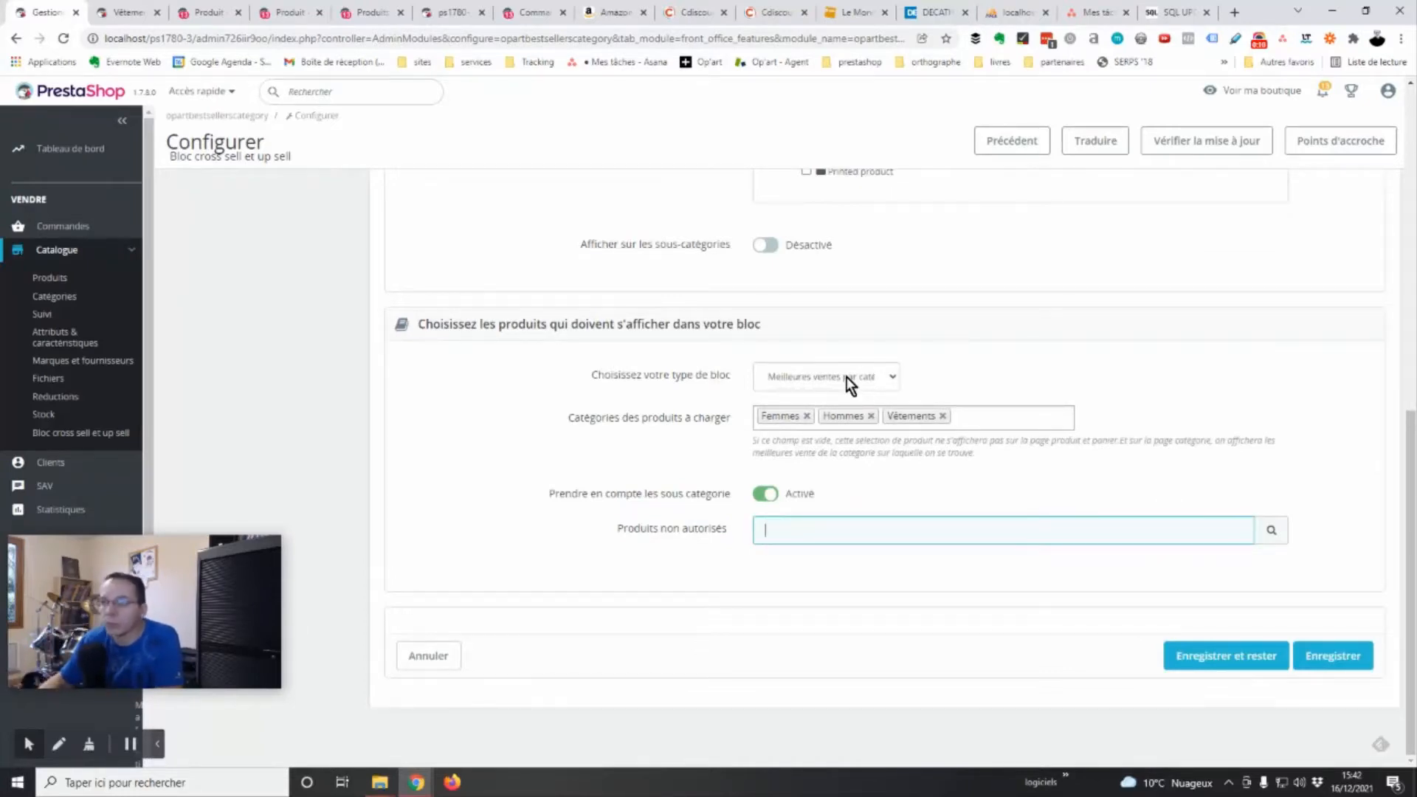
# - Open the module's product exclusion list and exclude All-Over Print Bikini Top (M/White) from the automatic selections
pyautogui.scroll(15, 657, 645)
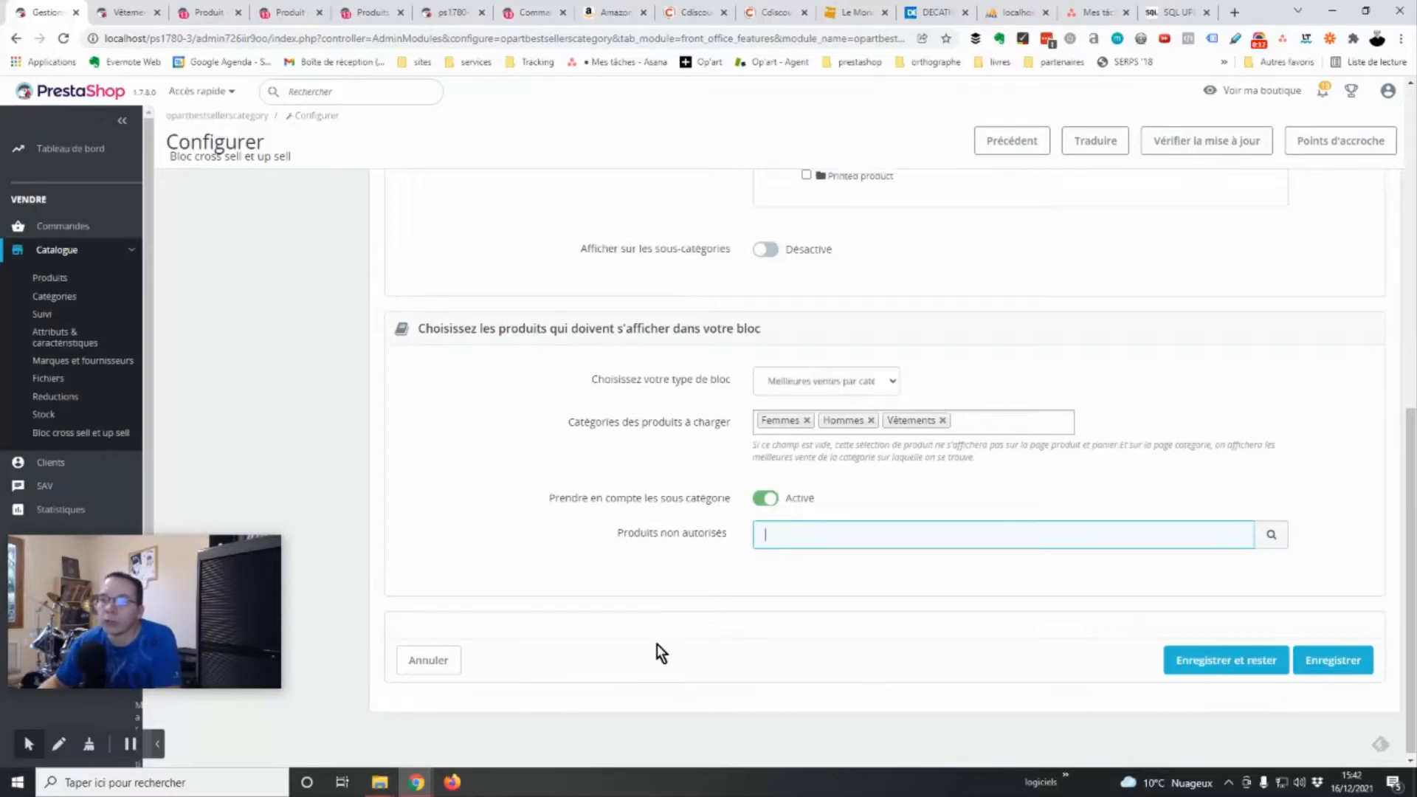
pyautogui.click(183, 220)
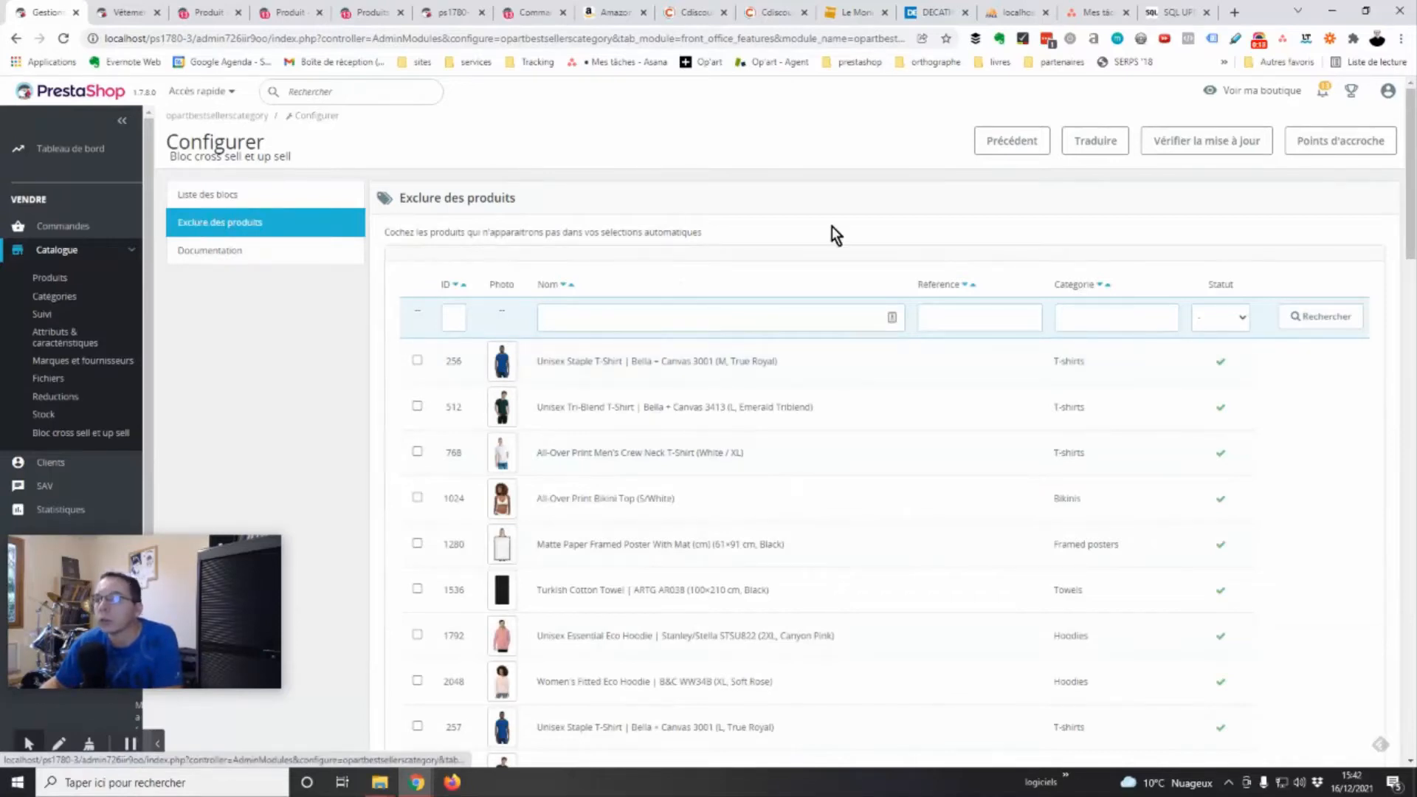
pyautogui.scroll(-4, 780, 422)
pyautogui.click(418, 568)
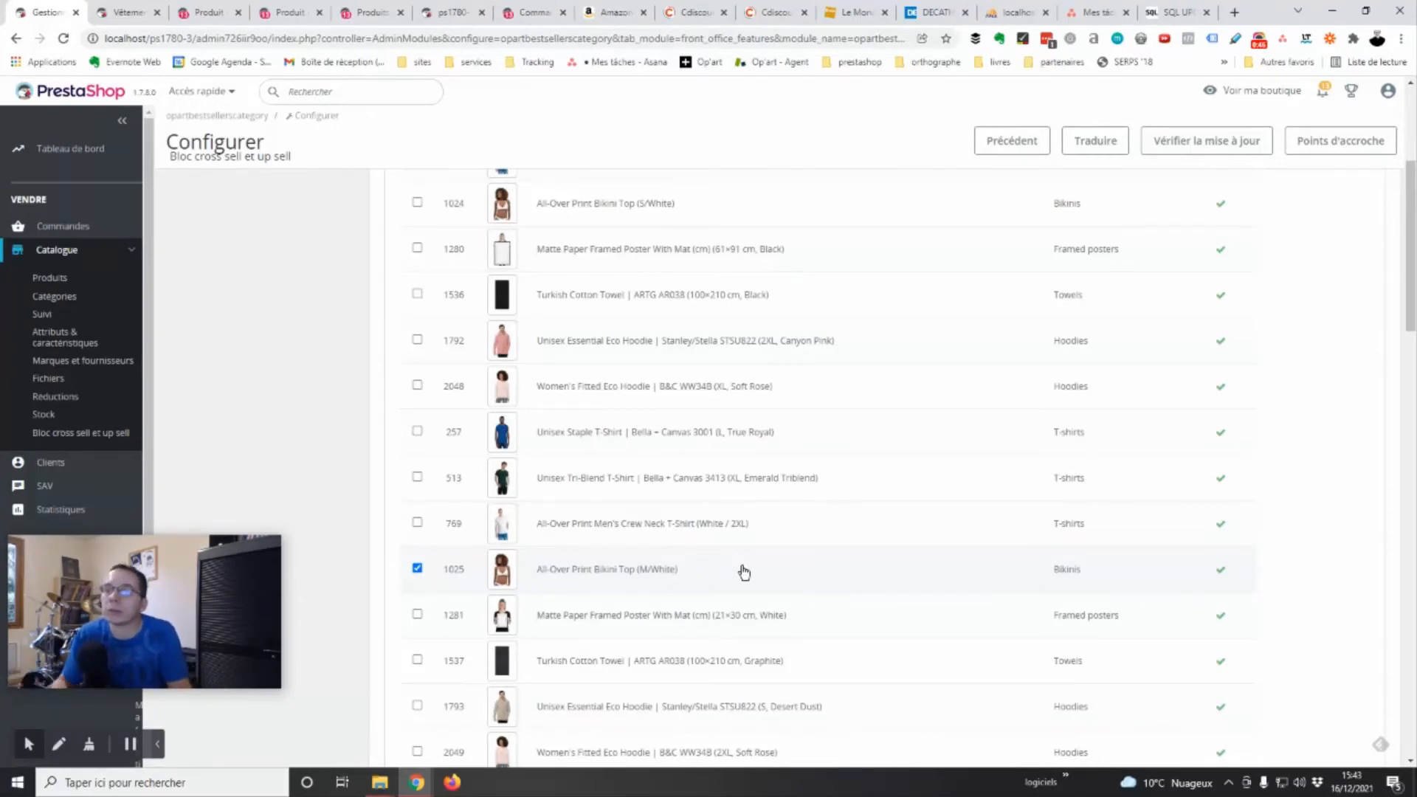
pyautogui.scroll(-1, 1321, 586)
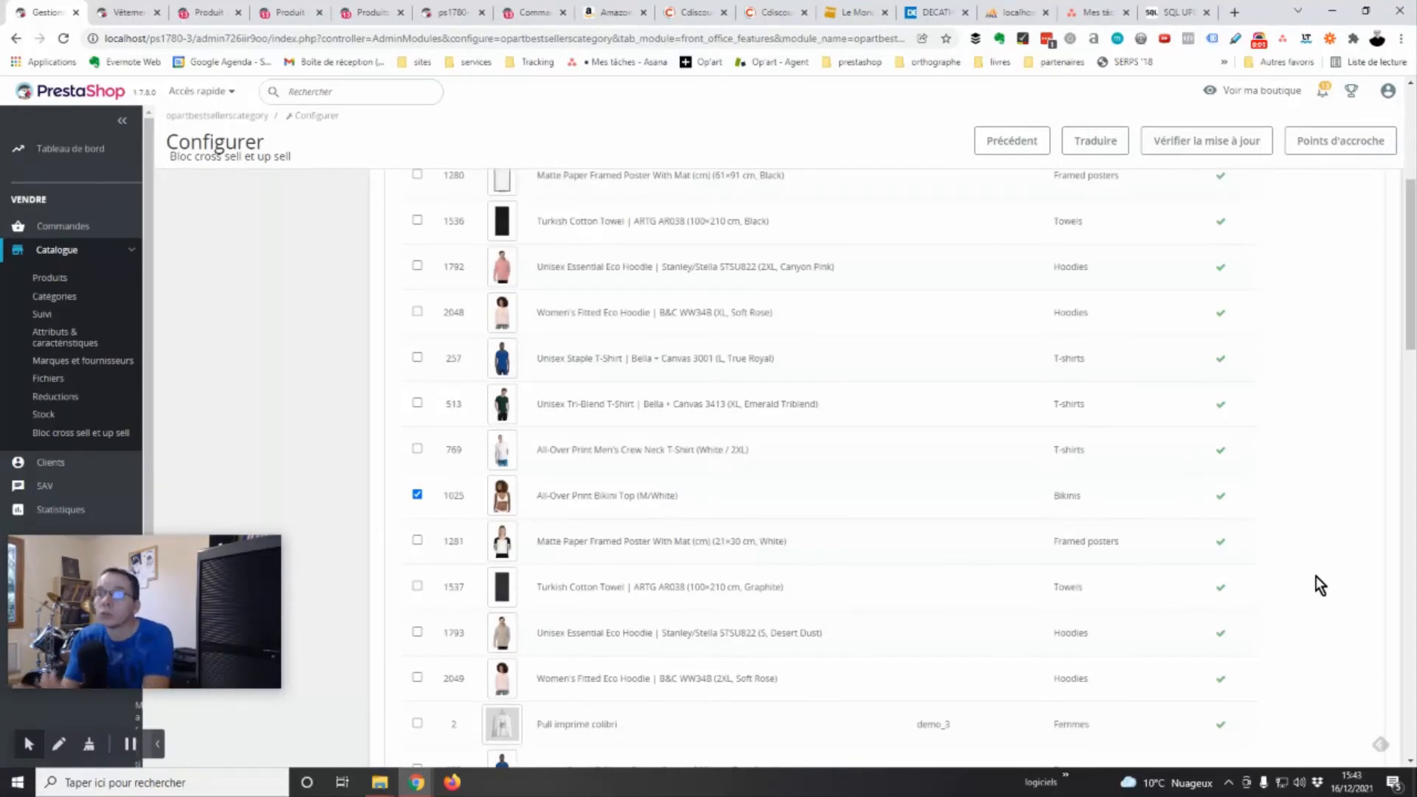